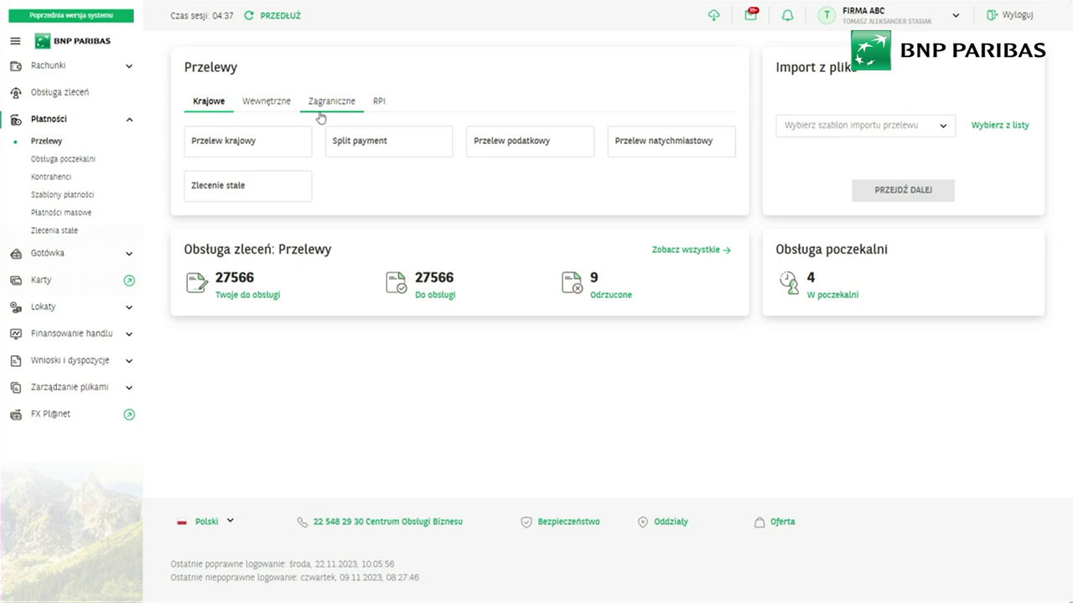
- Open the instant transfer form (Przelew natychmiastowy), examine its fields and realization options, and return to the transfers overview
left_click(679, 148)
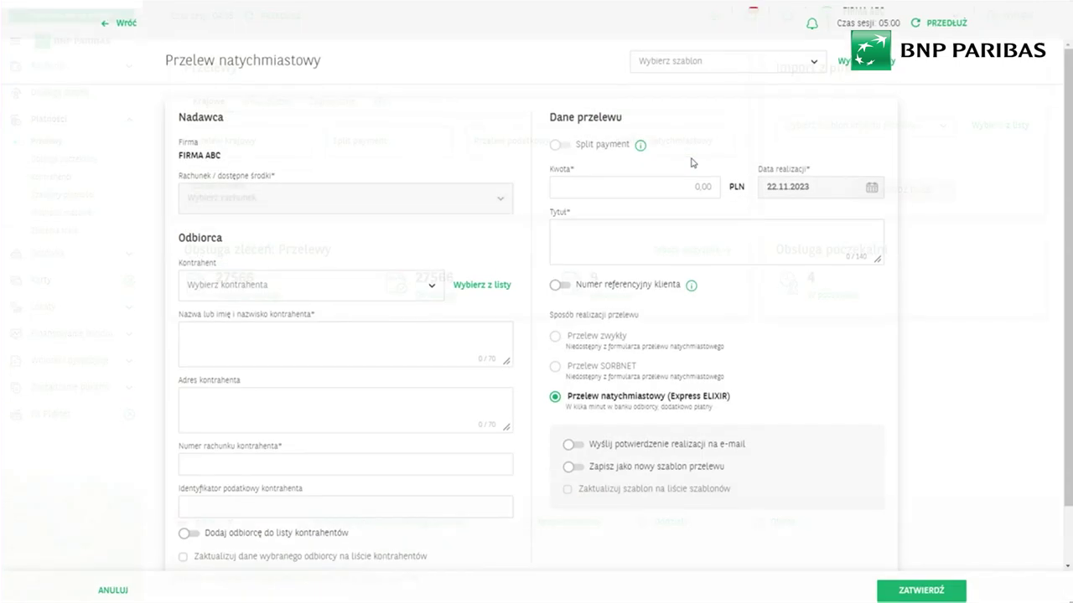
scroll(687, 338, "down", 1)
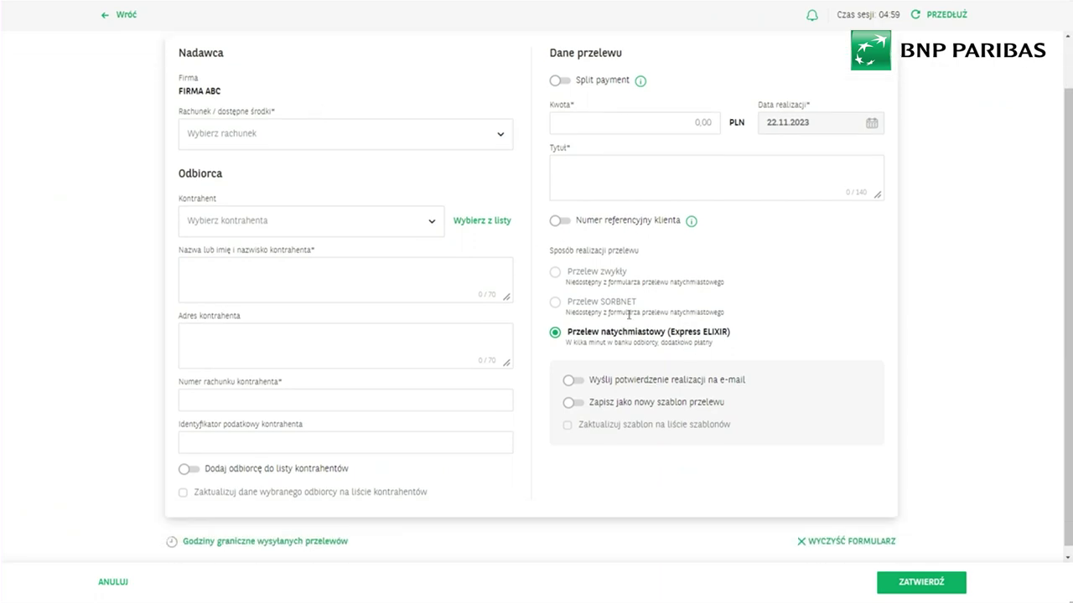
scroll(738, 368, "up", 1)
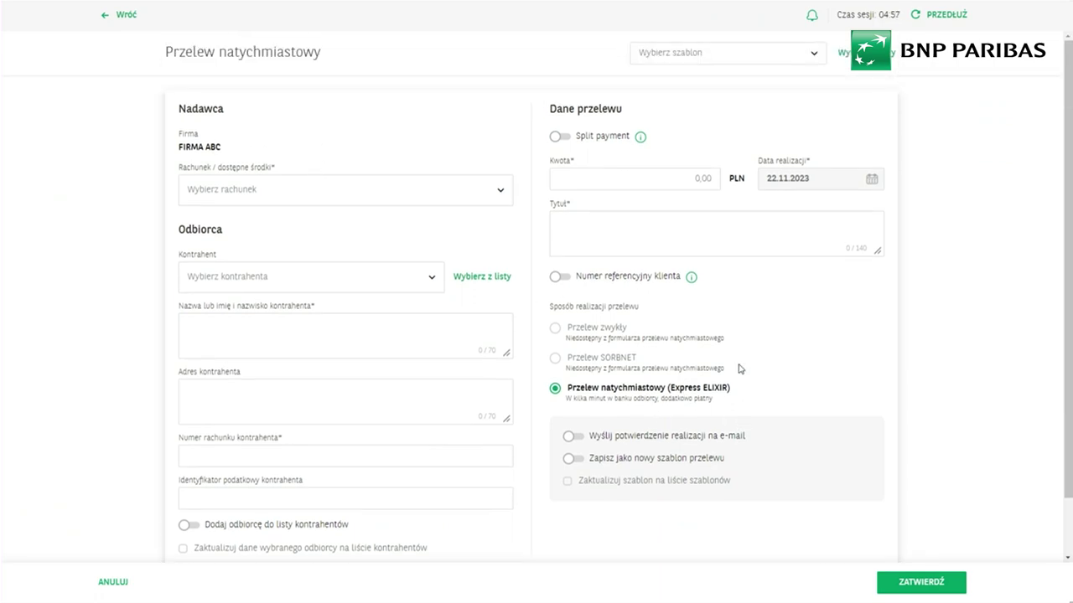
left_click(121, 15)
- Open the domestic transfer form (Przelew krajowy) and find and select the saved contractor by surname as recipient
left_click(276, 139)
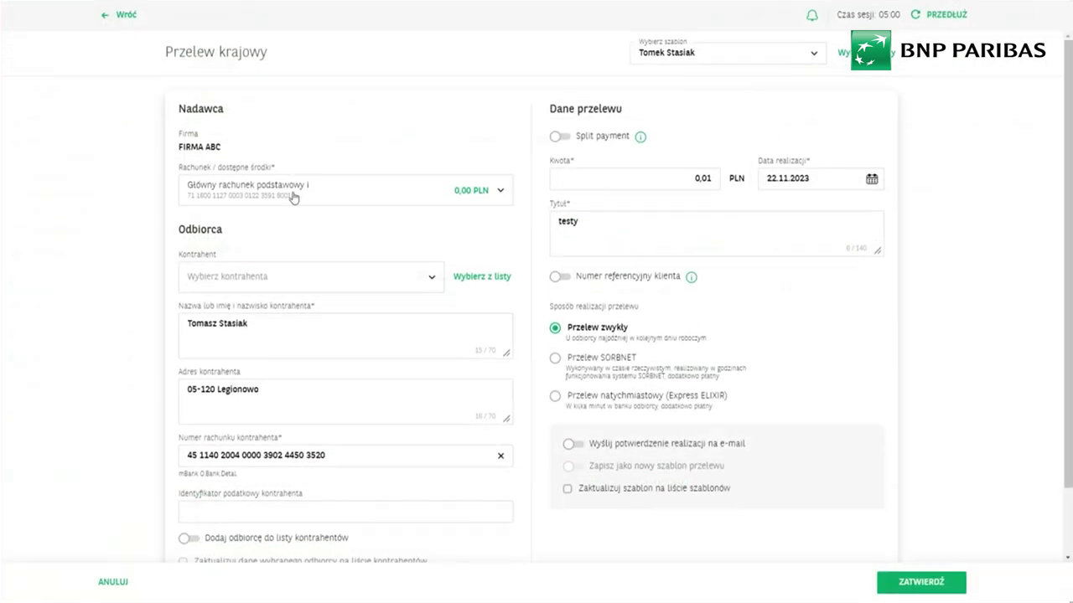
scroll(352, 225, "down", 1)
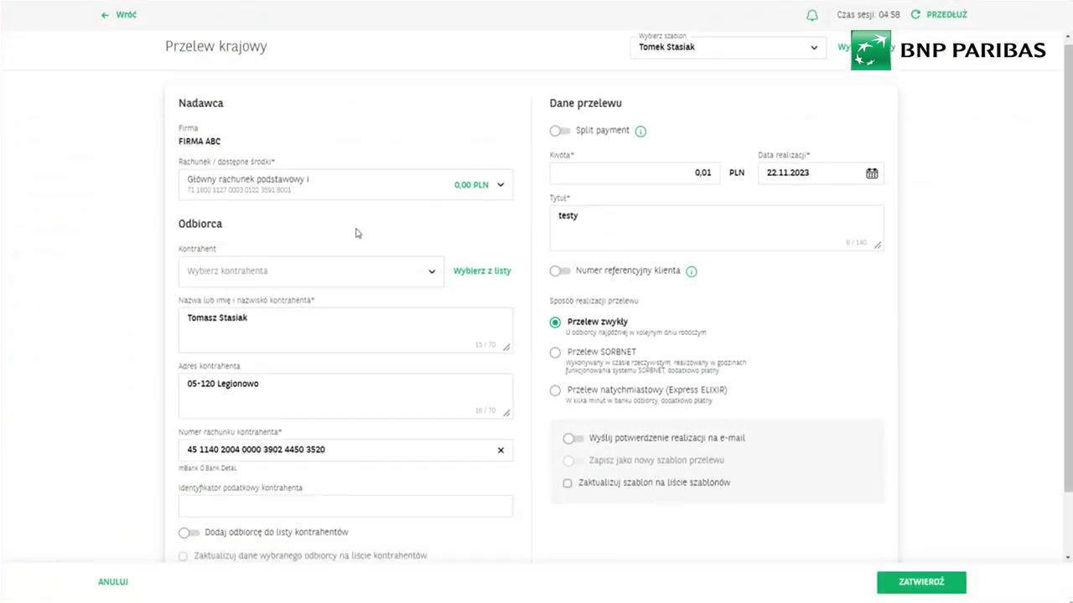
left_click(347, 226)
type("sta")
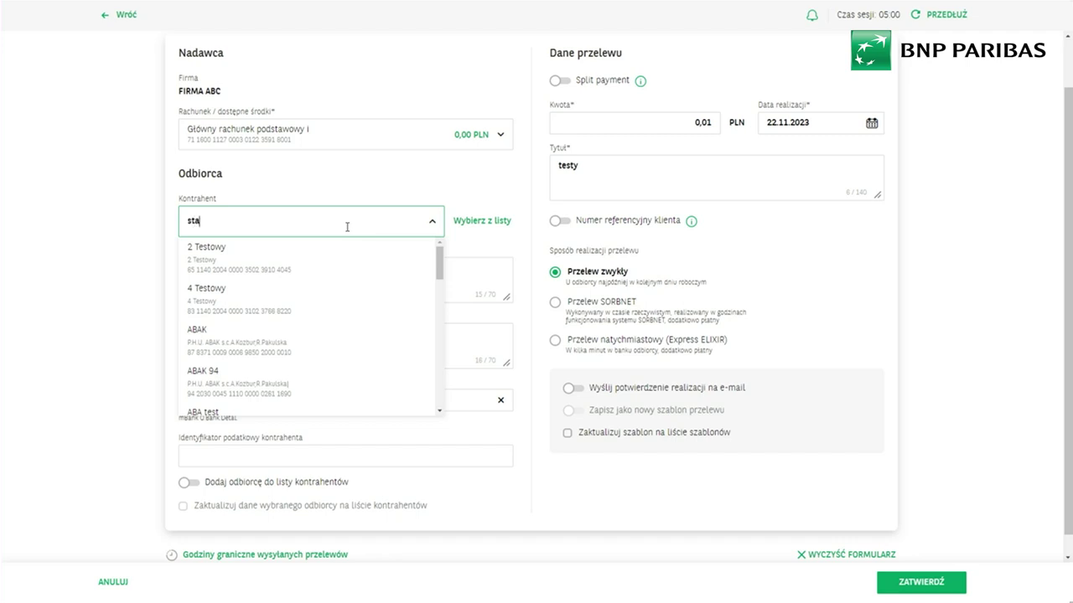
left_click(319, 258)
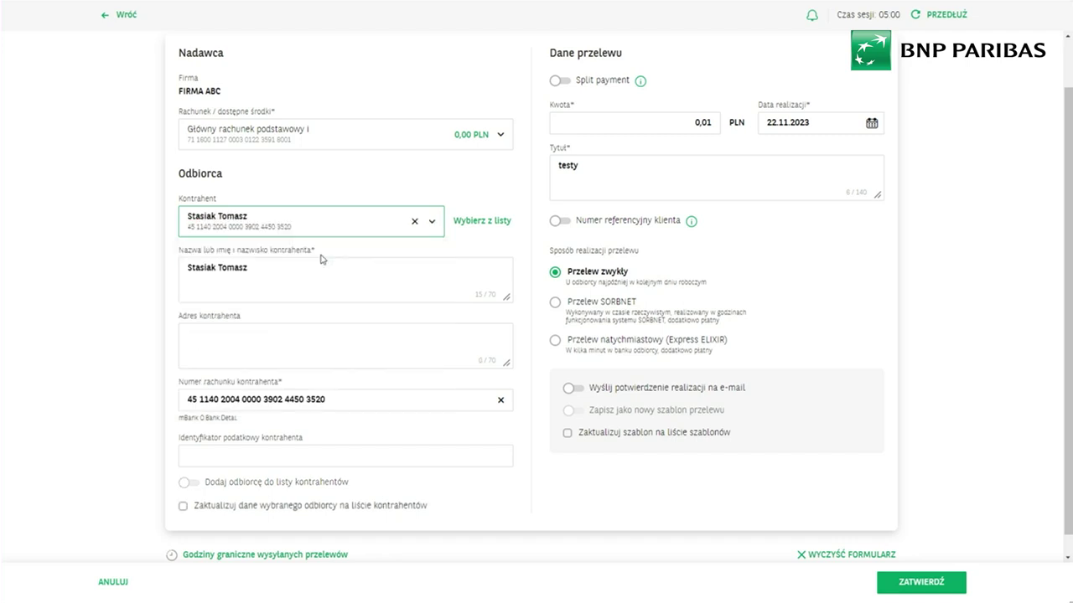
- Approve the 0,01 PLN domestic transfer, save the order without signing it, and return to the transfers overview
scroll(586, 211, "up", 1)
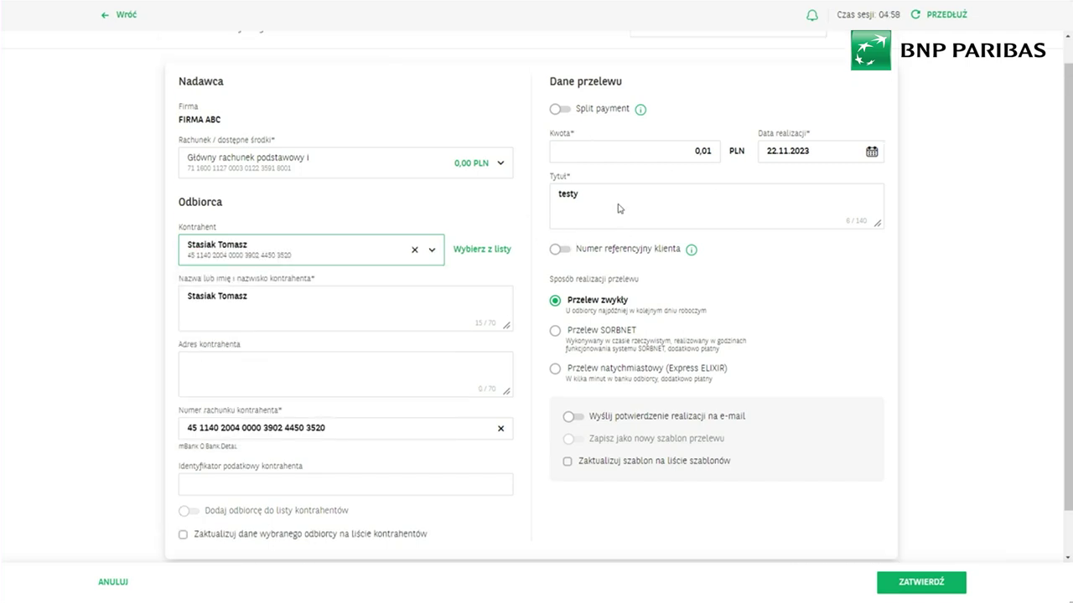
scroll(754, 252, "down", 2)
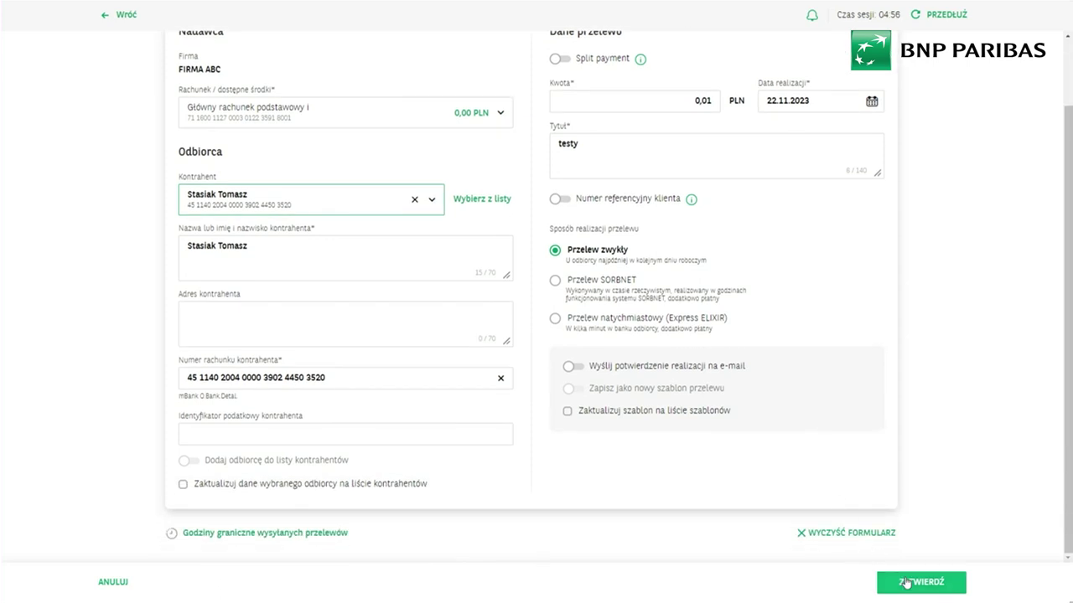
left_click(905, 582)
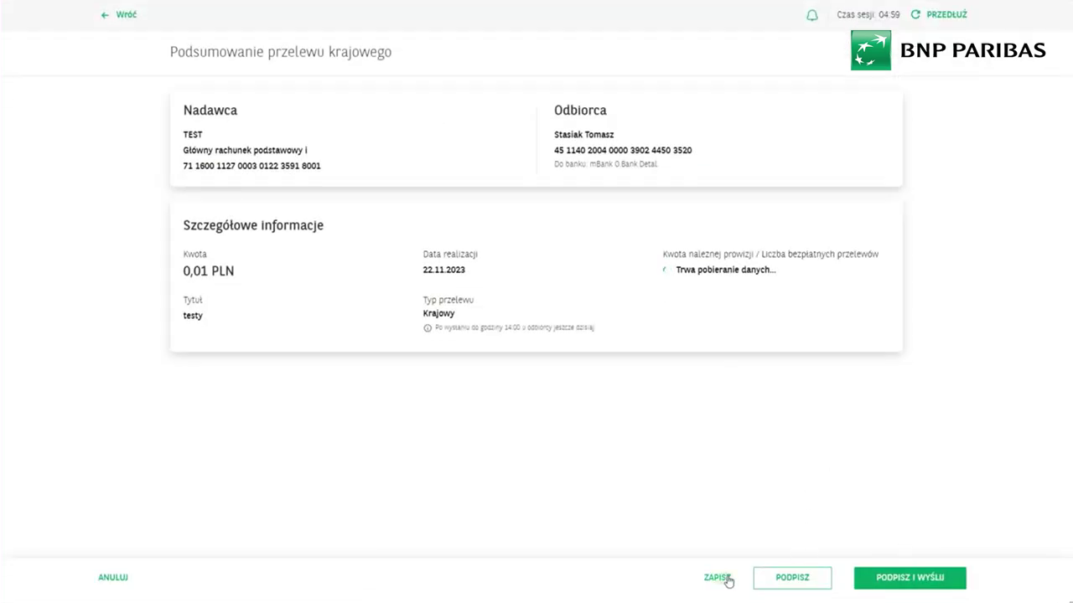
left_click(728, 578)
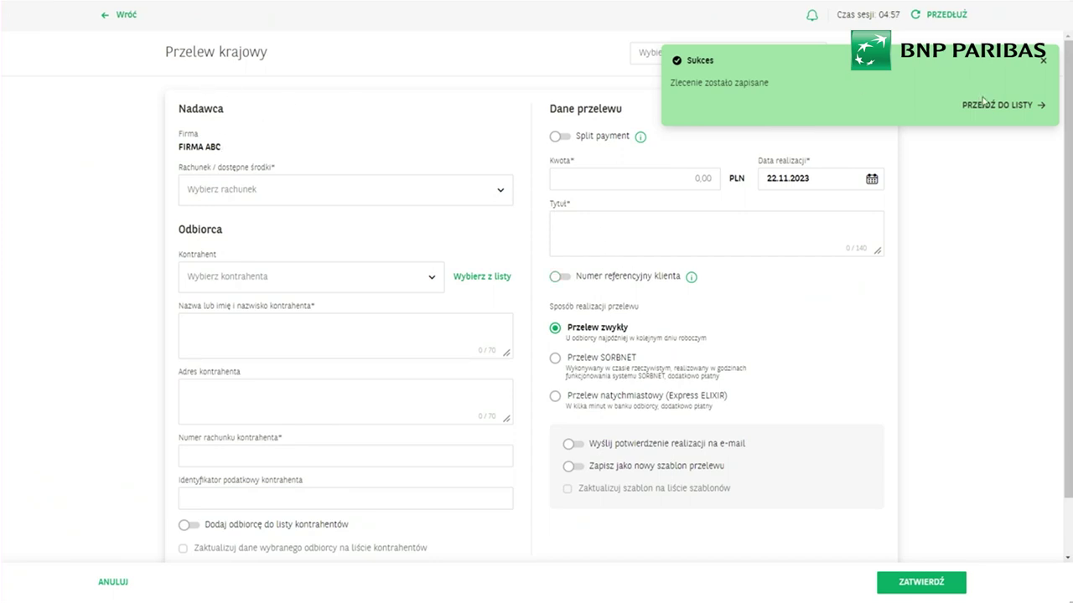
left_click(406, 190)
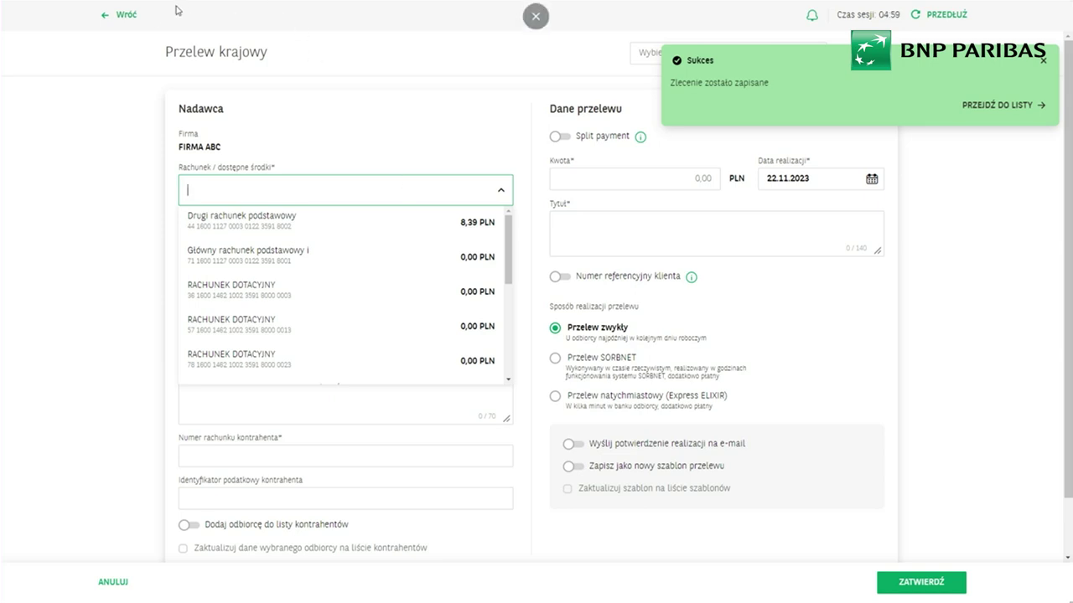
left_click(126, 14)
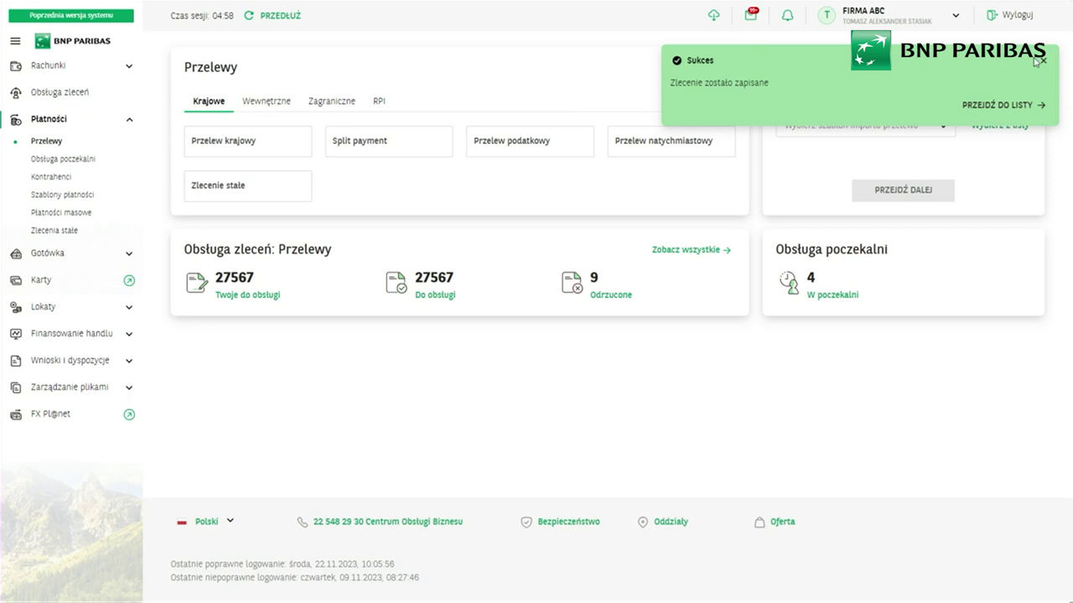
- Prepare an internal PLN transfer from Drugi rachunek podstawowy to Główny rachunek podstawowy i, leaving the form unsubmitted
left_click(280, 103)
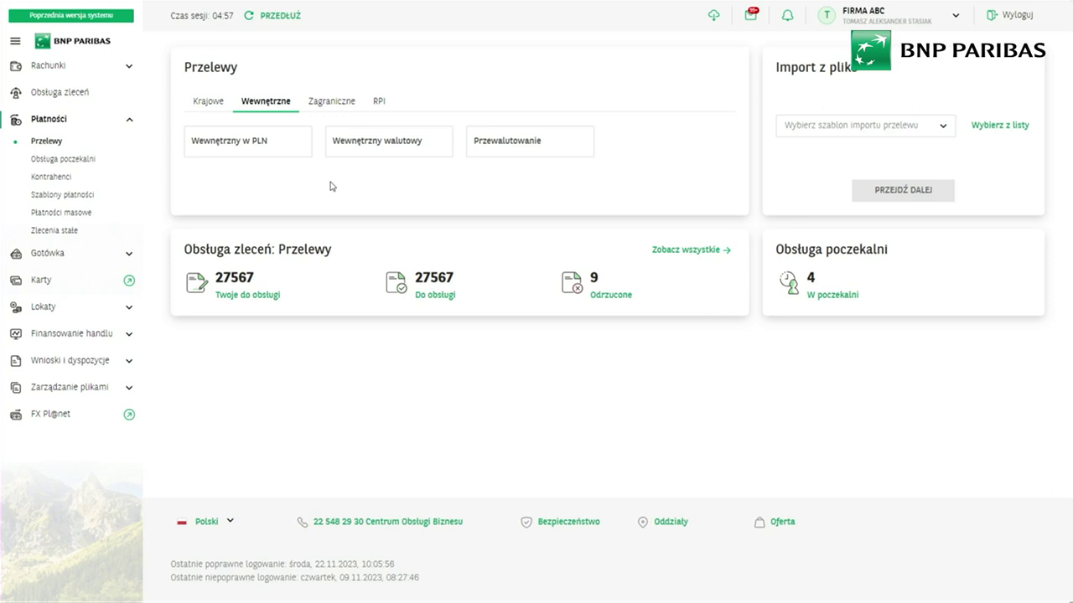
left_click(265, 152)
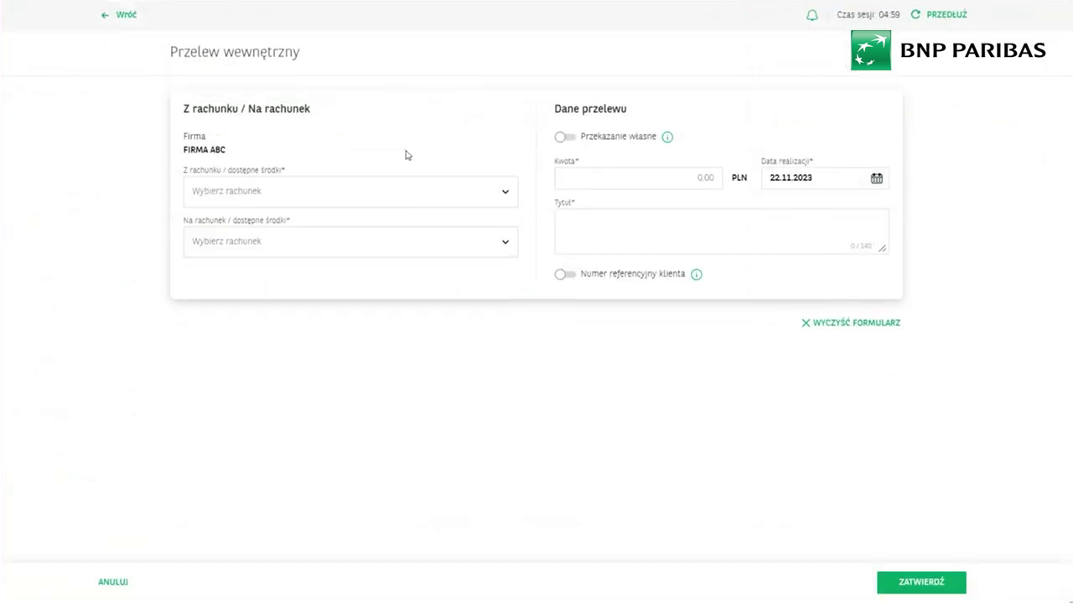
left_click(458, 194)
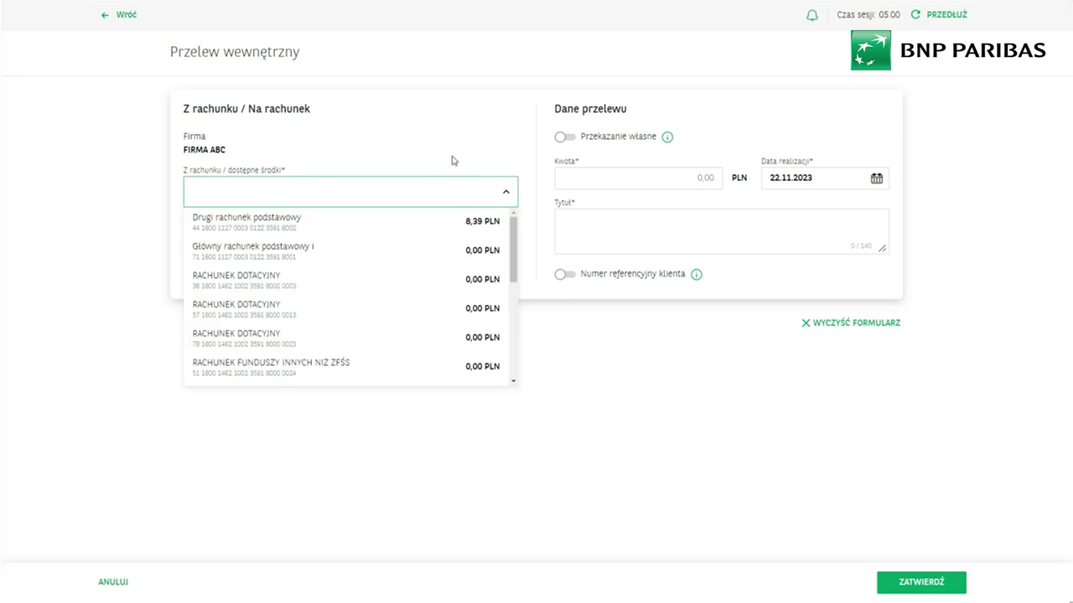
left_click(417, 220)
left_click(433, 245)
left_click(450, 270)
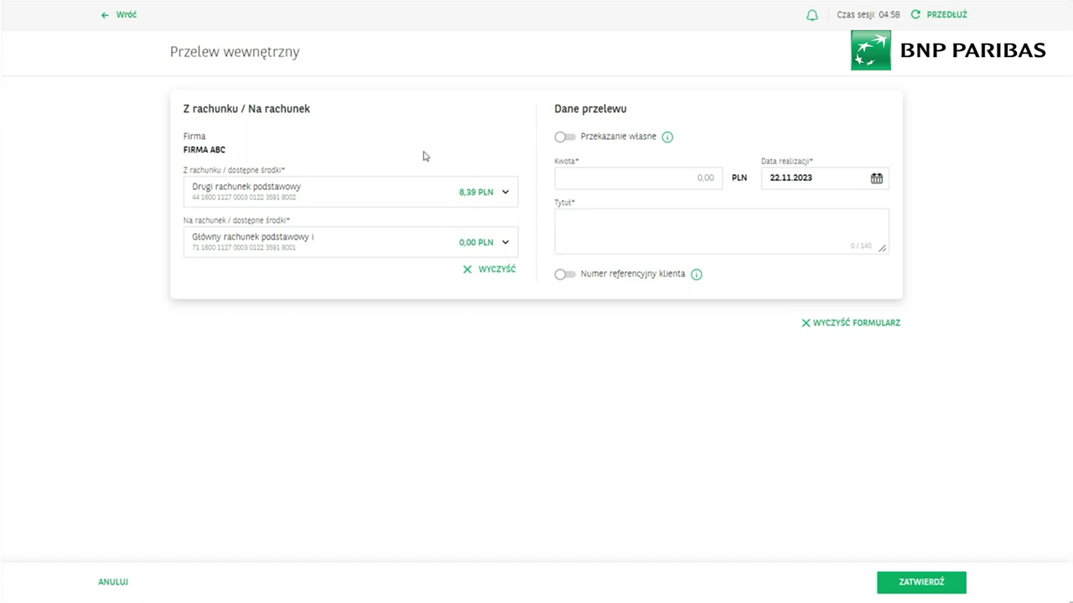
left_click(120, 15)
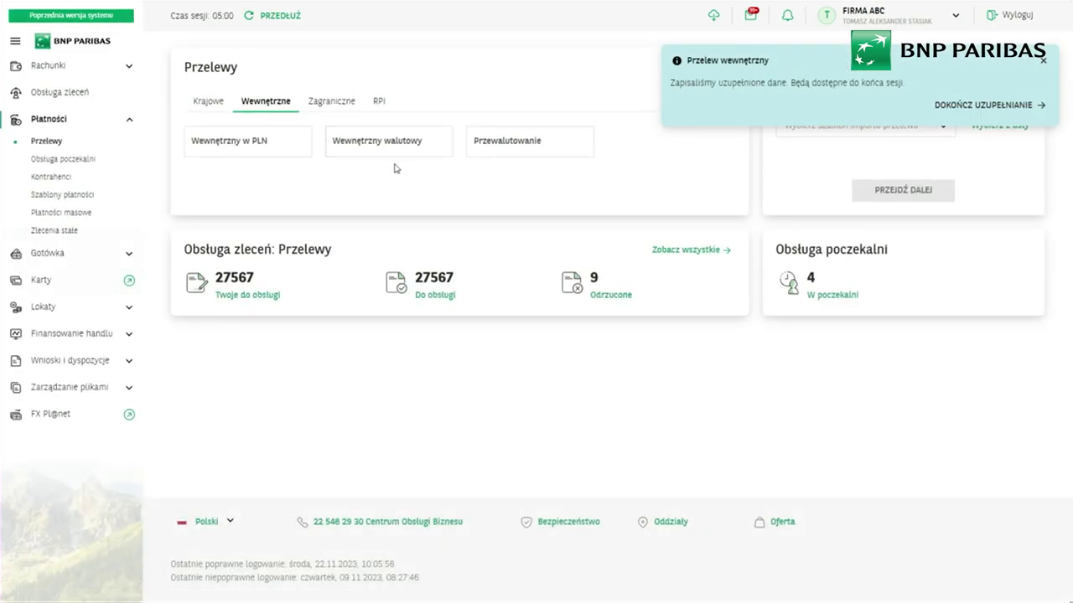
- Start an internal foreign-currency transfer (Wewnętrzny walutowy) with Rachunek walutowy USD as the source account, and leave the form
left_click(384, 149)
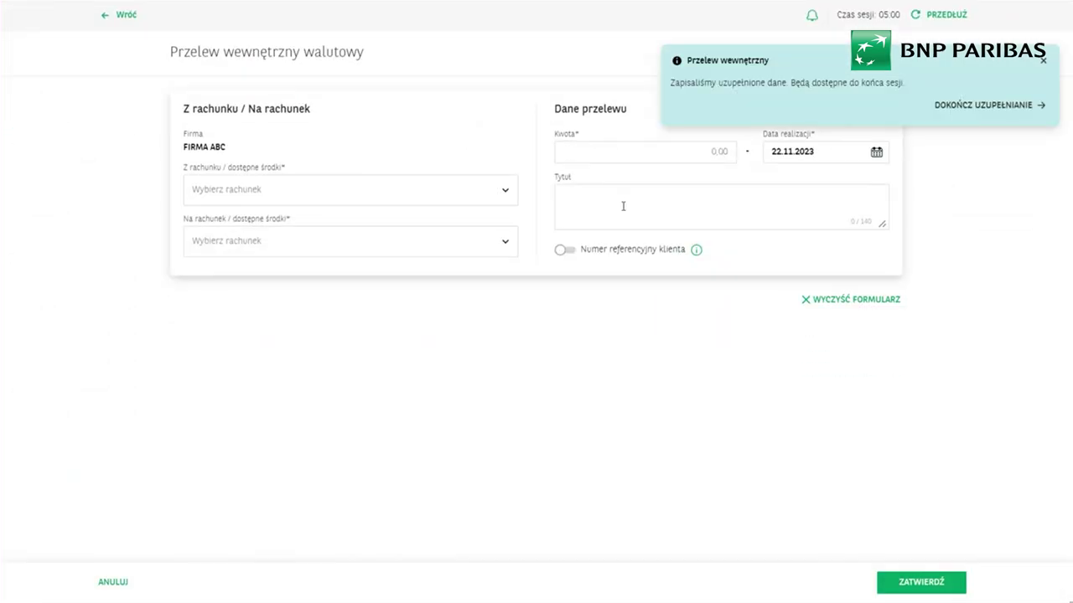
left_click(406, 195)
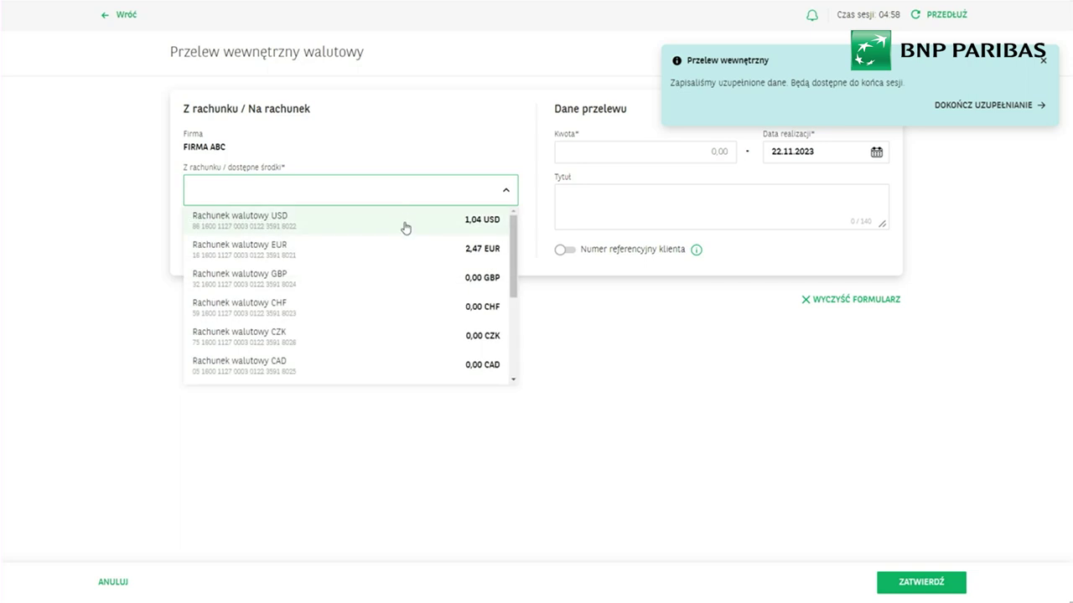
left_click(407, 227)
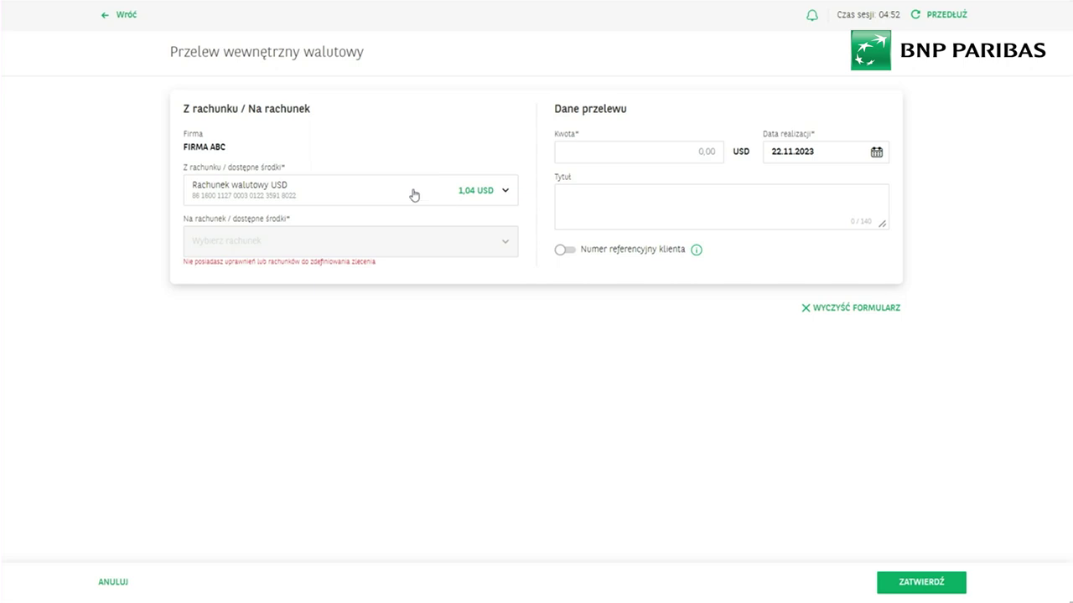
left_click(483, 200)
scroll(473, 246, "down", 5)
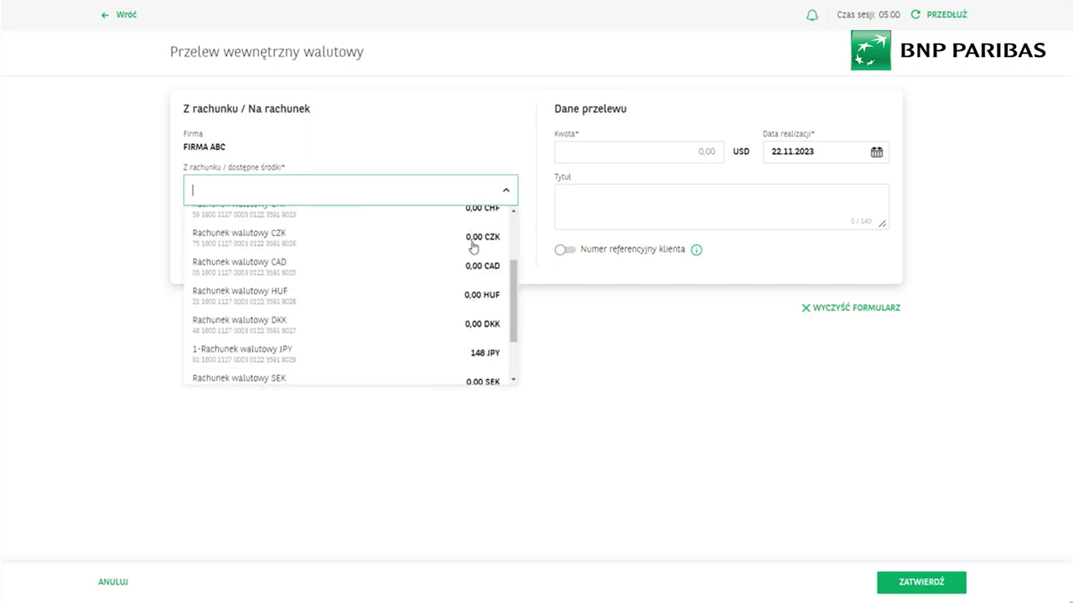
scroll(473, 247, "up", 5)
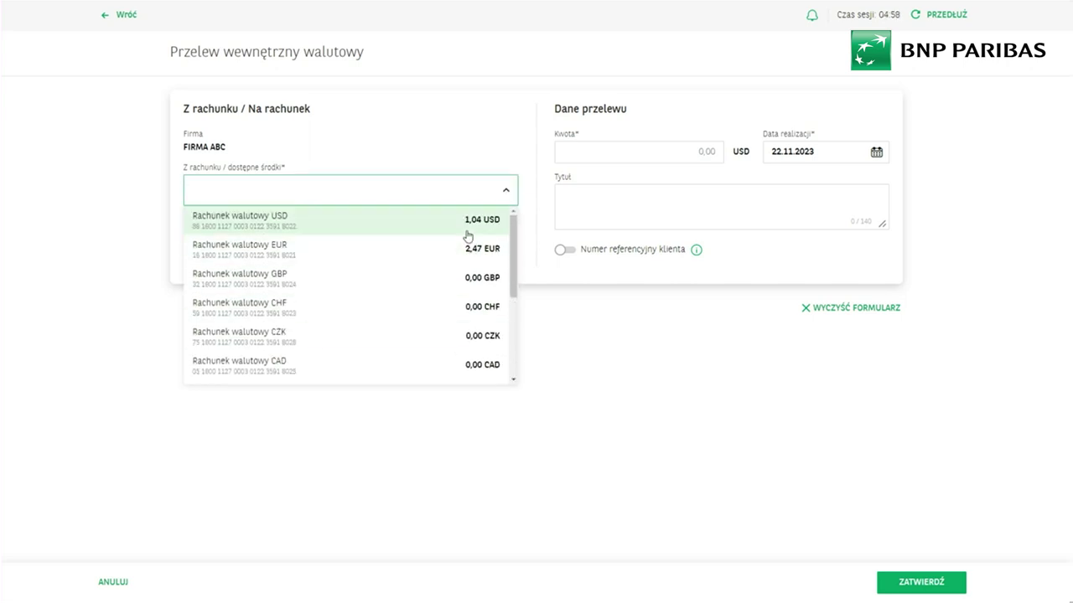
left_click(468, 227)
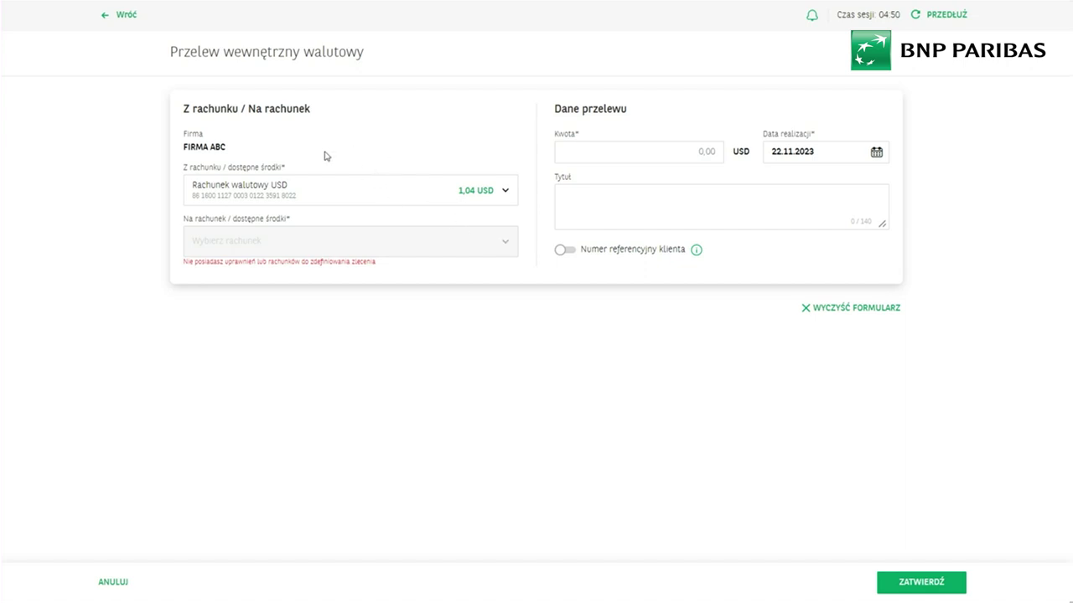
left_click(124, 14)
- Open the currency conversion form (Przewalutowanie) and select Rachunek płacowy as source and Rachunek walutowy USD as destination
left_click(499, 144)
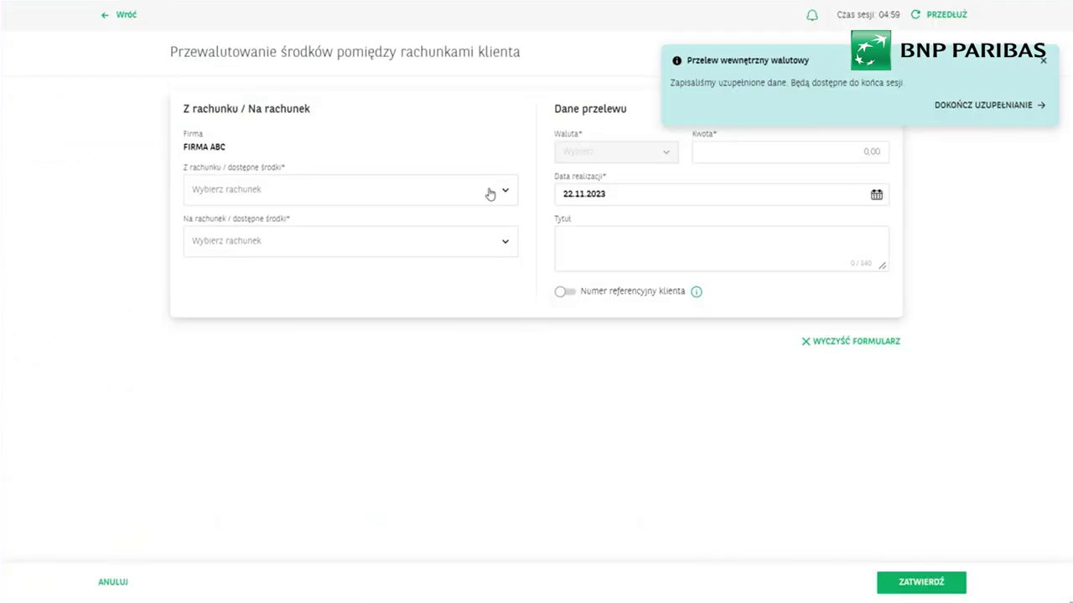
left_click(489, 189)
left_click(486, 221)
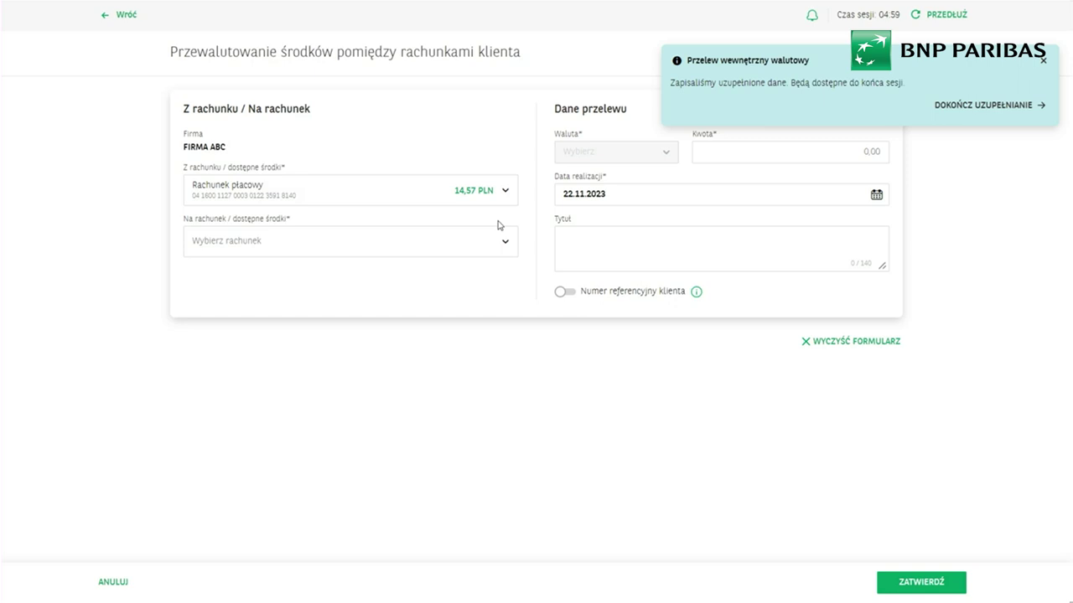
left_click(494, 240)
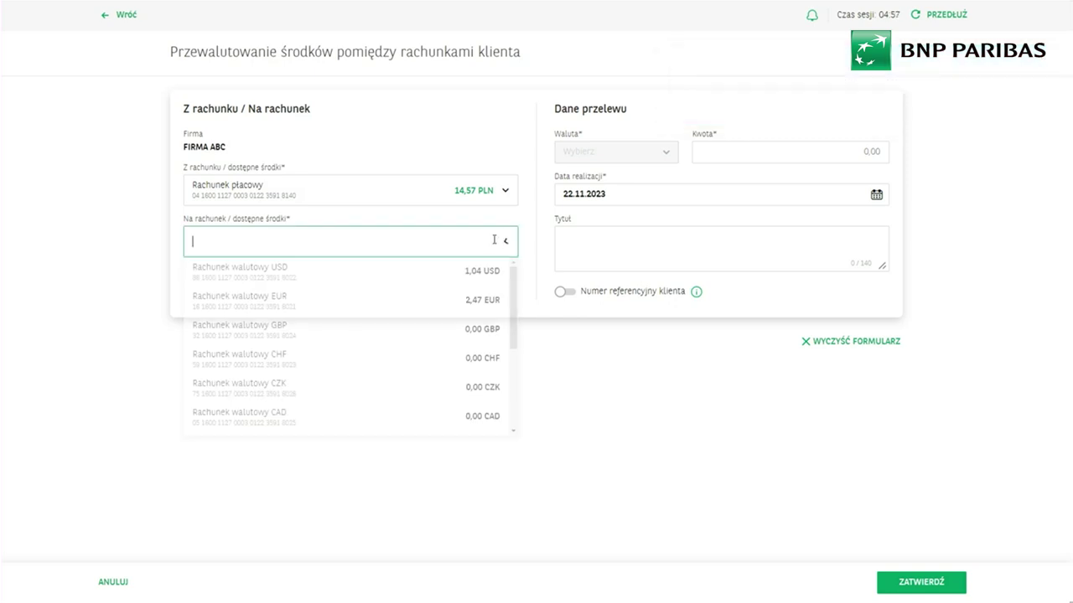
left_click(491, 284)
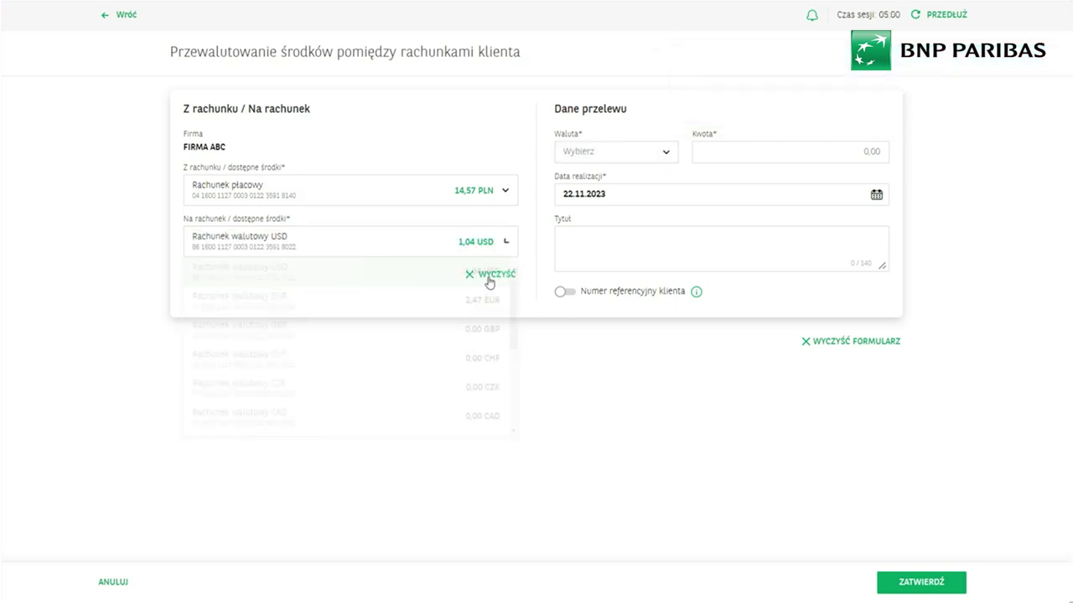
- Set the conversion currency to PLN and the amount to 1
left_click(587, 151)
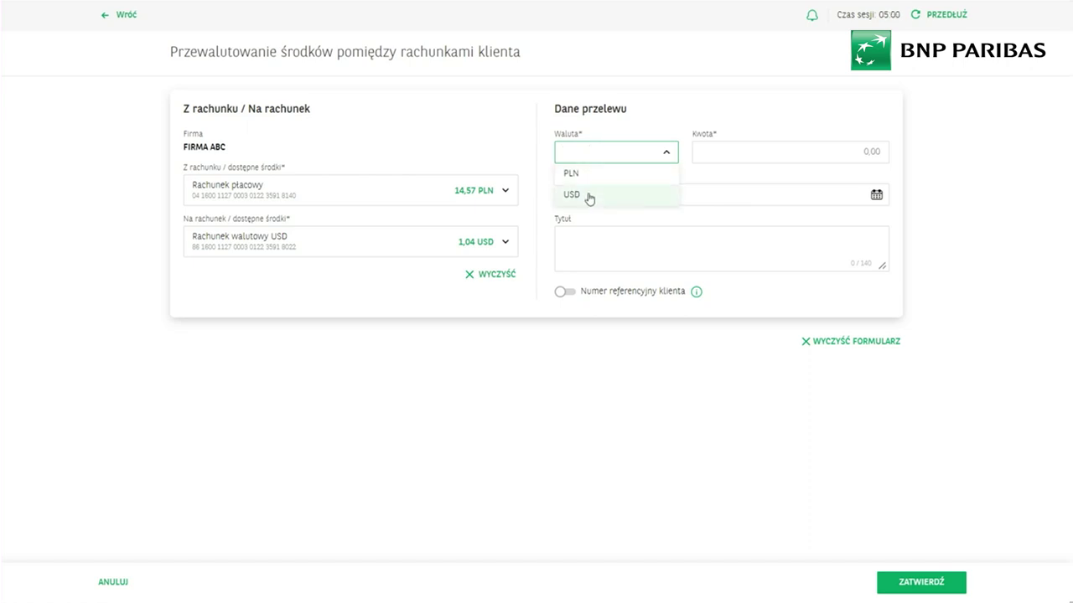
left_click(588, 176)
left_click(753, 156)
type("1")
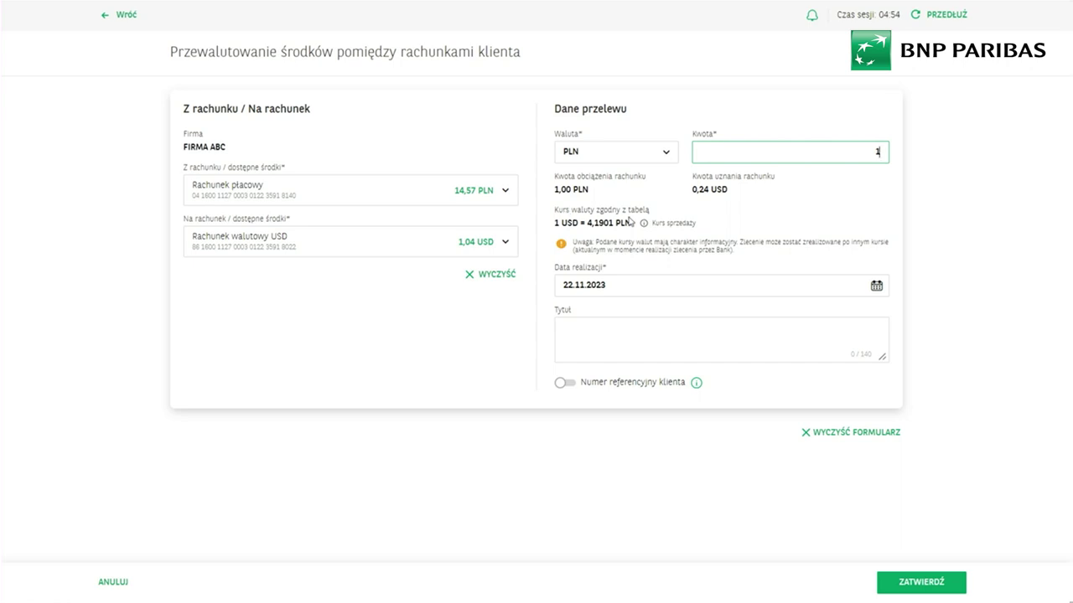
- Read the explanation of the client reference number option, and switch the option on and back off
mouse_move(711, 382)
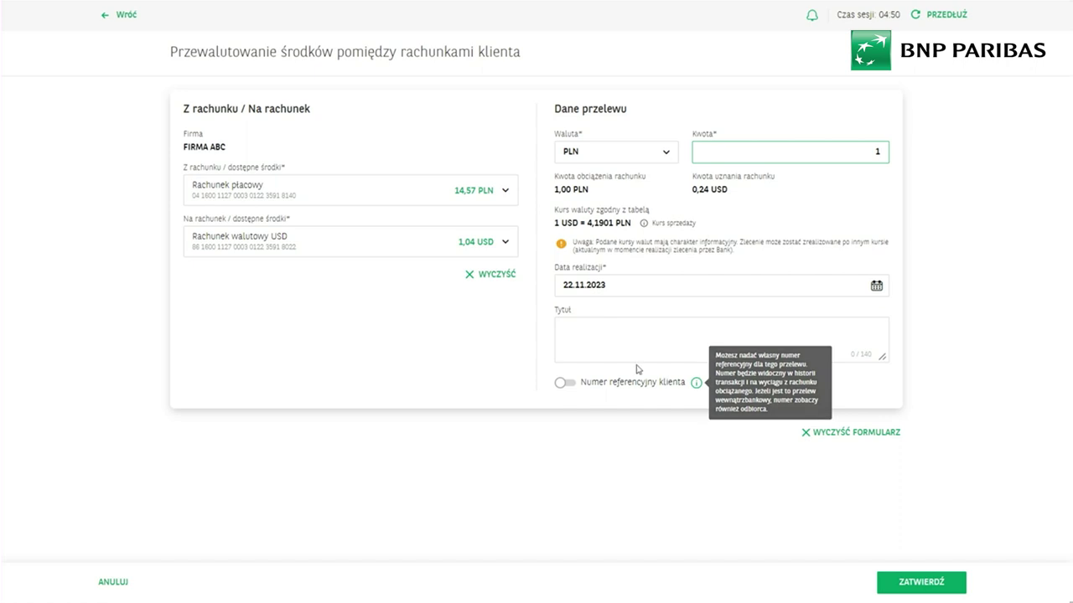
left_click(589, 387)
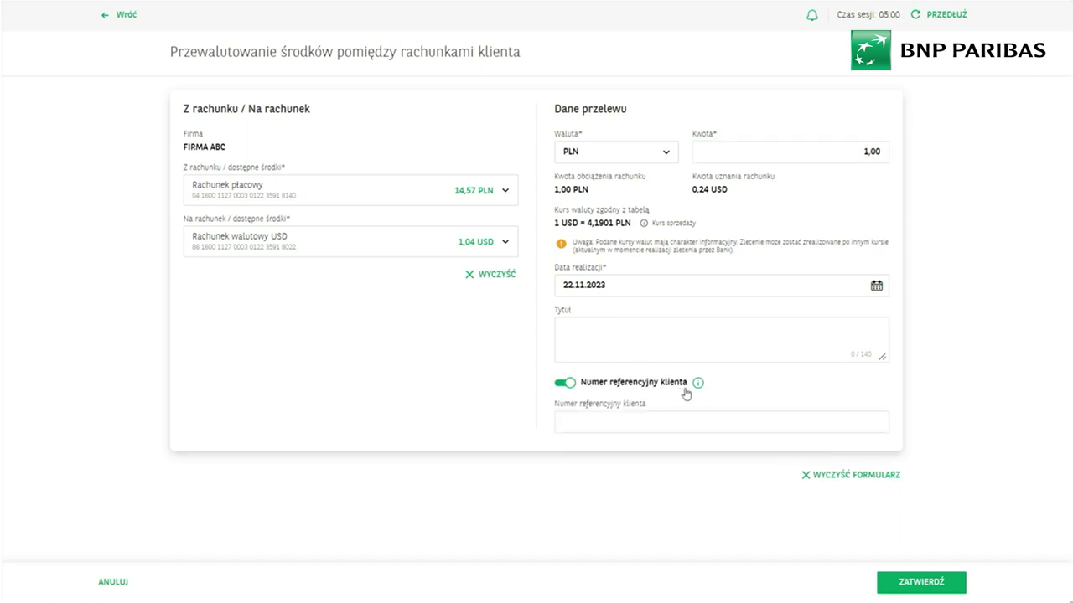
mouse_move(699, 387)
left_click(565, 385)
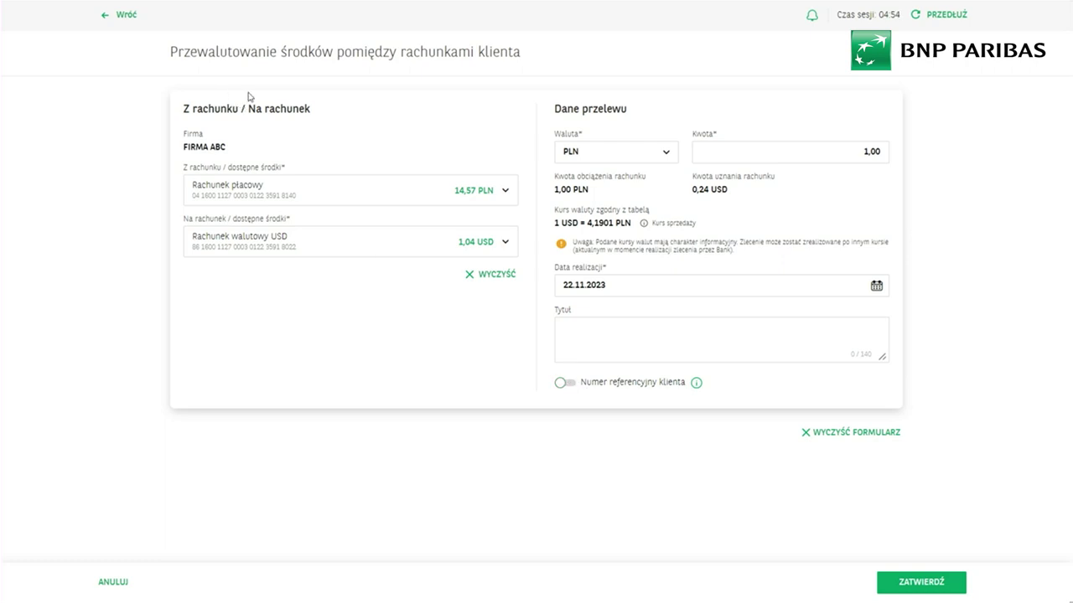
- Leave the conversion form and start a foreign SEPA transfer (Przelew SEPA) with Drugi rachunek podstawowy as the sender account
left_click(130, 16)
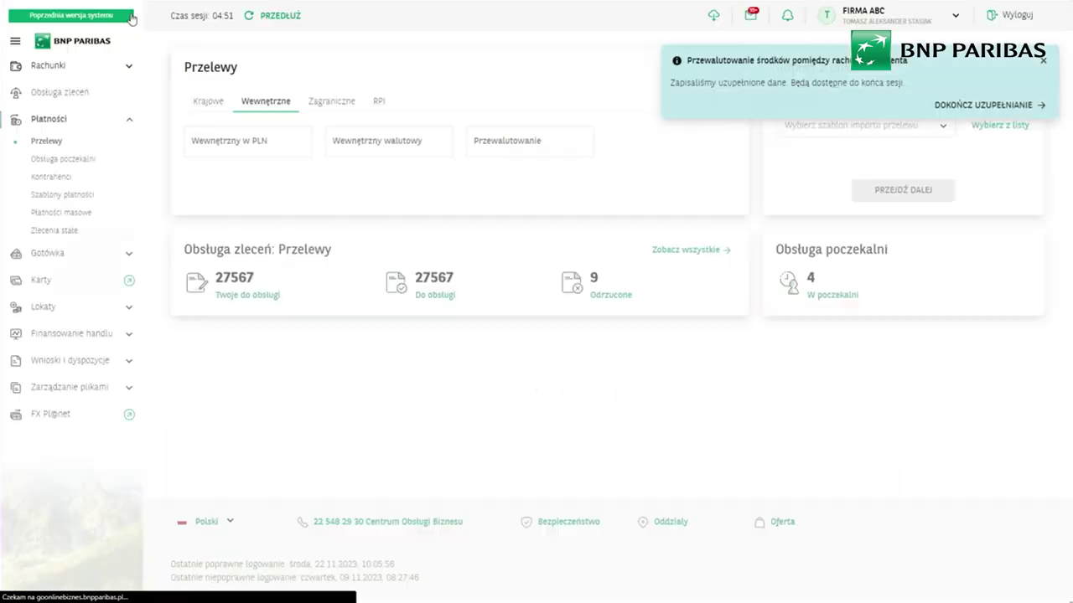
left_click(333, 103)
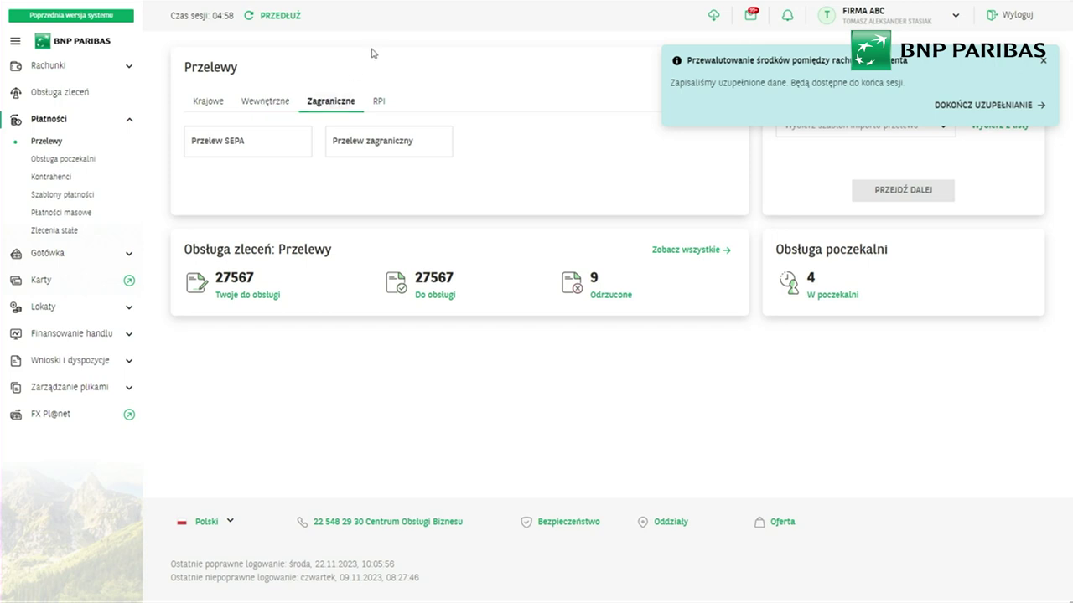
left_click(276, 148)
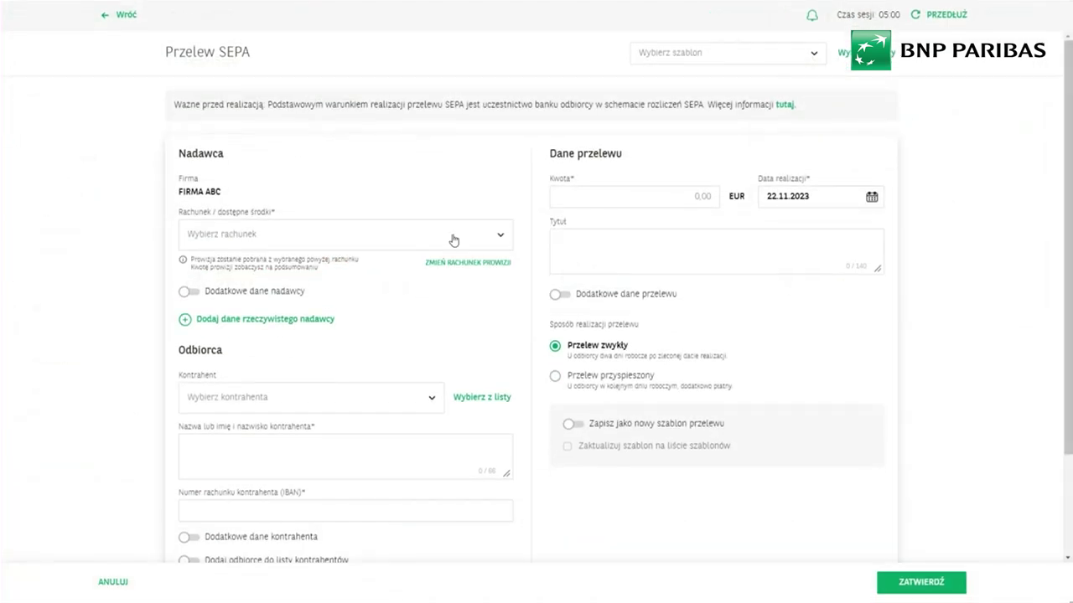
left_click(452, 235)
scroll(481, 317, "down", 1)
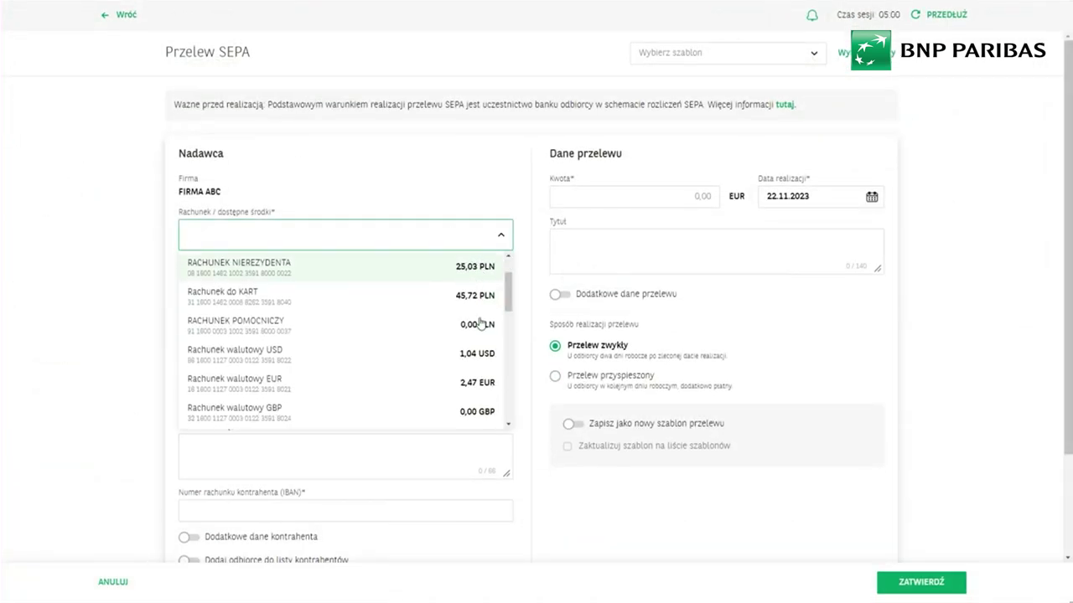
scroll(482, 316, "up", 1)
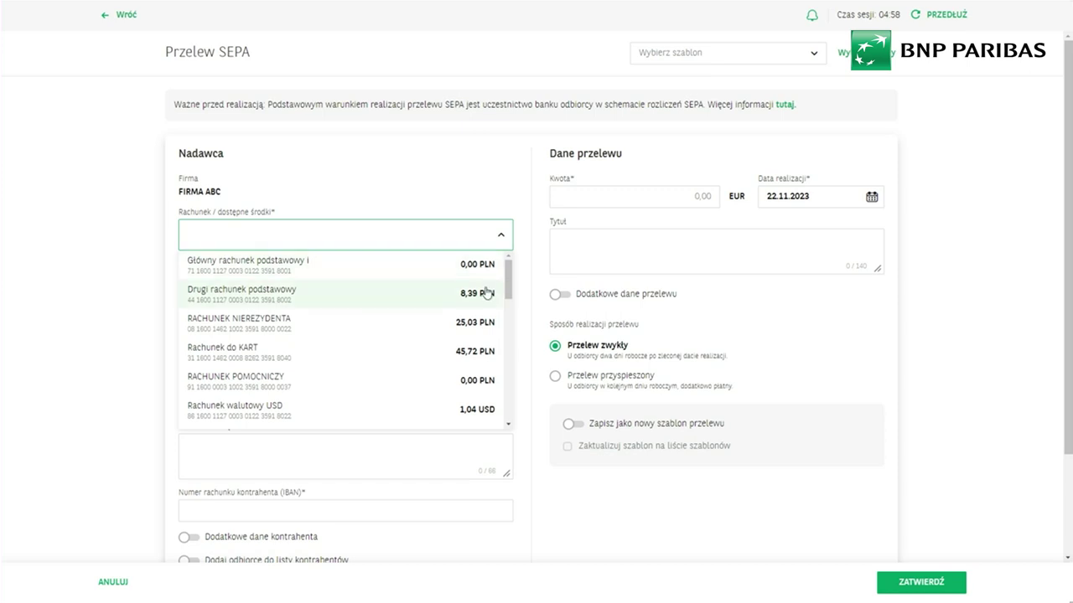
left_click(485, 295)
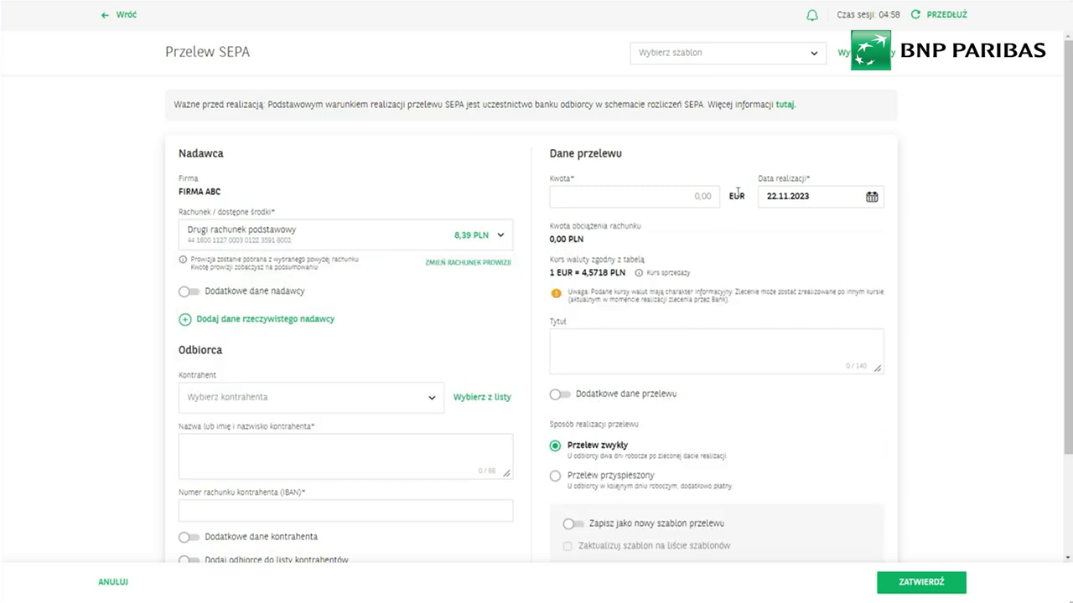
- Enable the additional transfer data (Dodatkowe dane przelewu) on the SEPA form and place the cursor in the client reference number field
left_click_drag(744, 198, 728, 198)
scroll(745, 256, "down", 3)
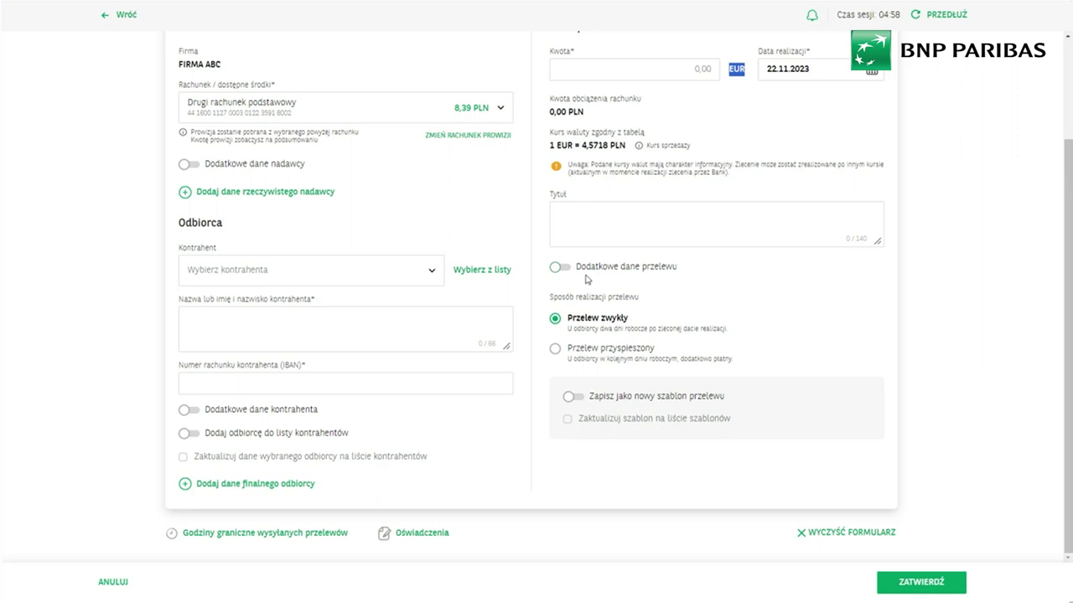
left_click(562, 268)
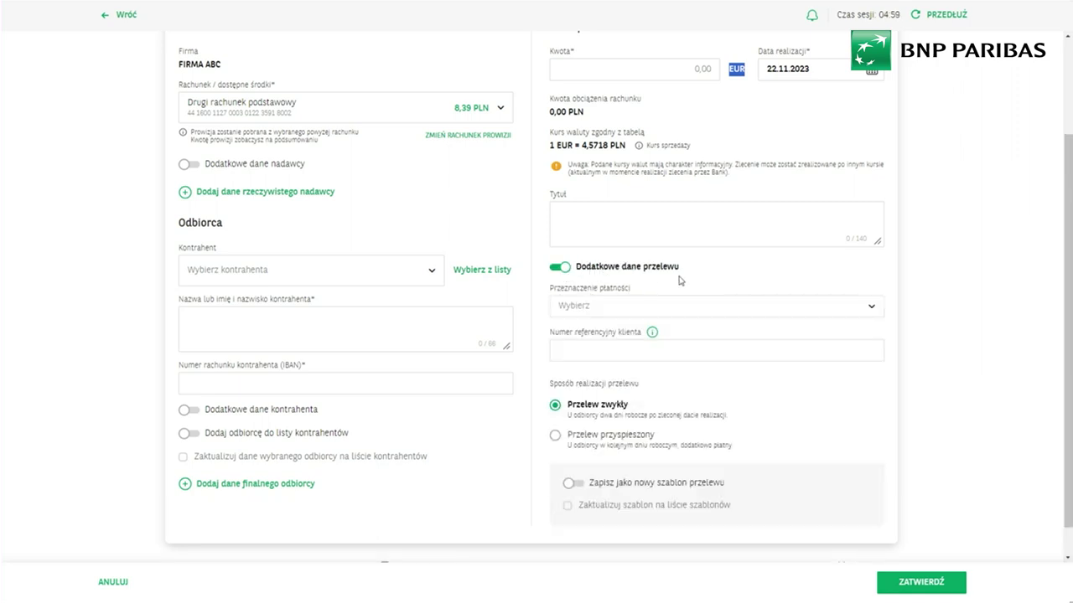
left_click(621, 350)
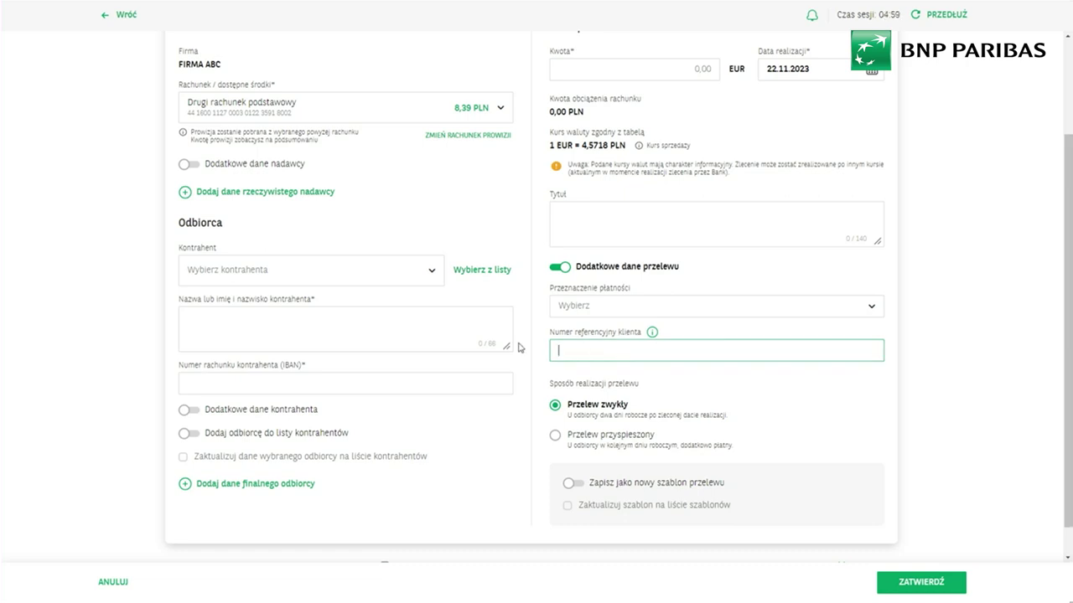
scroll(469, 335, "up", 3)
scroll(341, 247, "down", 2)
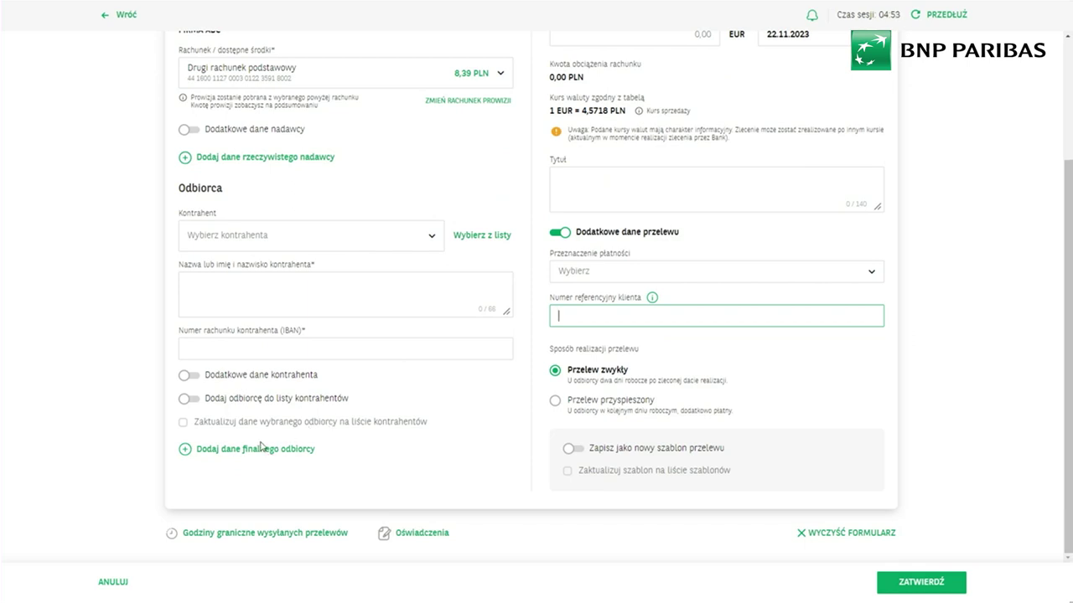
- Enable the additional counterparty data and the option to add the recipient to the counterparty list
left_click(189, 375)
scroll(210, 399, "down", 1)
scroll(208, 399, "down", 3)
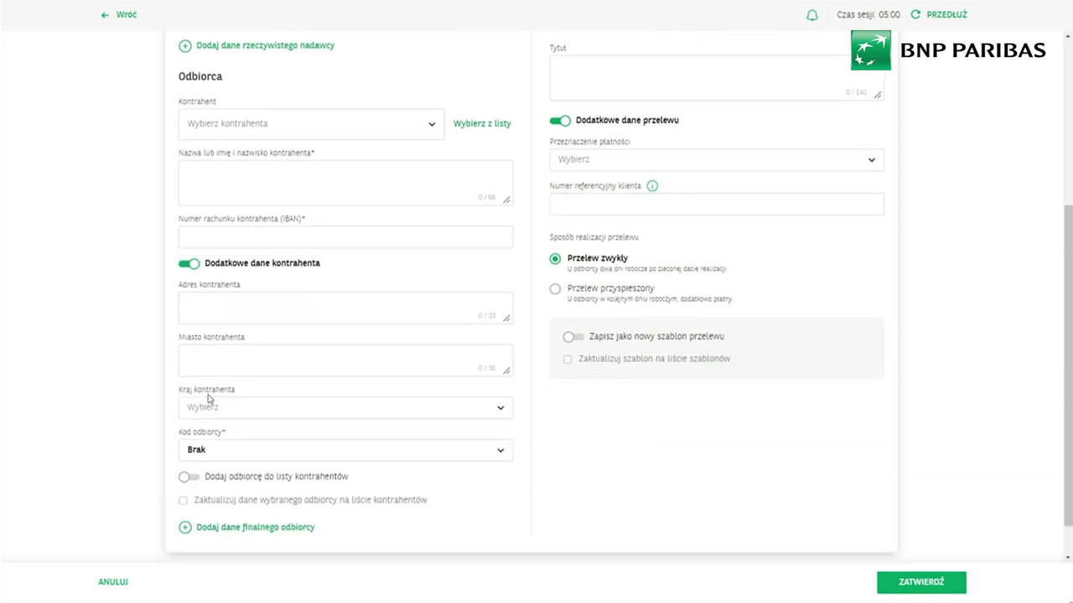
left_click(191, 433)
scroll(330, 436, "down", 3)
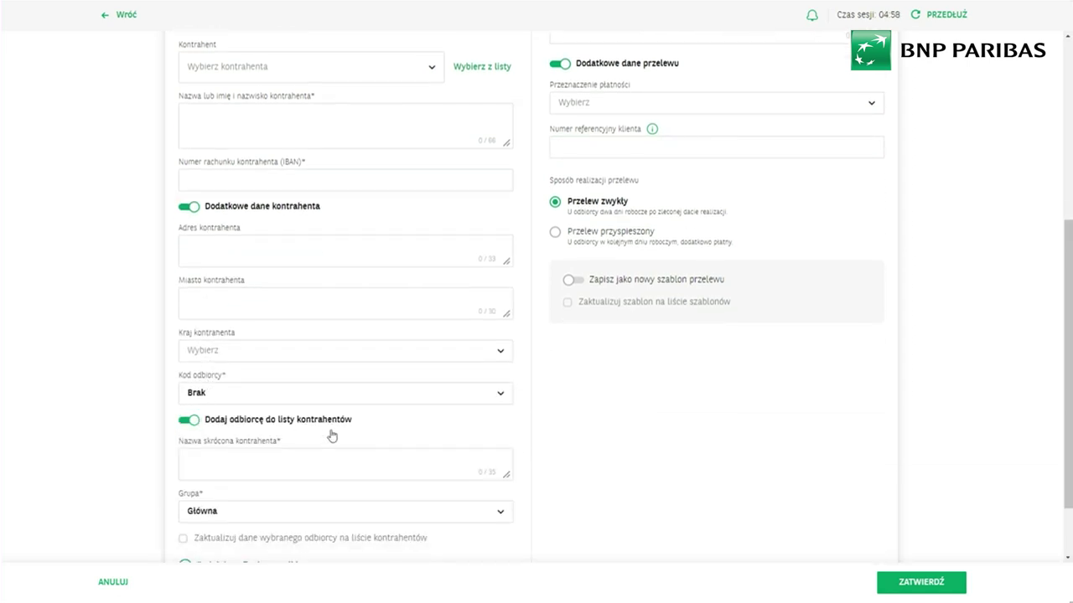
- Add the final recipient section (Finalny odbiorca) and look over the expanded SEPA form
left_click(220, 485)
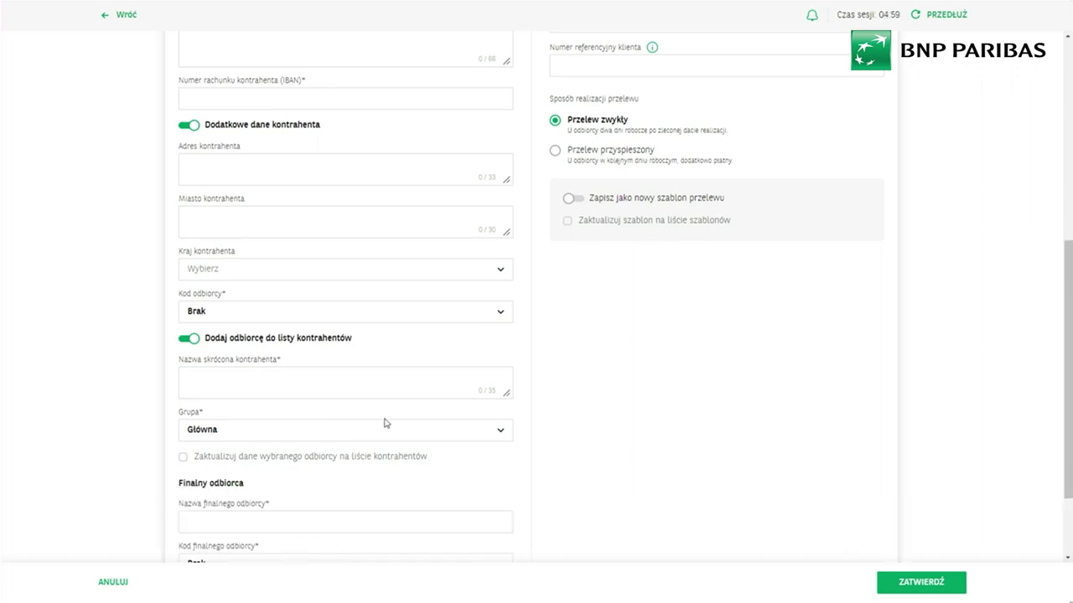
scroll(383, 419, "down", 3)
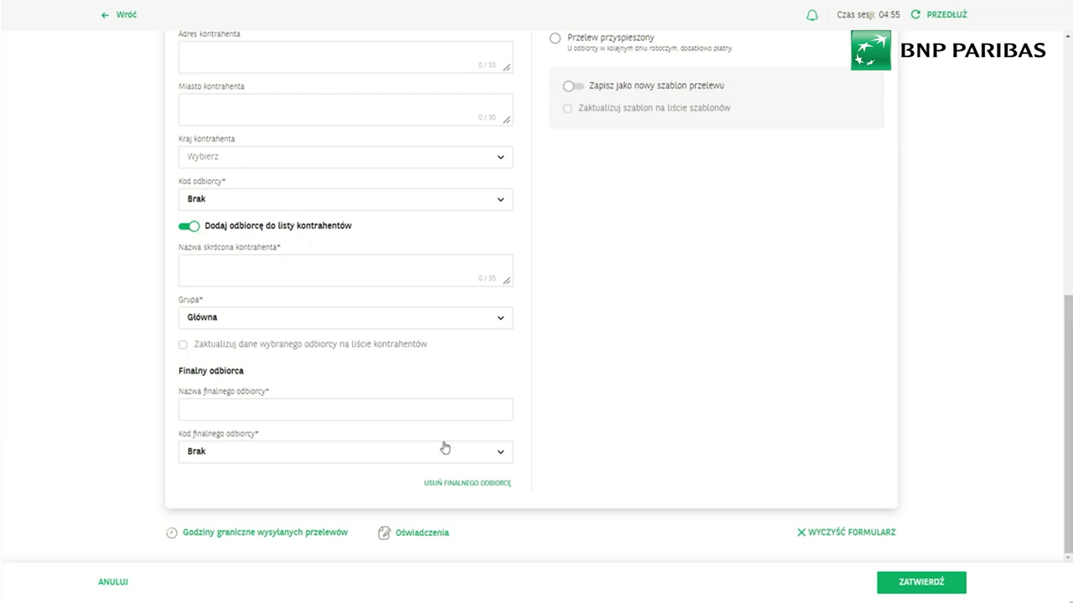
scroll(445, 205, "up", 5)
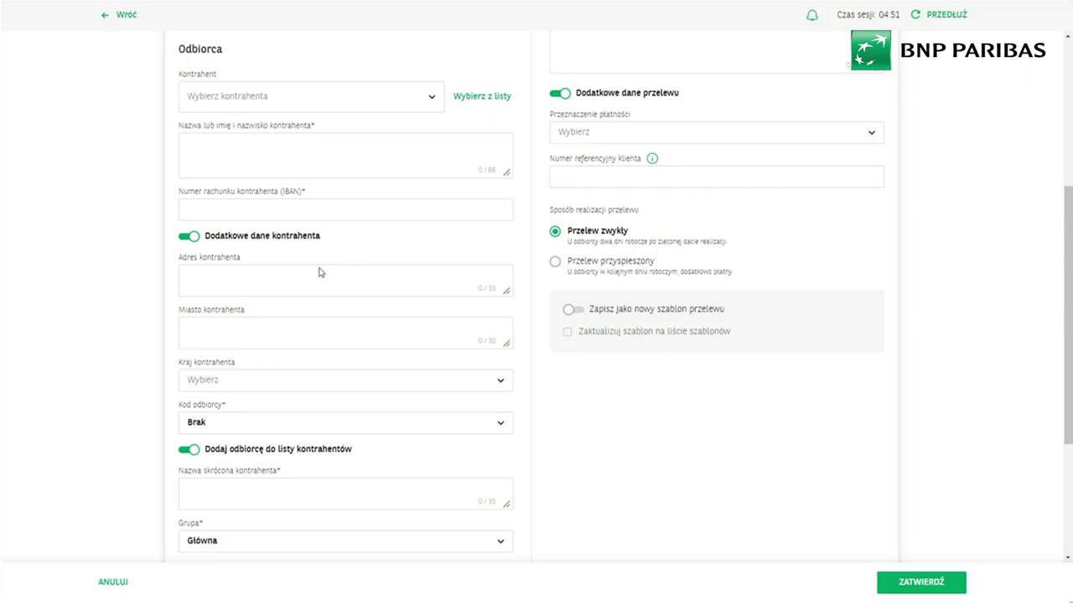
scroll(352, 367, "down", 3)
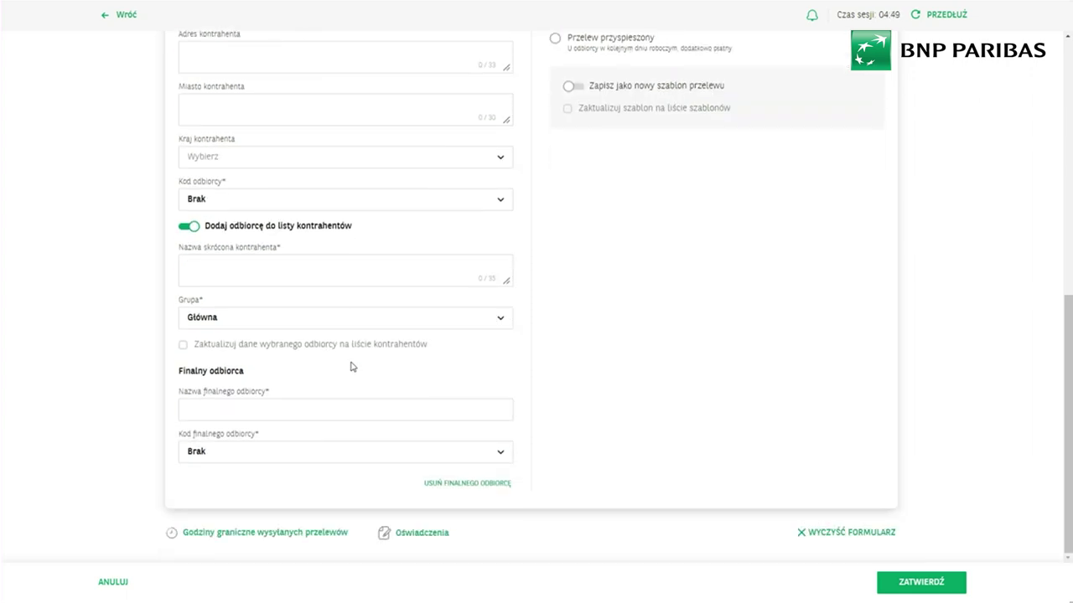
scroll(352, 366, "up", 7)
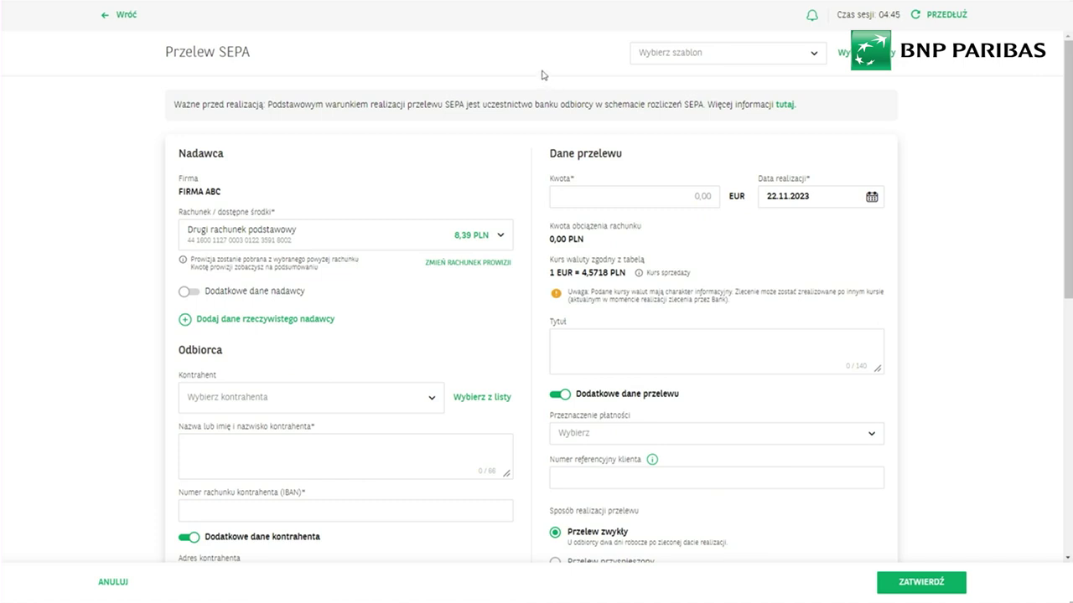
- Leave the SEPA form, check the RPI transfer type, and return to the foreign transfers (Zagraniczne)
left_click(118, 15)
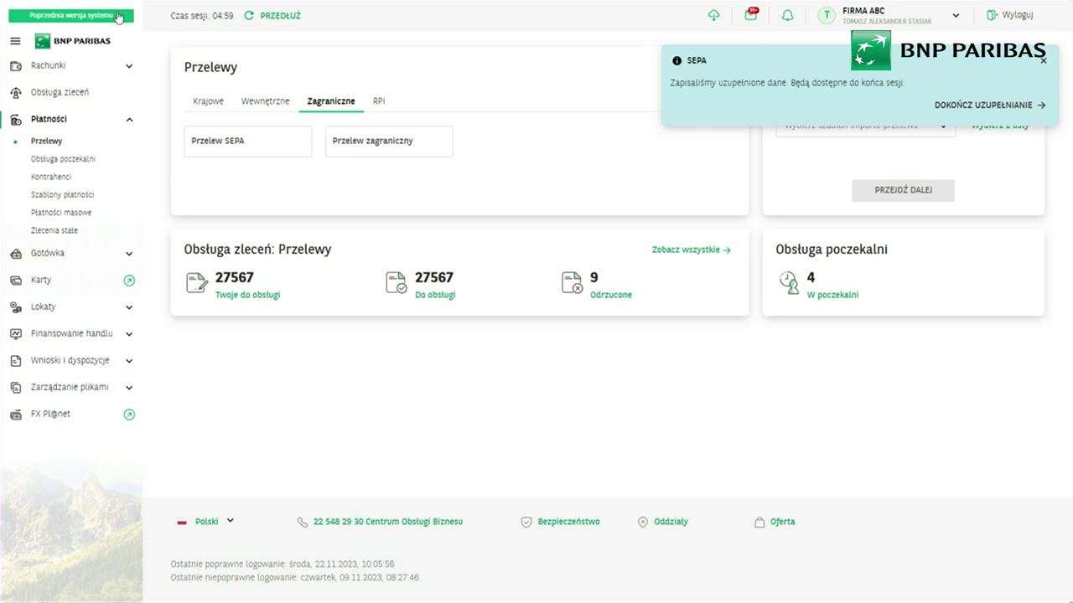
left_click(389, 95)
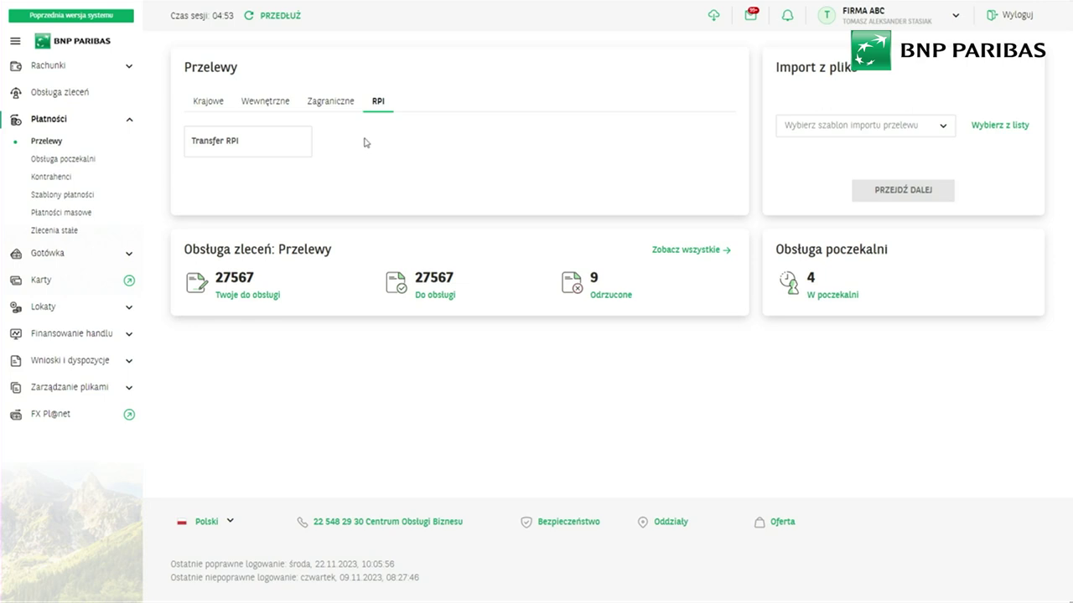
left_click(333, 109)
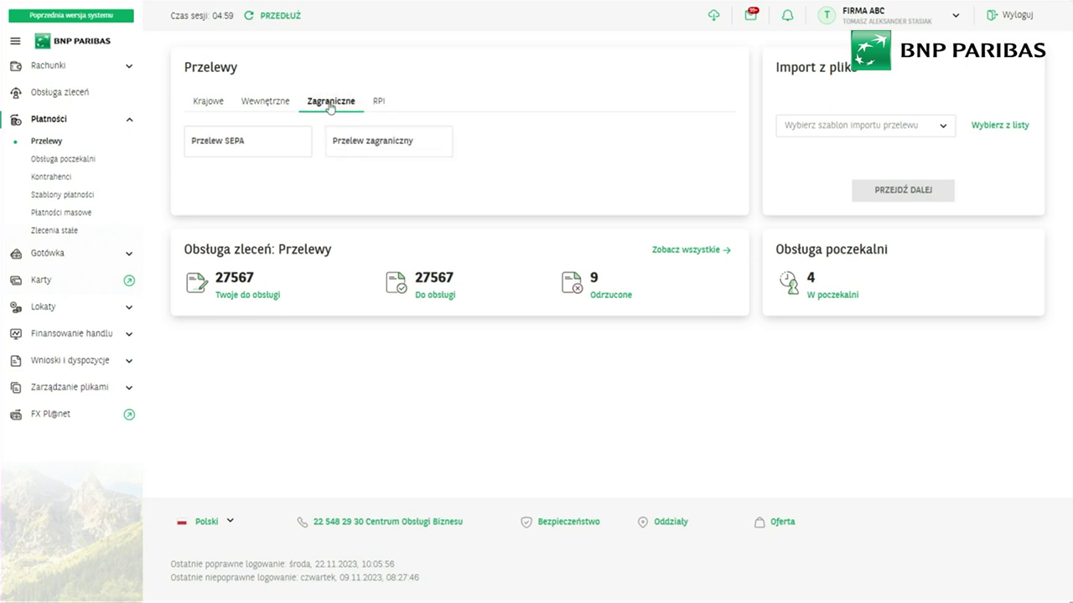
- Open the waiting room (Obsługa poczekalni) and view the transfers waiting on Główny rachunek podstawowy i
left_click(97, 159)
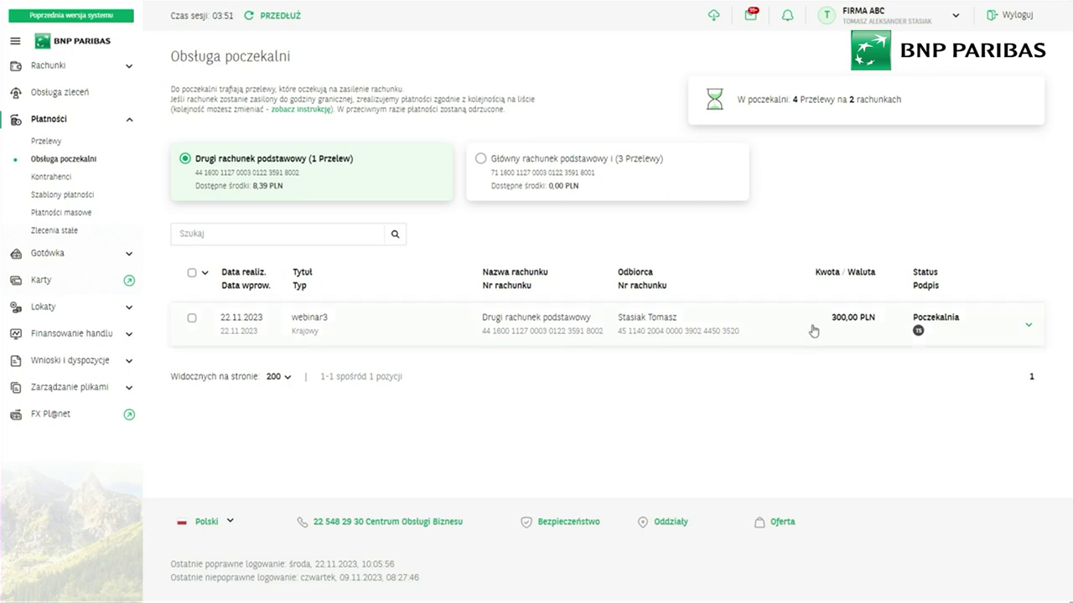
left_click(495, 164)
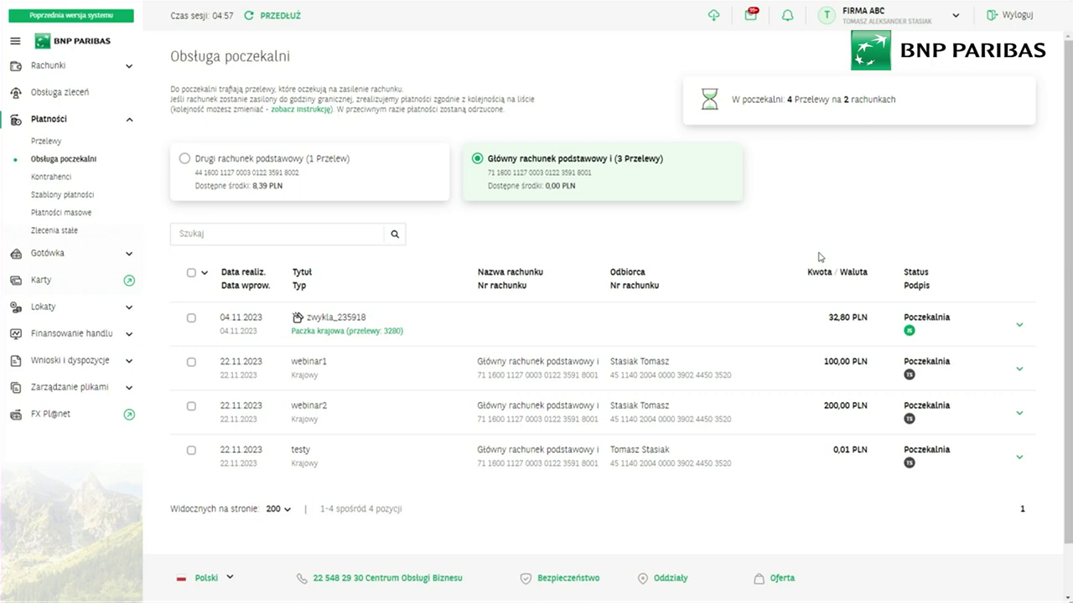
scroll(742, 272, "down", 2)
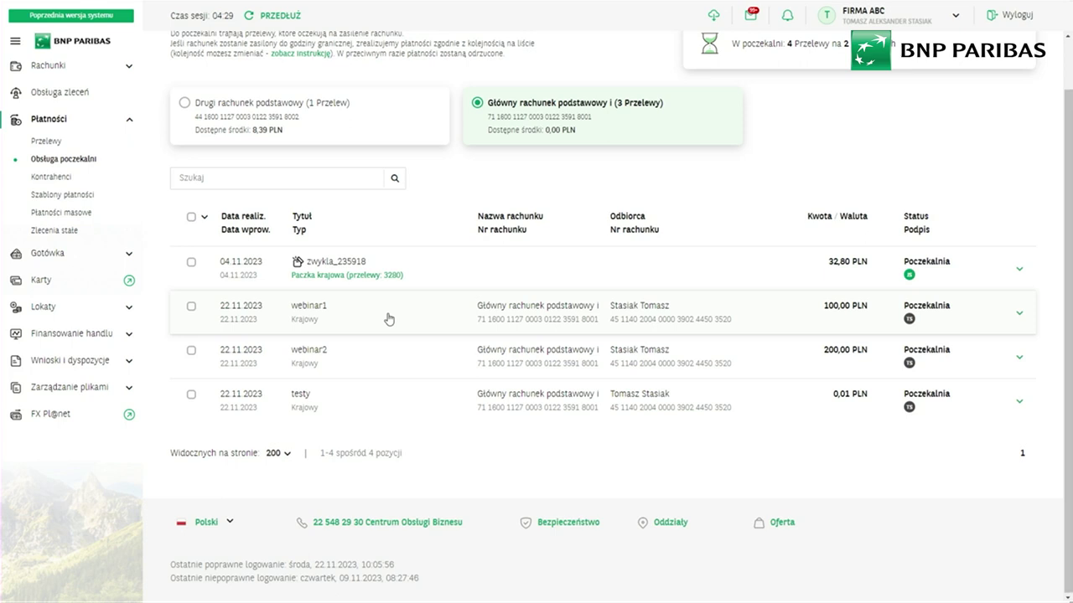
- Set the waiting transfer titled testy to be executed first, and select it again in the reordered list
left_click(191, 395)
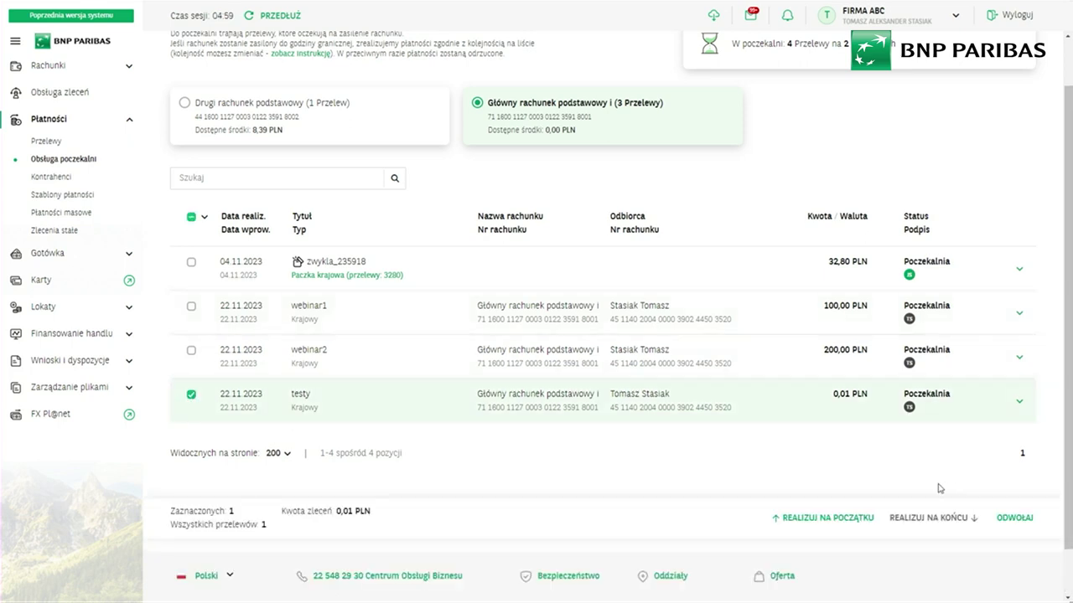
left_click(850, 519)
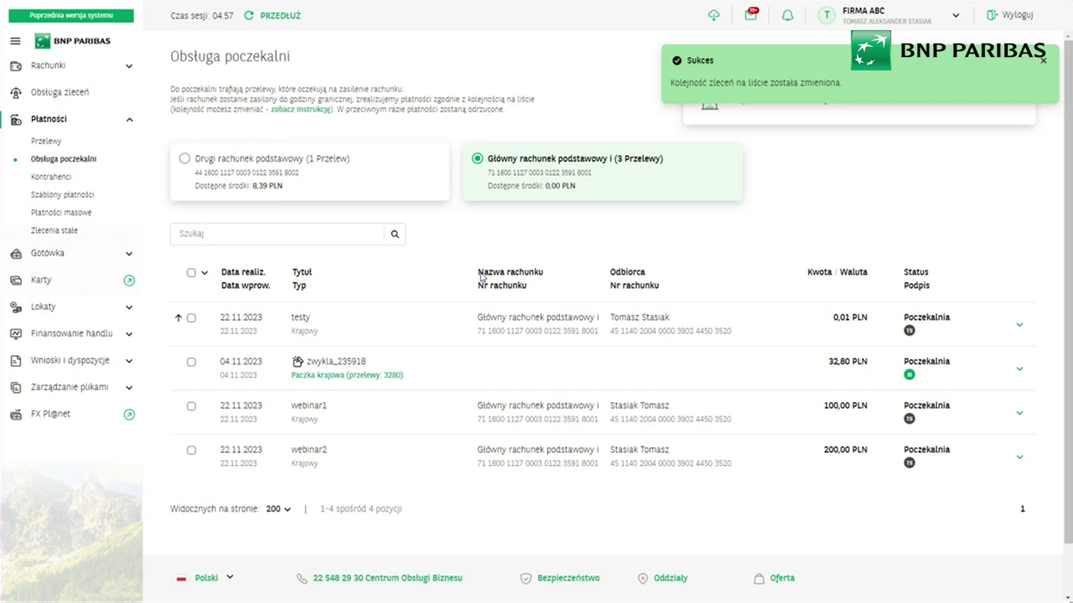
left_click(191, 319)
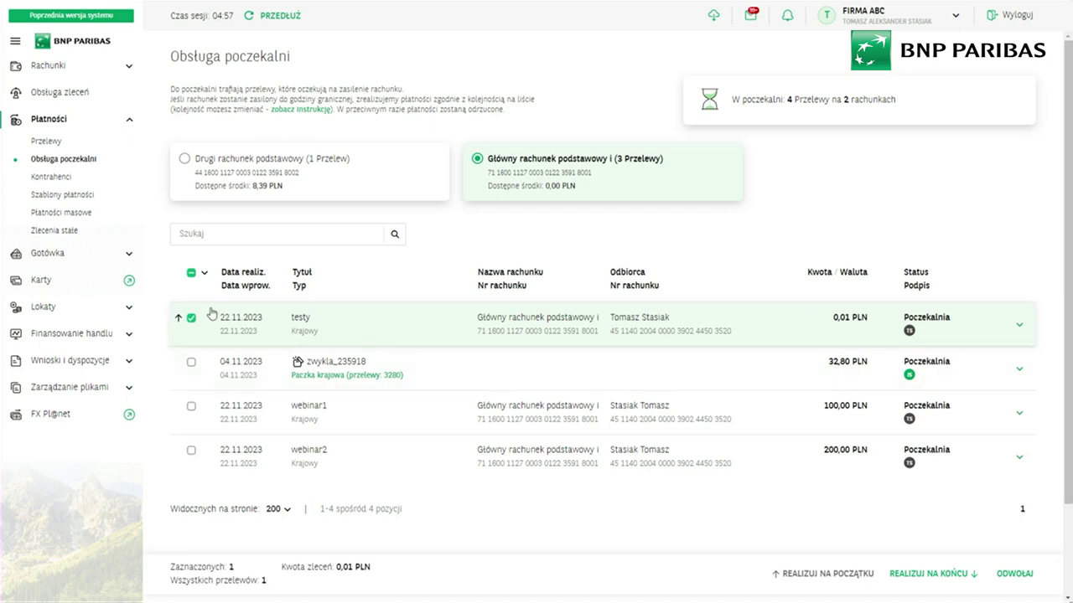
mouse_move(177, 320)
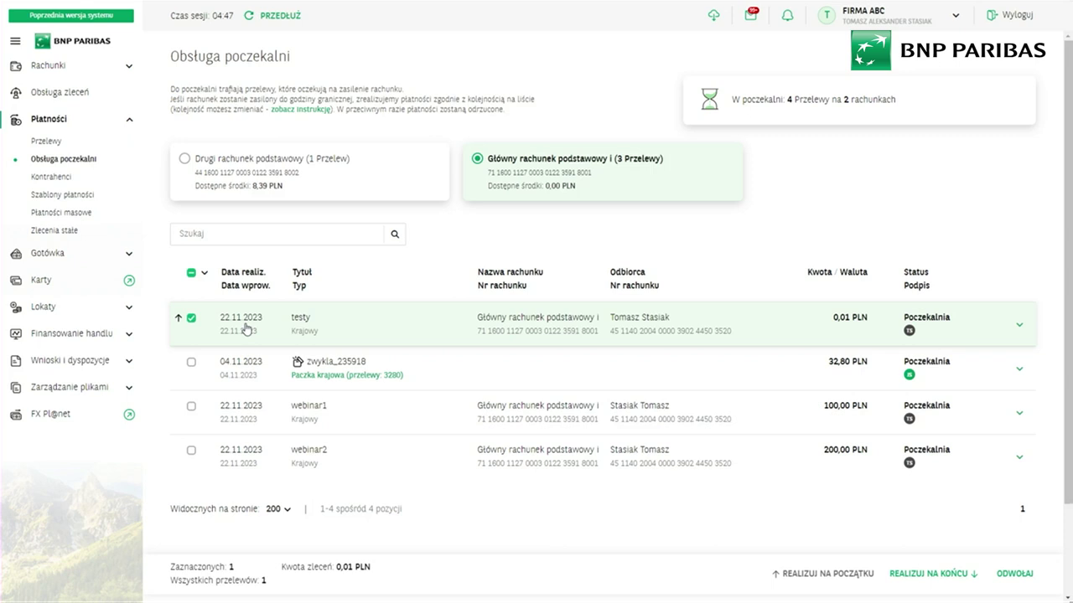
- Open the counterparties (Kontrahenci) and examine the list and the available type filter options
left_click(106, 158)
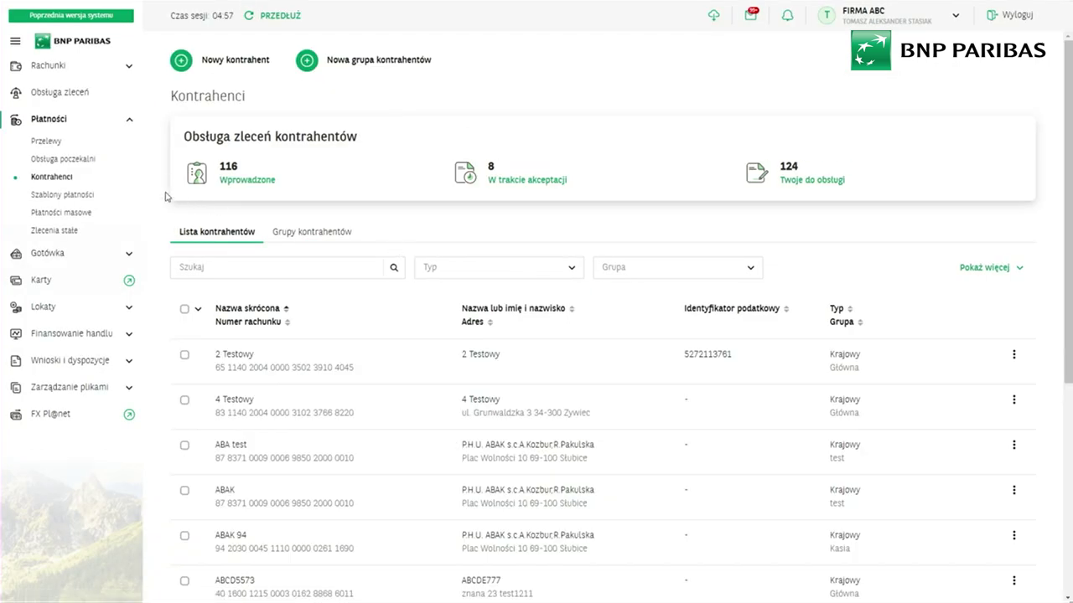
scroll(302, 242, "down", 2)
scroll(336, 252, "up", 1)
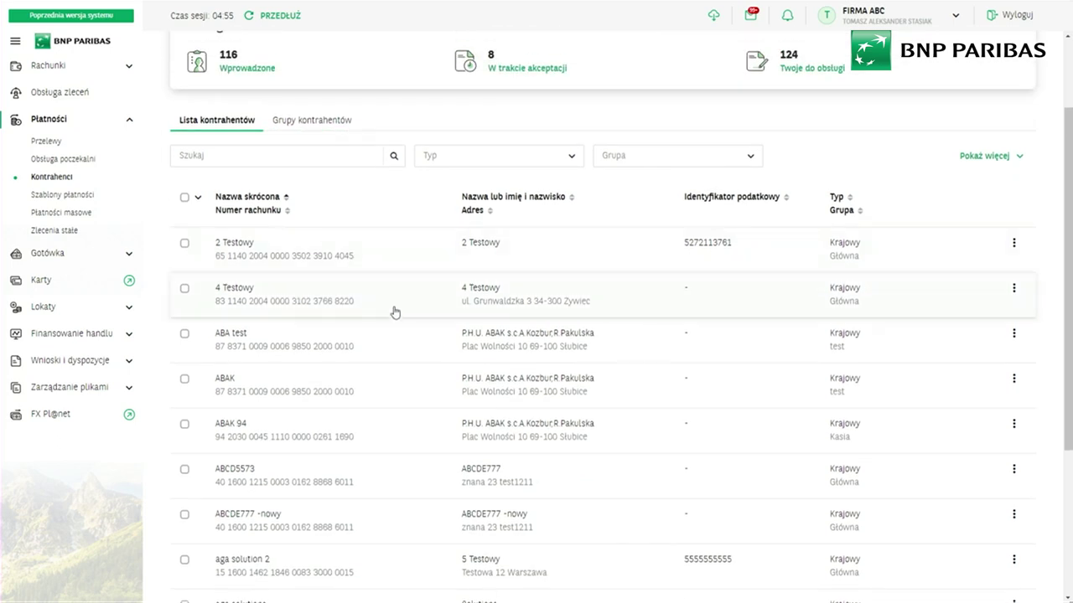
scroll(395, 312, "up", 2)
left_click(531, 268)
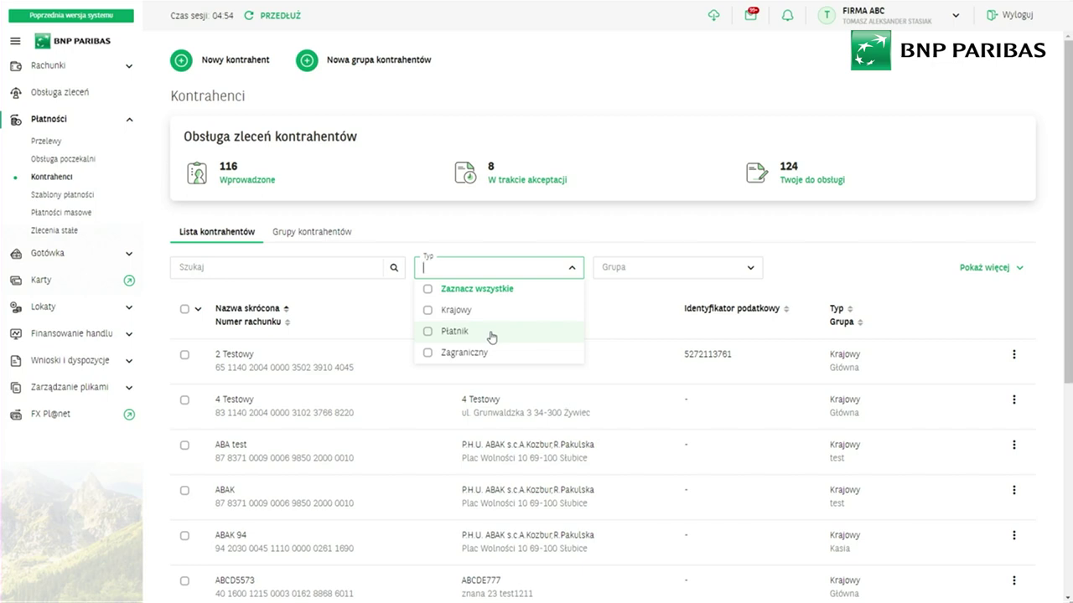
left_click(491, 229)
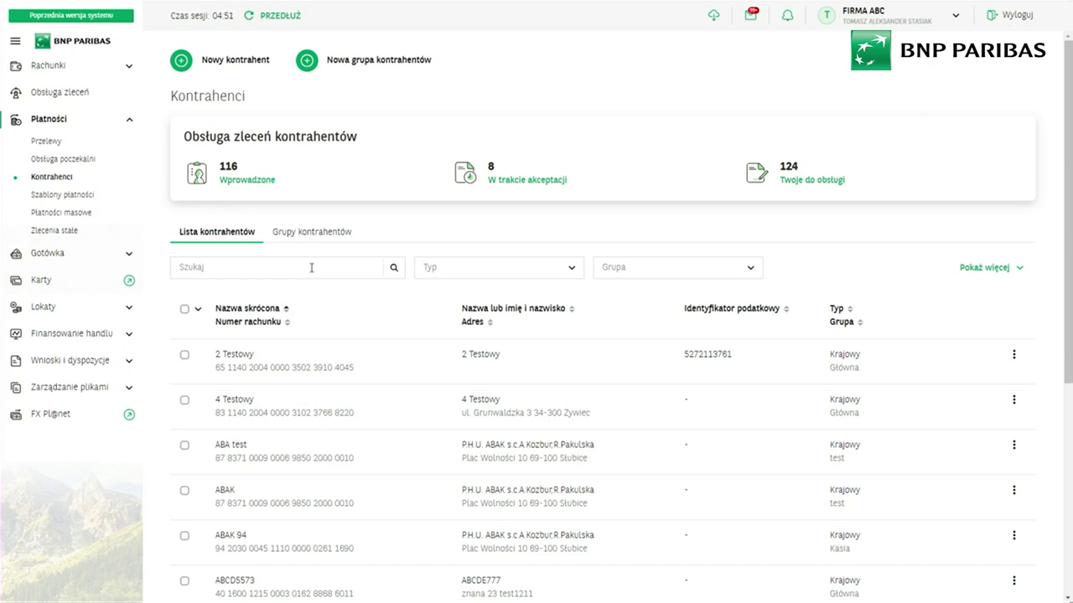
- View the counterparty groups (Grupy kontrahentów) and expand the details of the Główna and test groups
left_click(351, 238)
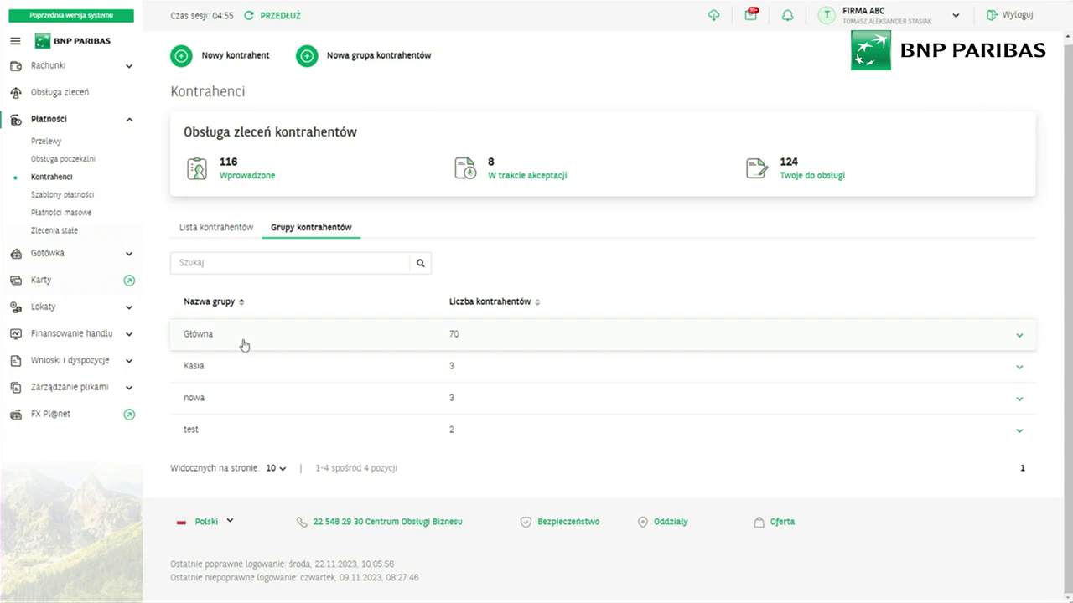
left_click(276, 344)
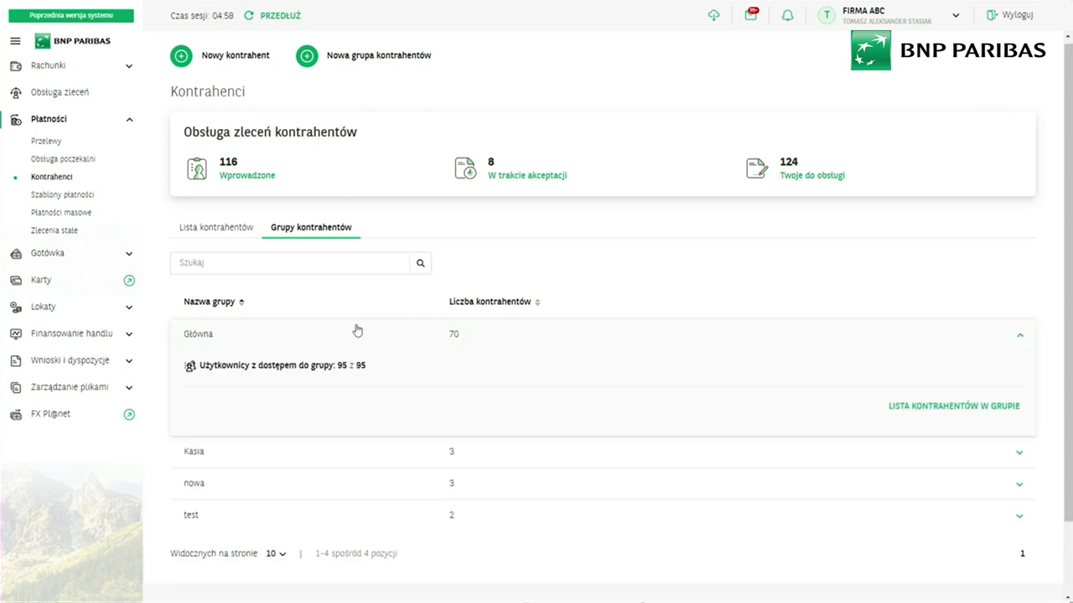
scroll(357, 330, "down", 1)
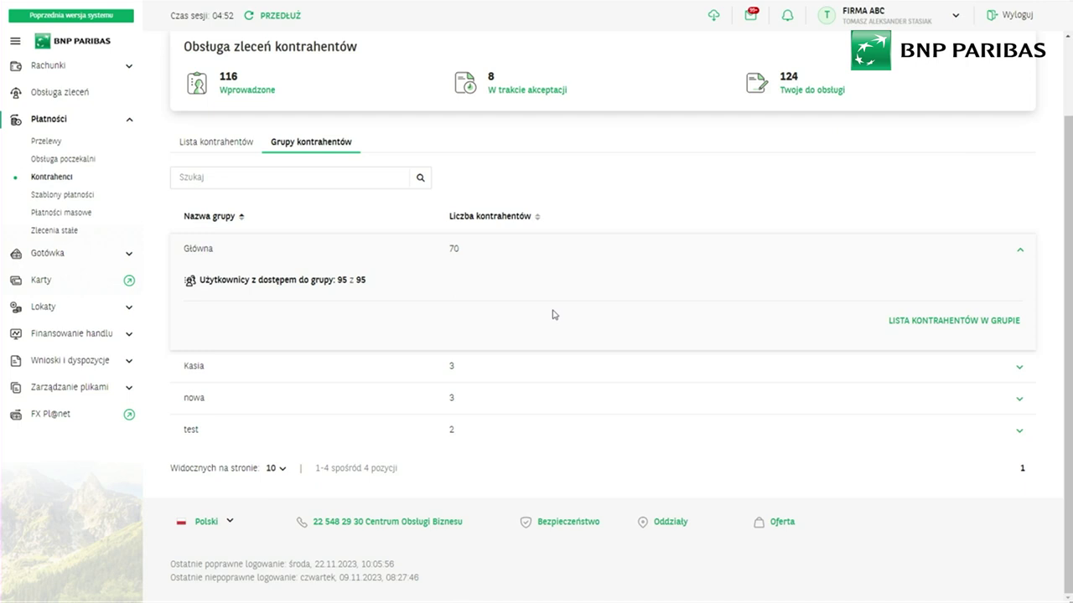
left_click(500, 431)
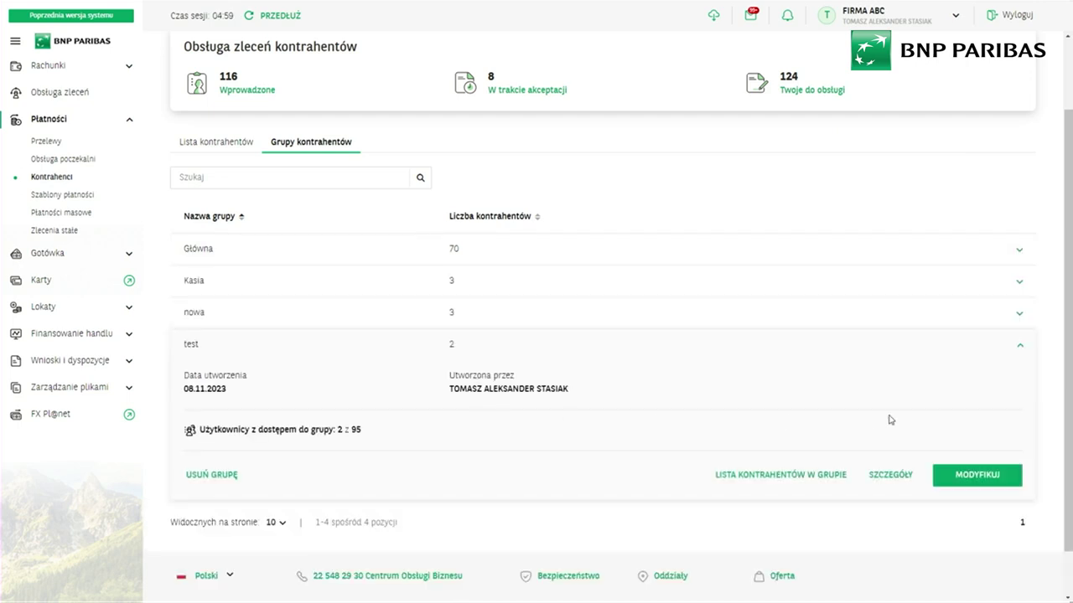
- Check the test group's details, and modify the group to give the first unselected person on the list access to it
left_click(887, 474)
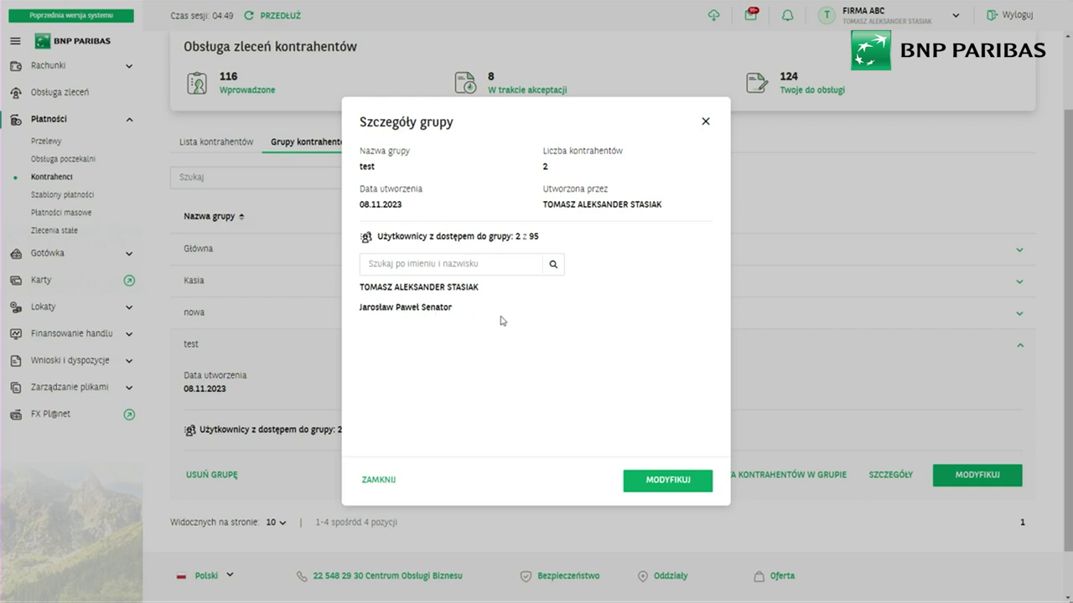
left_click(390, 480)
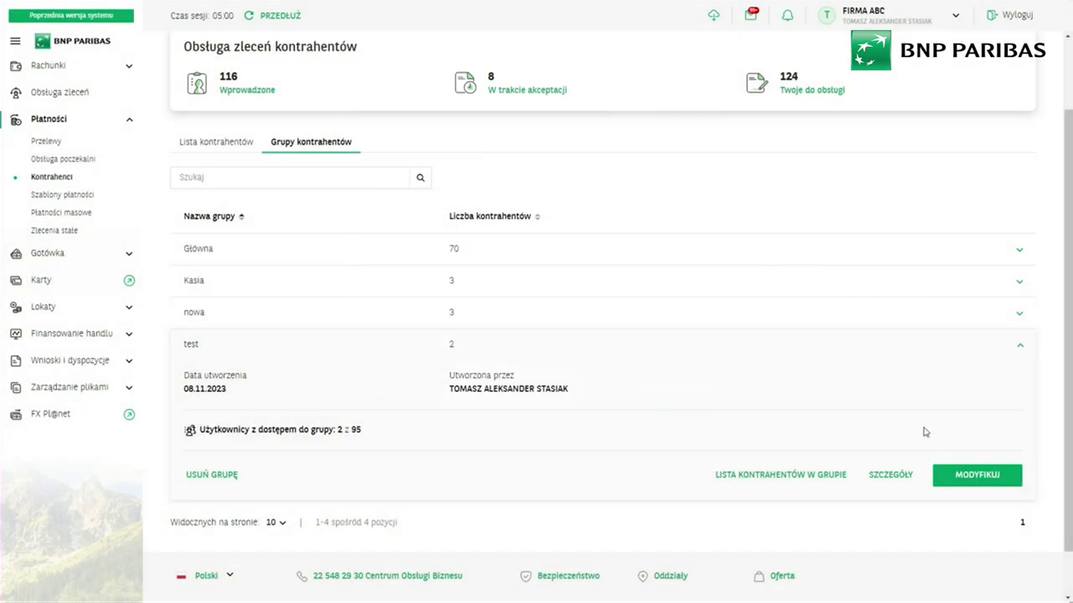
left_click(988, 476)
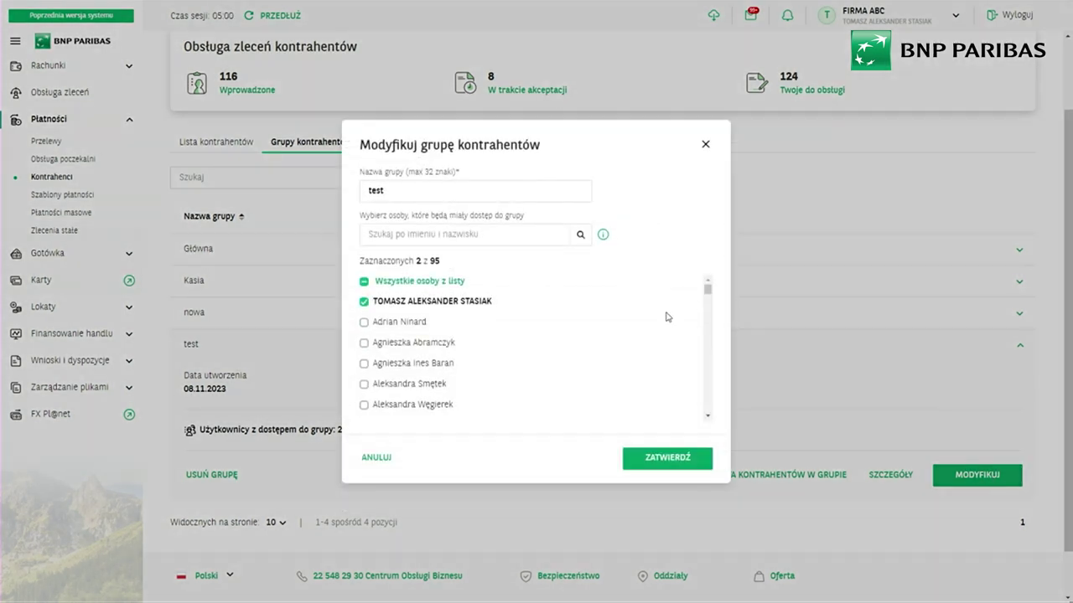
left_click(412, 322)
left_click(645, 464)
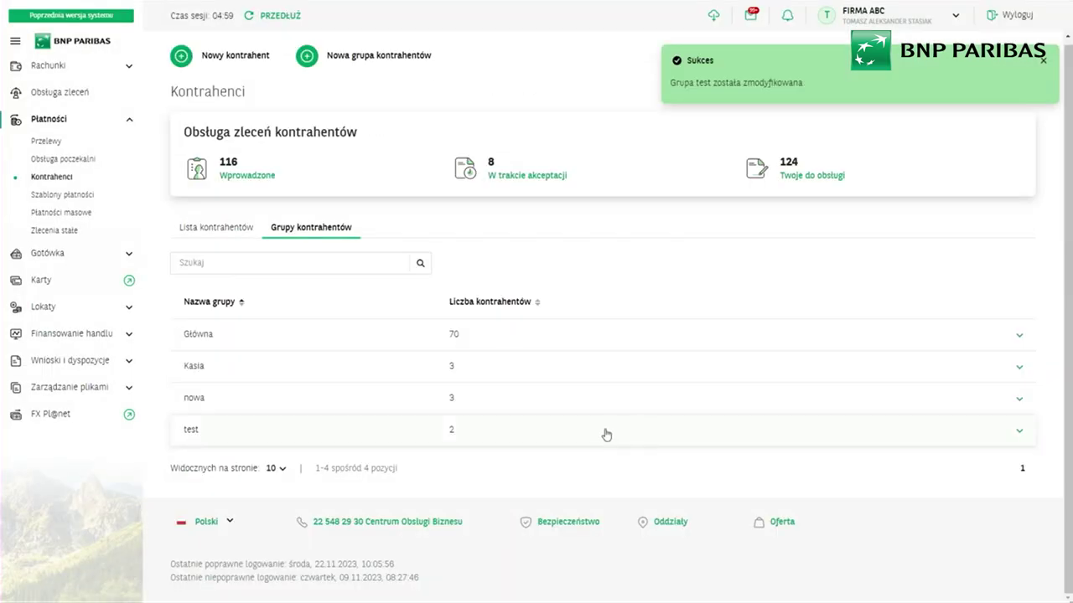
- Expand the test group again, review the users with access in its details, and collapse the group
left_click(605, 434)
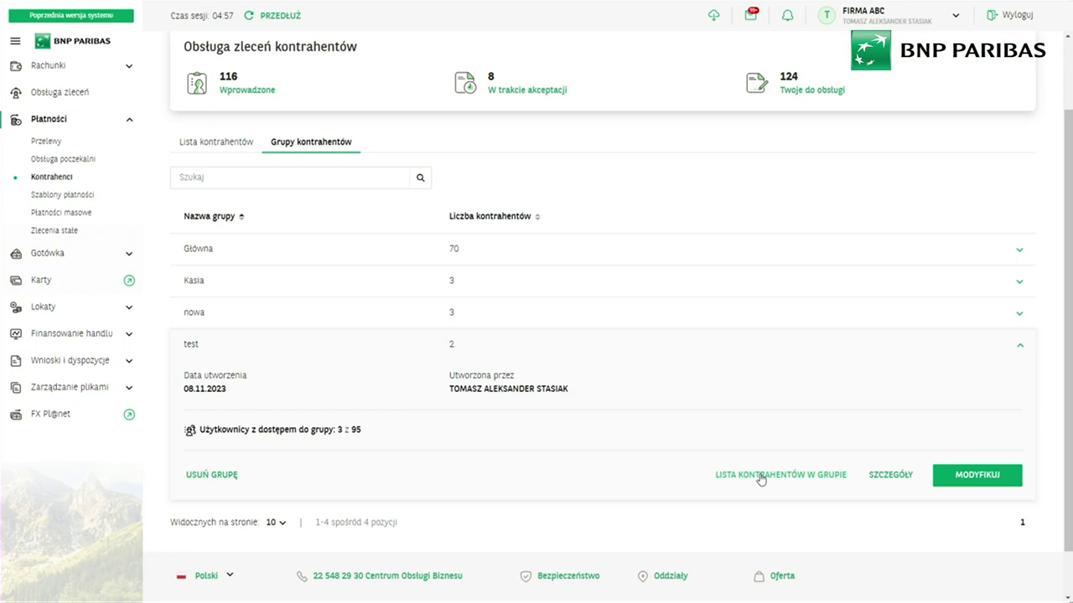
left_click(892, 475)
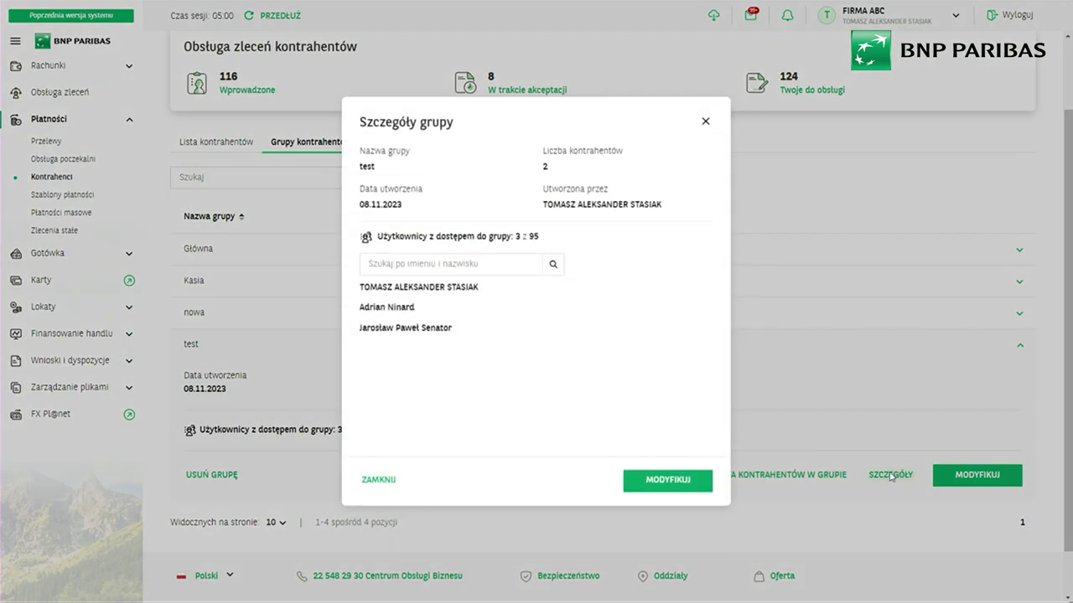
left_click(705, 122)
scroll(383, 183, "up", 2)
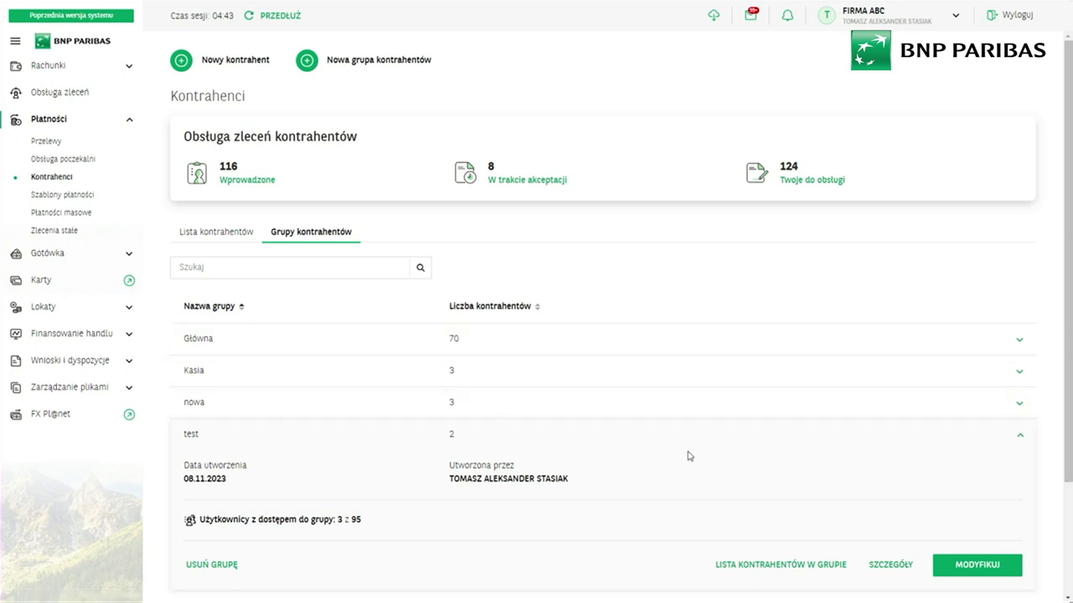
left_click(728, 443)
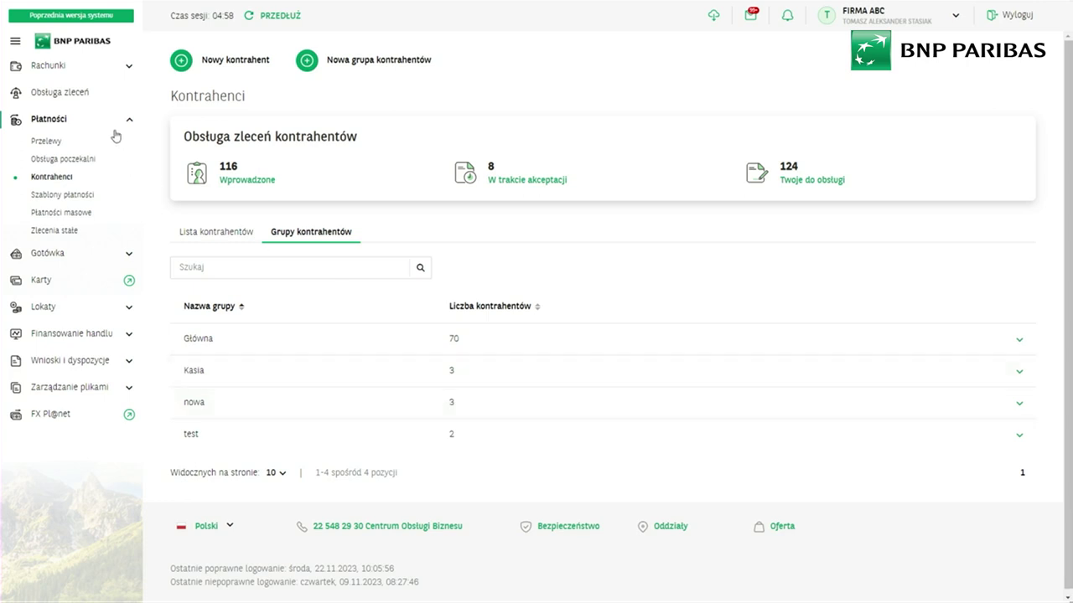
- Open the payment templates (Szablony płatności) and examine the saved templates and the domestic and foreign template types
left_click(88, 196)
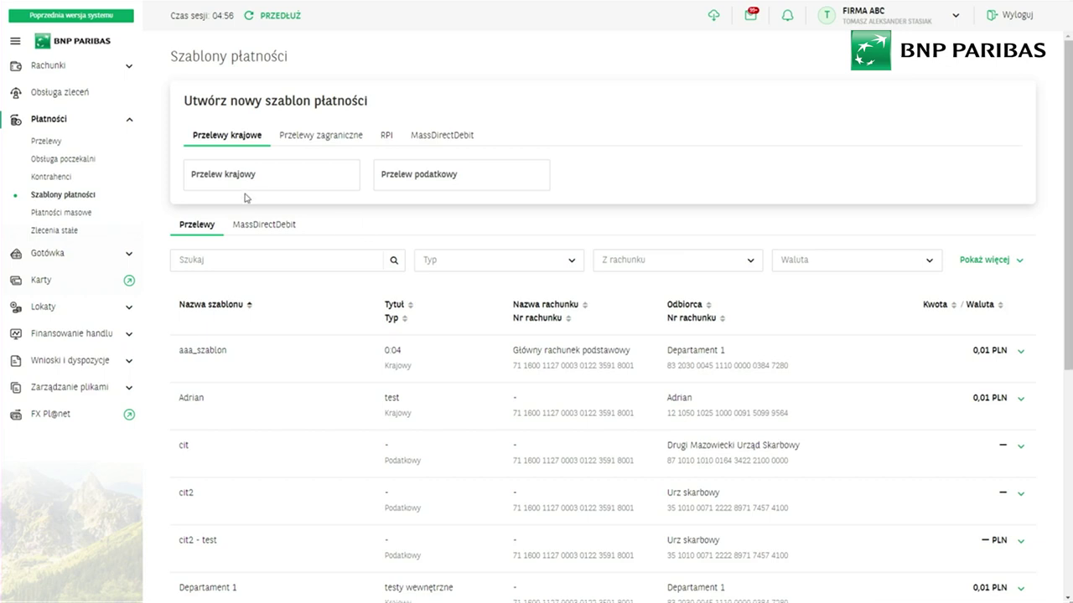
left_click(286, 140)
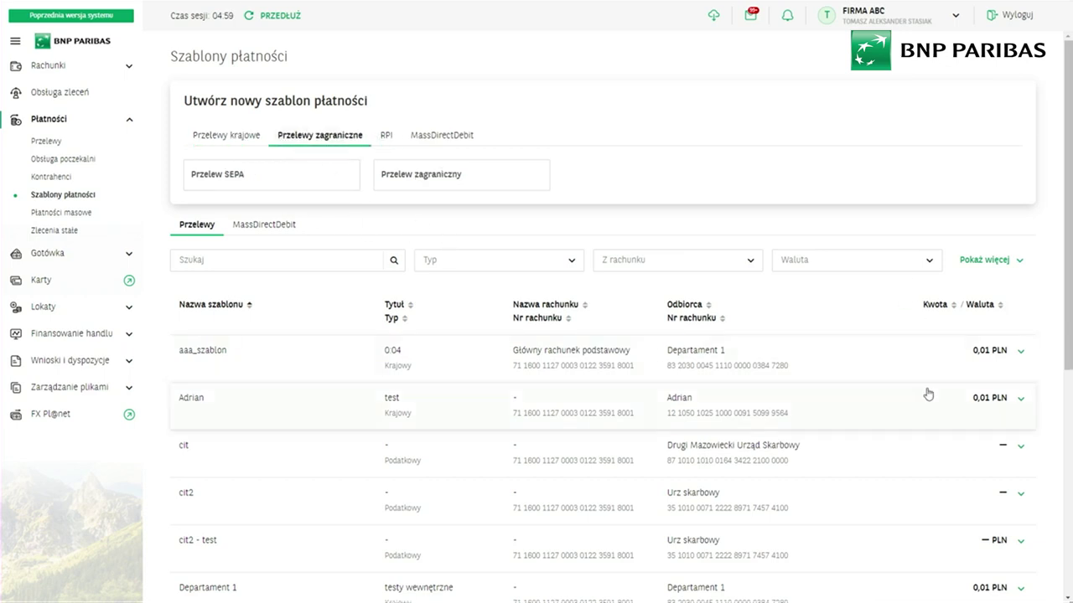
scroll(852, 349, "down", 2)
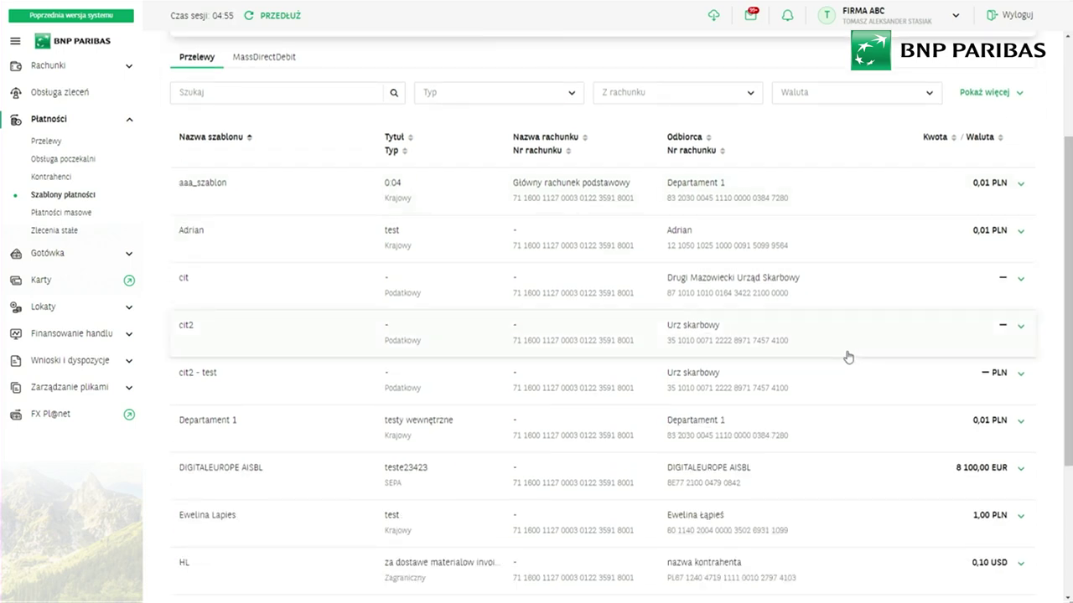
scroll(857, 343, "down", 3)
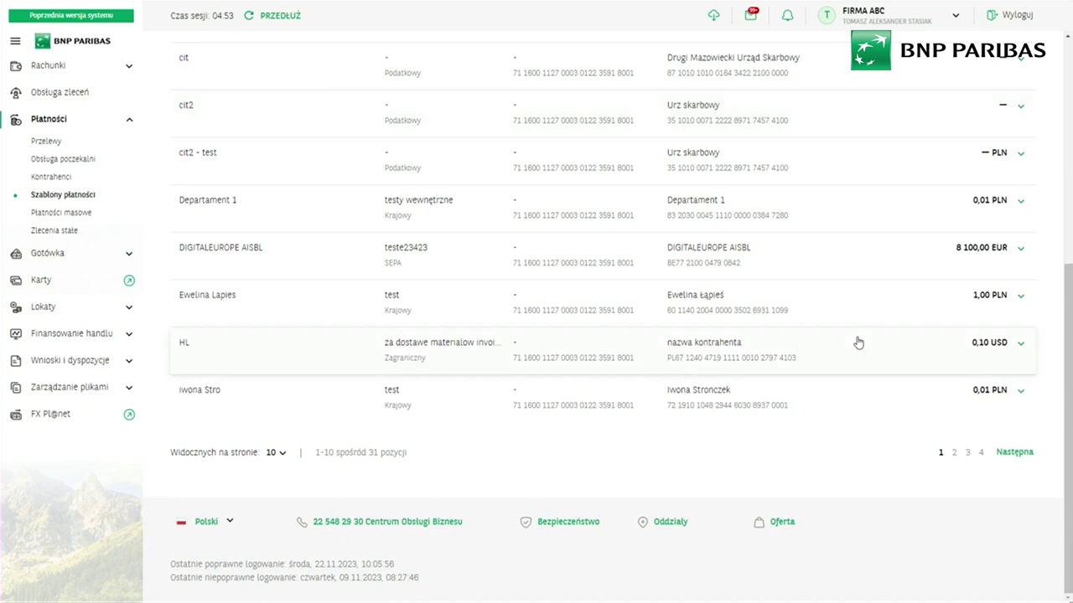
scroll(858, 343, "up", 4)
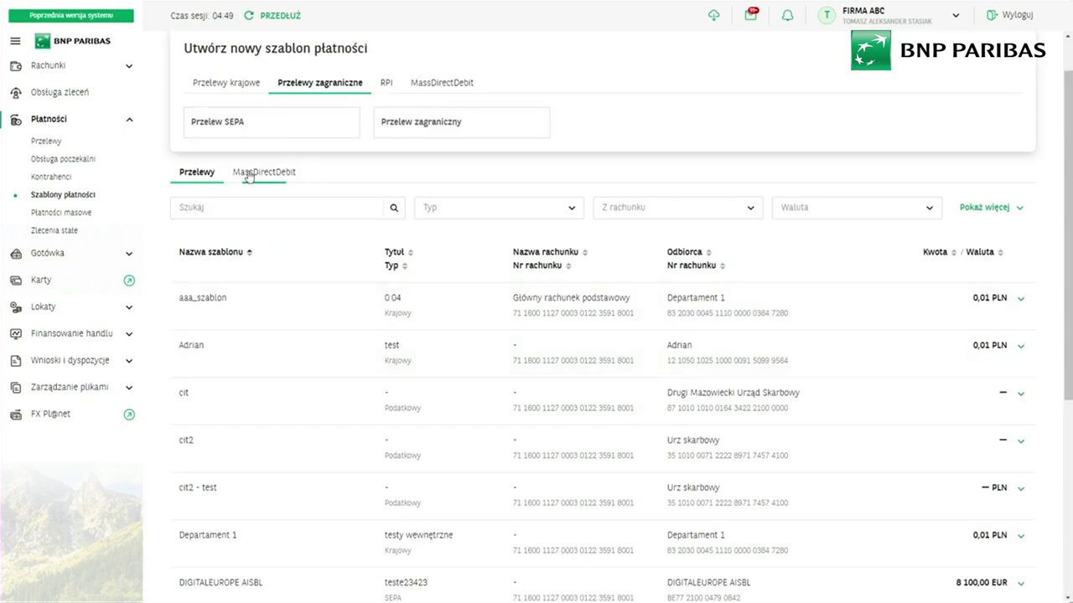
left_click(248, 89)
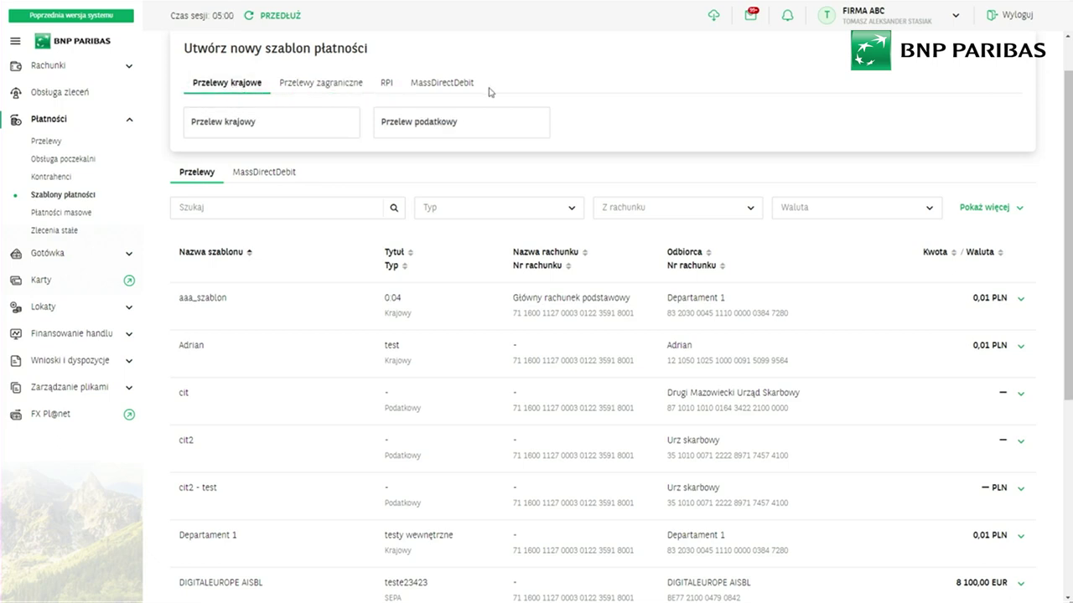
- Open the mass payments (Płatności masowe) and view the MassCollect, MassPayment and MassDirectDebit sections
left_click(99, 217)
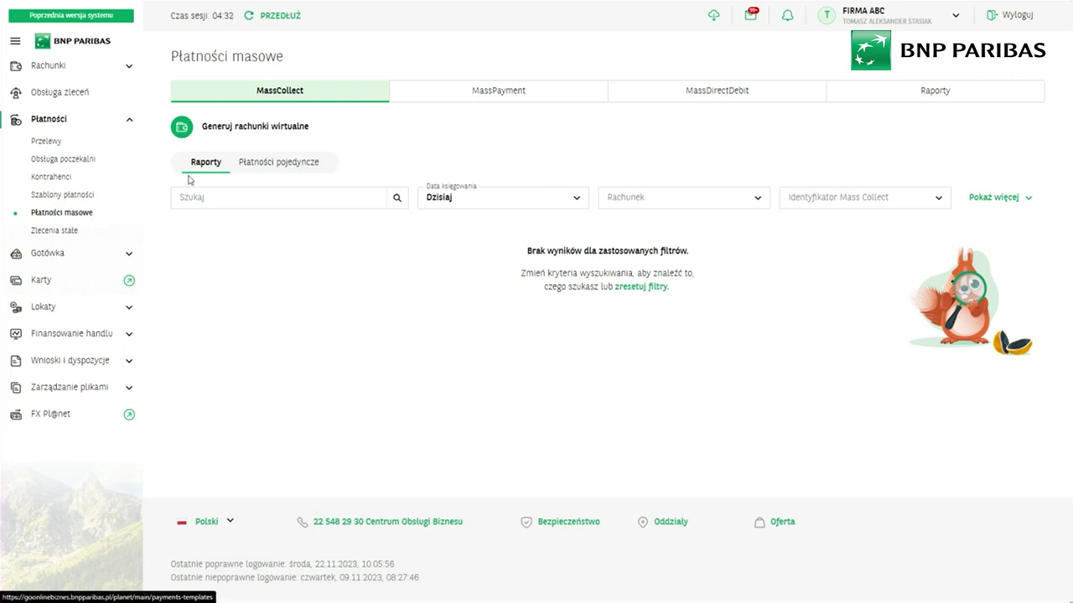
left_click(509, 105)
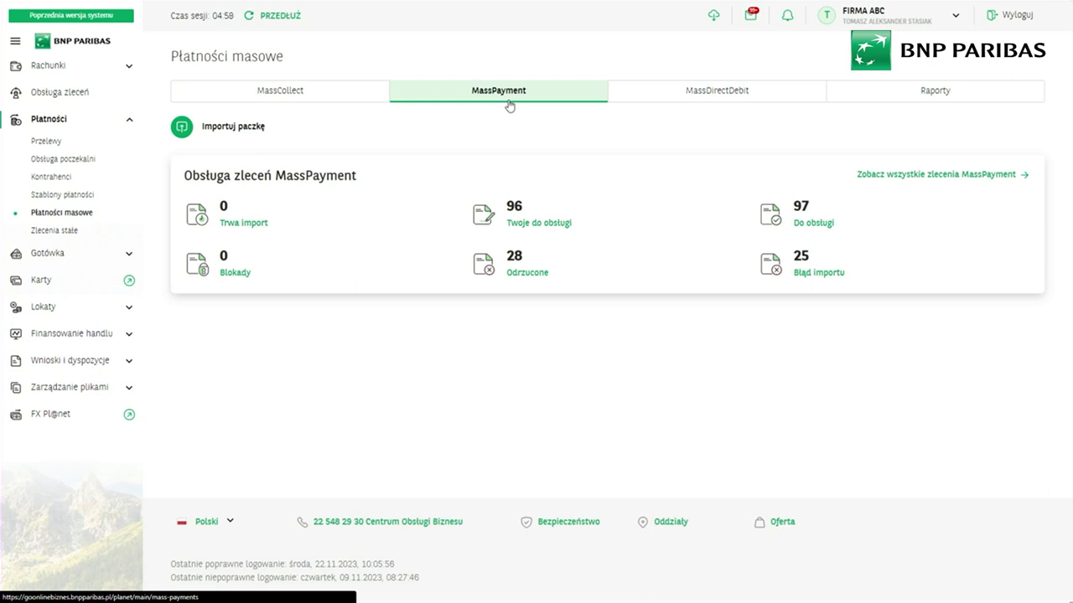
left_click(639, 105)
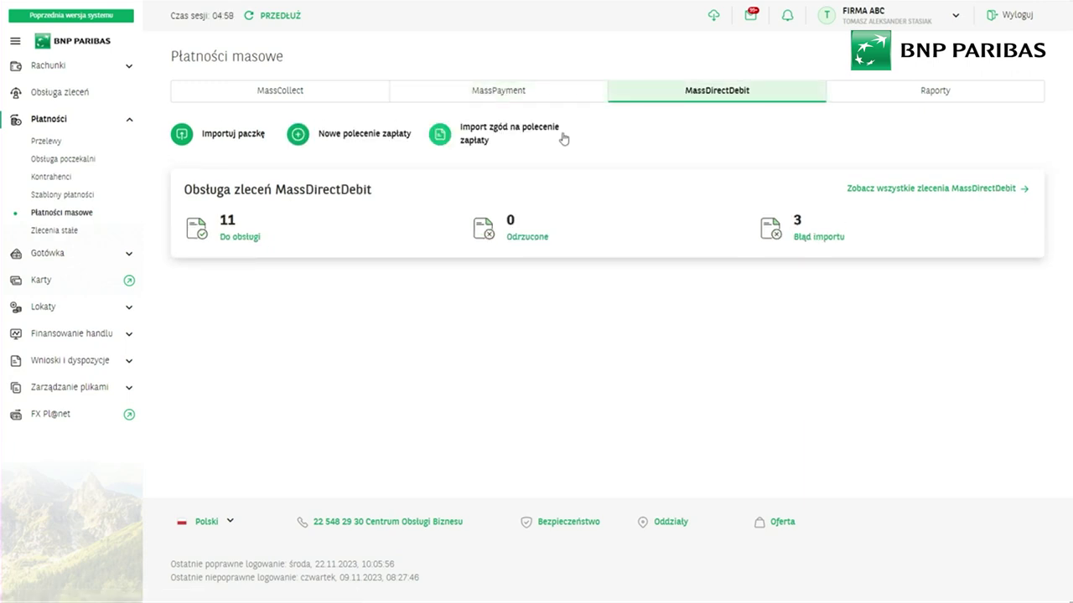
- Start a MassPayment package import named webinar, with package type Otwarta and the execution date change for all transfers enabled
left_click(517, 98)
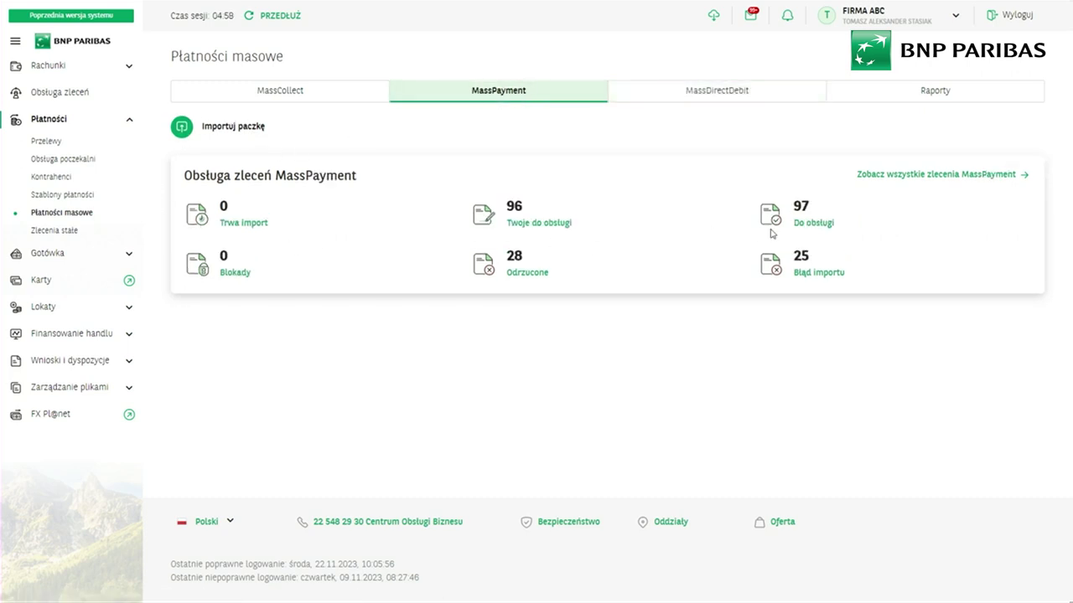
left_click(179, 127)
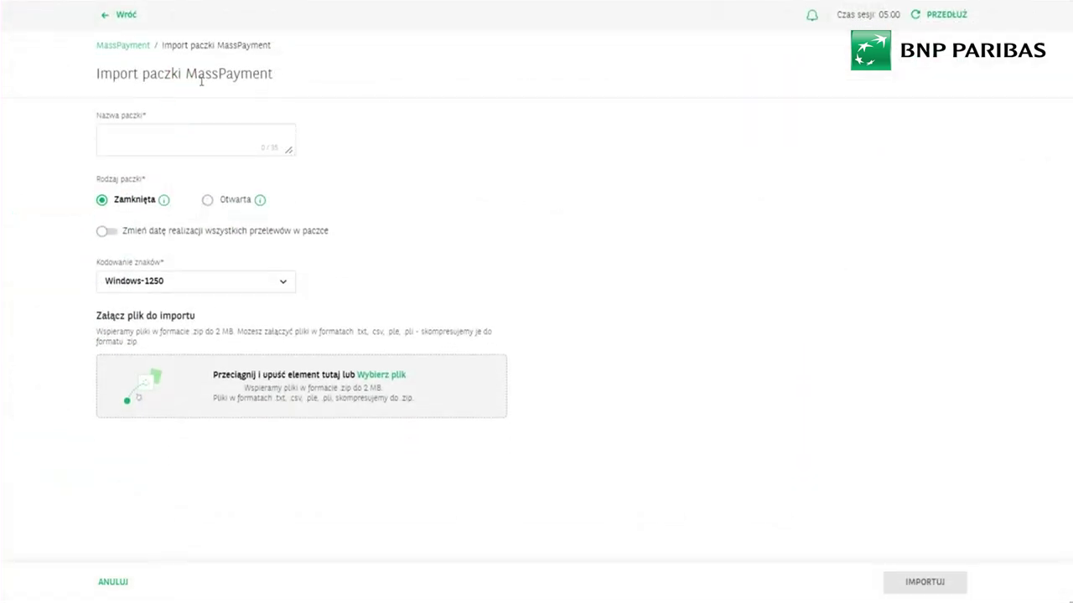
left_click(217, 138)
type("webinar")
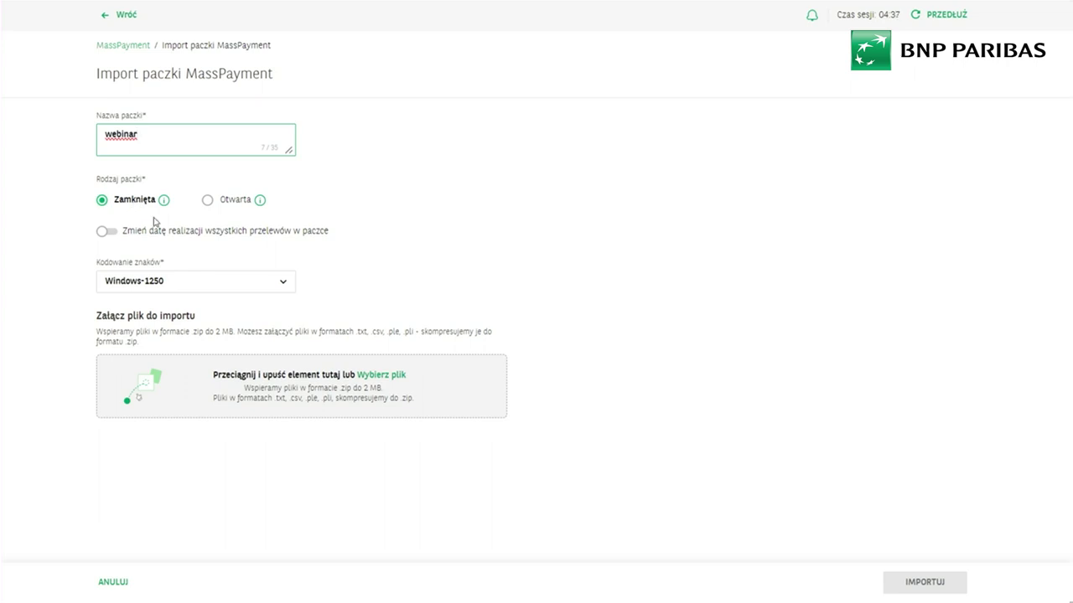
left_click(206, 201)
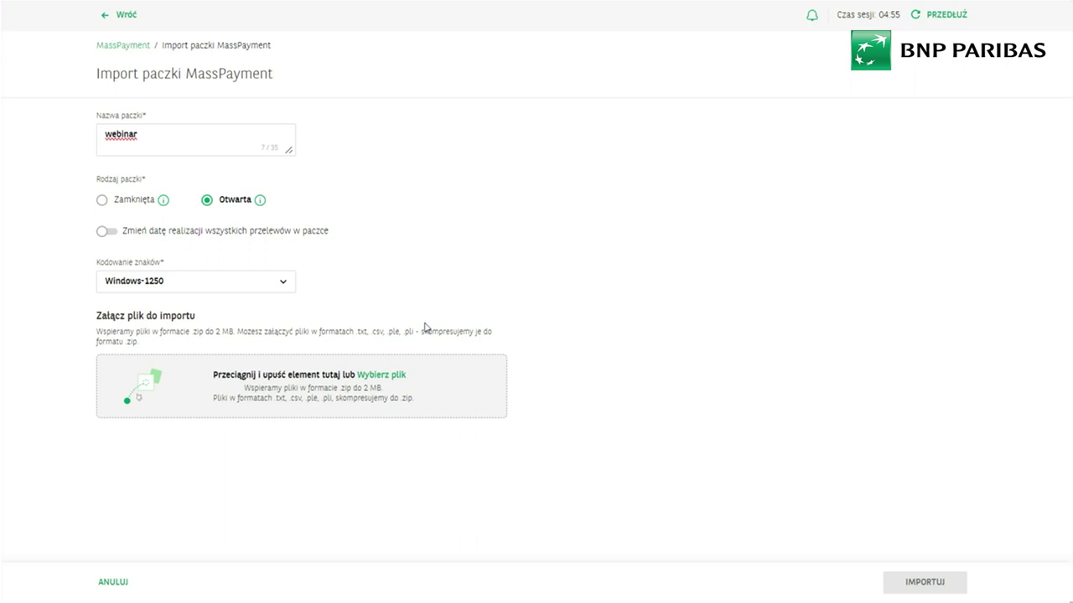
mouse_move(255, 206)
left_click(115, 238)
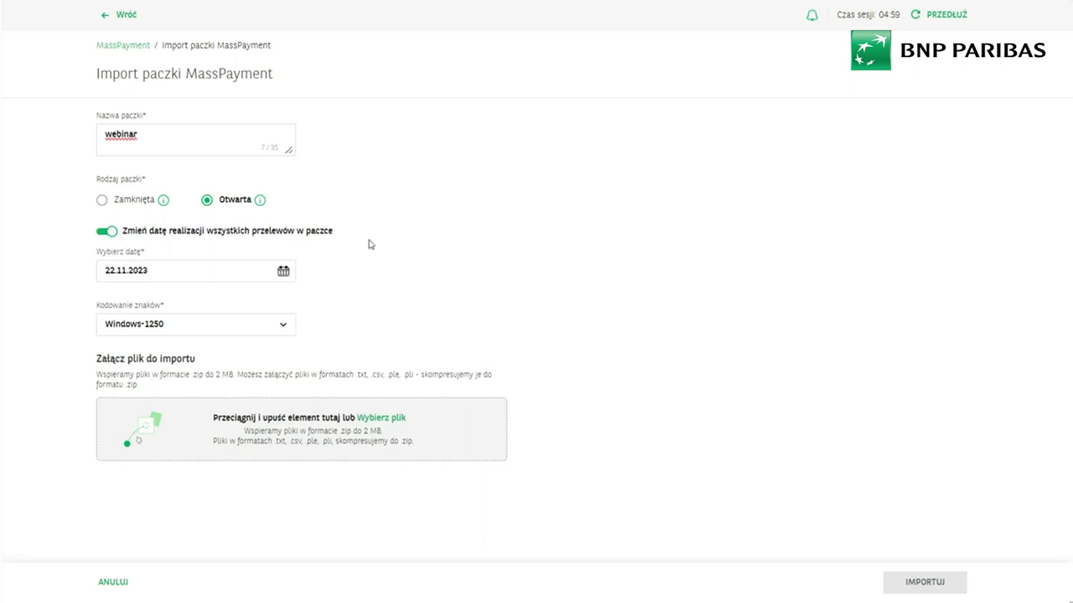
- Try 23.11.2023 as the execution date of the package's transfers, and set it back to 22.11.2023
left_click(283, 271)
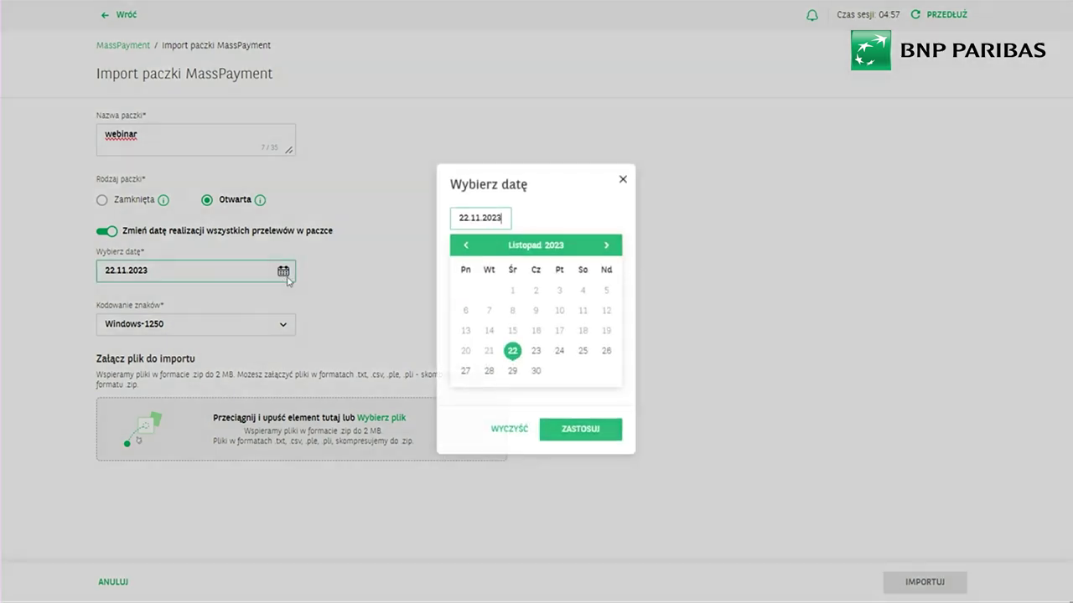
left_click(536, 343)
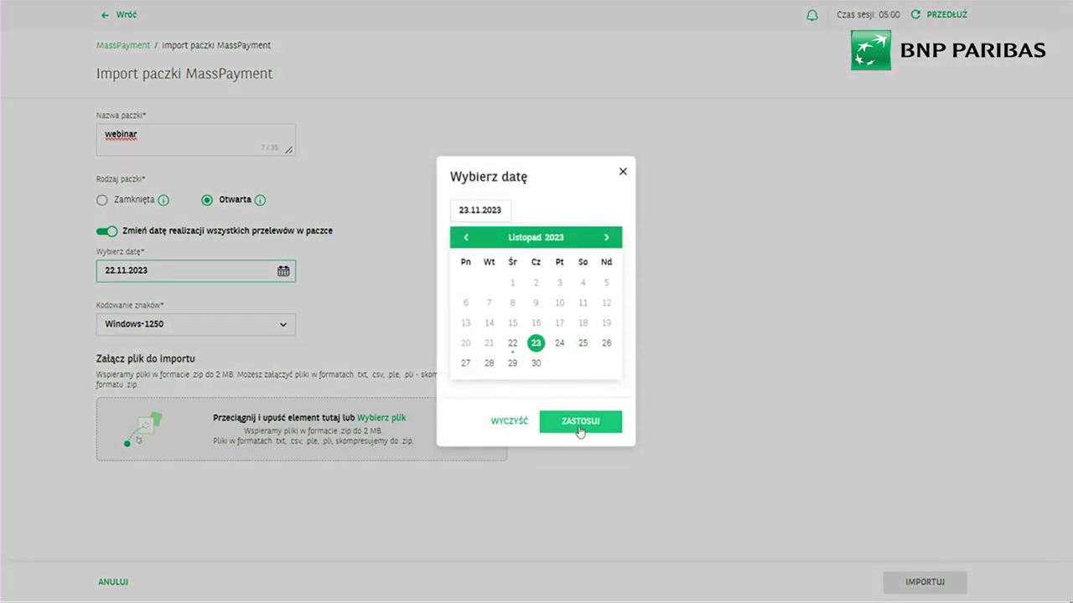
left_click(579, 429)
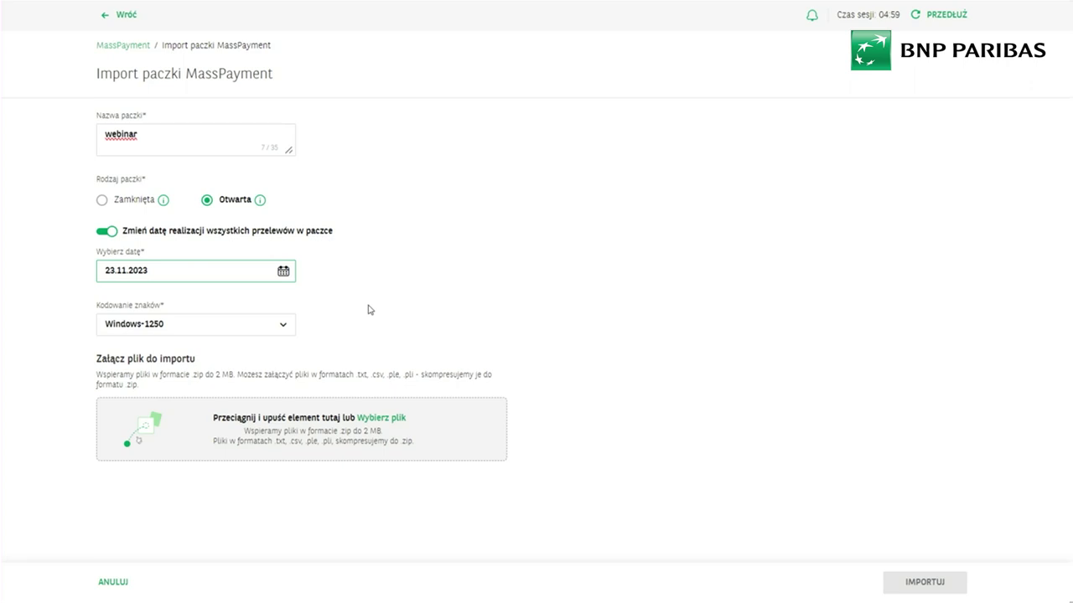
left_click(285, 272)
left_click(512, 343)
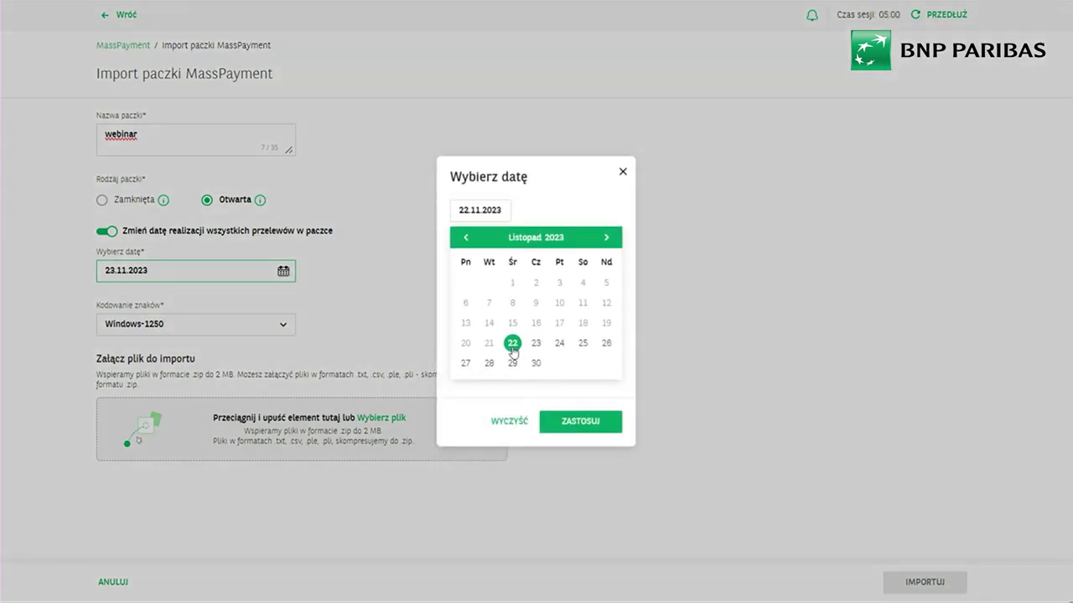
left_click(570, 421)
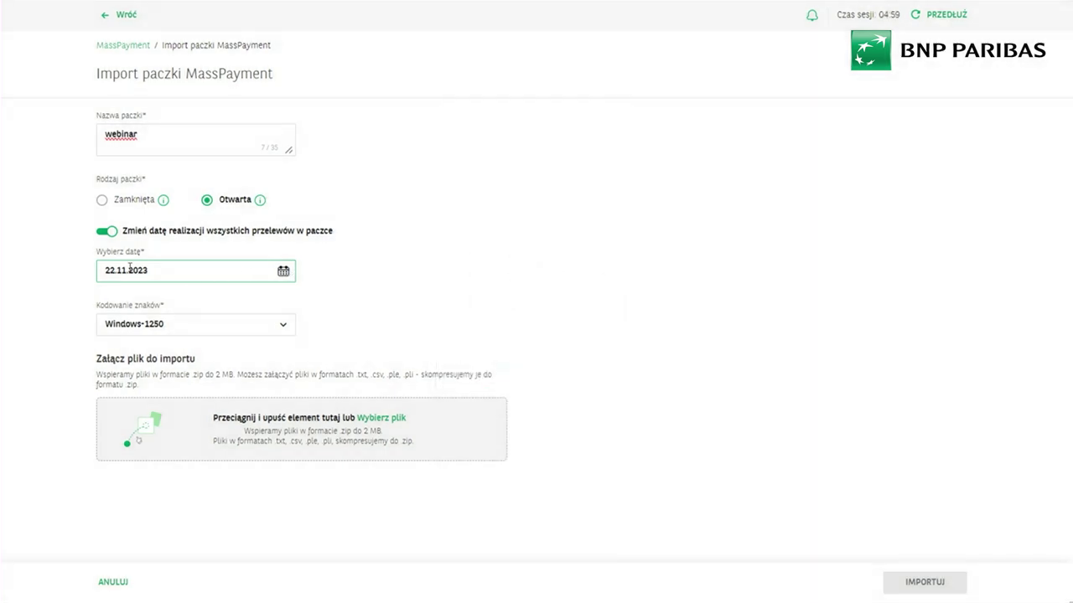
- Check the character encoding options, keeping Windows-1250, and attach the TXT test file from the webinar folder to the import
left_click(235, 328)
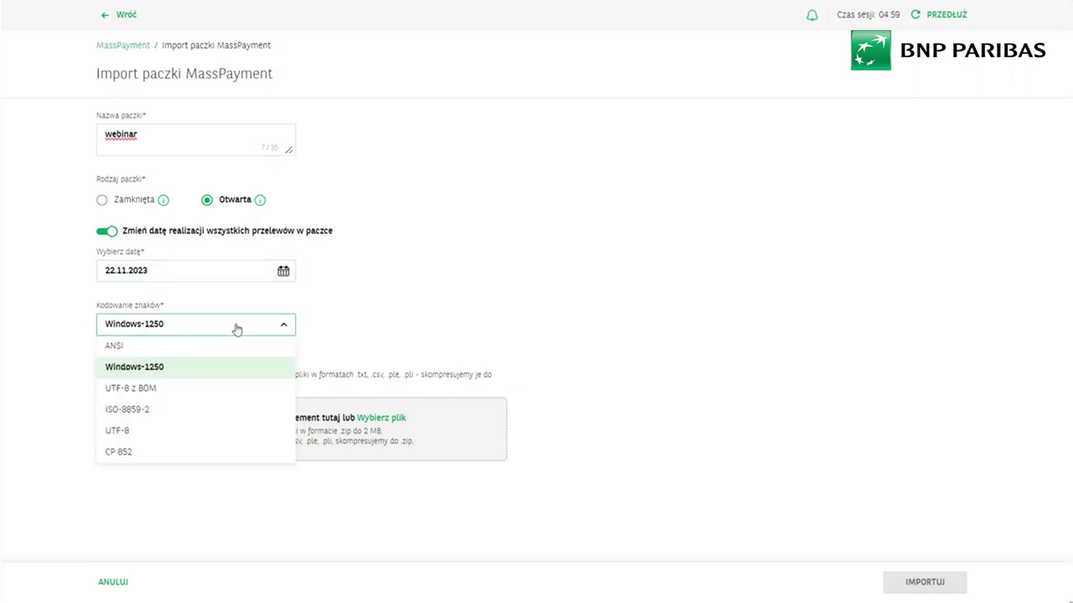
left_click(351, 335)
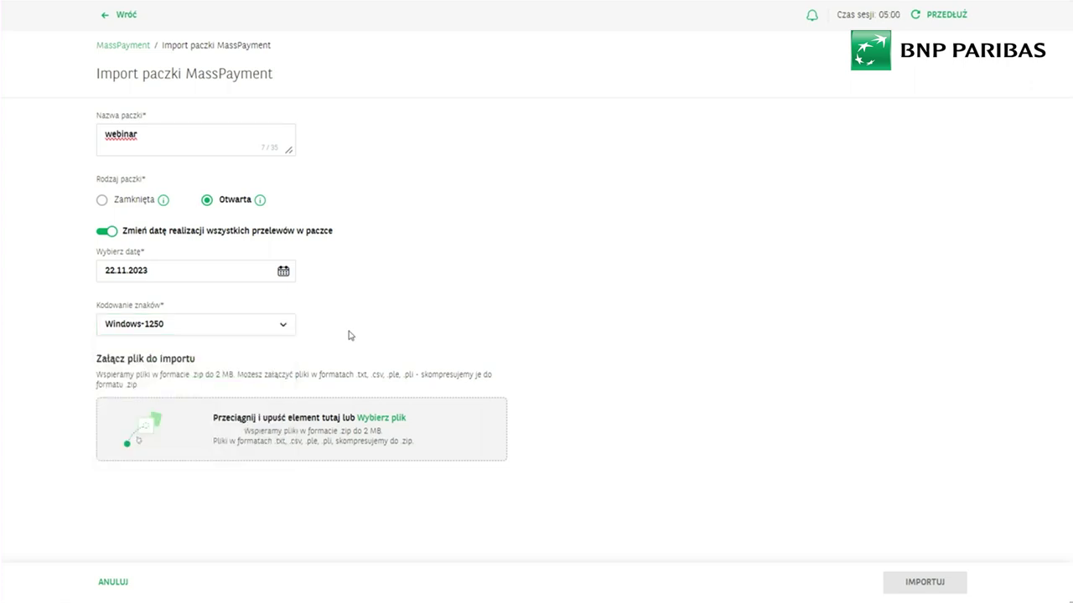
left_click(375, 425)
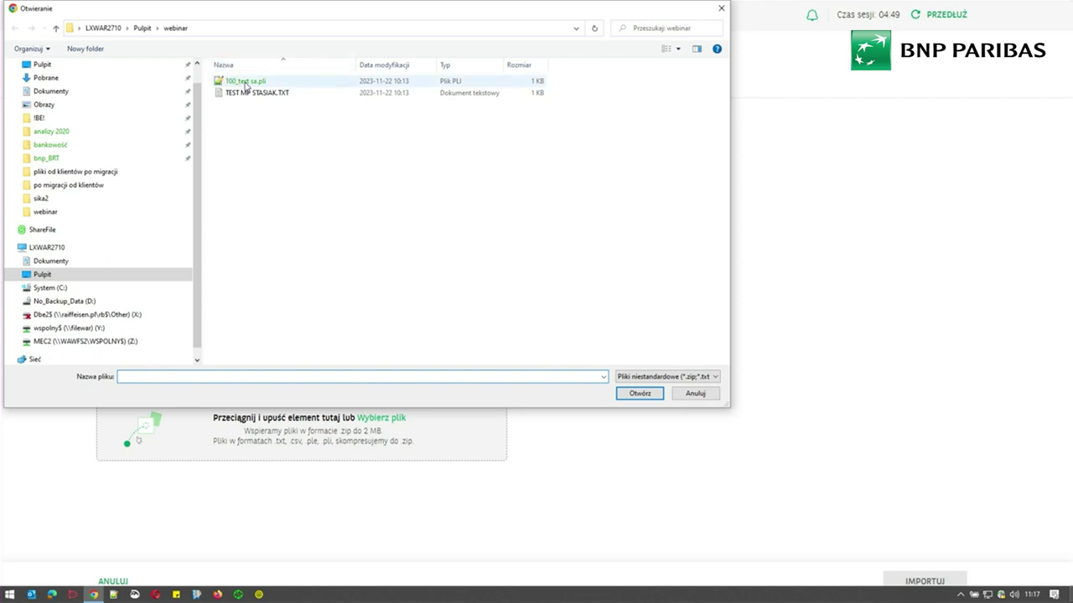
left_click(251, 92)
left_click(637, 393)
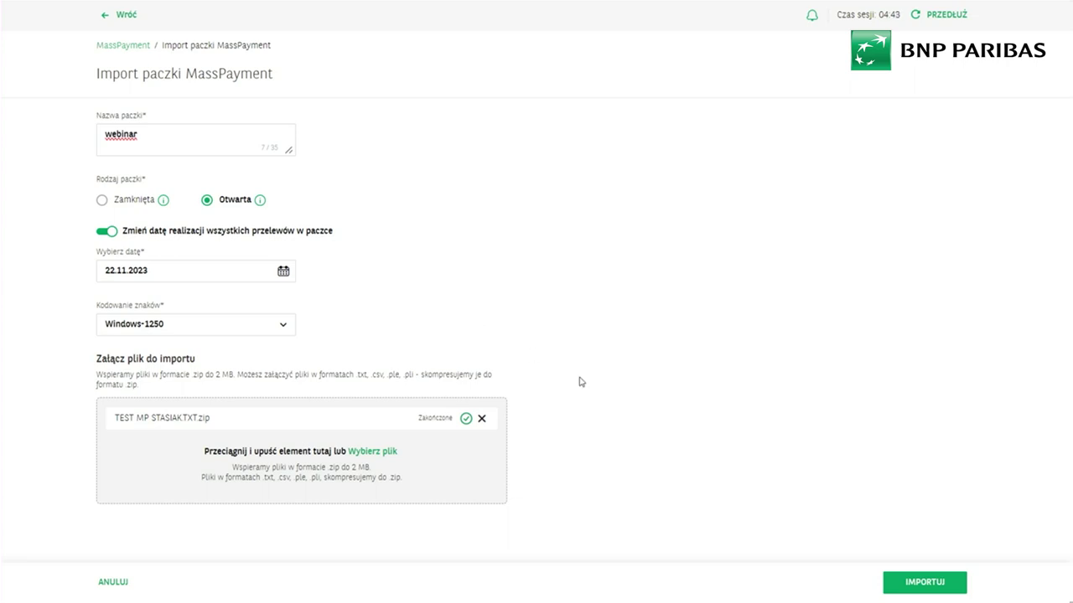
- Import the webinar package and sign the import with the SMS code
left_click(930, 581)
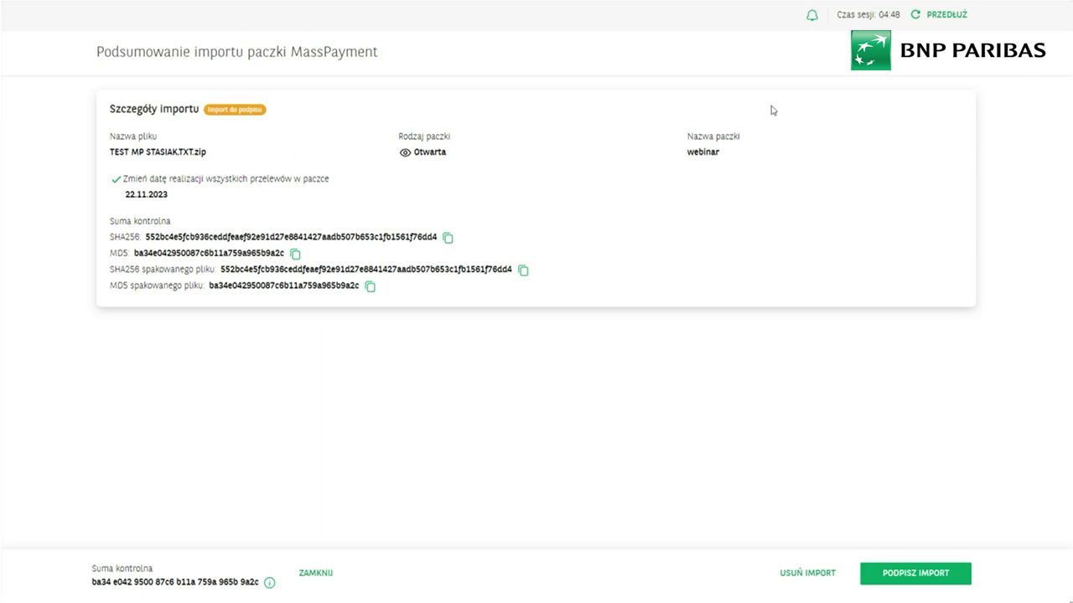
left_click(942, 575)
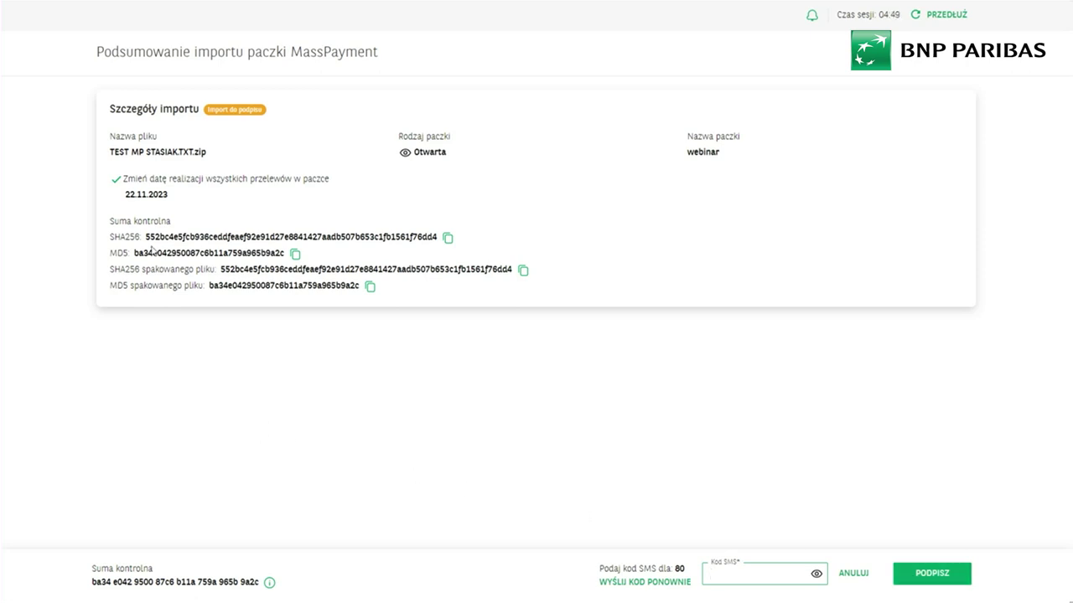
left_click(727, 571)
type("•••••")
left_click(924, 574)
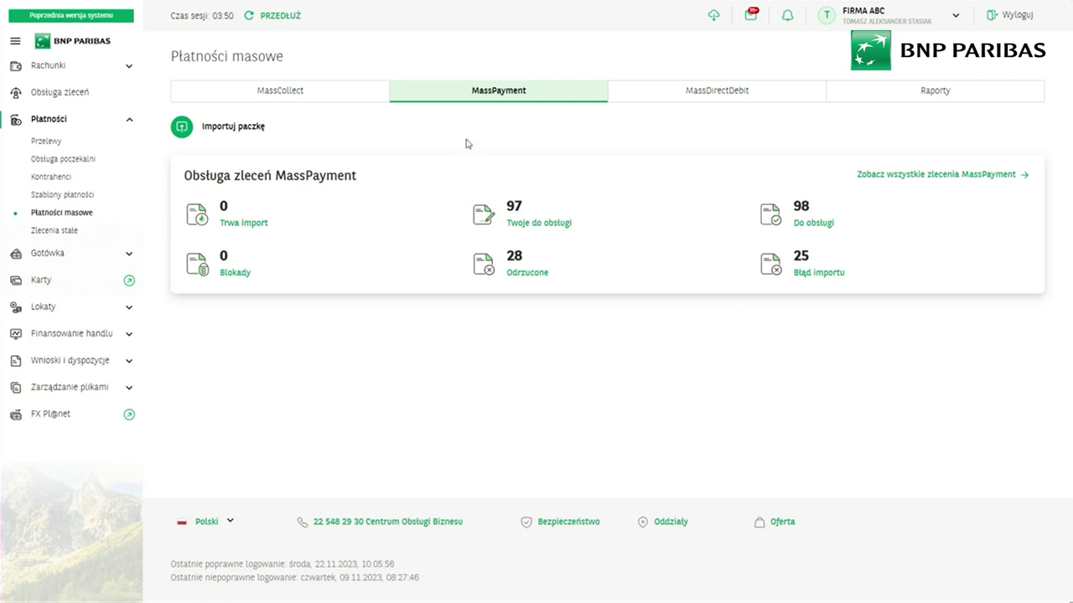
- View the MassDirectDebit section of the mass payments and the list of standing orders
left_click(658, 99)
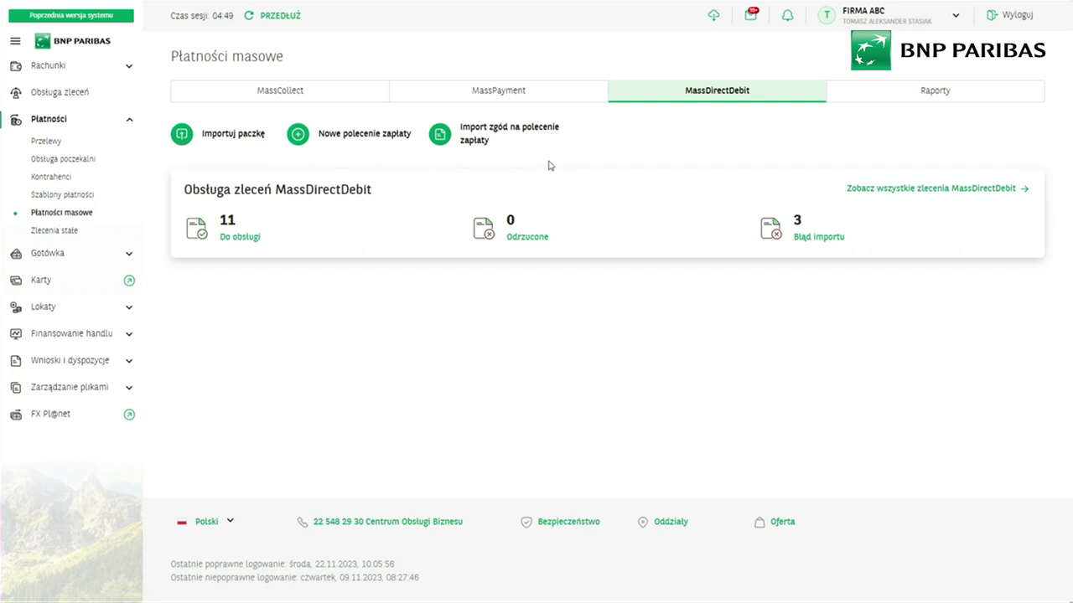
left_click(62, 231)
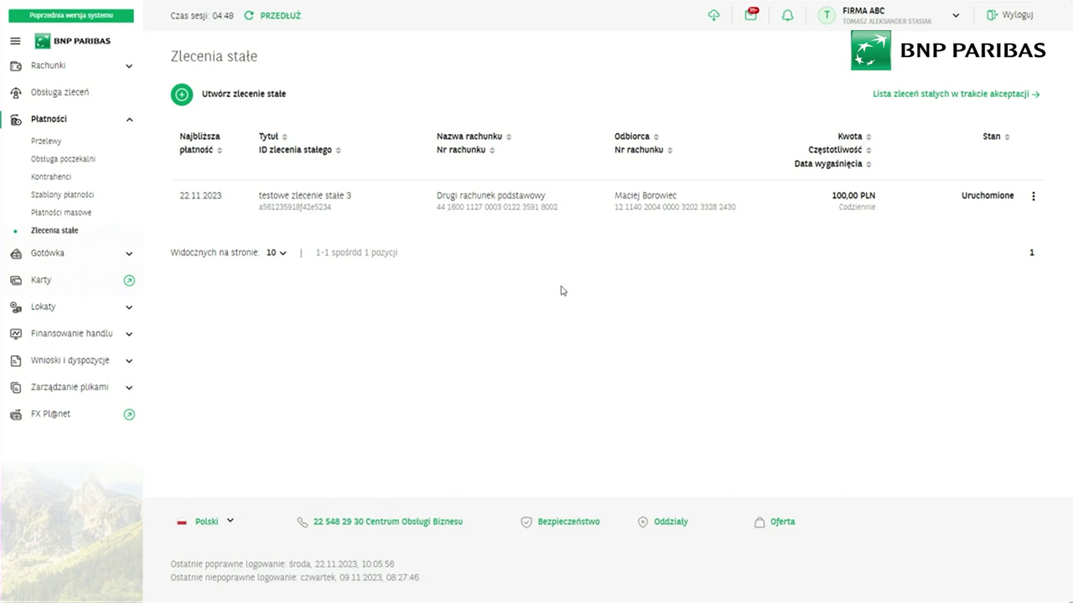
- Choose the Multicash PLI import template for importing transfers from a file, and proceed to the data import form
left_click(58, 144)
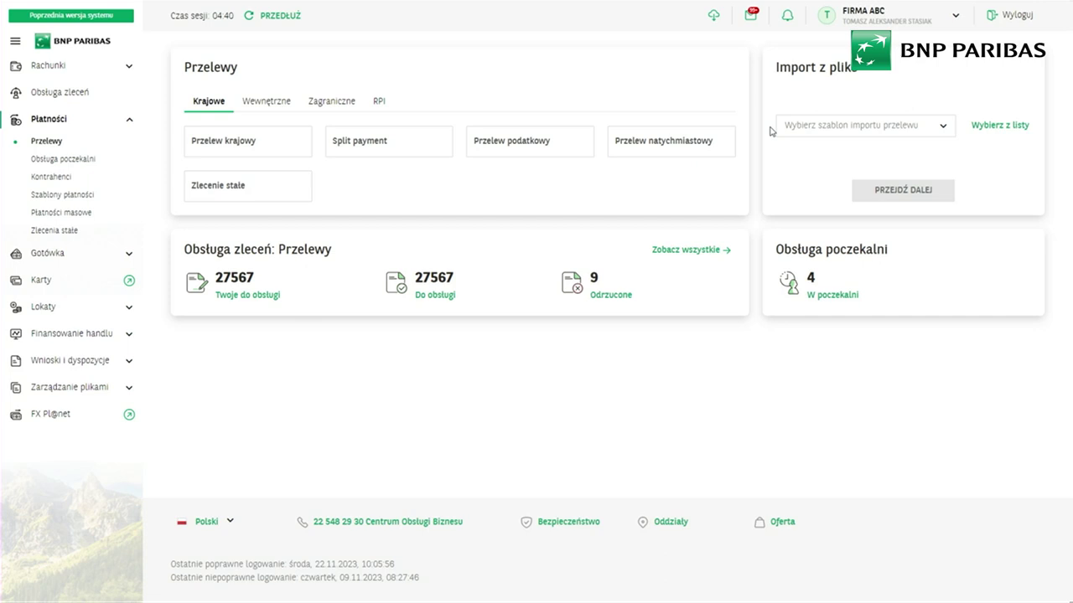
left_click(845, 132)
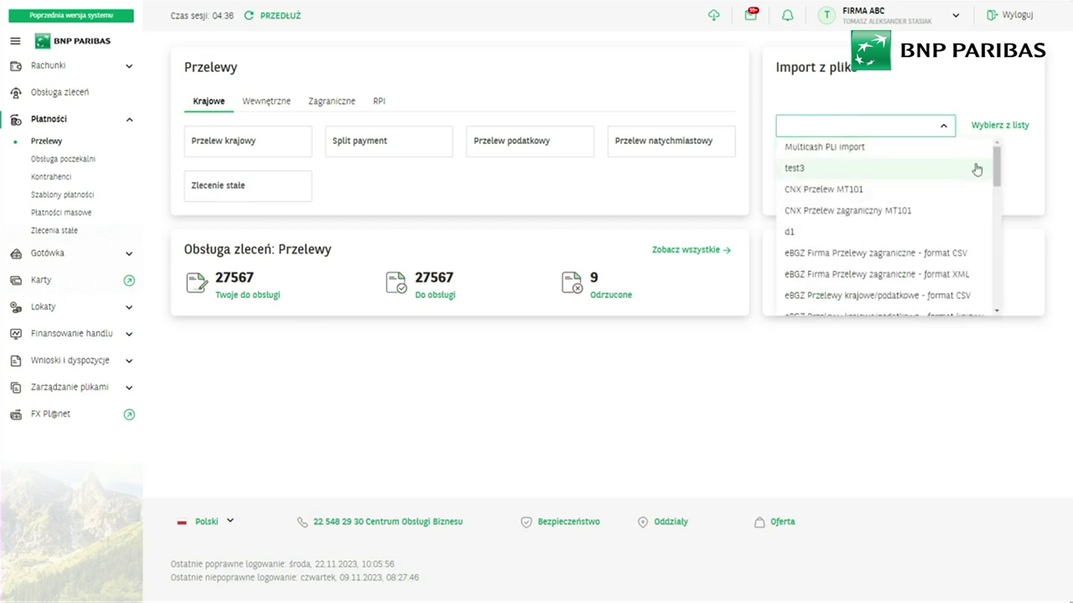
mouse_move(996, 162)
left_mouse_down()
mouse_move(989, 273)
mouse_move(993, 163)
left_mouse_up()
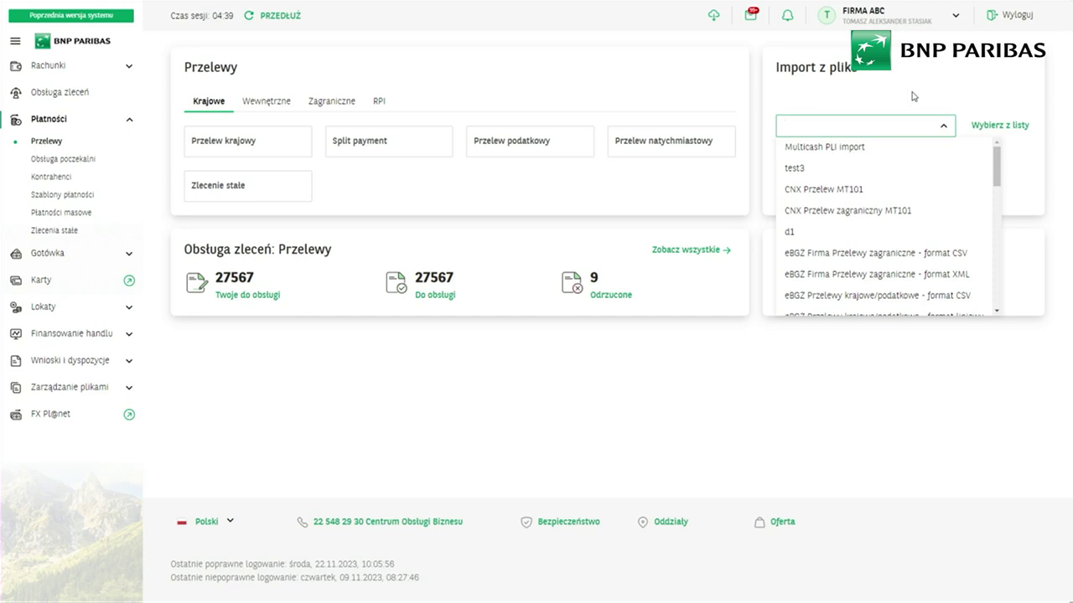
left_click(886, 154)
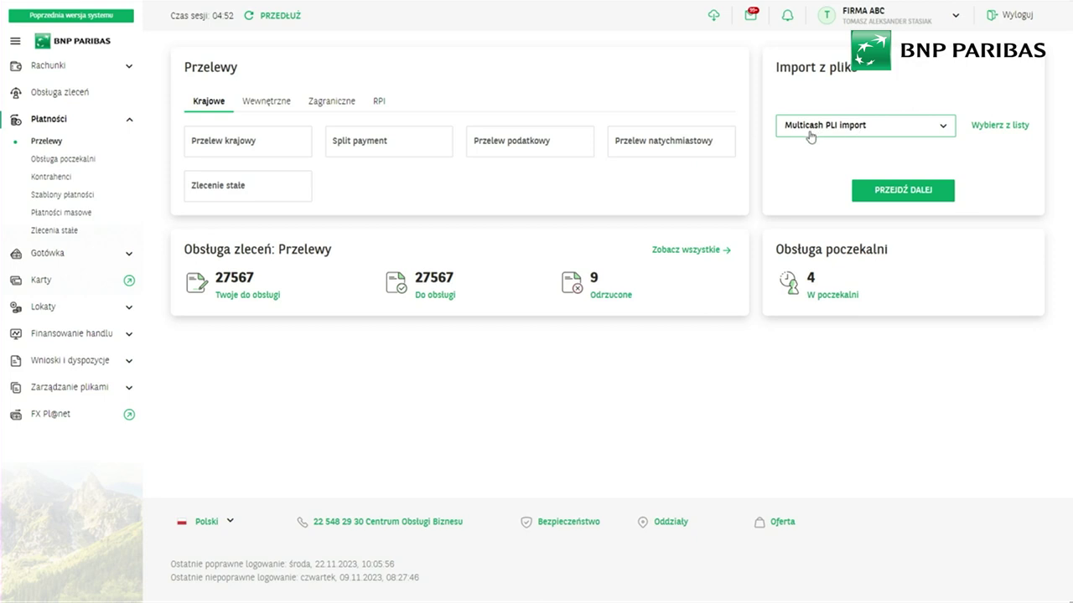
left_click(871, 132)
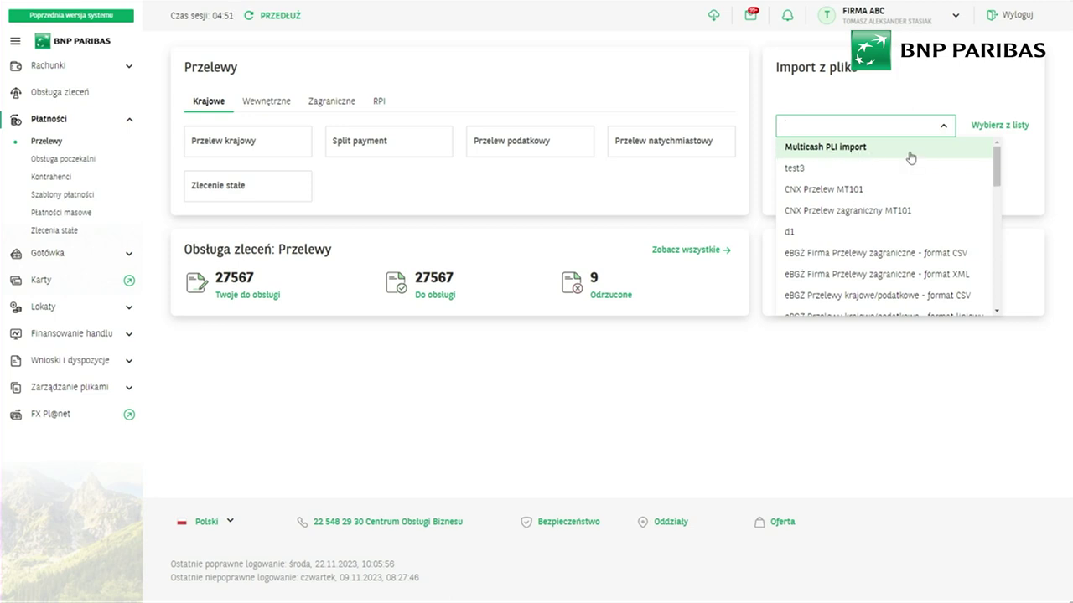
left_click(874, 148)
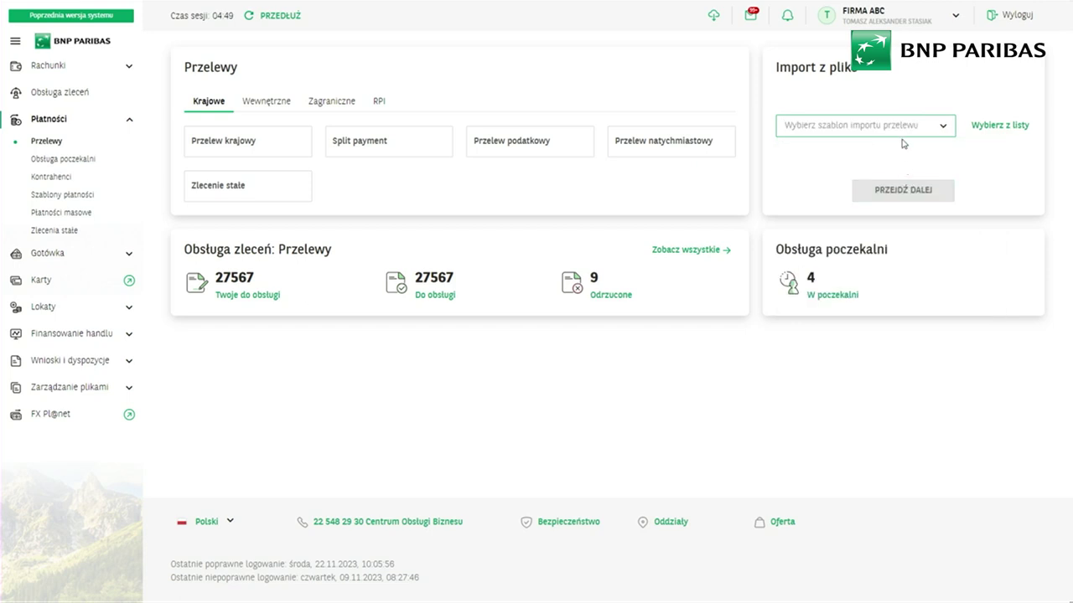
left_click(905, 126)
left_click(866, 147)
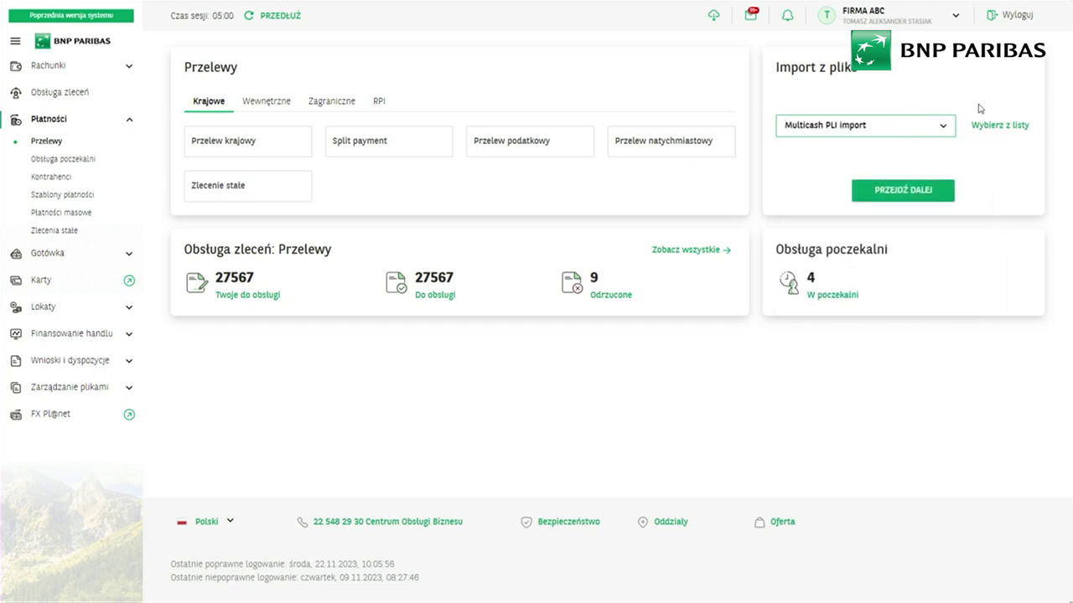
left_click(919, 189)
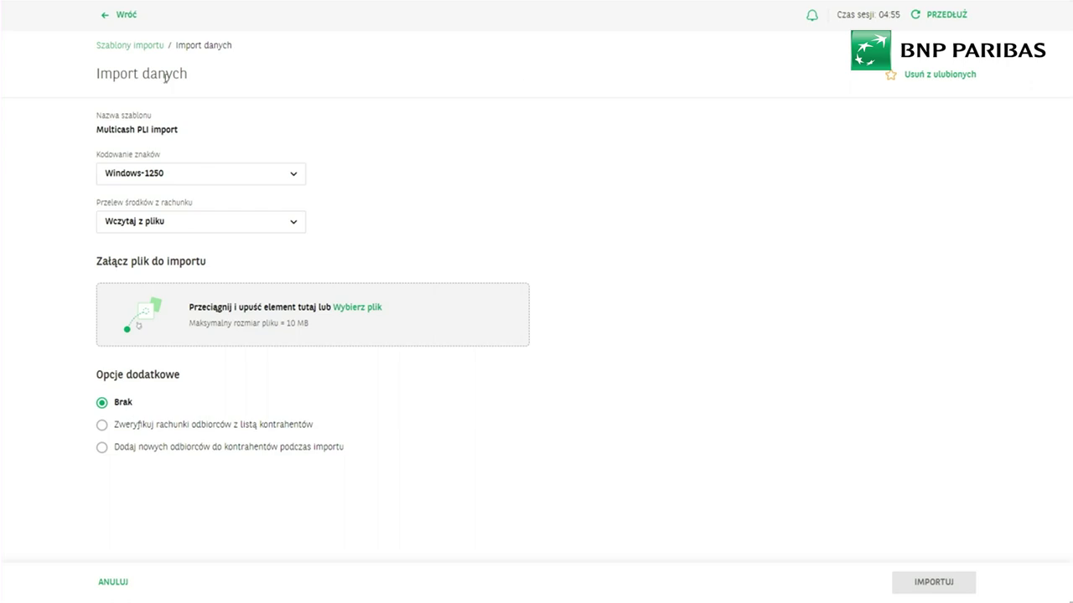
- Check the encoding and source account options, keeping Windows-1250 and Wczytaj z pliku, and attach 100_test sa.pli from the webinar folder
left_click(167, 176)
left_click(167, 176)
left_click(231, 229)
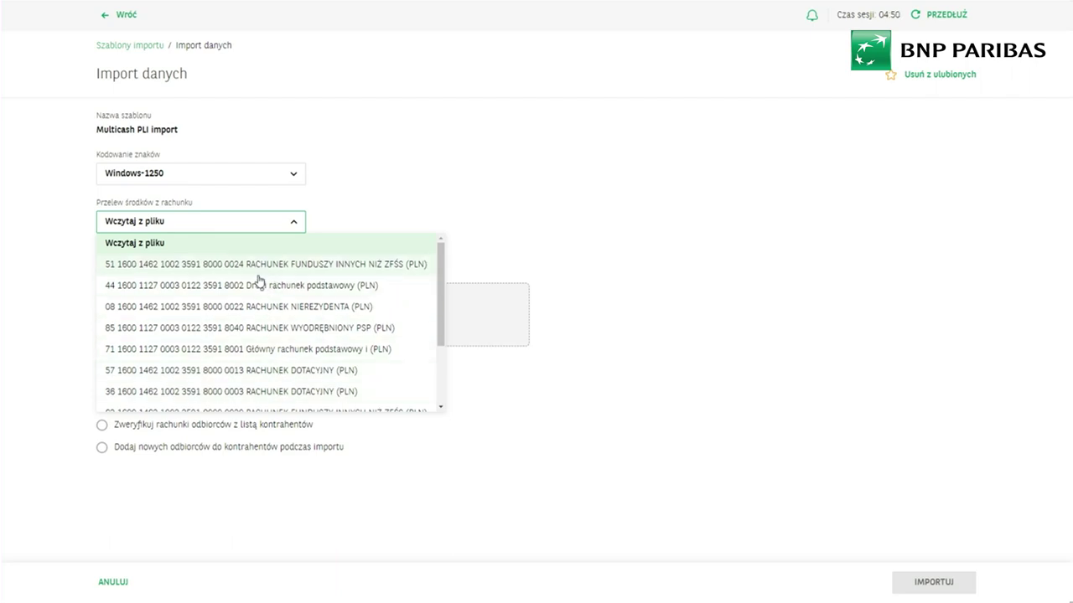
left_click(336, 226)
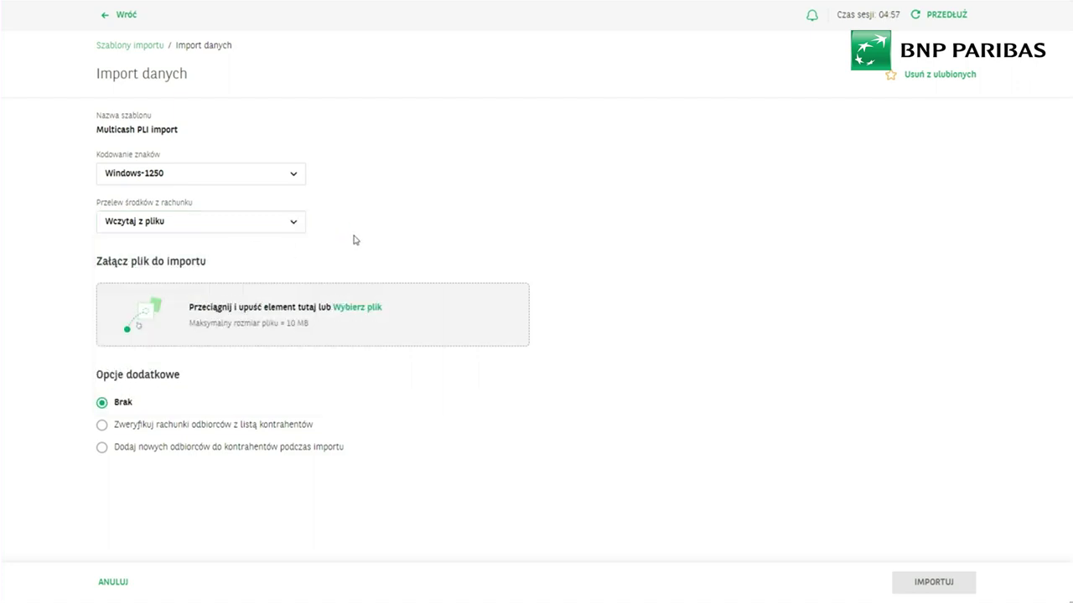
left_click(356, 308)
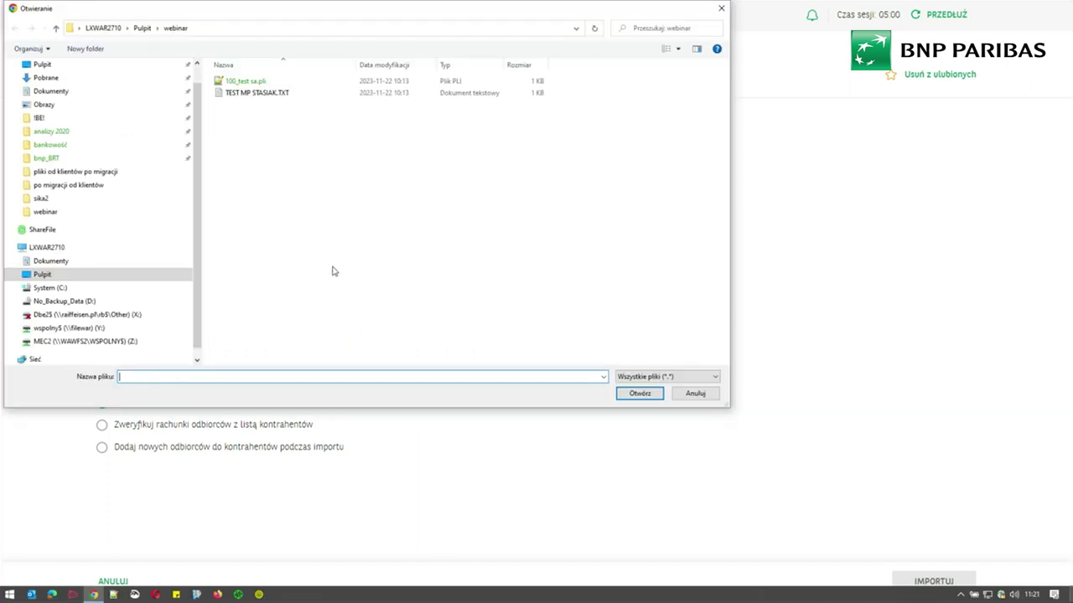
left_click(248, 82)
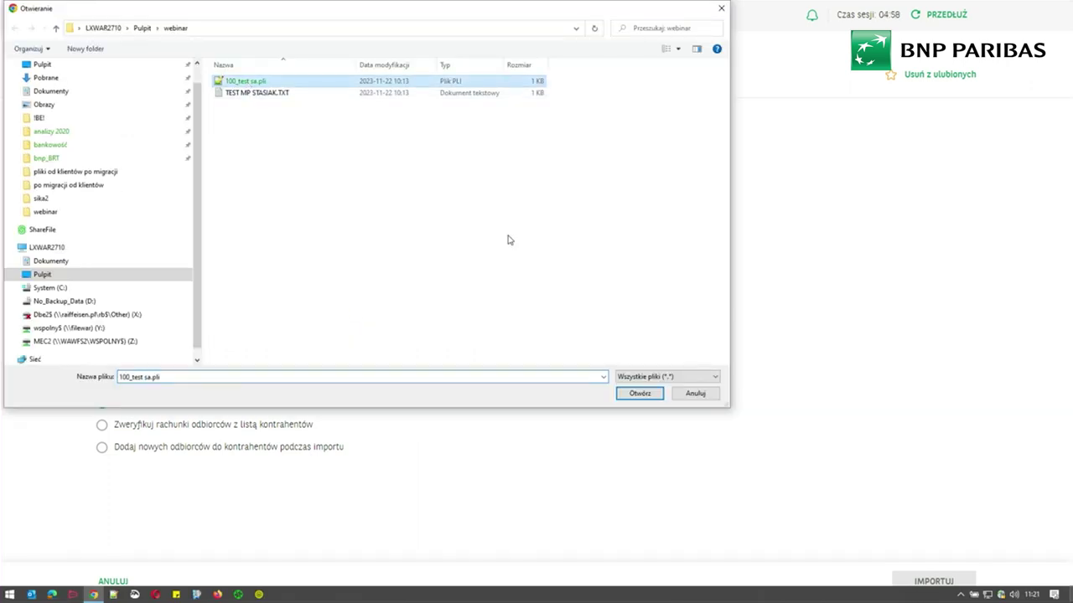
left_click(639, 394)
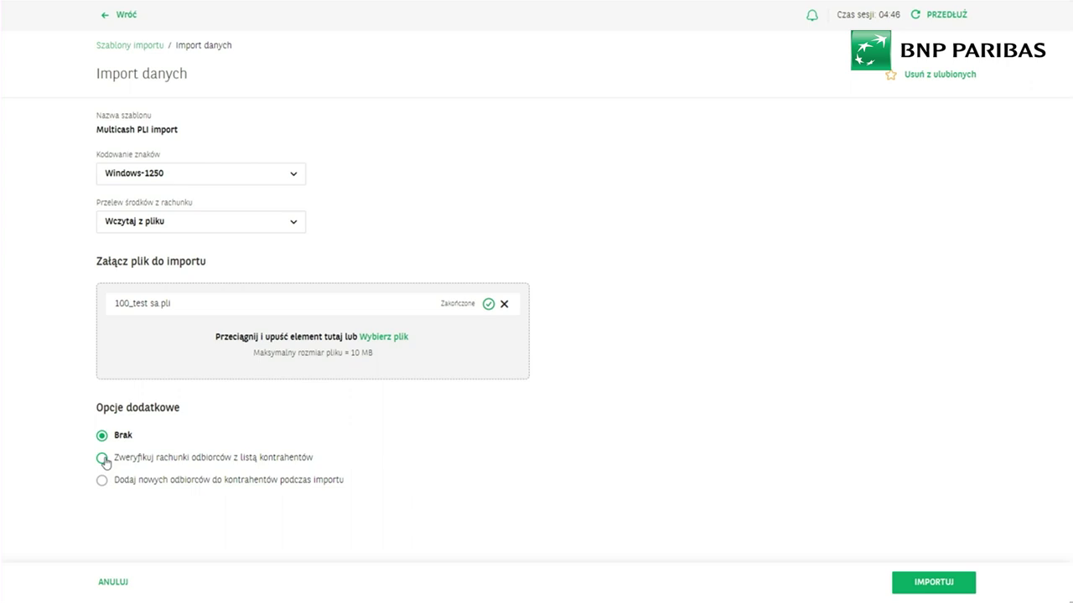
- Try the additional options for verifying recipient accounts and adding new counterparties, set them back to Brak, and import the file
left_click(170, 466)
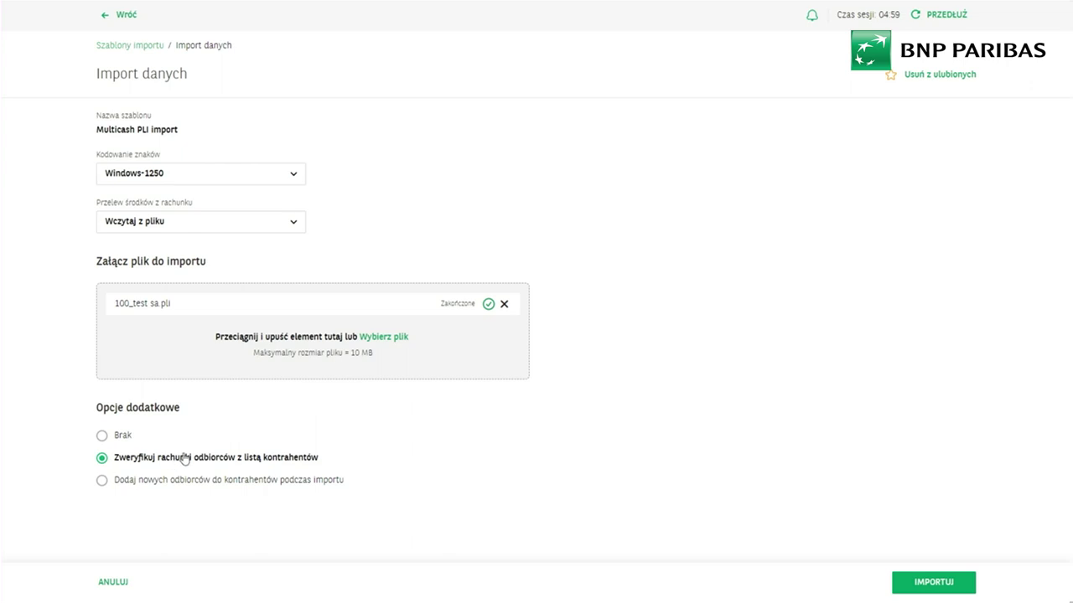
left_click(101, 481)
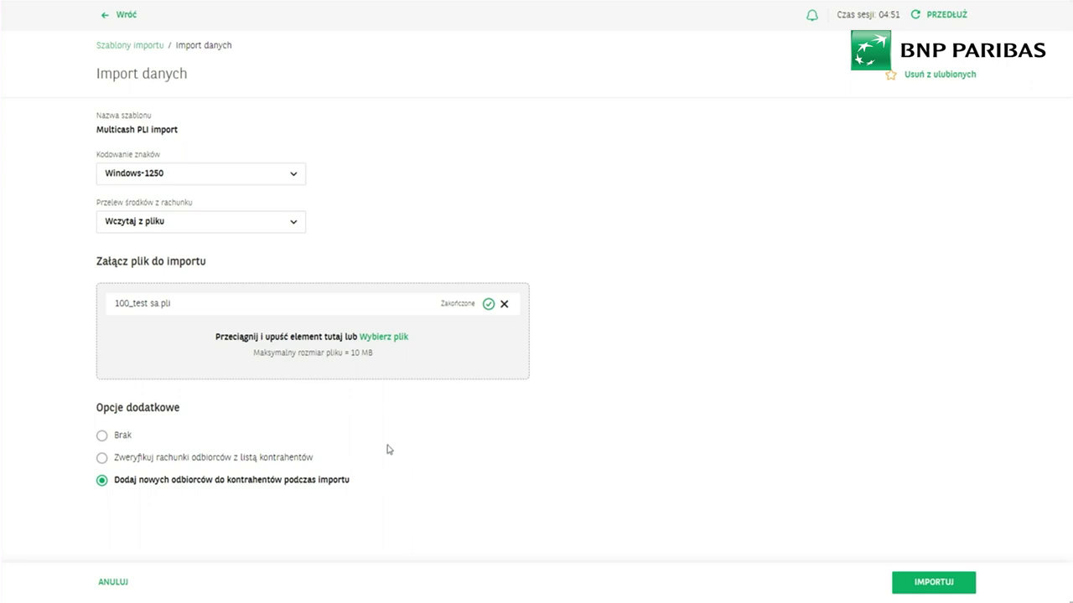
left_click(101, 435)
left_click(924, 581)
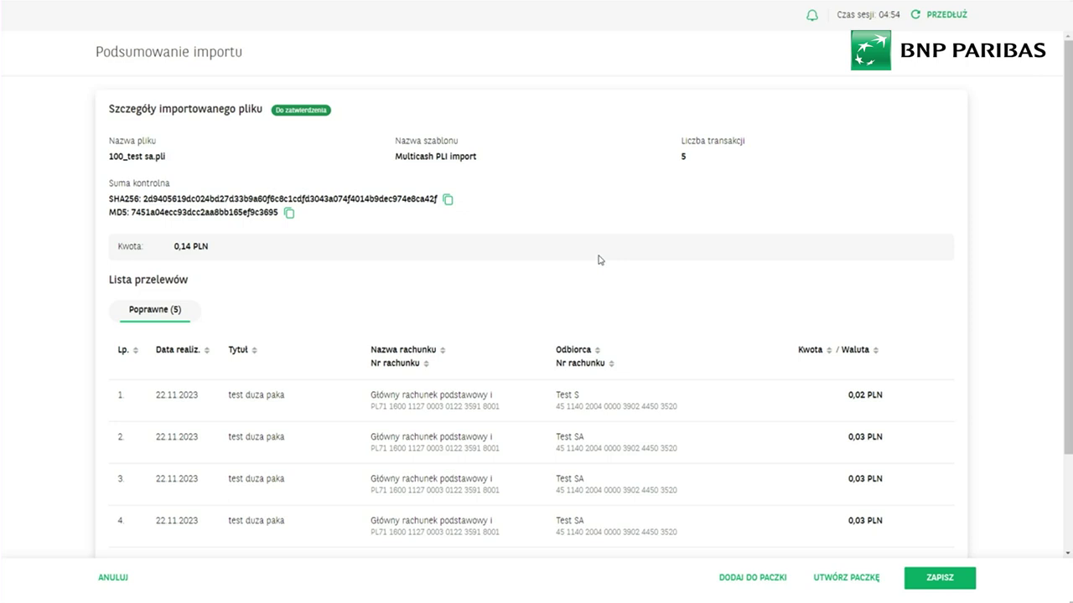
- Review the imported transfers in the summary and start a new package from them named webinarpaczka2
scroll(599, 260, "down", 1)
scroll(599, 260, "down", 1)
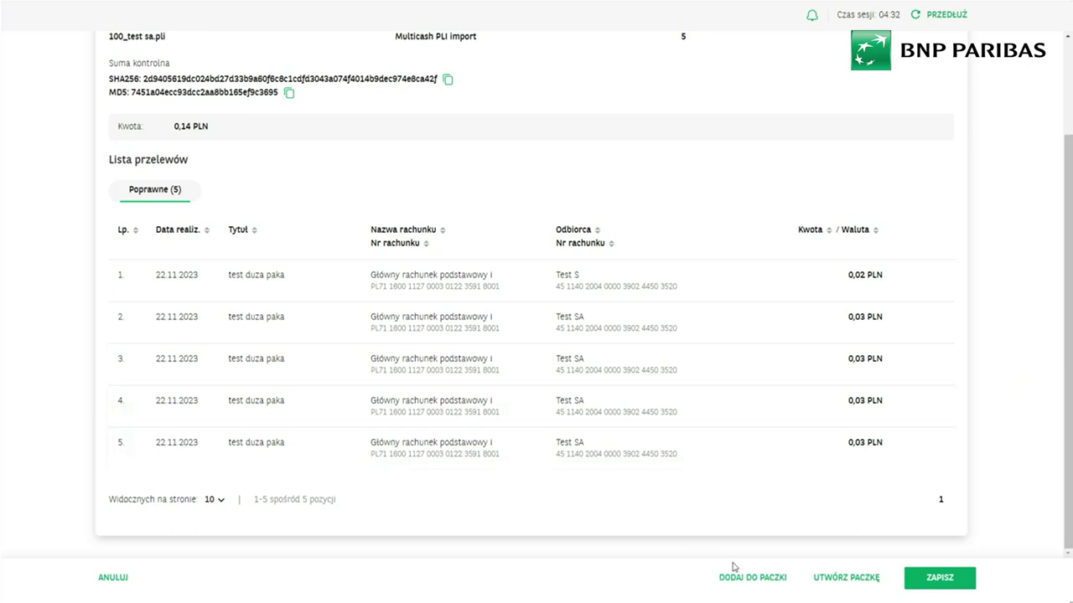
left_click(841, 578)
left_click(478, 216)
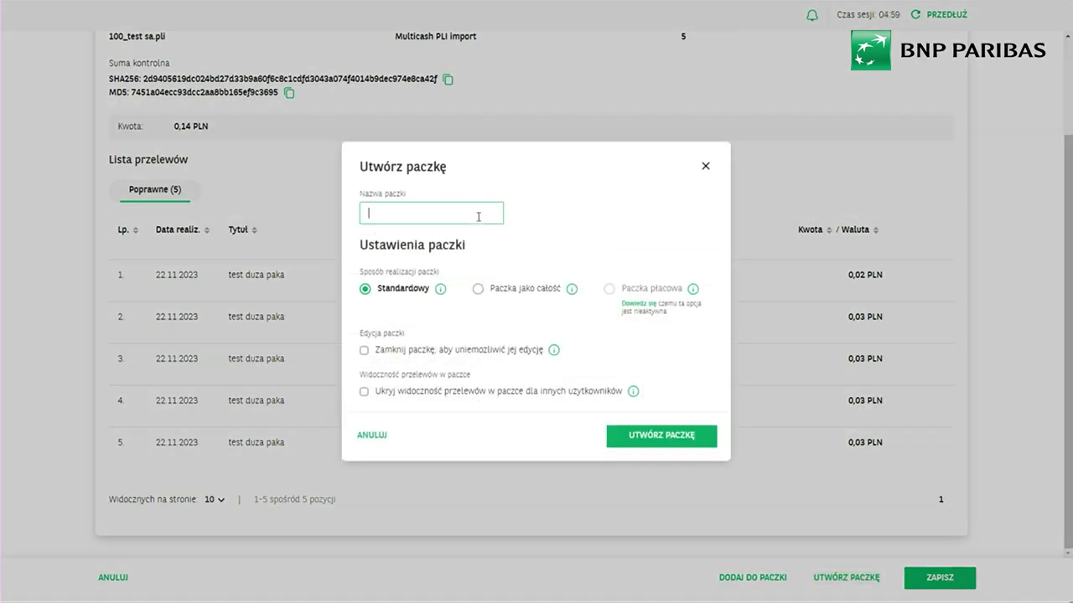
type("webinarpaczka2")
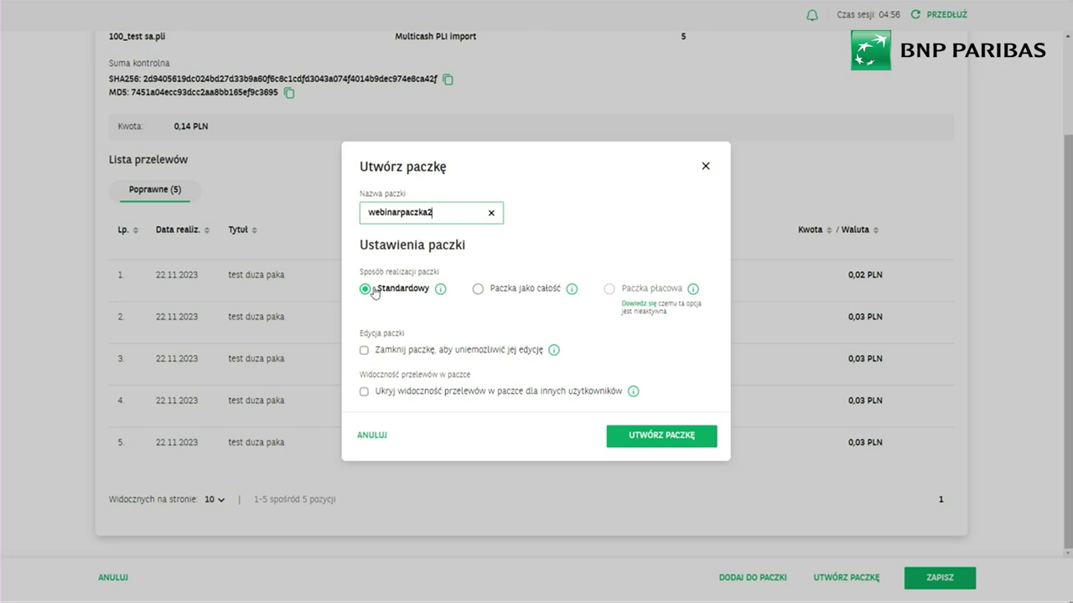
- Try the options that lock package editing and hide its transfers, leave both off, and create the package with Standardowy execution
mouse_move(442, 293)
left_click(365, 350)
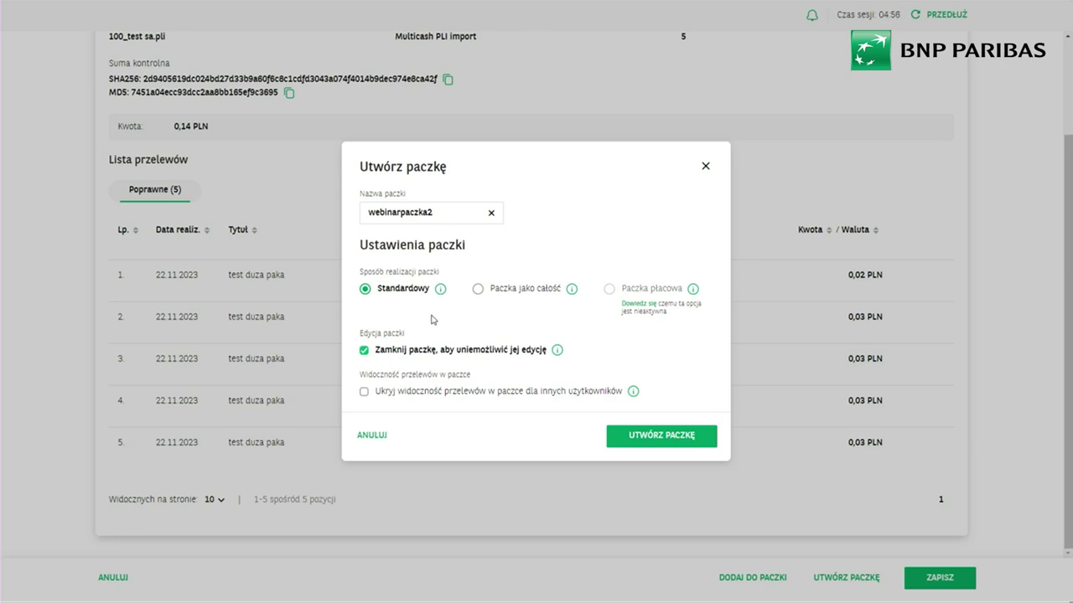
mouse_move(556, 354)
left_click(363, 350)
left_click(364, 393)
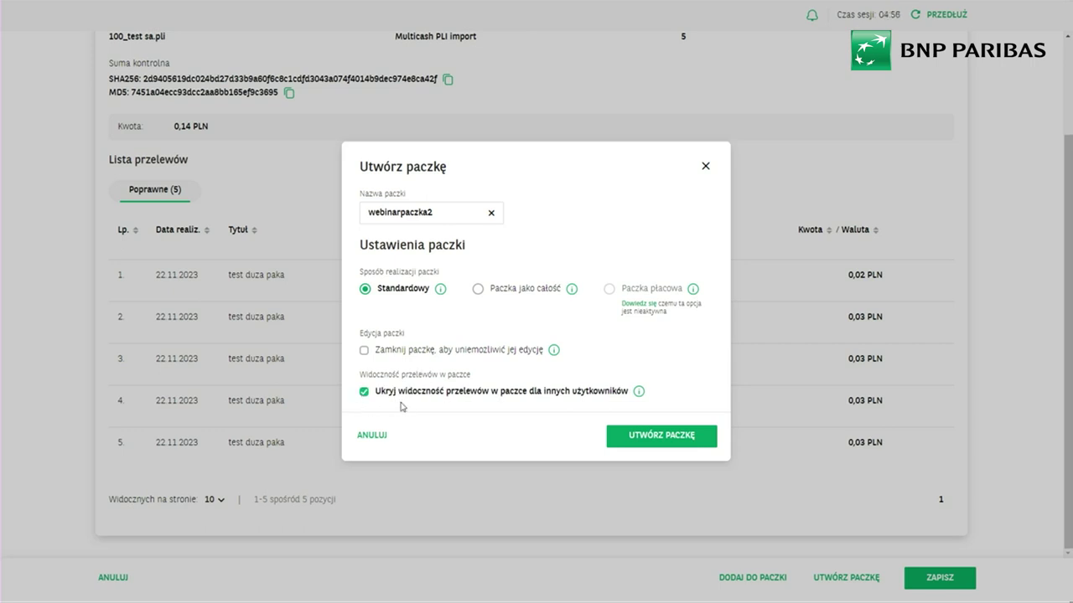
mouse_move(639, 392)
left_click(363, 391)
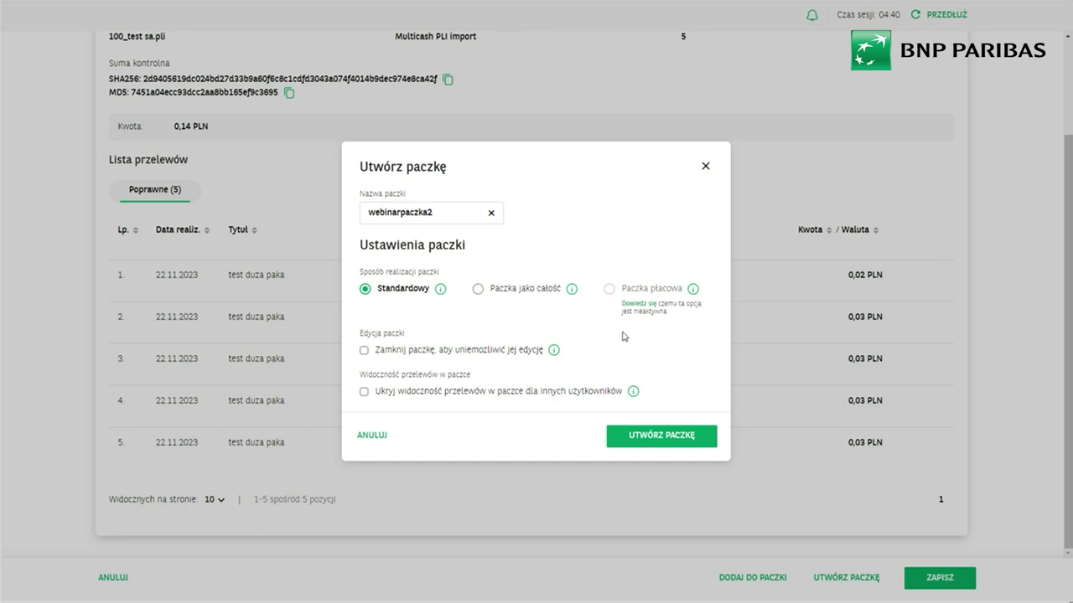
left_click(642, 437)
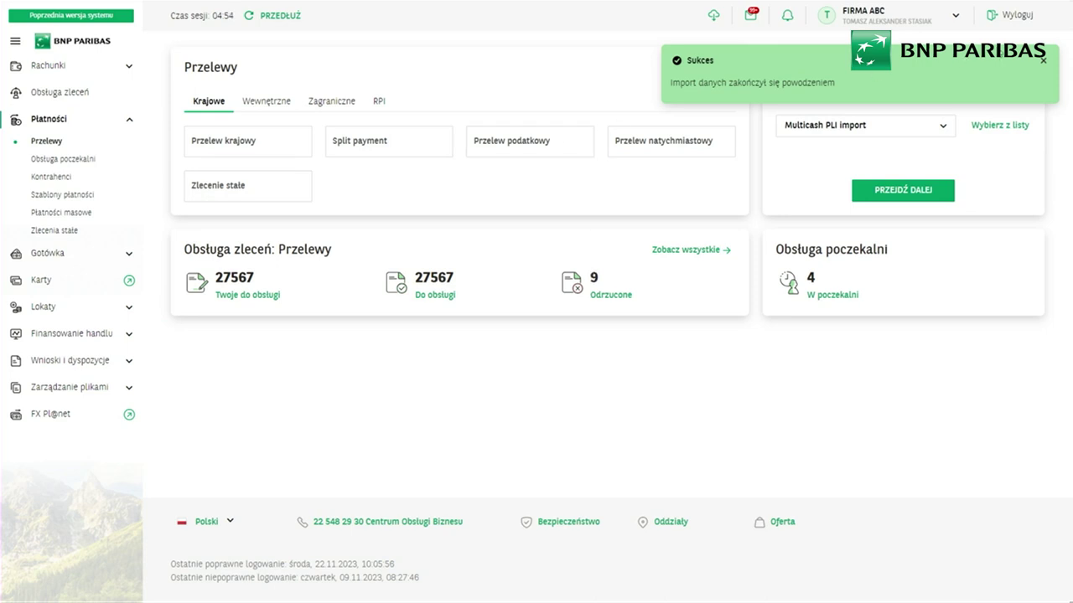
left_click(1044, 60)
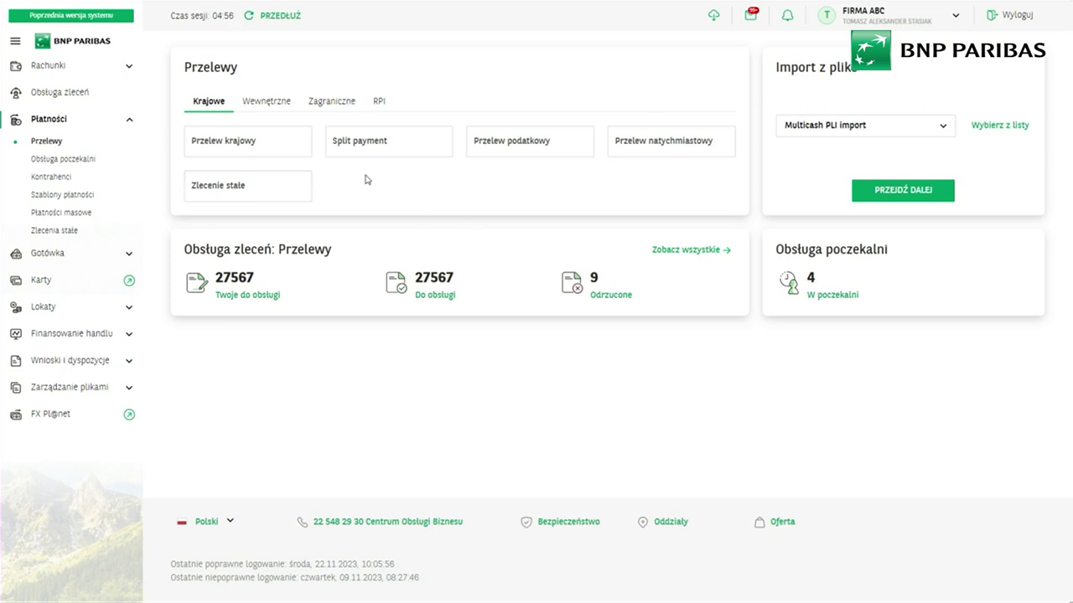
- Examine the order list's transfers and standing orders, comparing the Wszystkie, Twoje do obsługi, Do obsługi and Odrzucone views
left_click(65, 97)
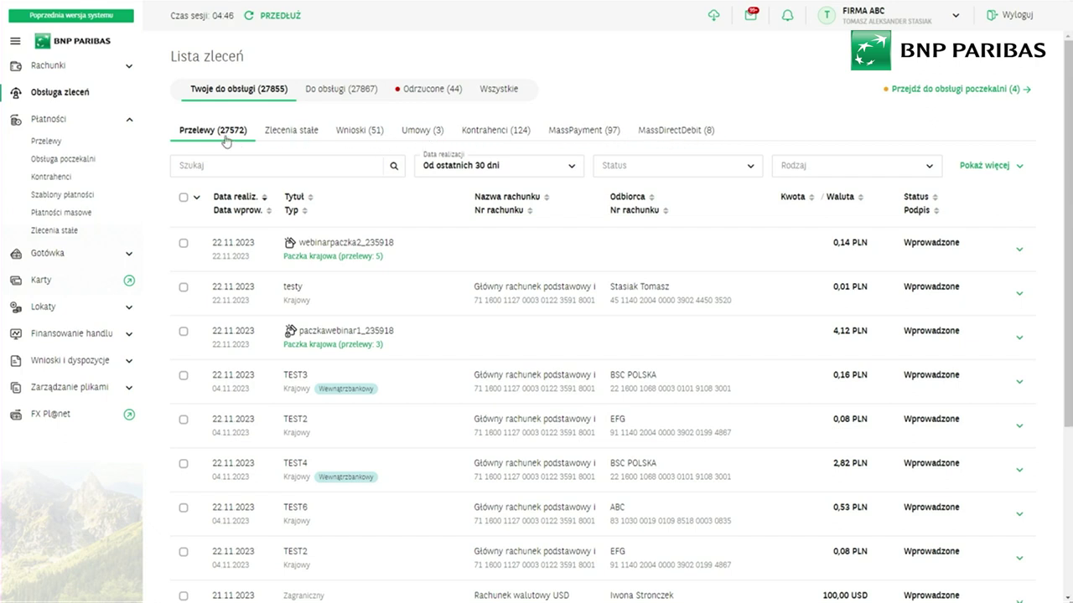
left_click(282, 141)
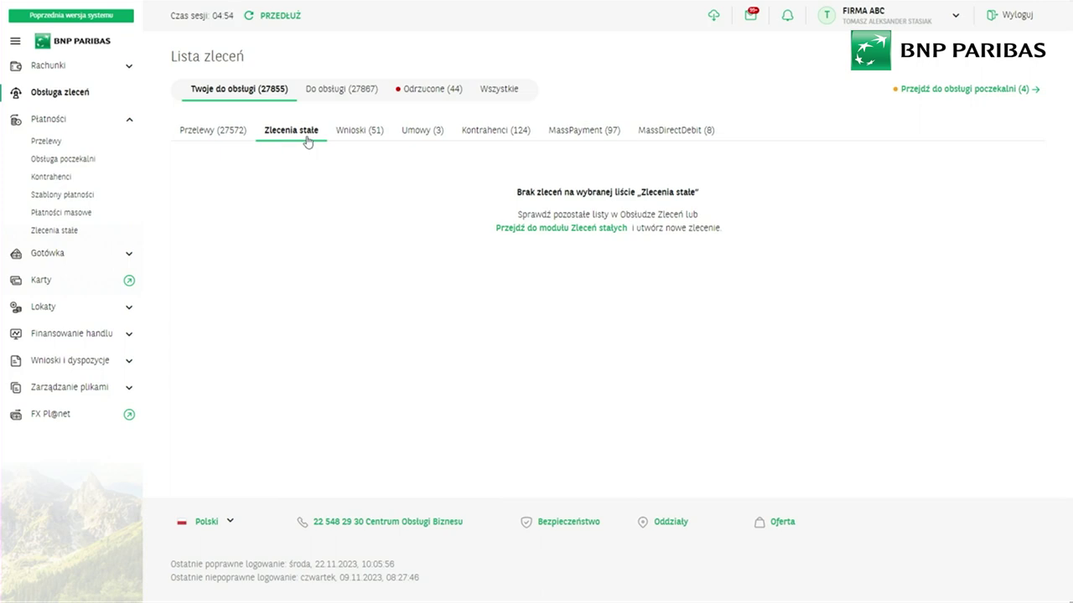
left_click(237, 142)
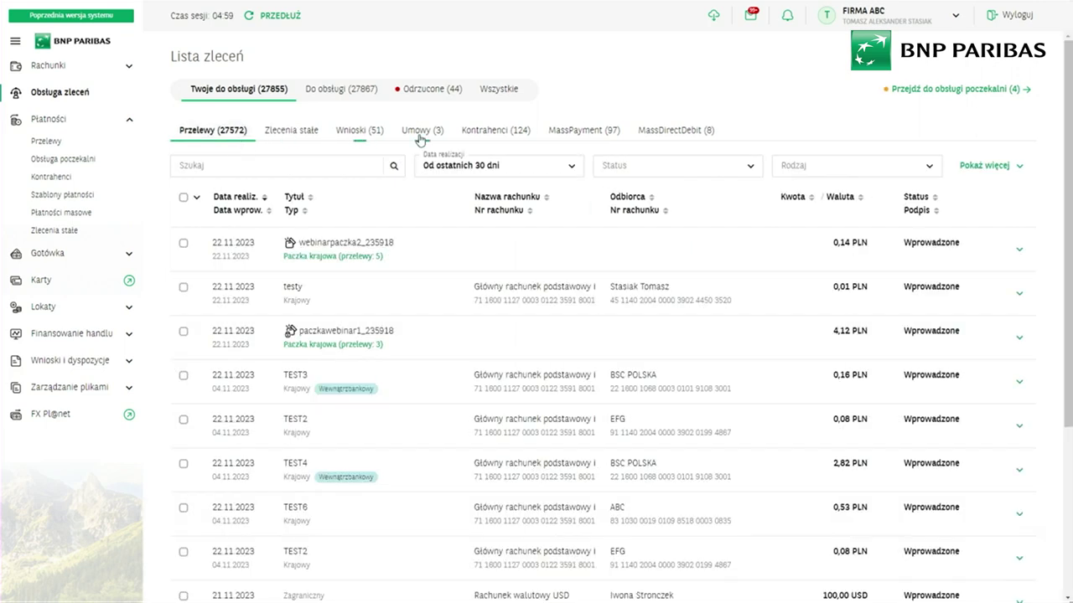
left_click(496, 92)
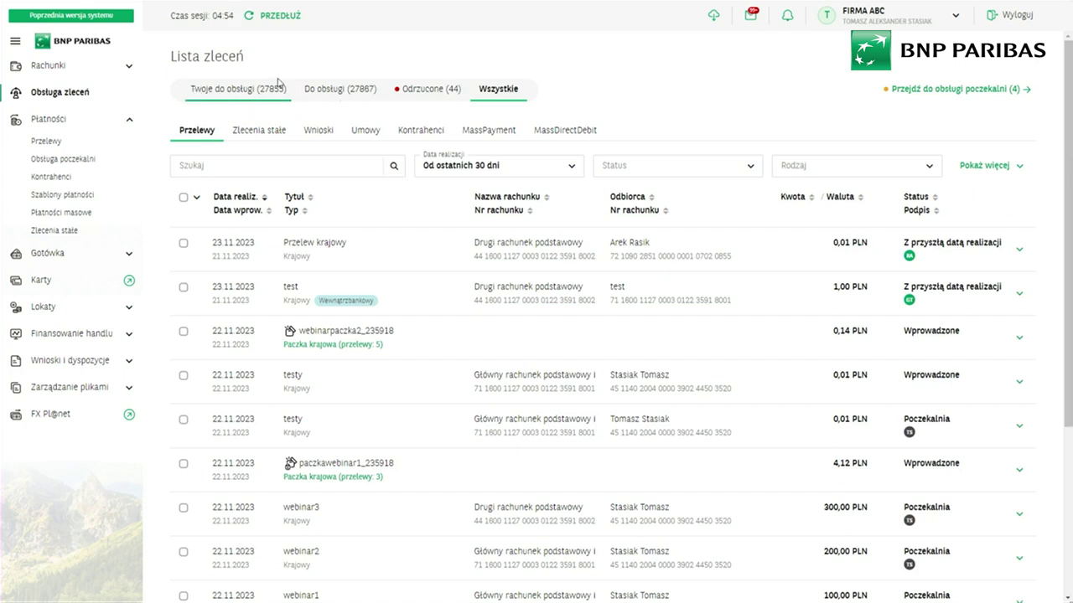
left_click(201, 99)
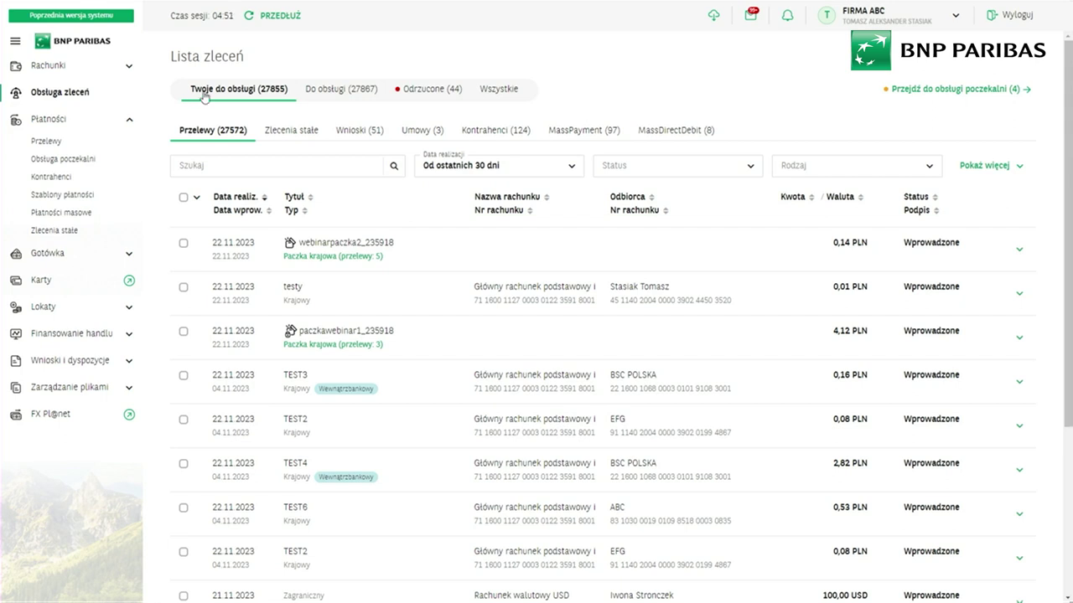
left_click(339, 97)
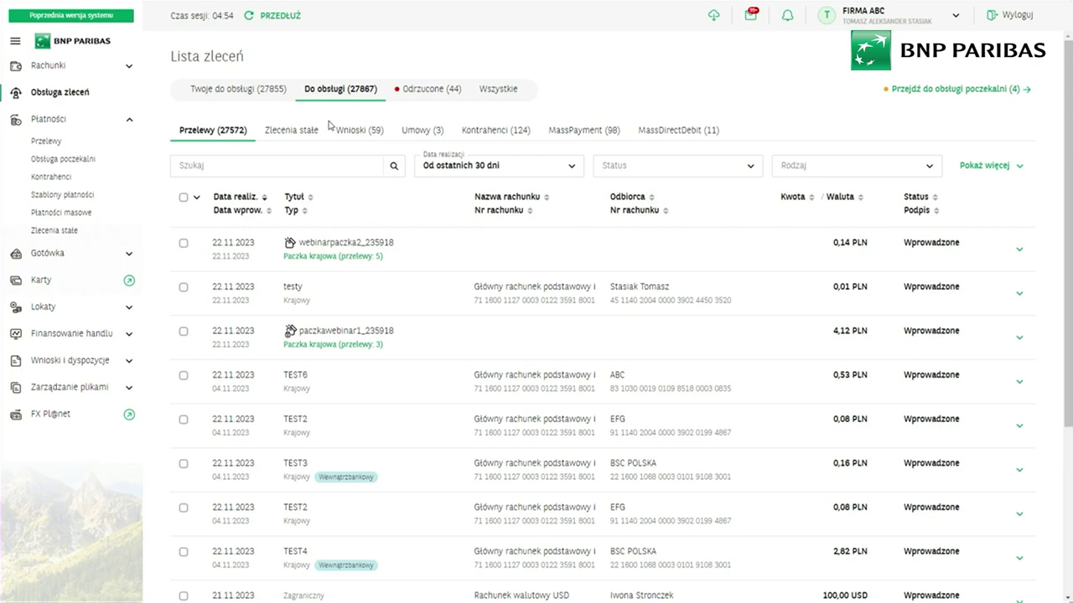
scroll(678, 270, "down", 2)
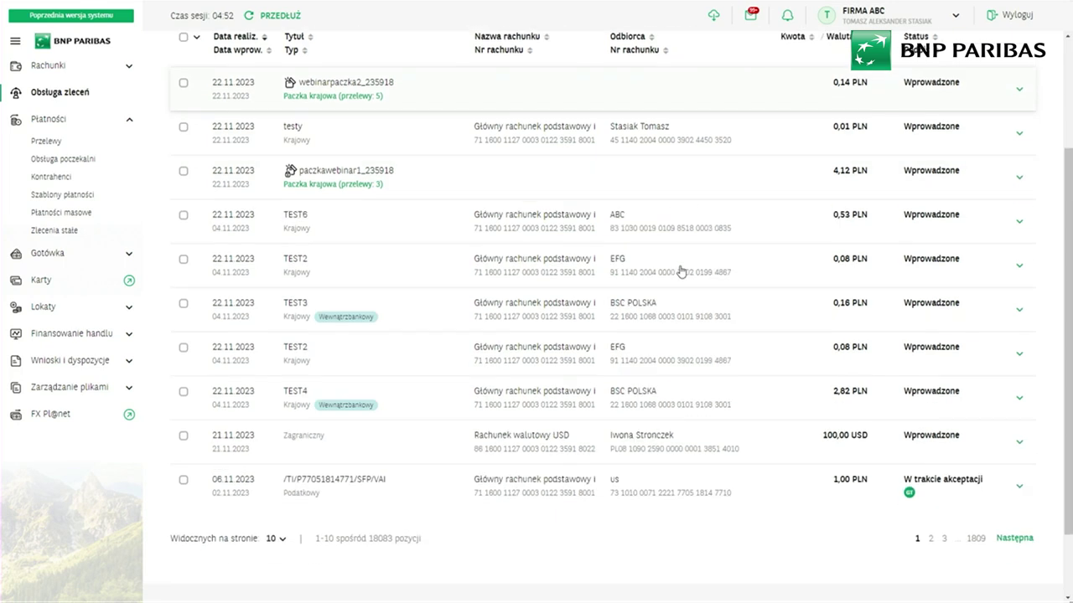
scroll(681, 270, "up", 3)
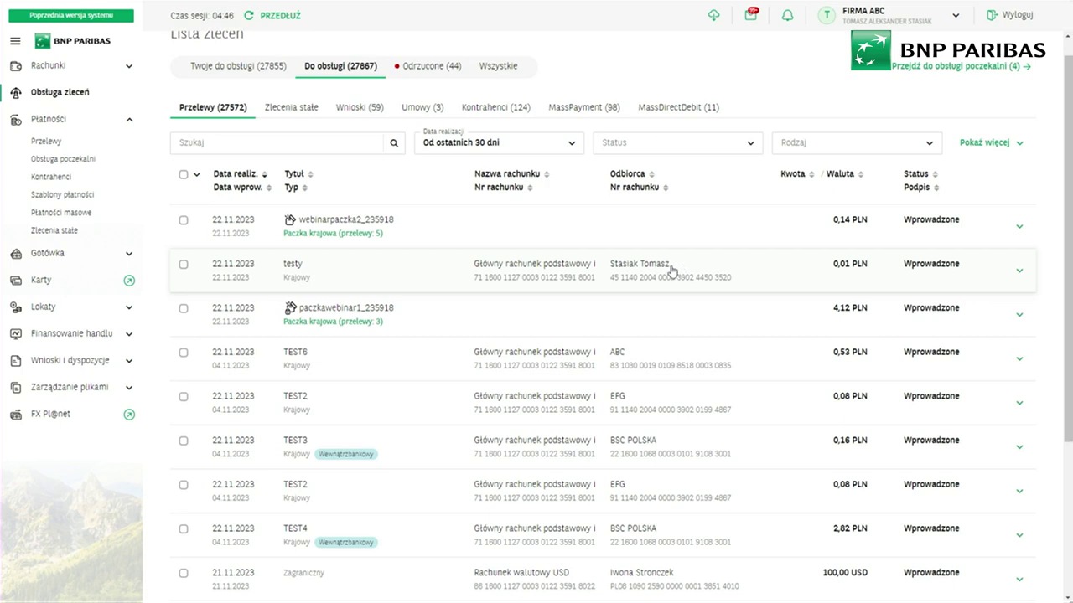
left_click(429, 67)
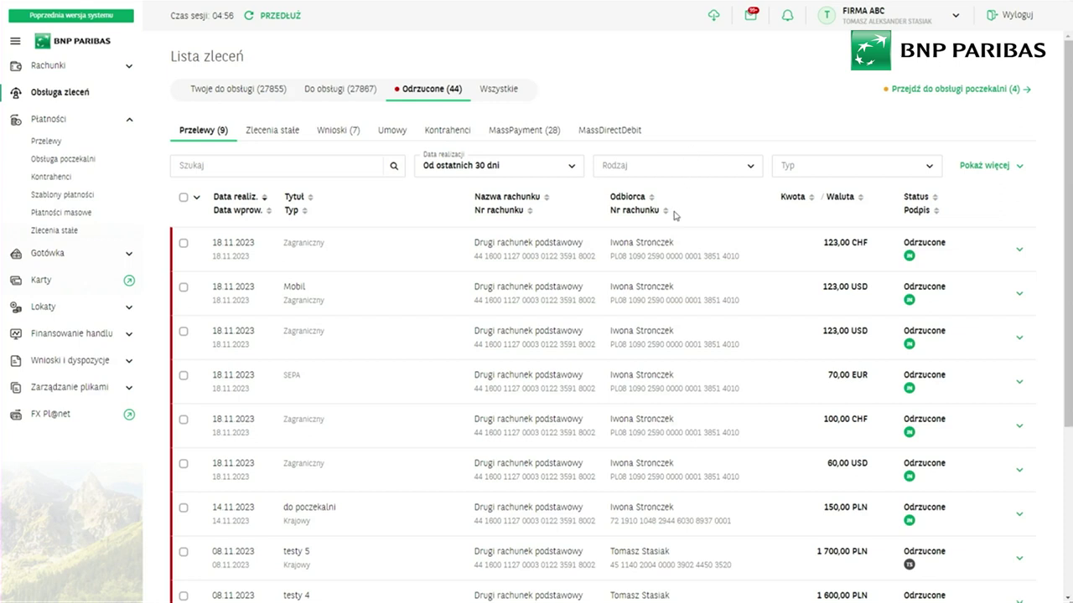
- Search all transfer orders for webi and open the full details of the webinarpaczka2 package
left_click(510, 92)
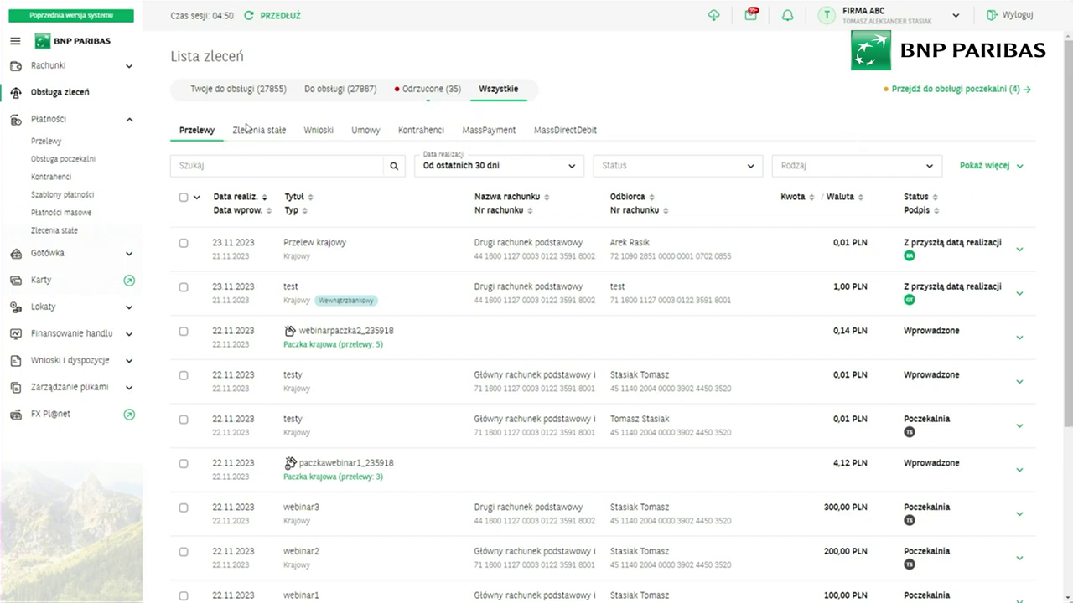
left_click(266, 169)
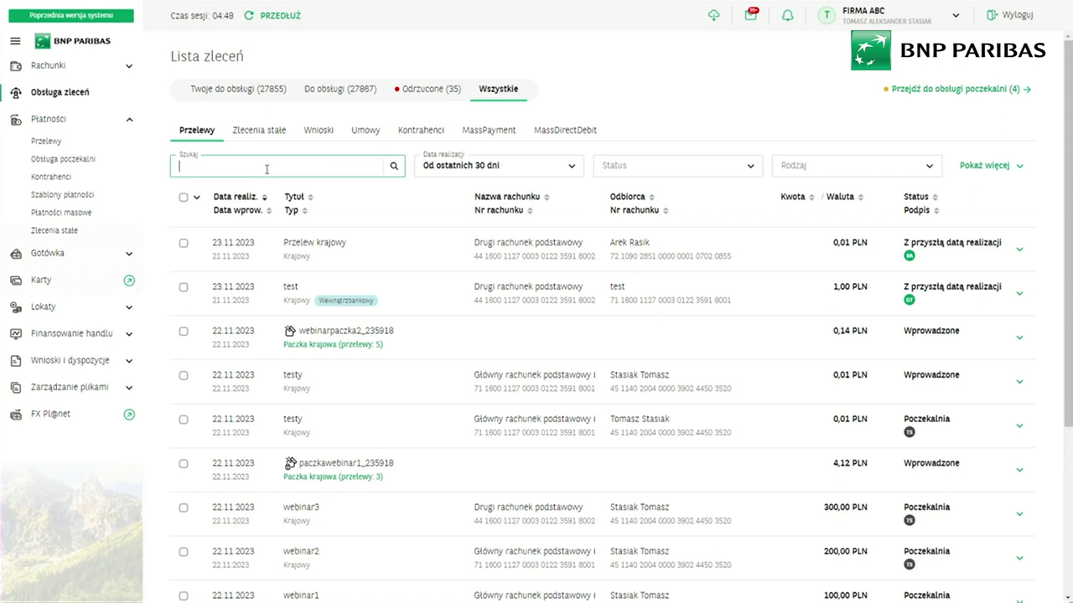
type("webi")
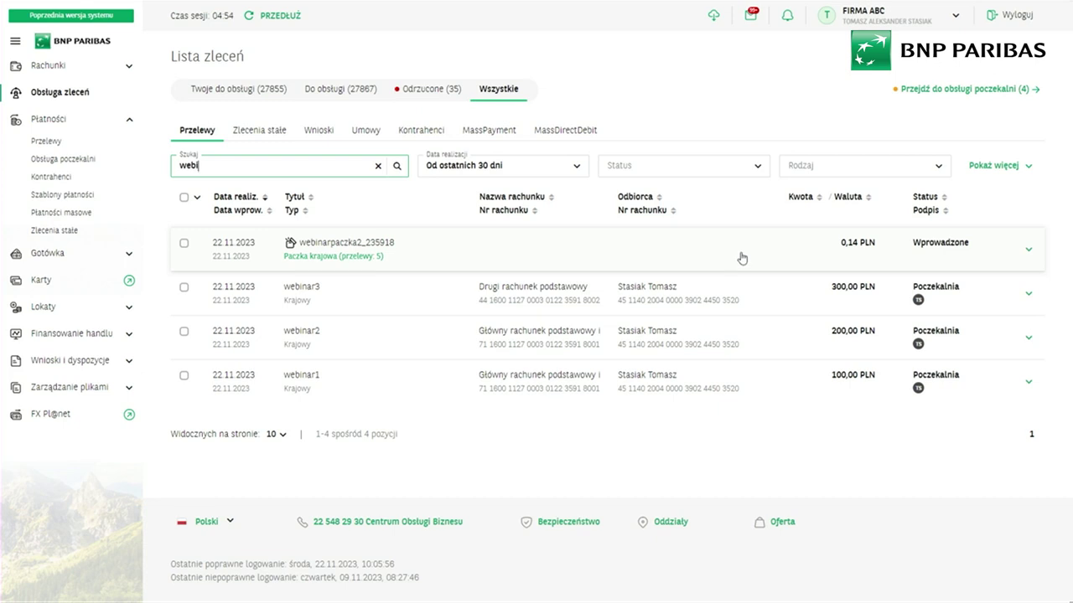
left_click(930, 248)
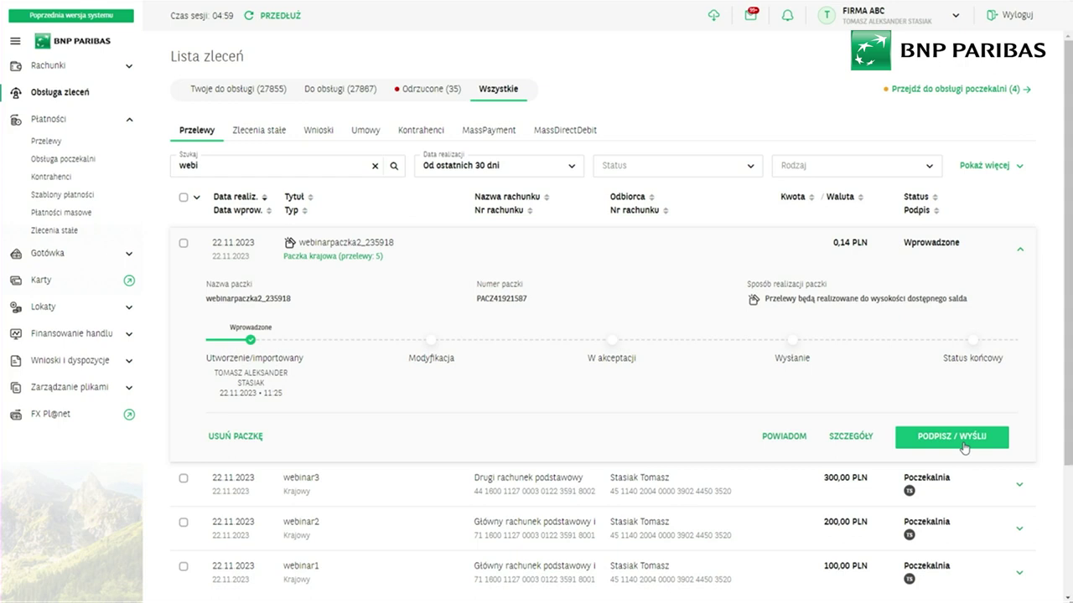
left_click(849, 436)
- Examine the package's order details and its execution, editing and visibility settings
scroll(211, 215, "down", 5)
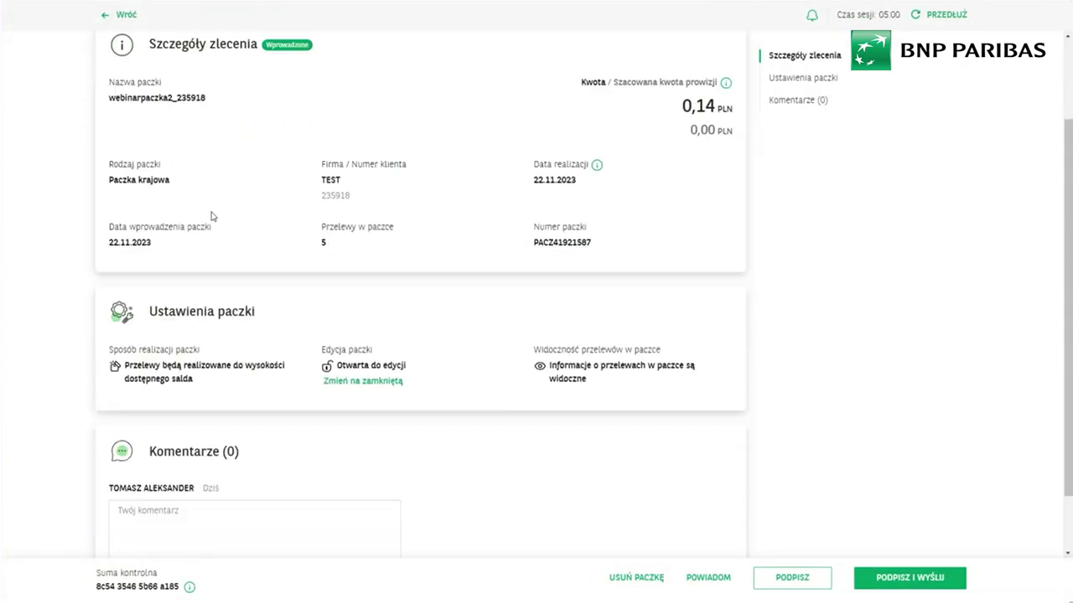
scroll(297, 276, "up", 5)
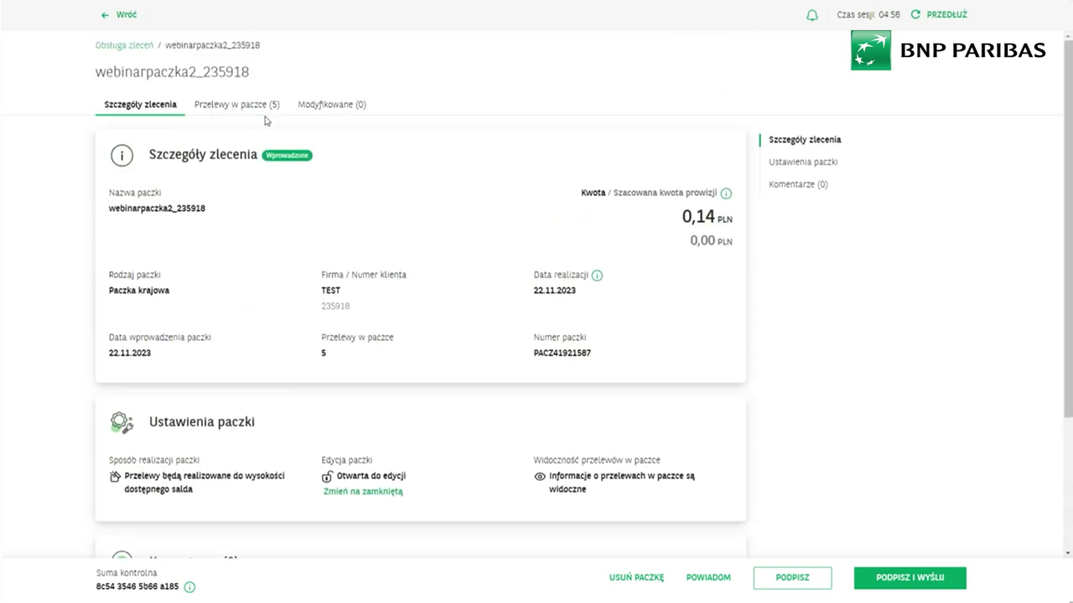
scroll(444, 155, "down", 1)
scroll(482, 202, "up", 1)
scroll(656, 443, "down", 1)
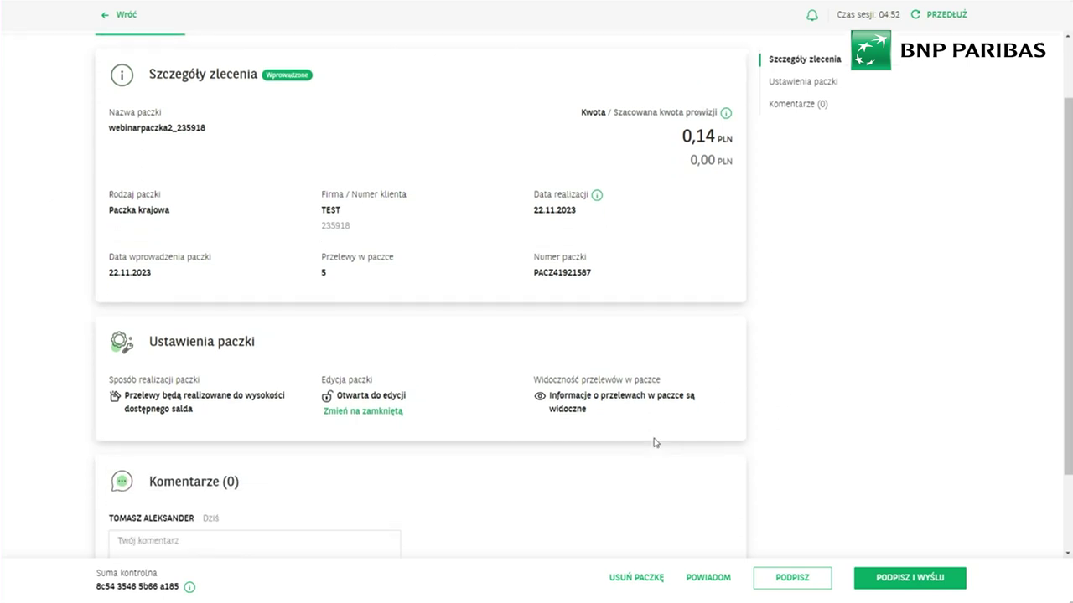
scroll(656, 442, "down", 1)
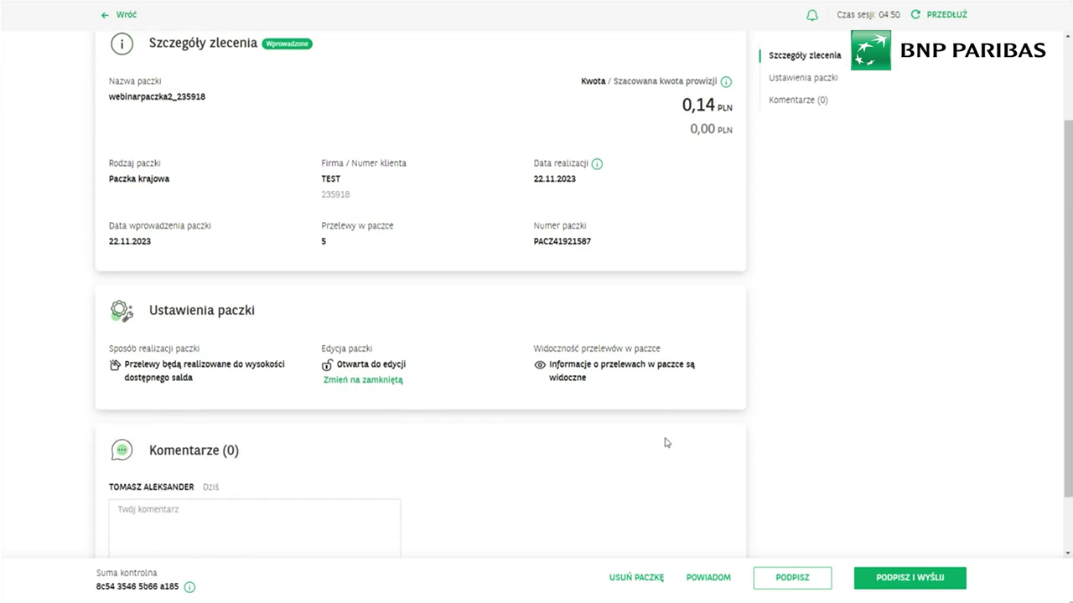
- Add the comment test to the webinarpaczka2 package
scroll(666, 442, "down", 1)
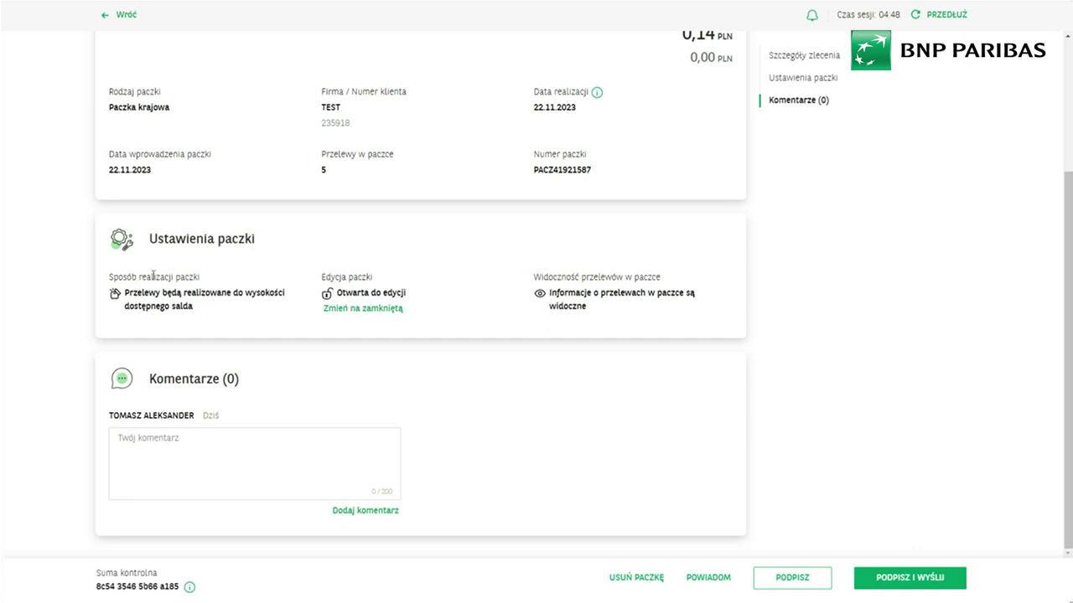
left_click(288, 449)
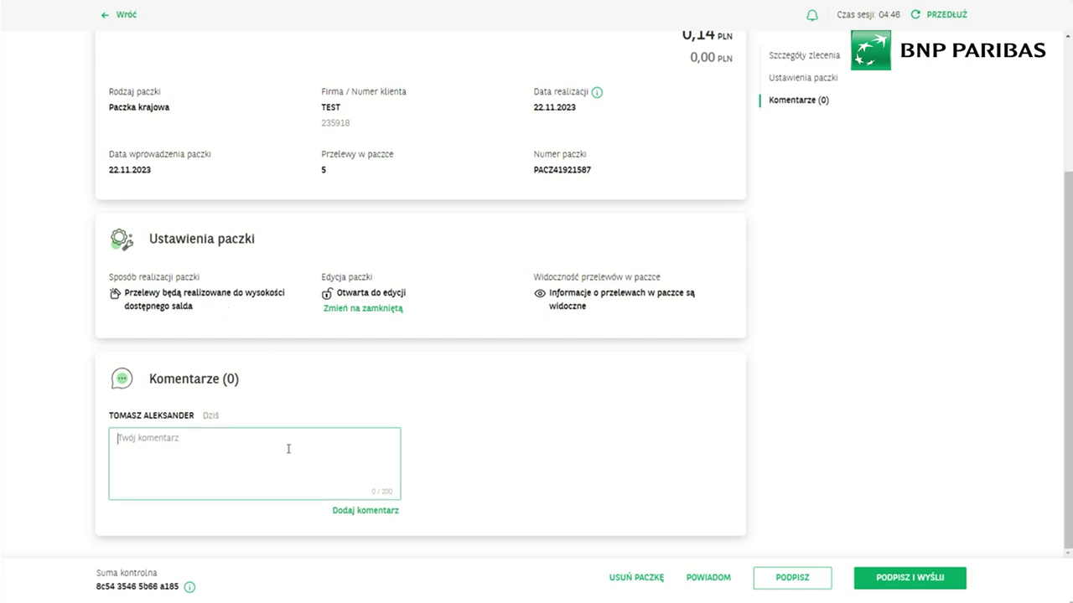
type("test")
left_click(366, 510)
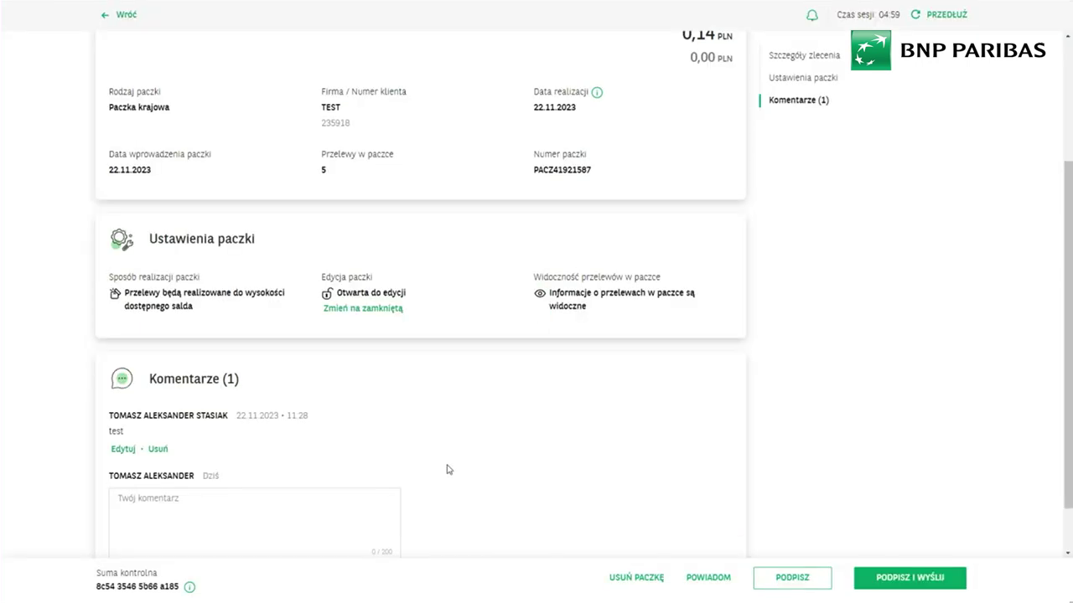
scroll(431, 431, "down", 2)
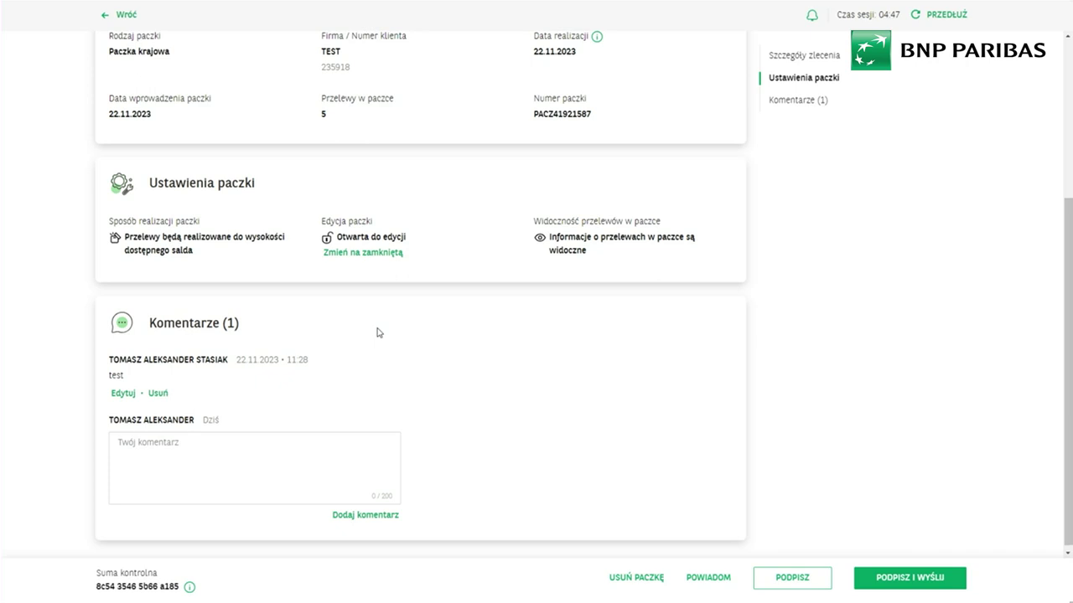
- Start a notification about the package and choose Prośba o podpisanie i/lub wysłanie as its type
left_click(709, 578)
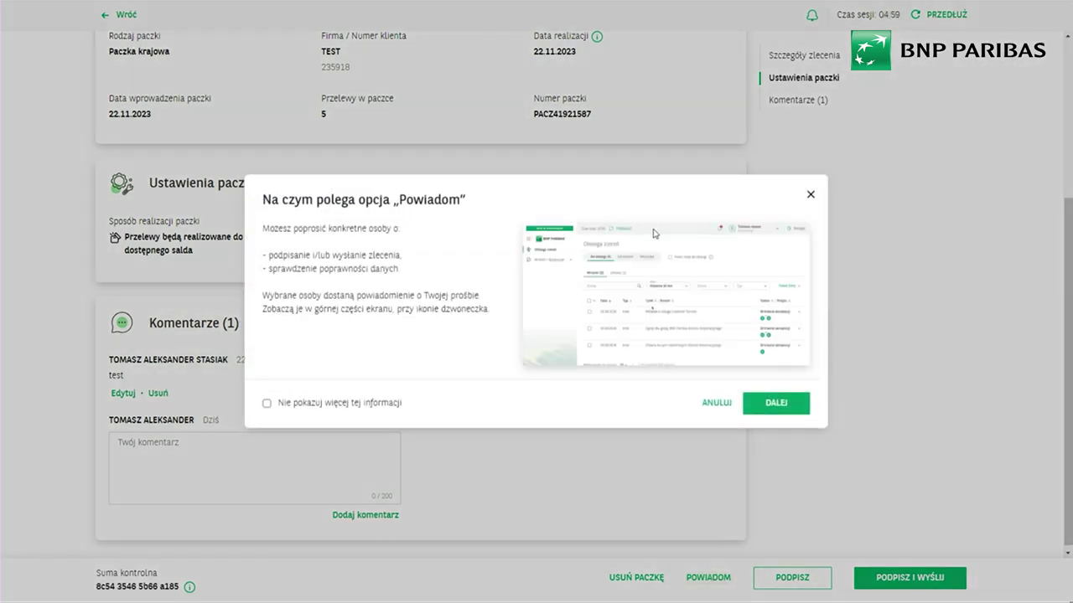
left_click(815, 196)
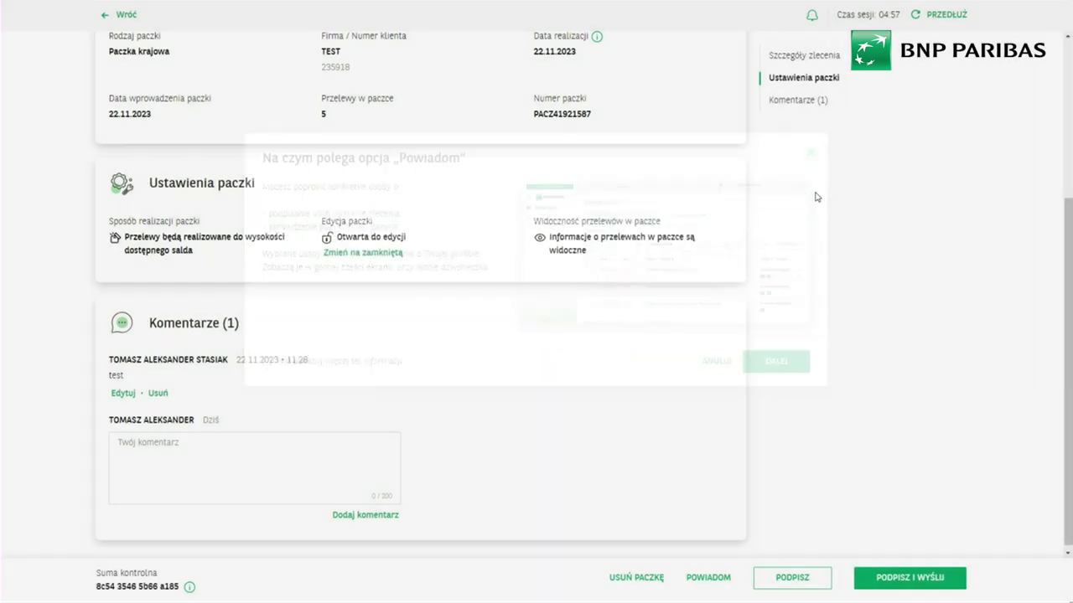
left_click(719, 579)
left_click(759, 406)
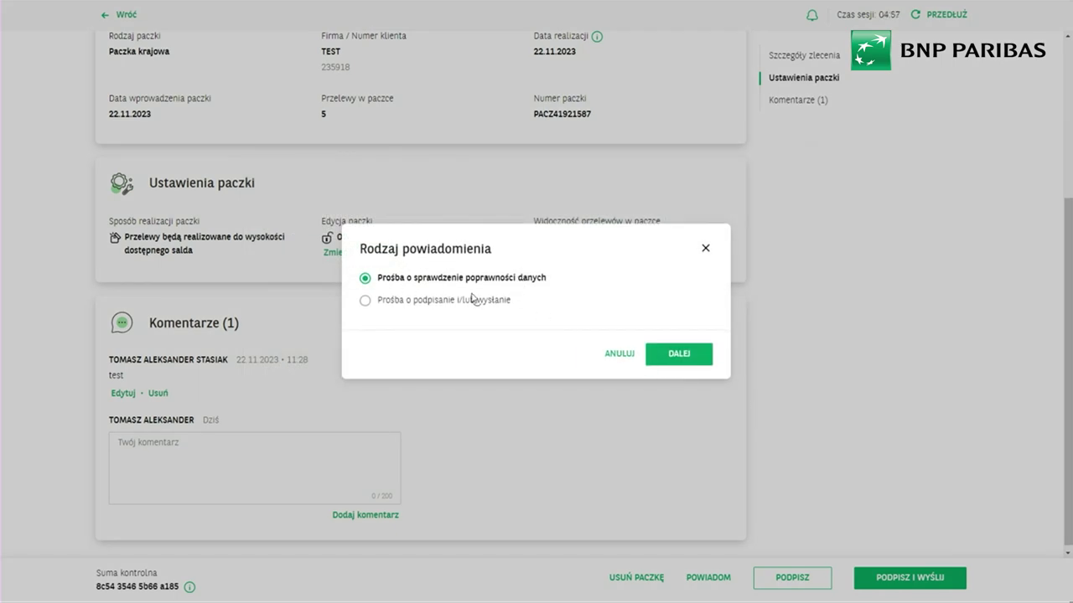
left_click(365, 302)
left_click(675, 358)
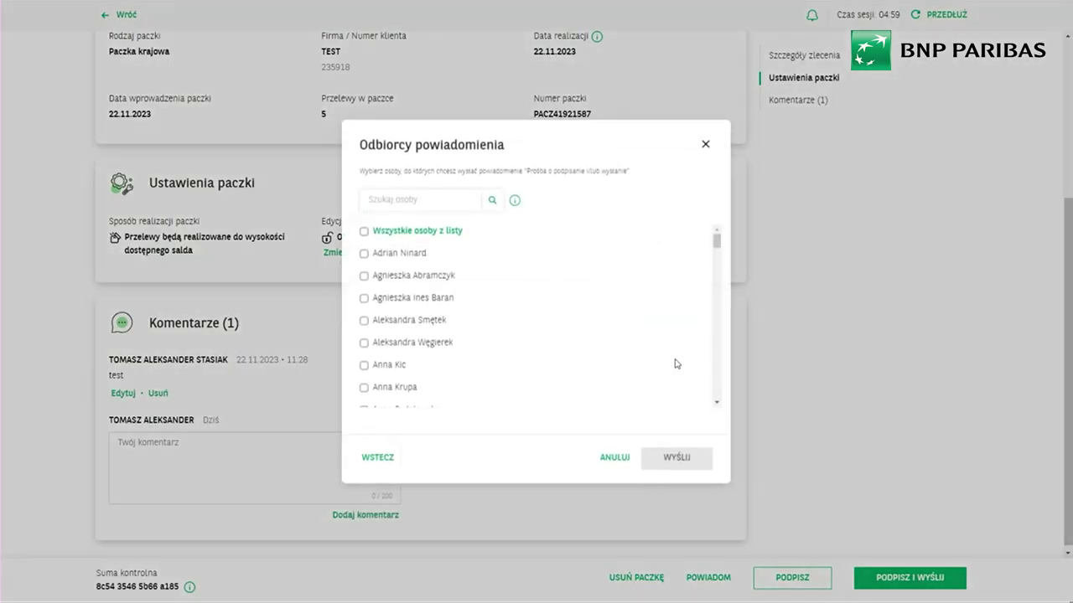
- Find the recipient by surname, select that person and send the notification
type("sem")
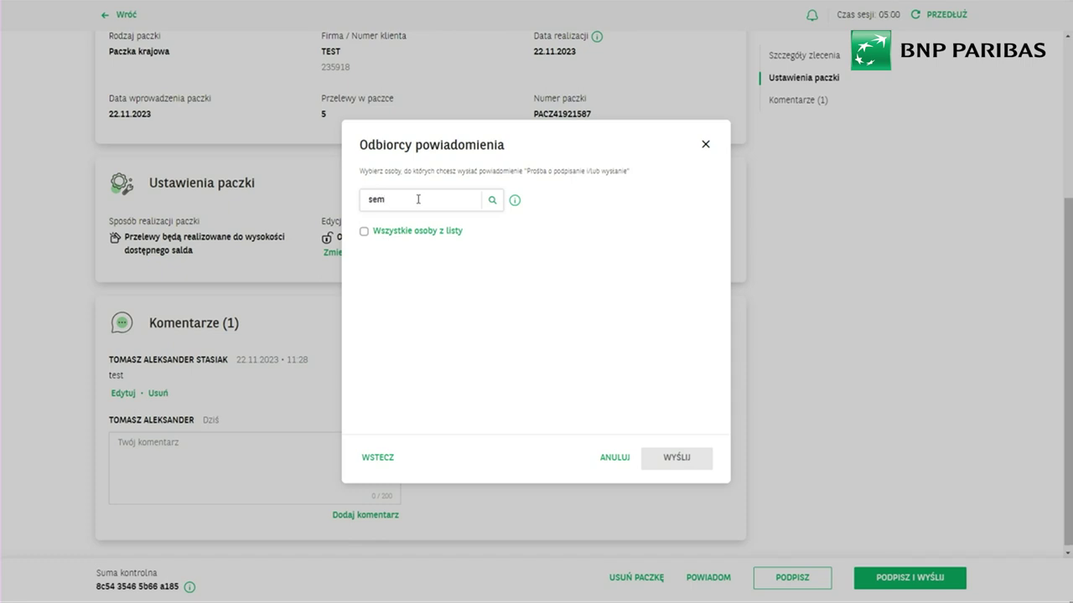
key("BackSpace")
type("n")
left_click(373, 252)
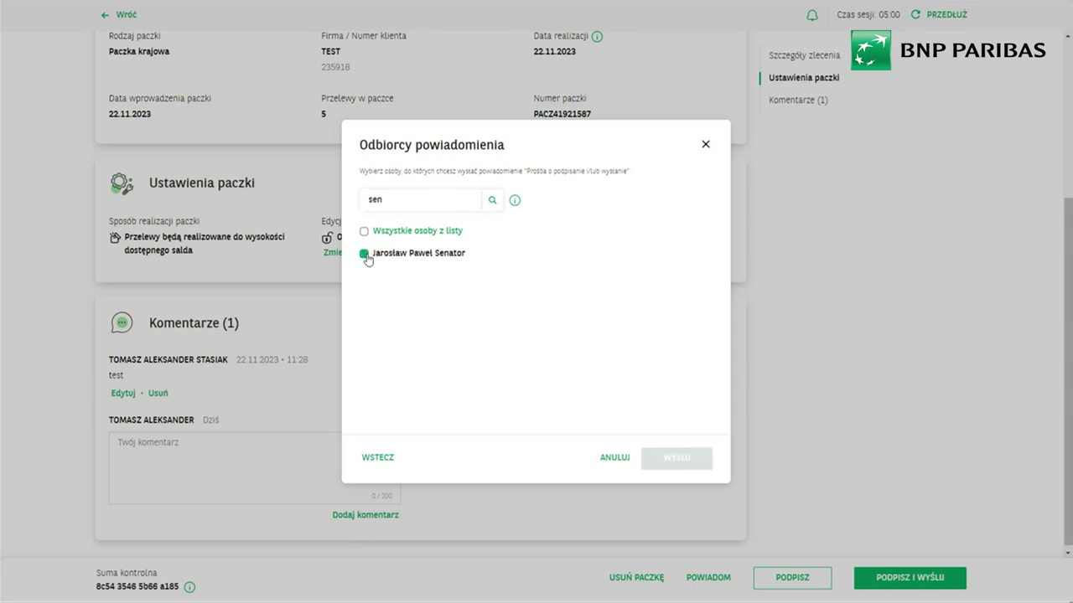
left_click(668, 457)
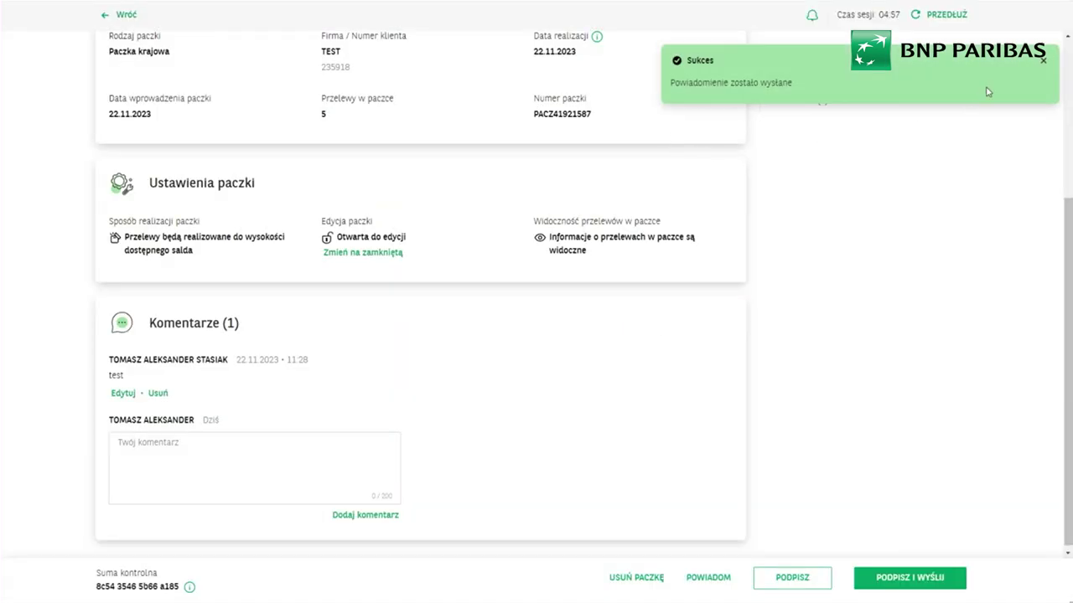
left_click(1043, 63)
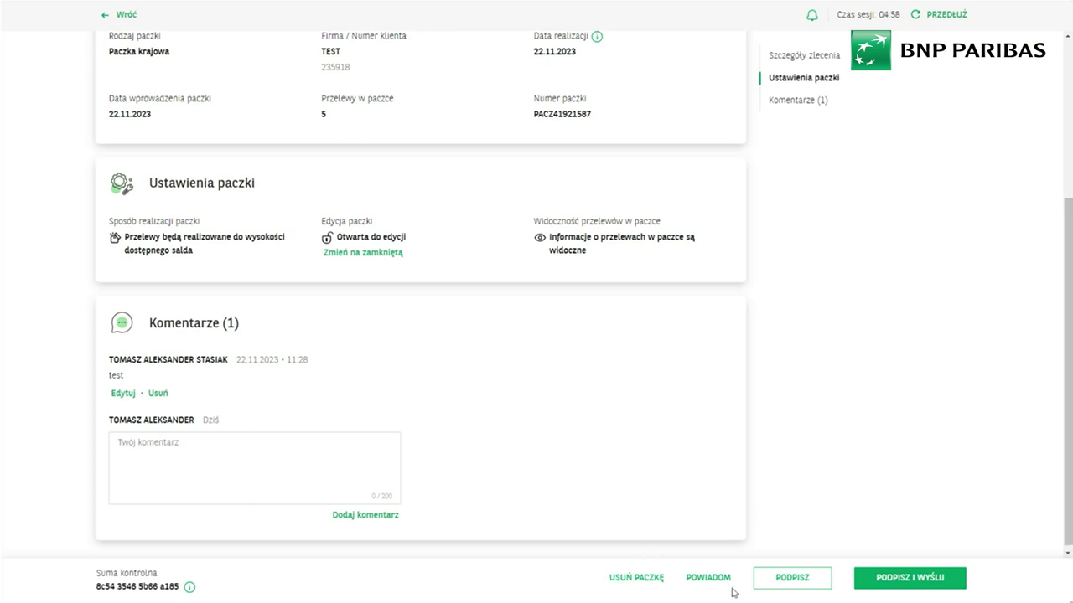
- Review the transfers in the package and the full details of the 0,02 PLN transfer, and return to the package
scroll(766, 545, "up", 3)
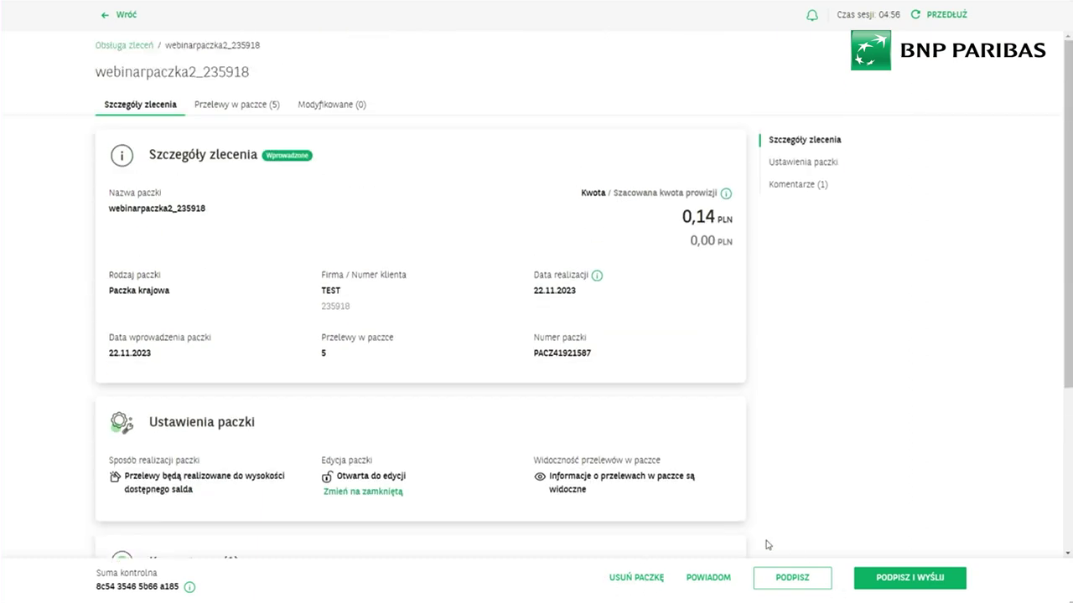
left_click(249, 109)
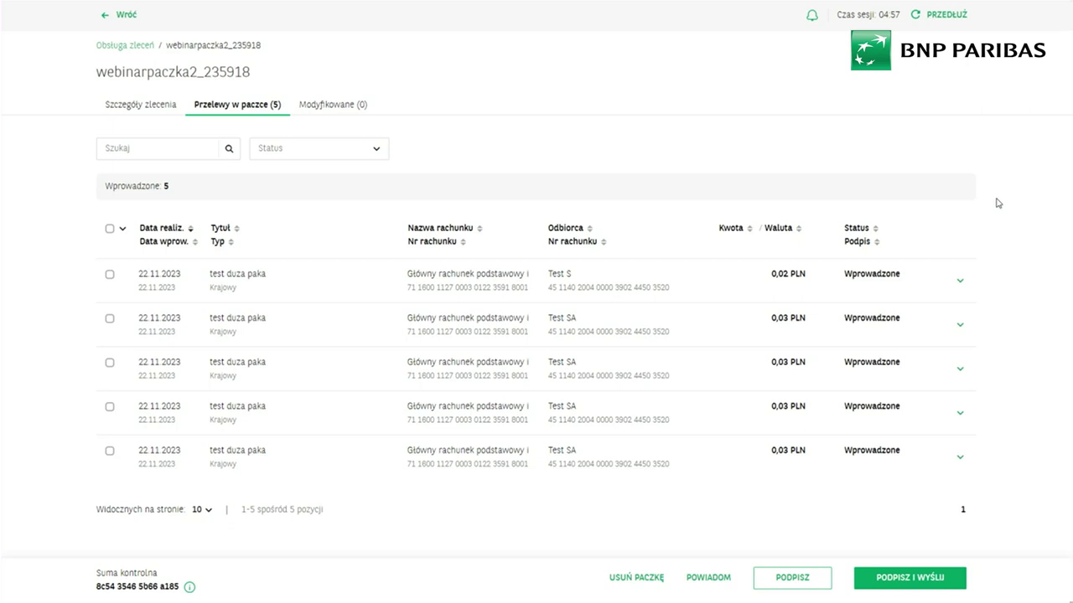
left_click(932, 276)
scroll(947, 369, "down", 1)
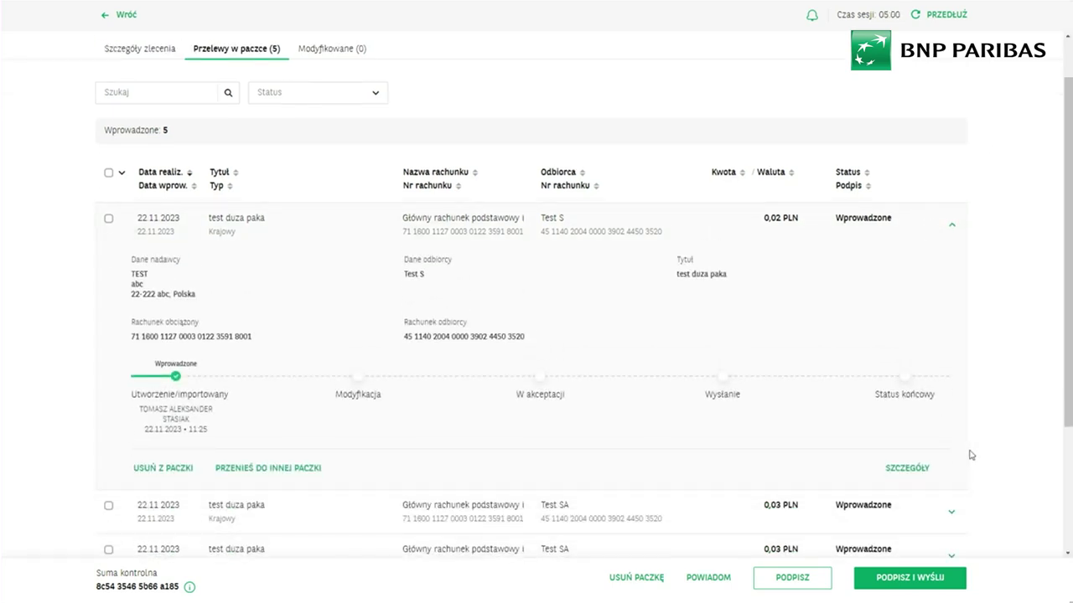
left_click(922, 474)
scroll(910, 440, "down", 3)
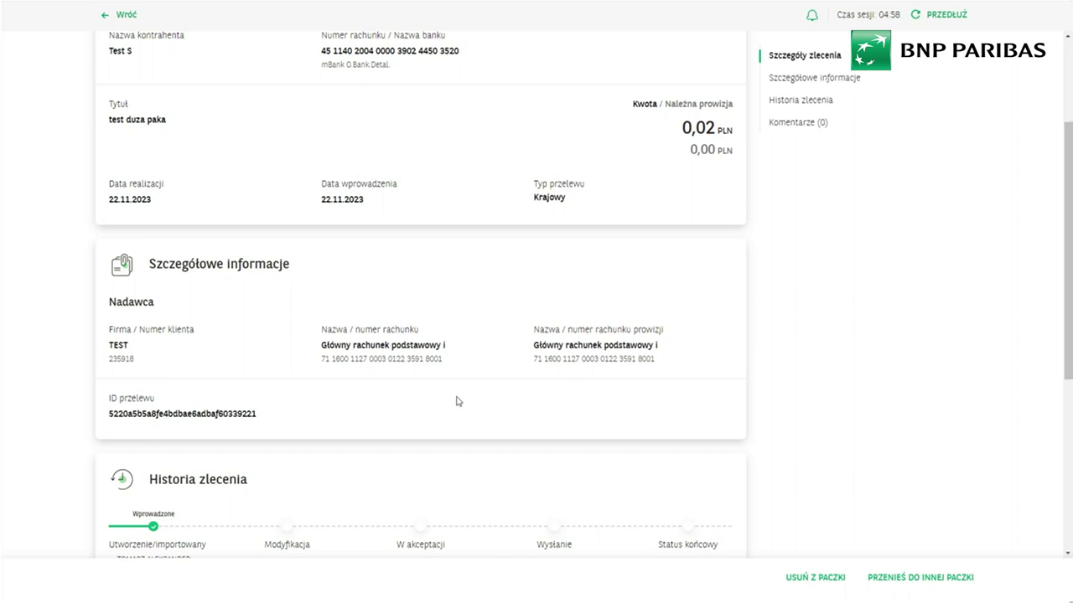
left_click(123, 14)
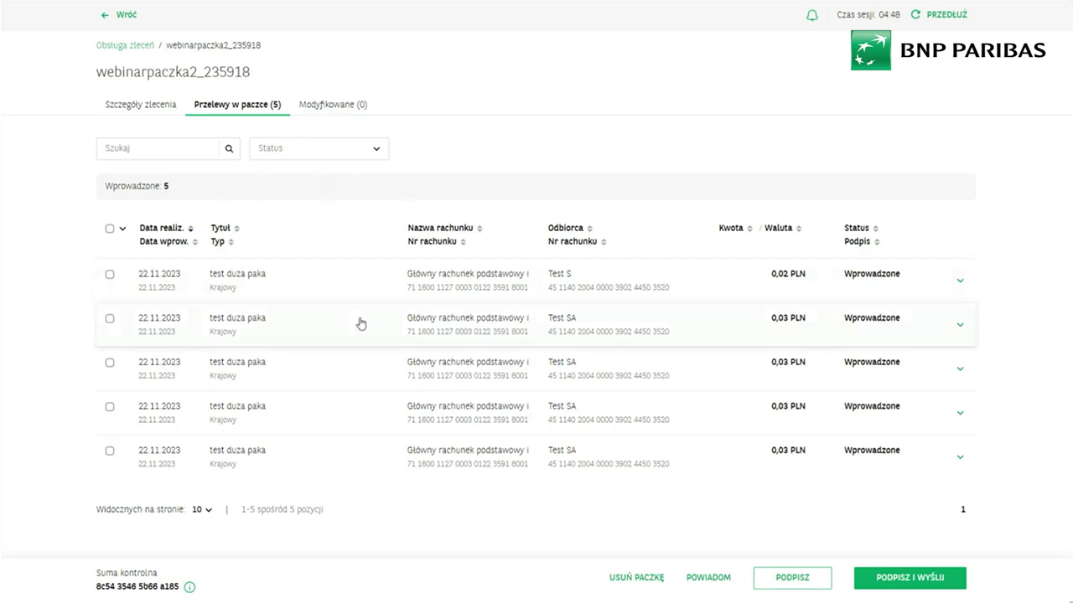
- Check the package's modified transfers and its order details, and return to the order list
left_click(337, 109)
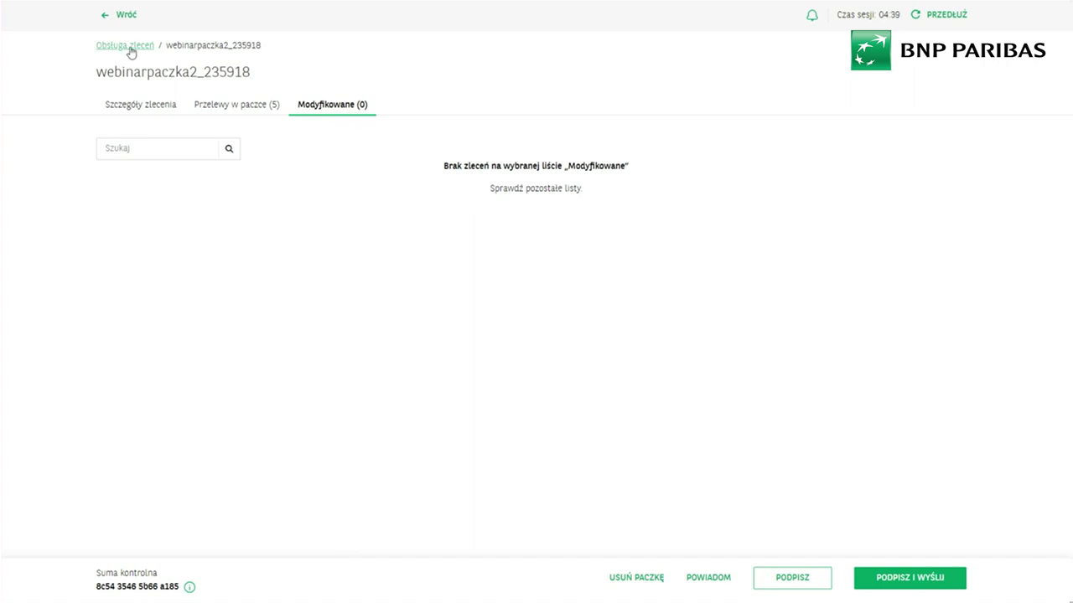
left_click(126, 101)
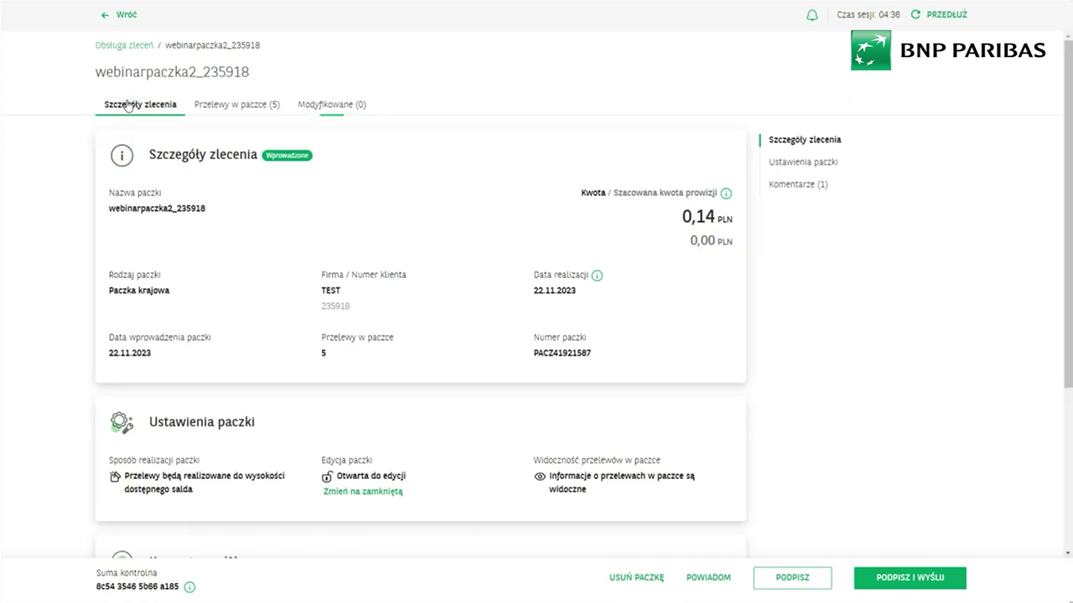
left_click(114, 18)
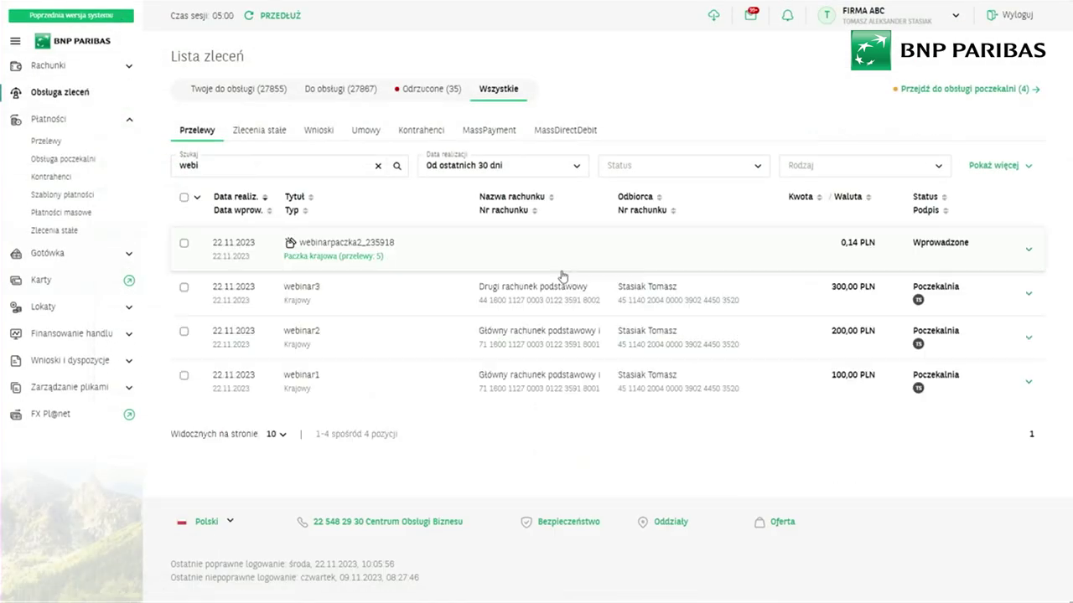
- Examine the order list's standing orders, applications, agreements, counterparties, MassPayment and MassDirectDebit orders in the Wszystkie view
left_click(266, 135)
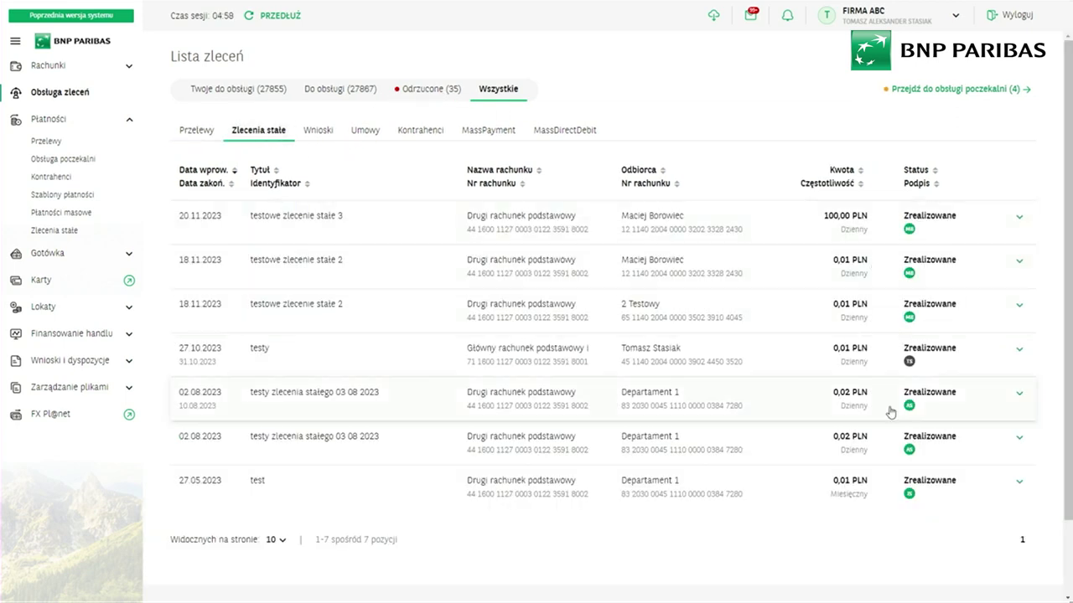
left_click(321, 134)
left_click(361, 134)
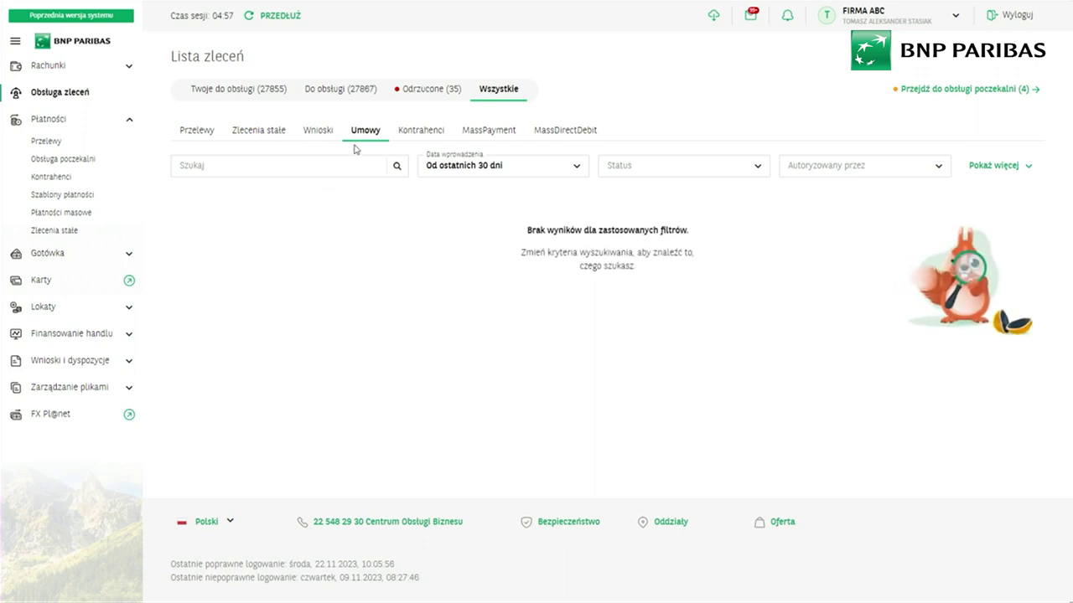
left_click(329, 136)
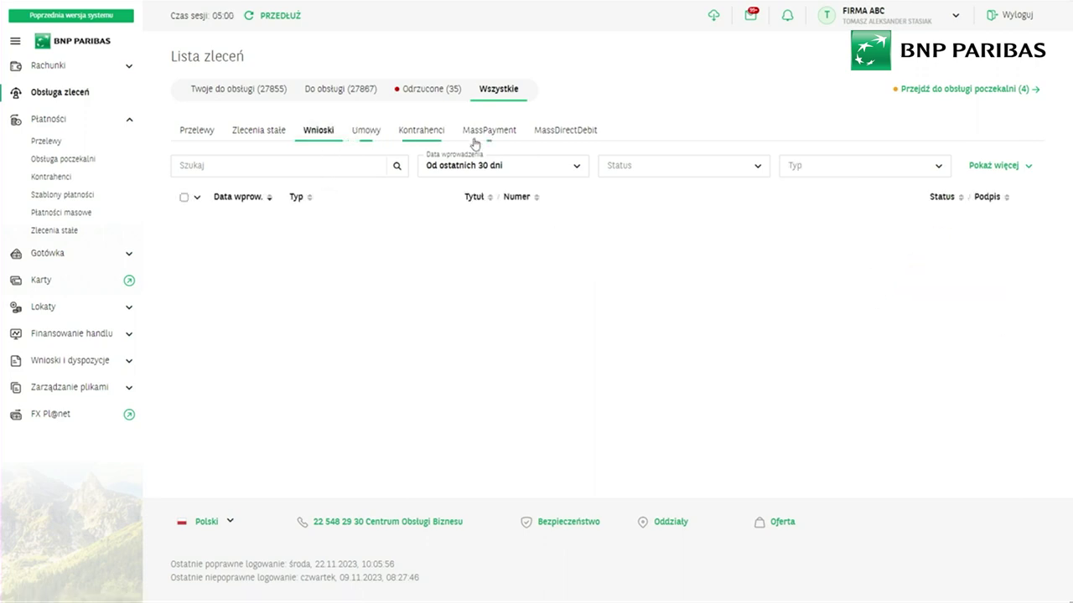
left_click(442, 134)
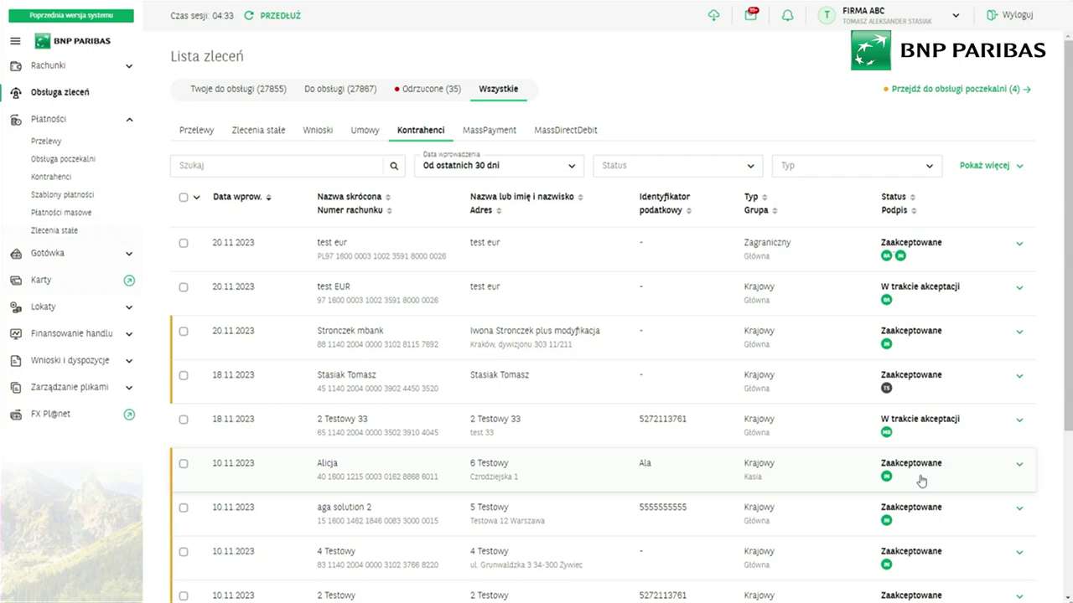
left_click(494, 131)
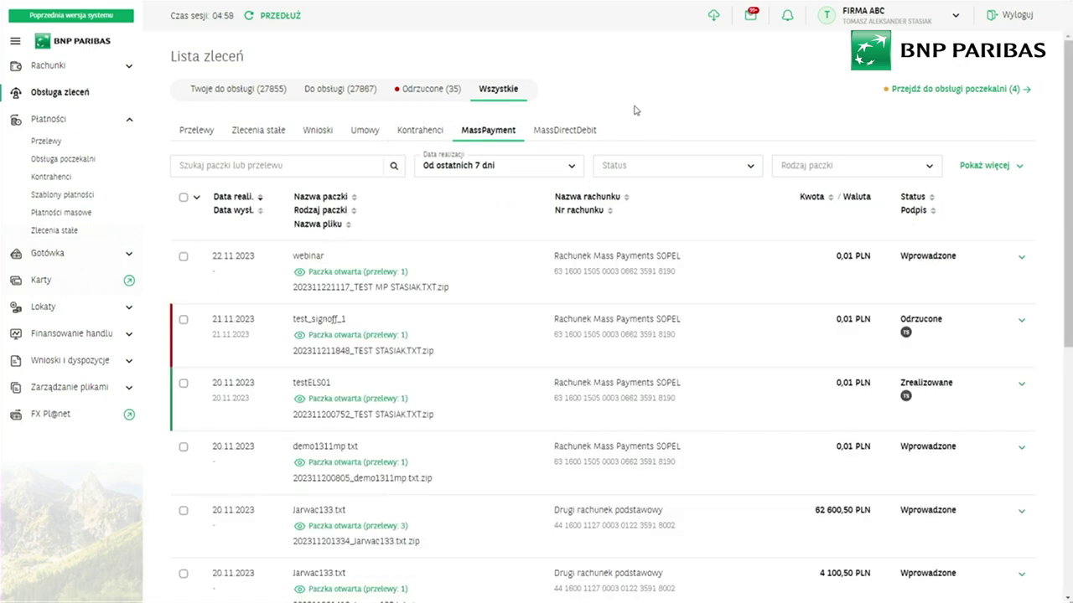
left_click(578, 131)
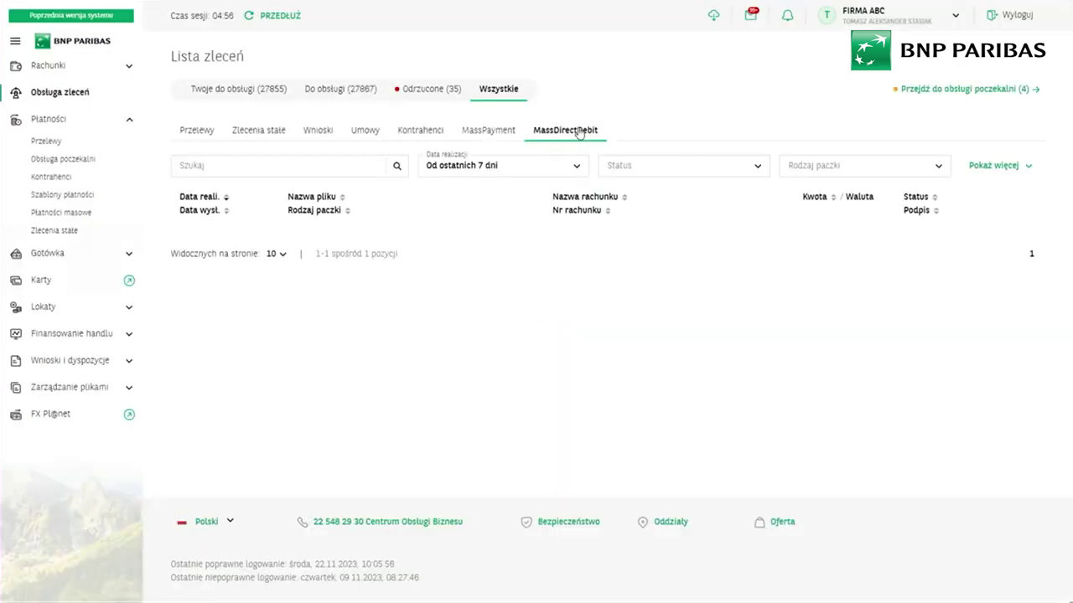
left_click(493, 134)
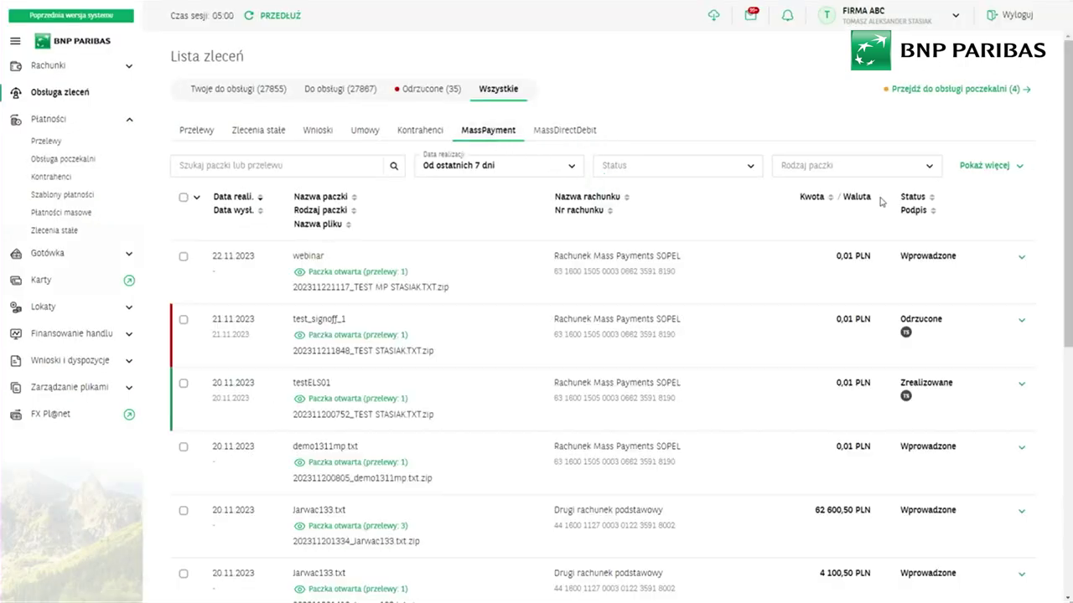
- Review the order details and transfers of the webinar MassPayment package, and return to the order list
left_click(941, 267)
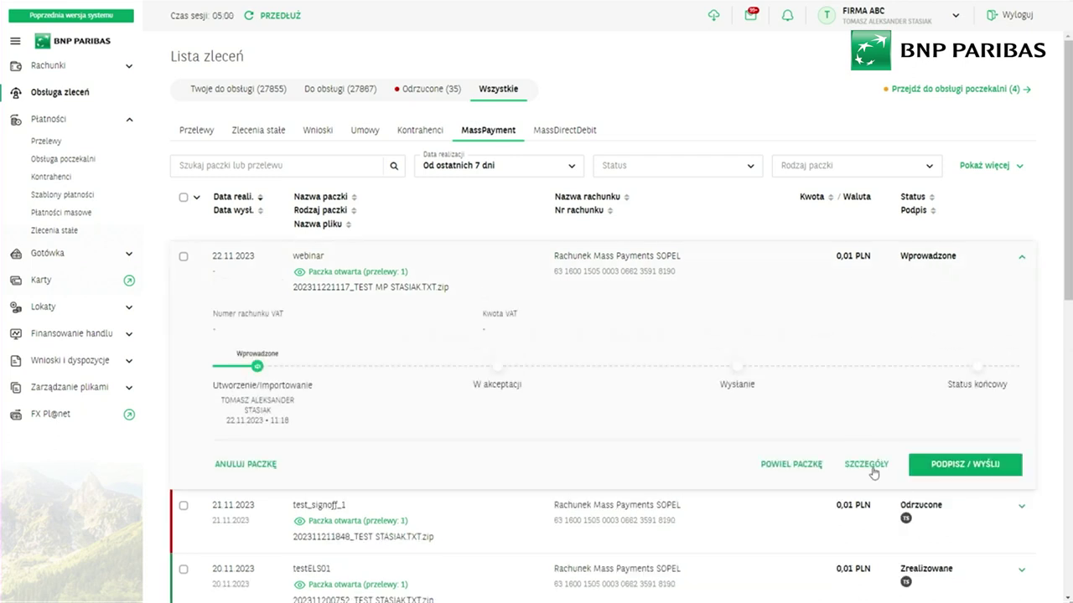
left_click(873, 469)
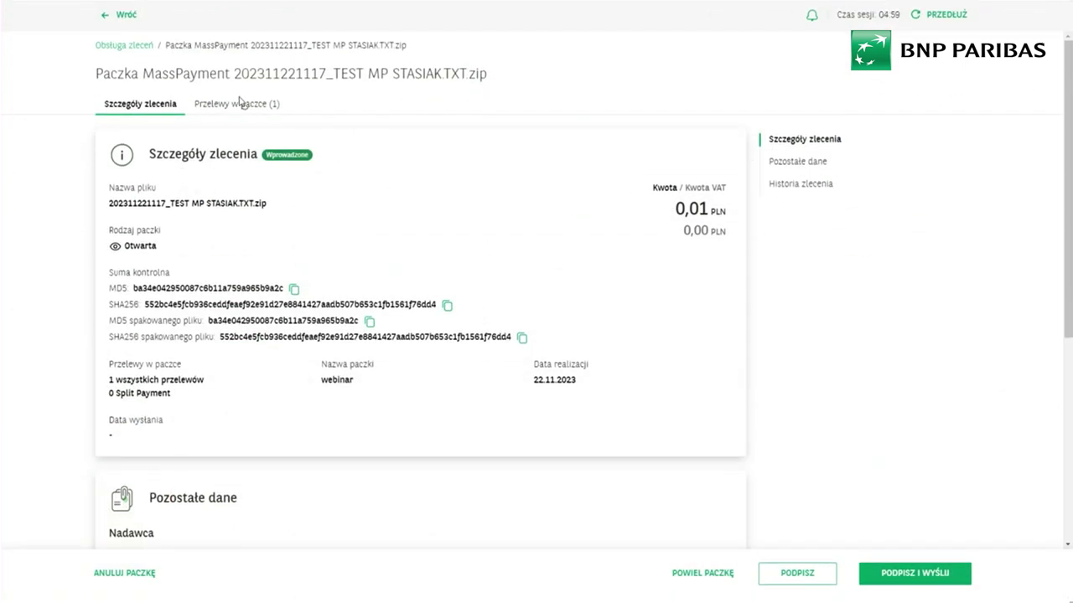
left_click(242, 104)
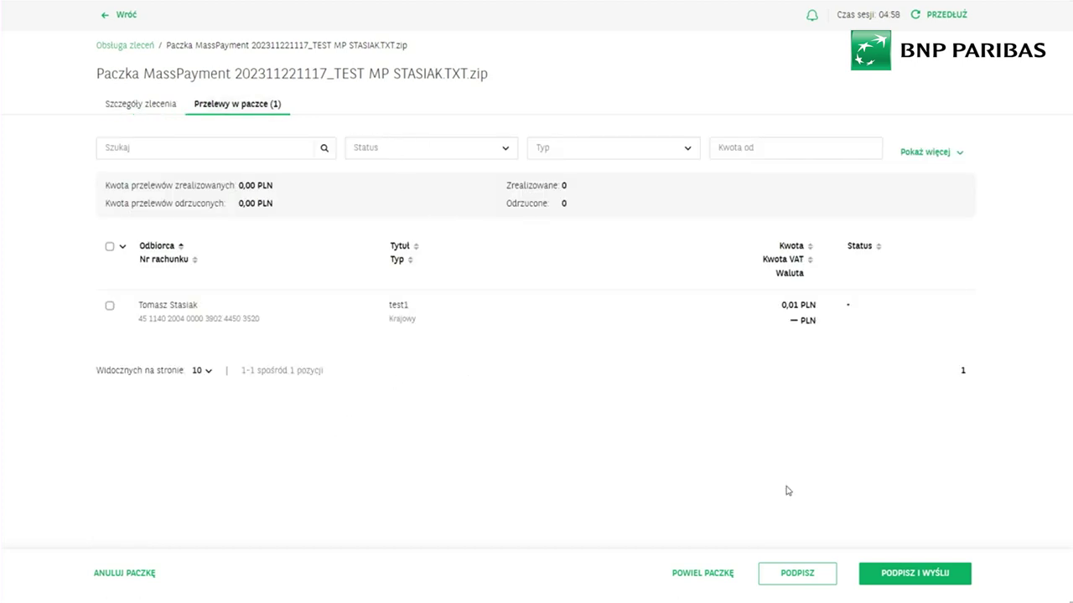
left_click(112, 17)
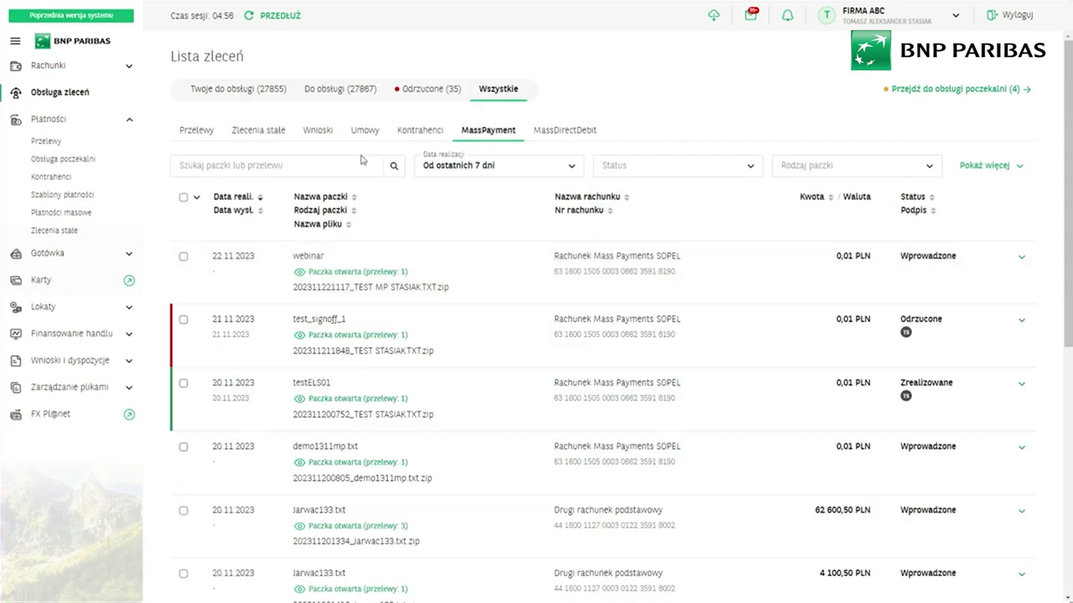
- Examine the status history, order details, reports and transfers of the completed testELS01 MassPayment package
scroll(706, 269, "down", 3)
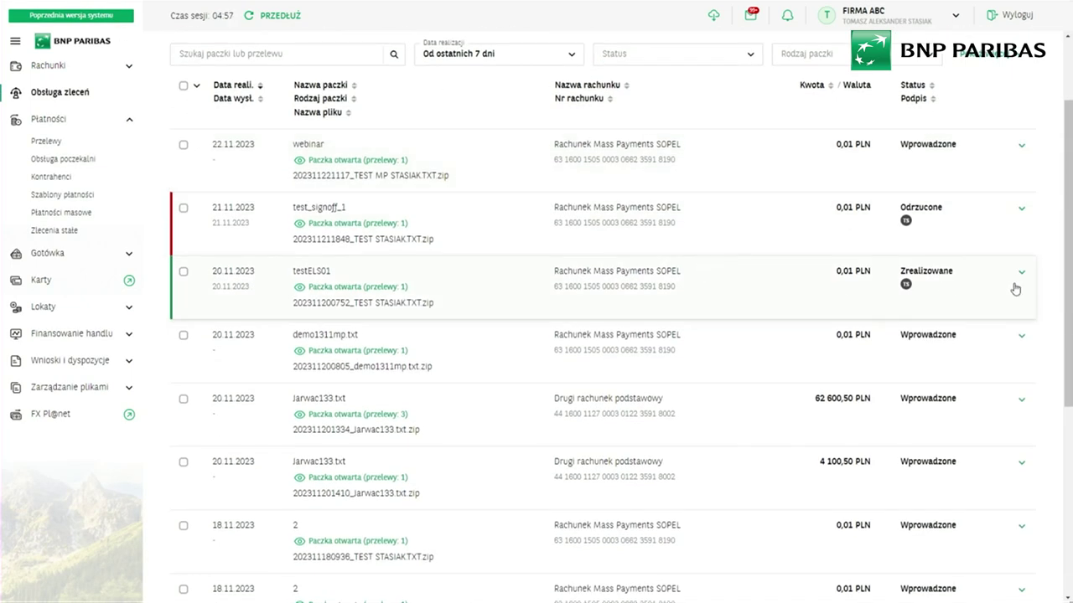
left_click(790, 273)
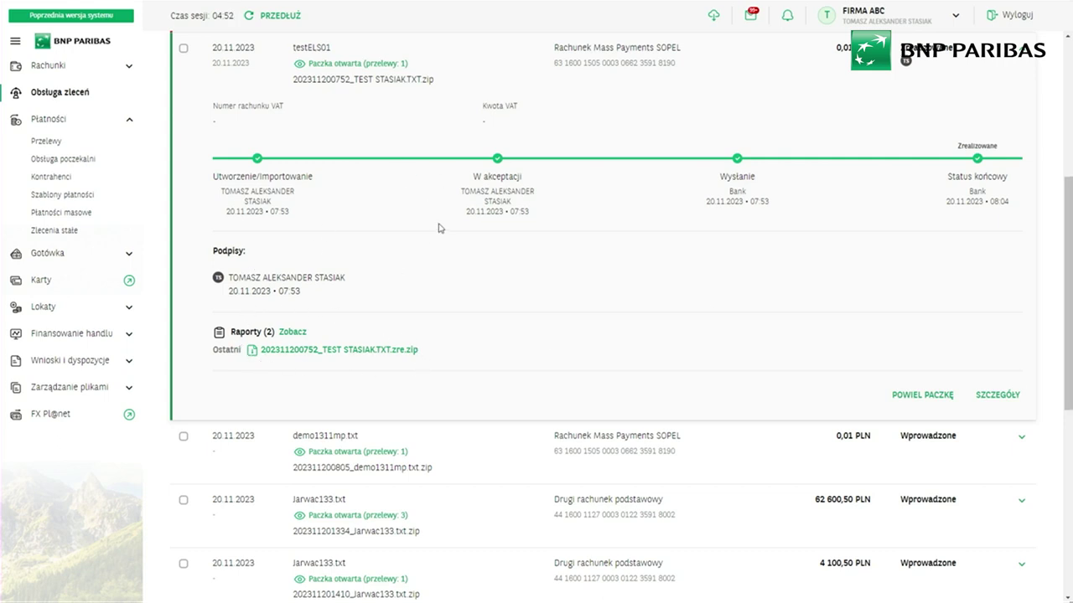
left_click(998, 396)
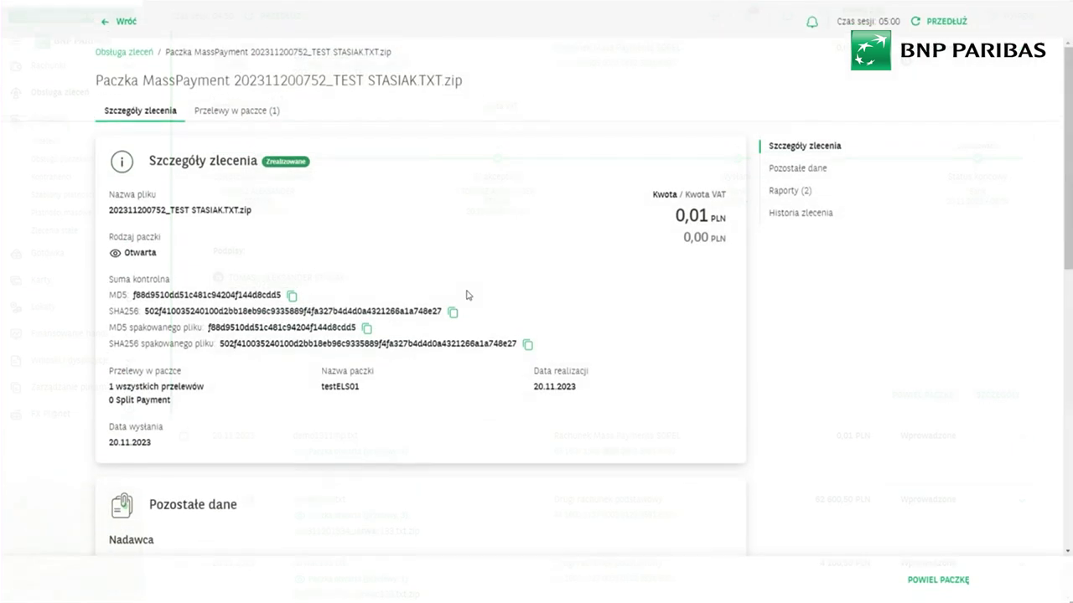
scroll(351, 358, "down", 1)
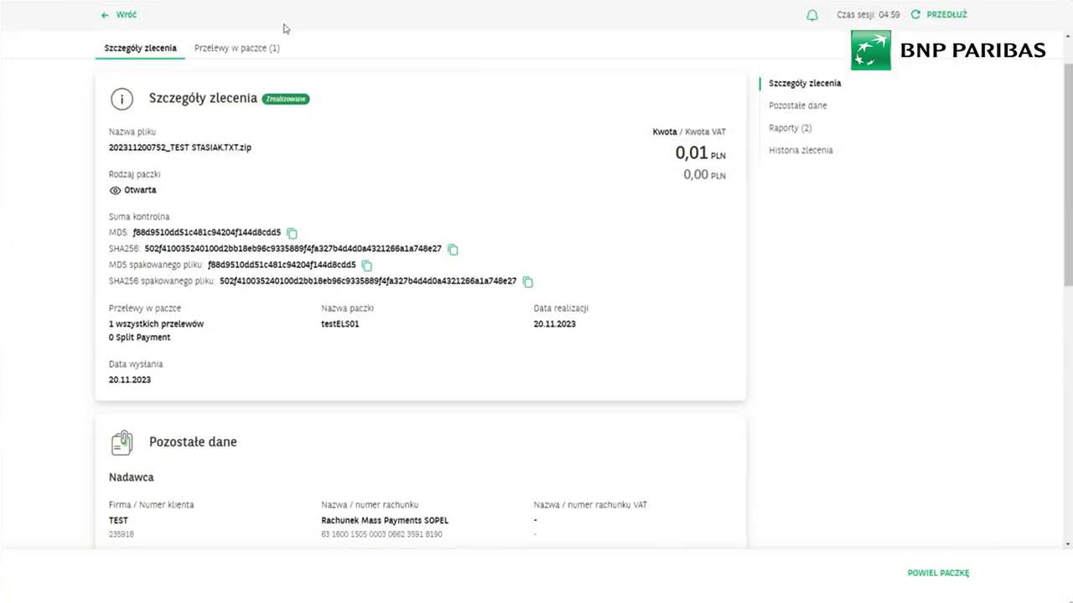
scroll(278, 378, "down", 1)
scroll(278, 381, "down", 2)
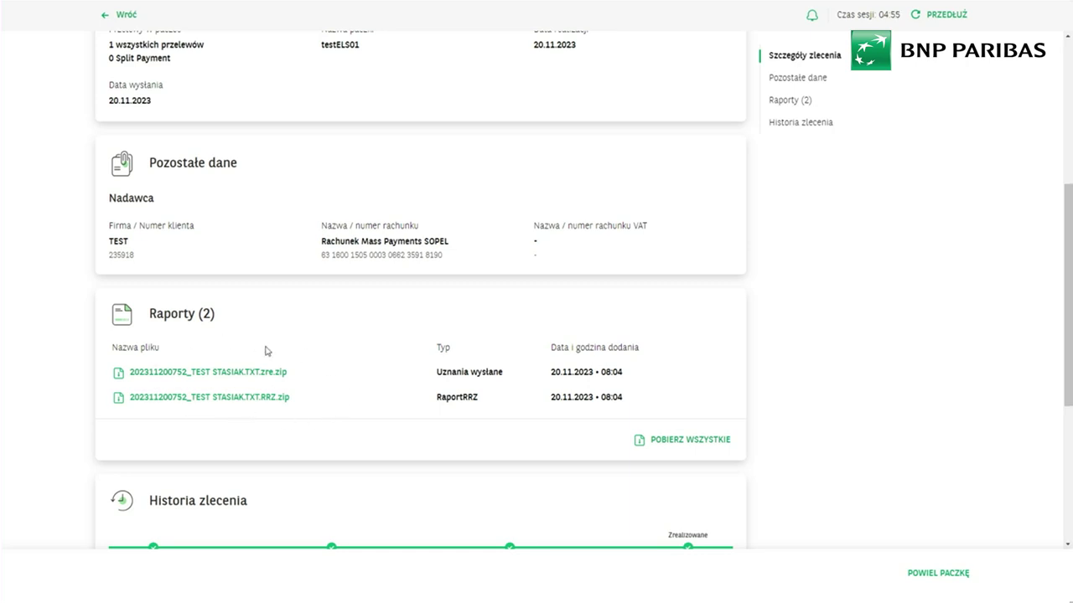
scroll(269, 348, "up", 3)
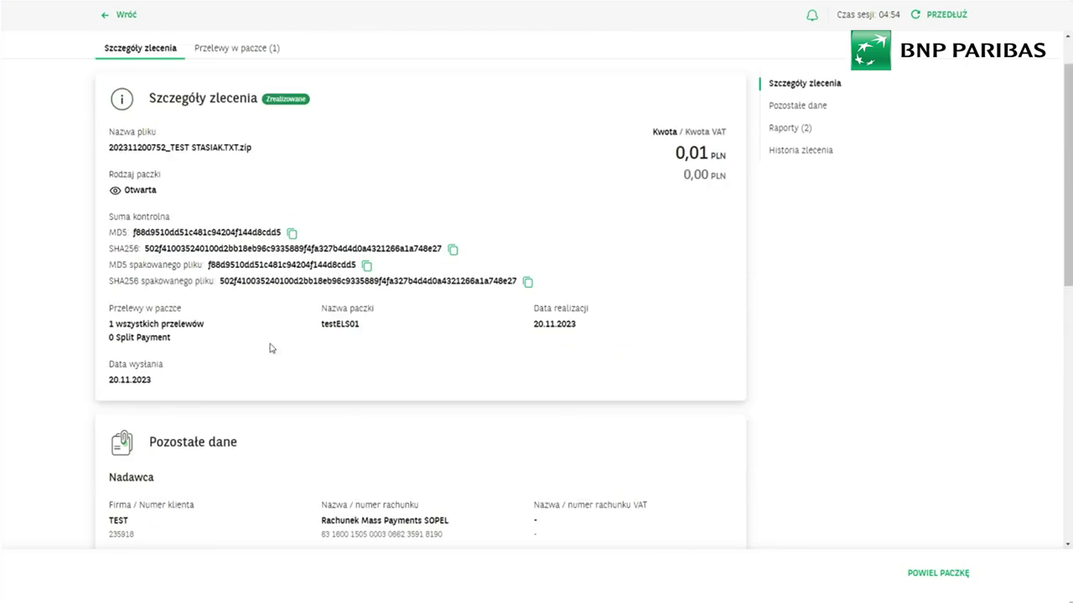
left_click(241, 48)
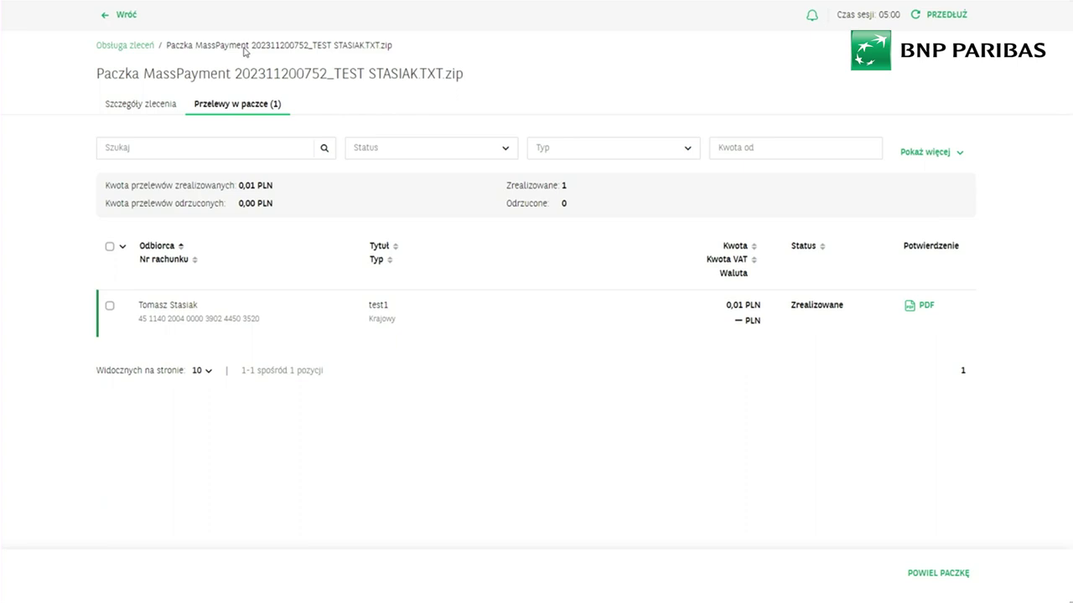
- Recheck the testELS01 package's order details, transfers and downloadable reports, and return to the order list
left_click(167, 107)
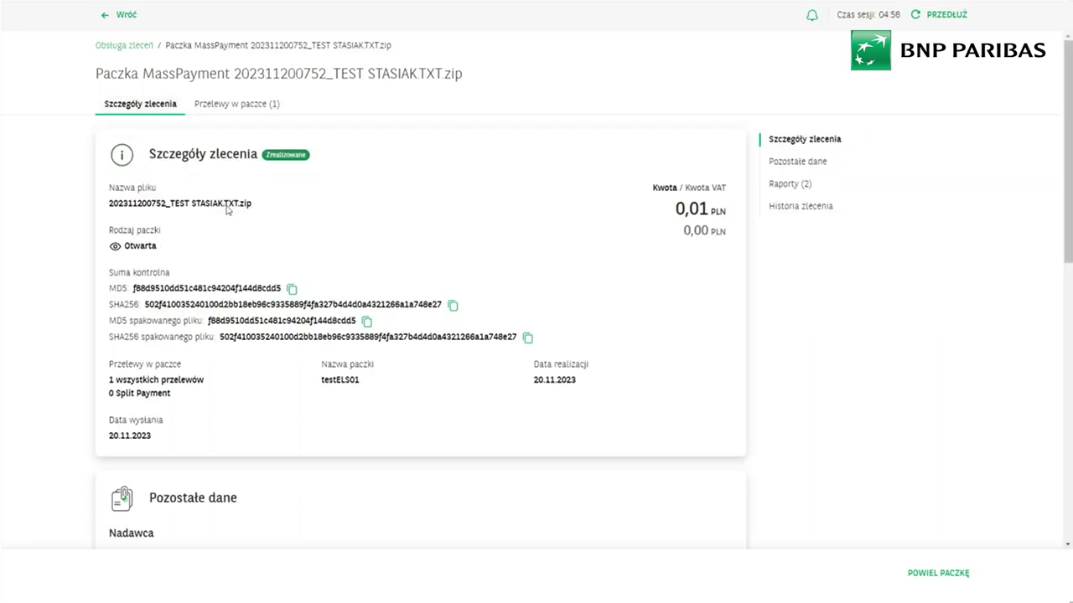
left_click(248, 109)
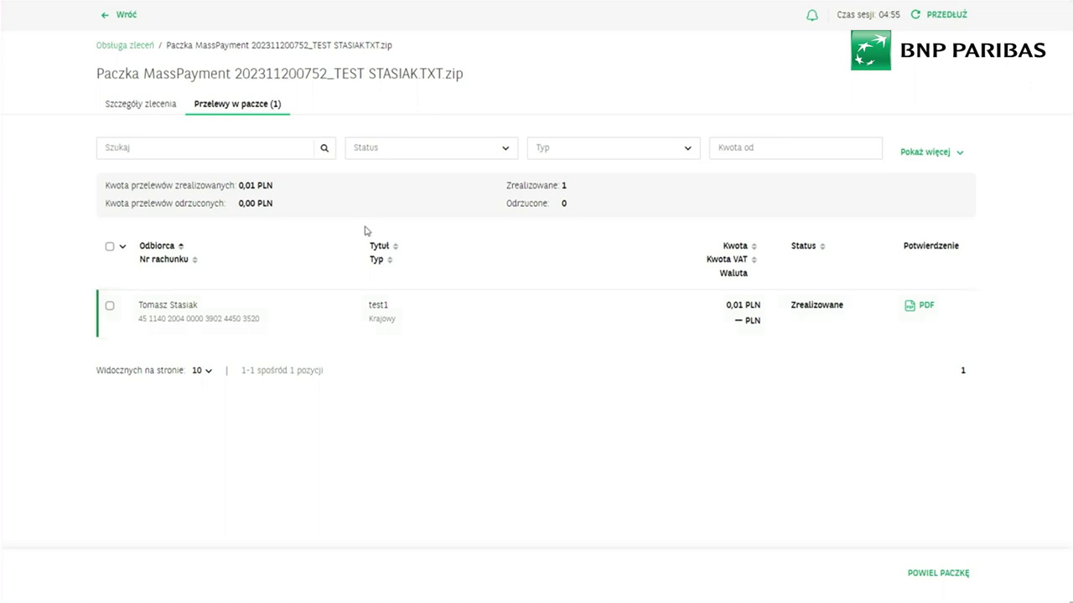
left_click(154, 104)
scroll(344, 327, "down", 3)
scroll(343, 327, "down", 1)
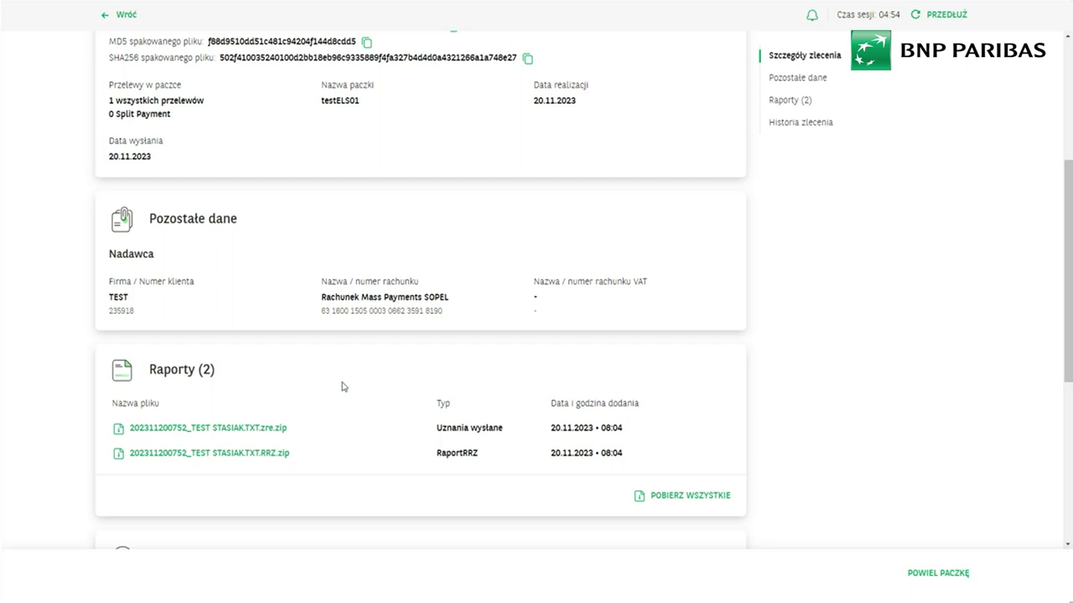
scroll(342, 383, "up", 5)
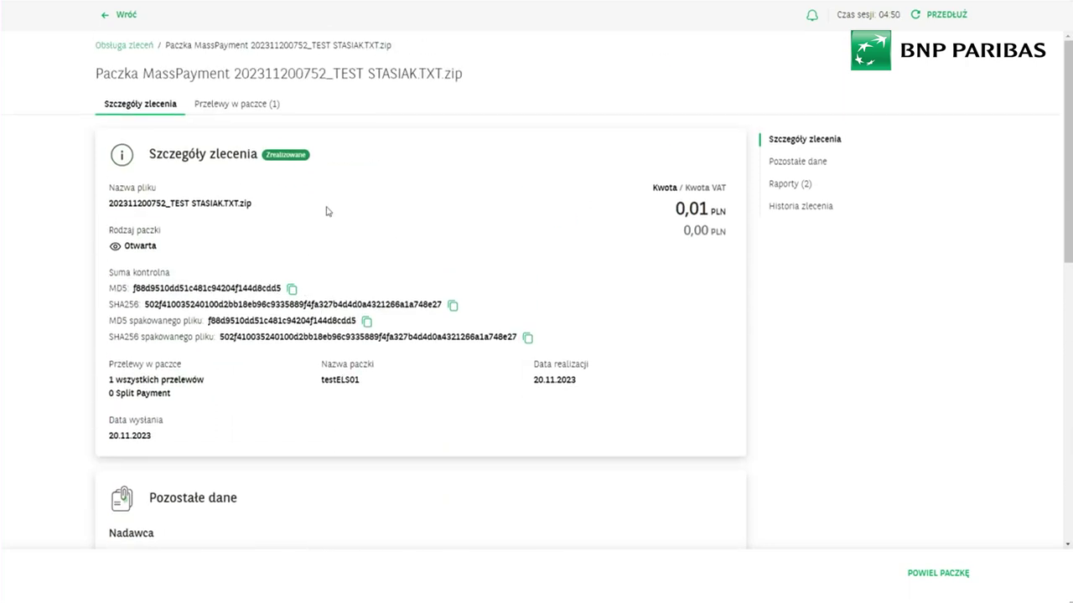
left_click(117, 14)
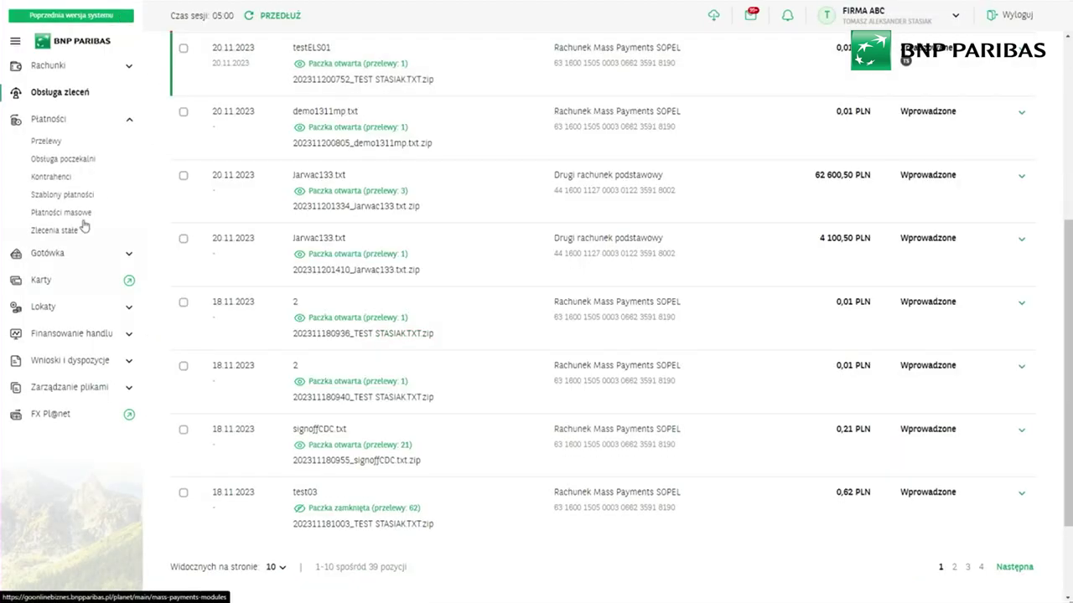
- View the mass payment reports from the last 7 days, and return to the order list
left_click(84, 219)
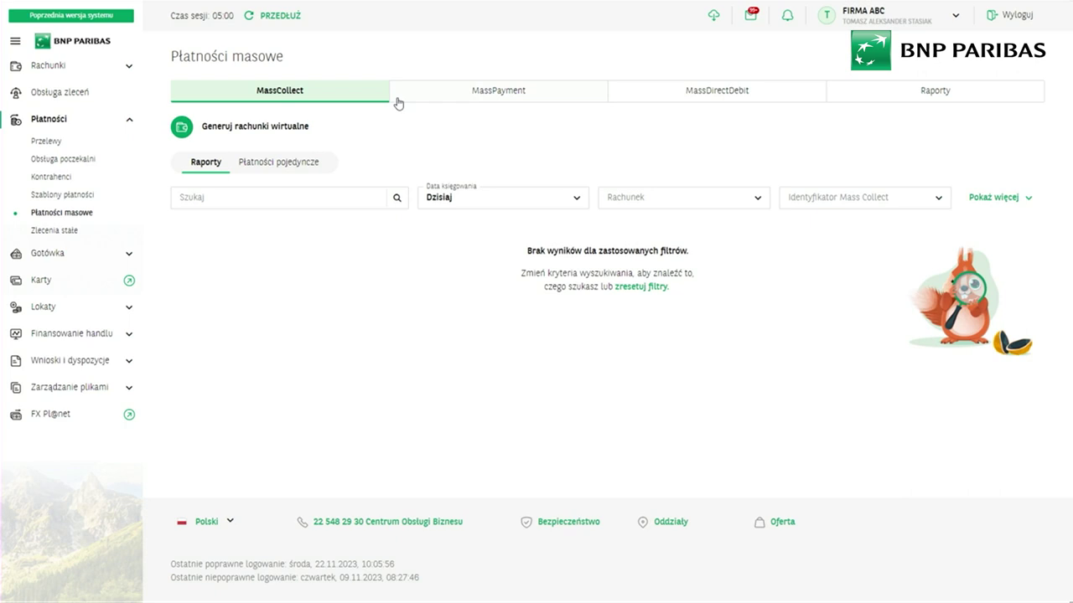
left_click(871, 93)
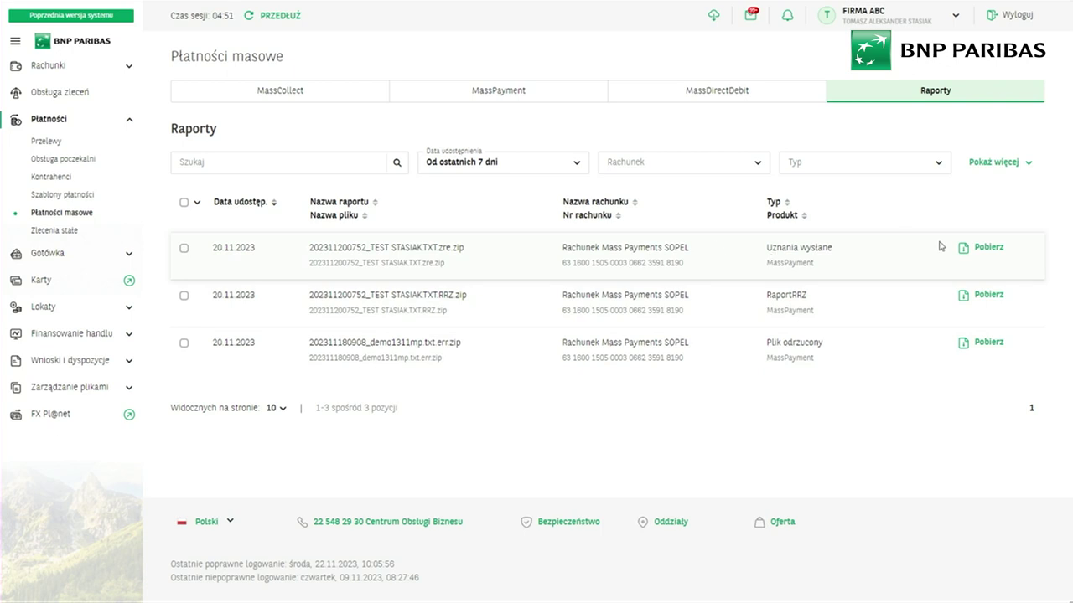
left_click(65, 94)
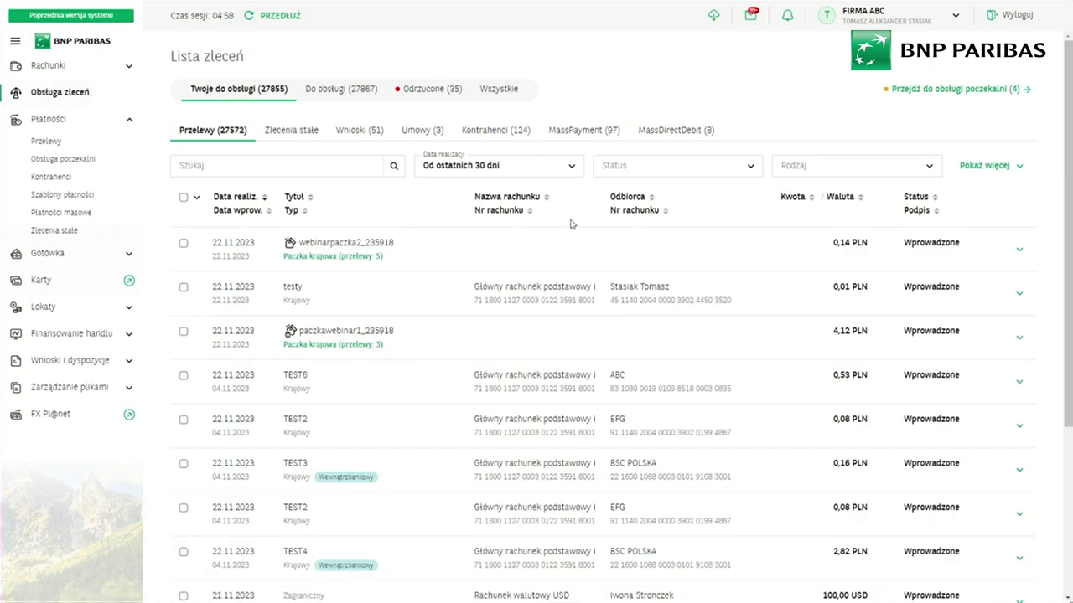
- Select the webinarpaczka2 package, the testy transfer and the paczkawebinar1 package, and check the additional bulk options
scroll(727, 308, "down", 1)
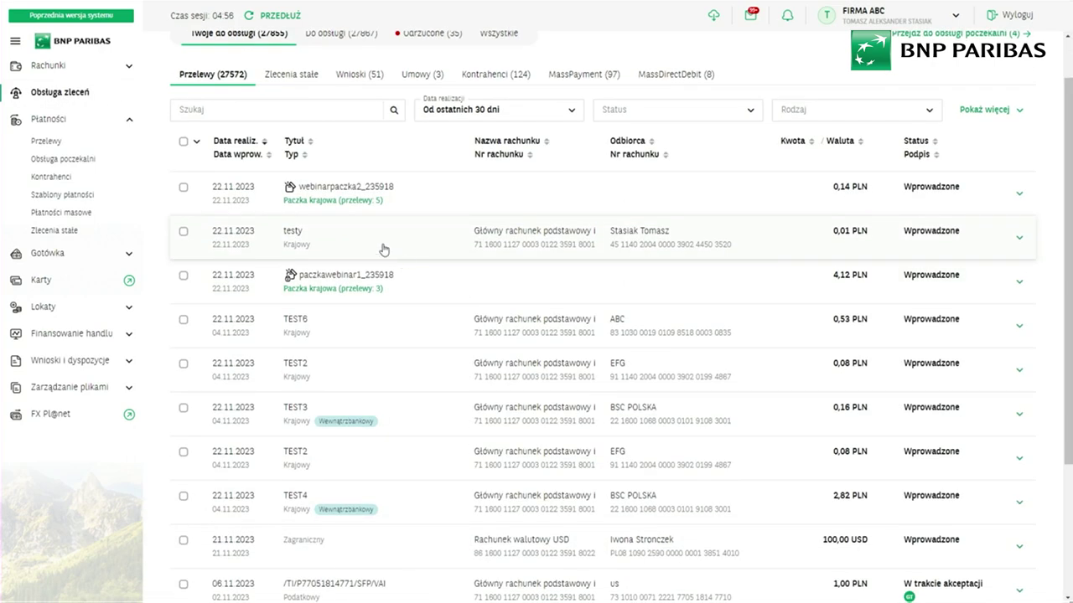
left_click(184, 187)
left_click(182, 232)
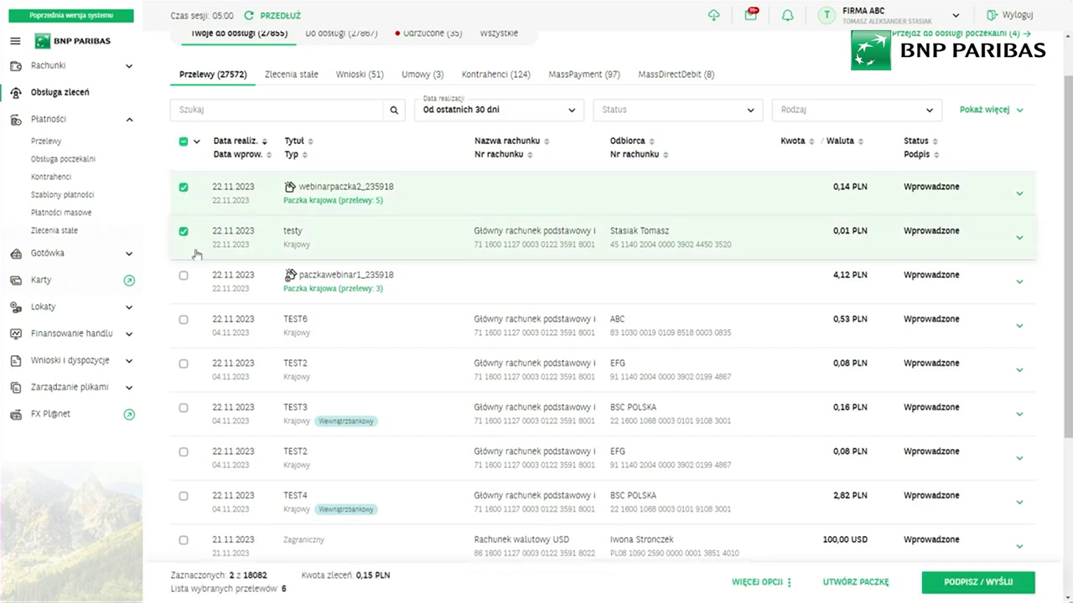
left_click(183, 276)
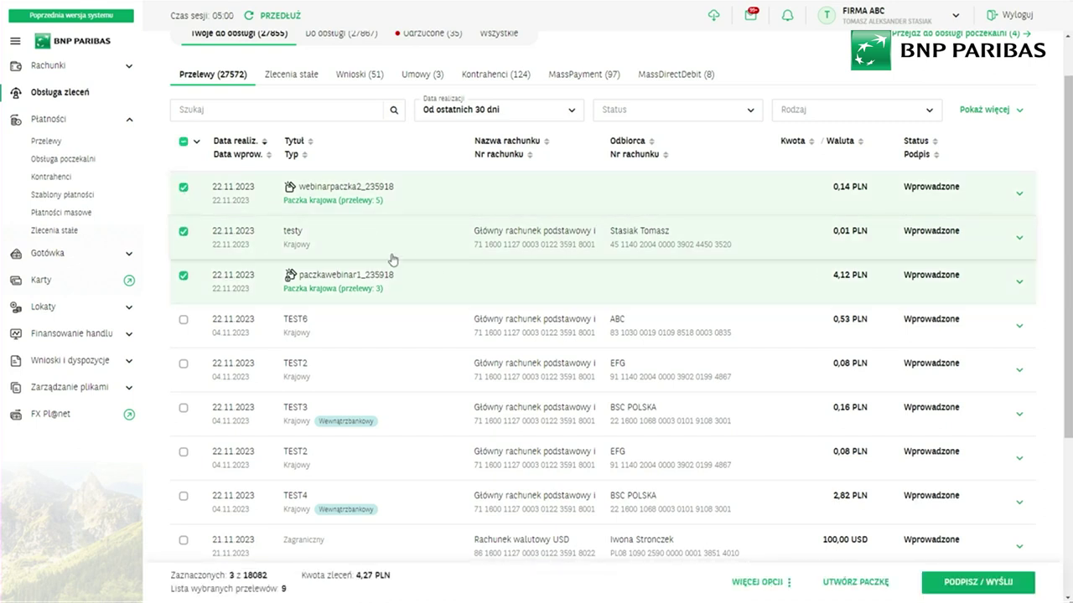
scroll(434, 315, "down", 2)
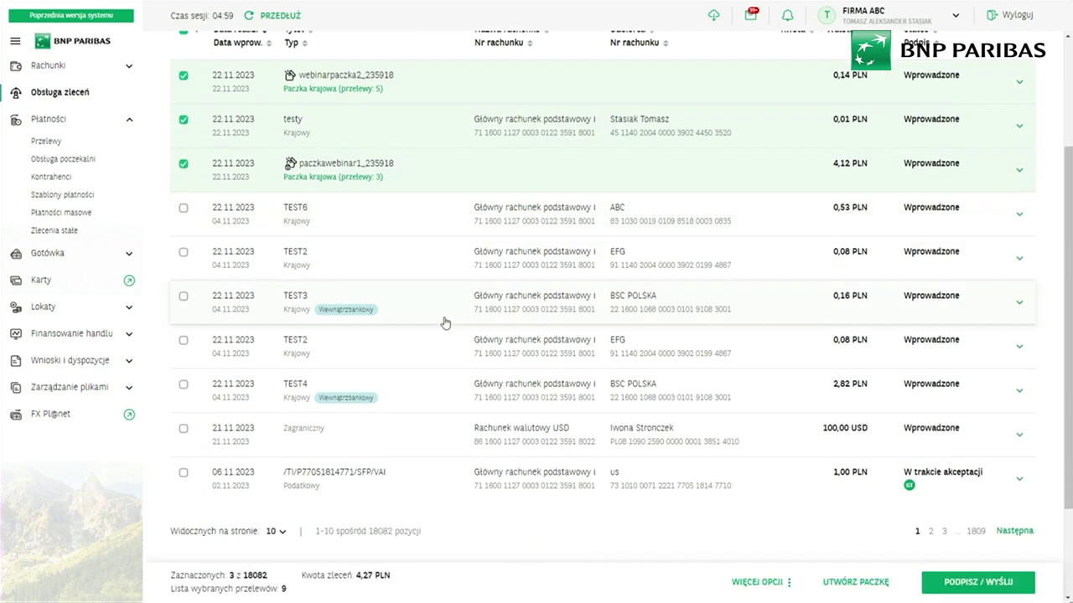
left_click(790, 582)
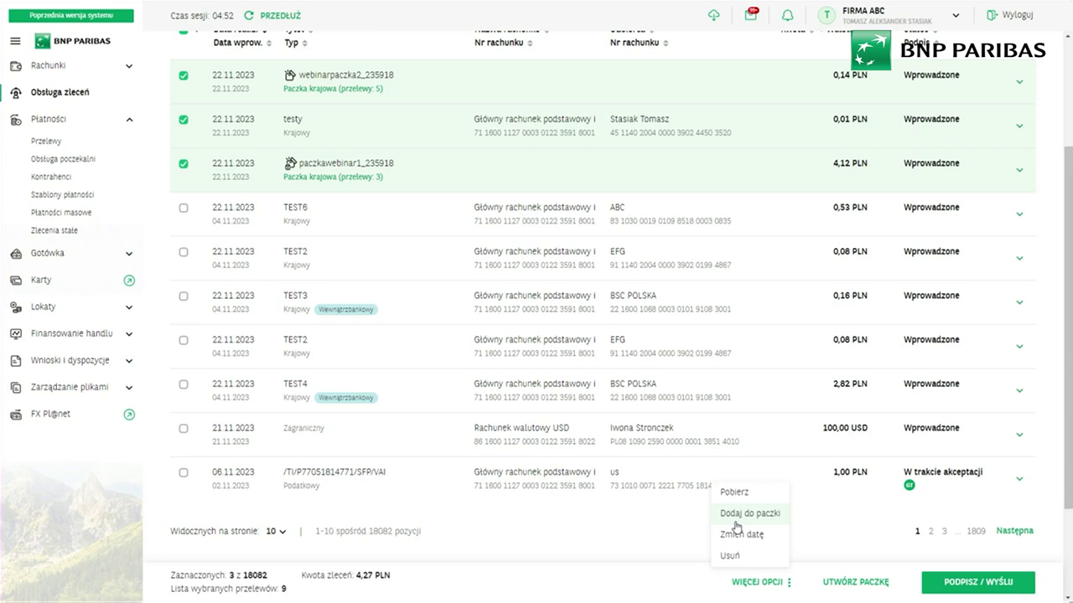
left_click(596, 580)
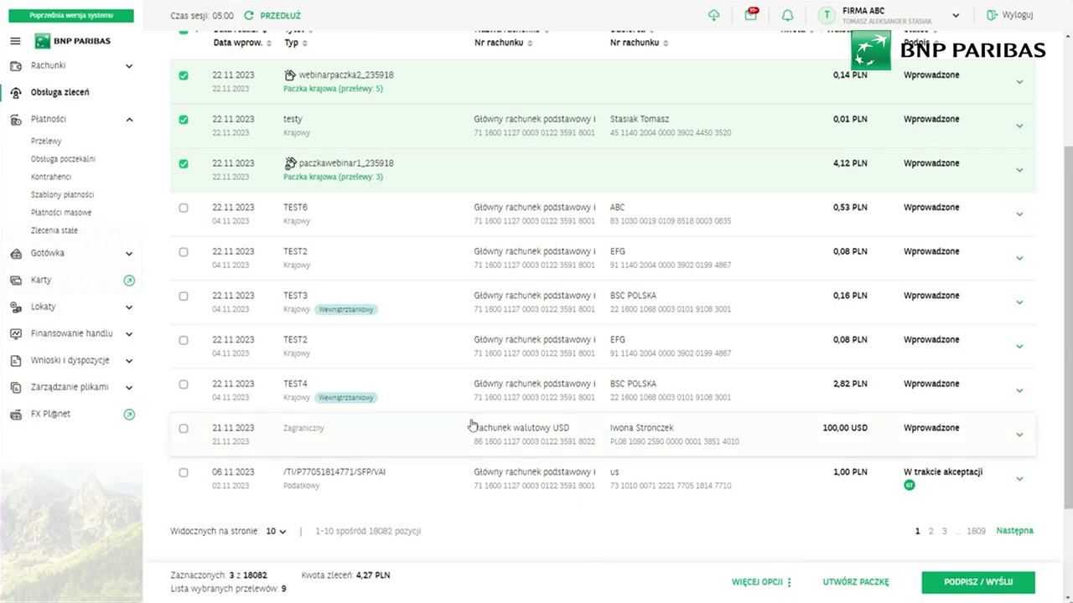
- Deselect the three selected orders and collapse the details of the testy transfer
scroll(462, 417, "up", 1)
left_click(186, 223)
left_click(185, 179)
left_click(185, 177)
left_click(185, 132)
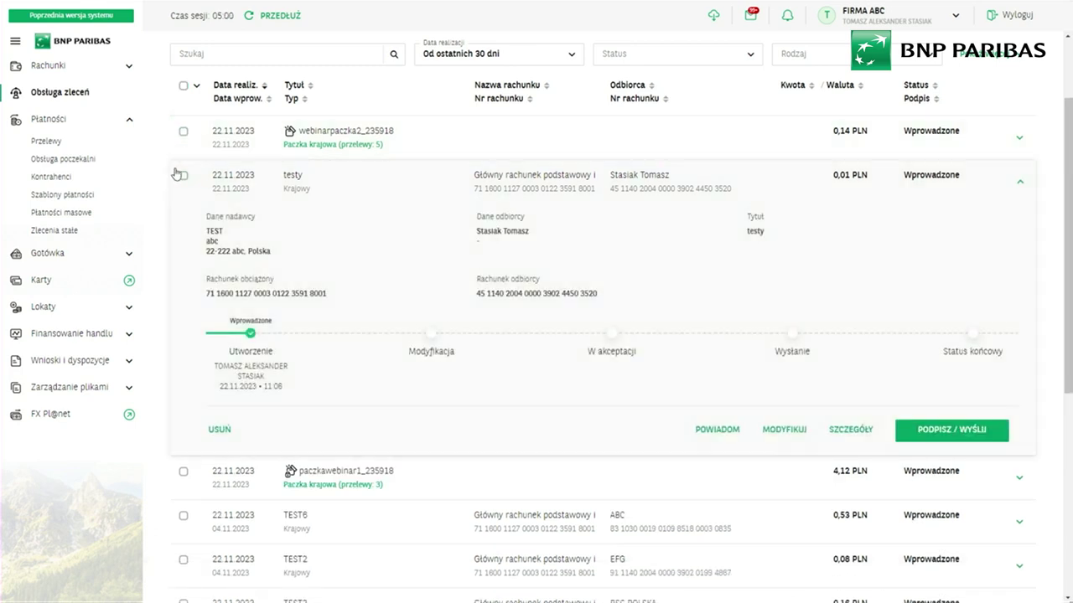
left_click(381, 178)
scroll(384, 206, "up", 2)
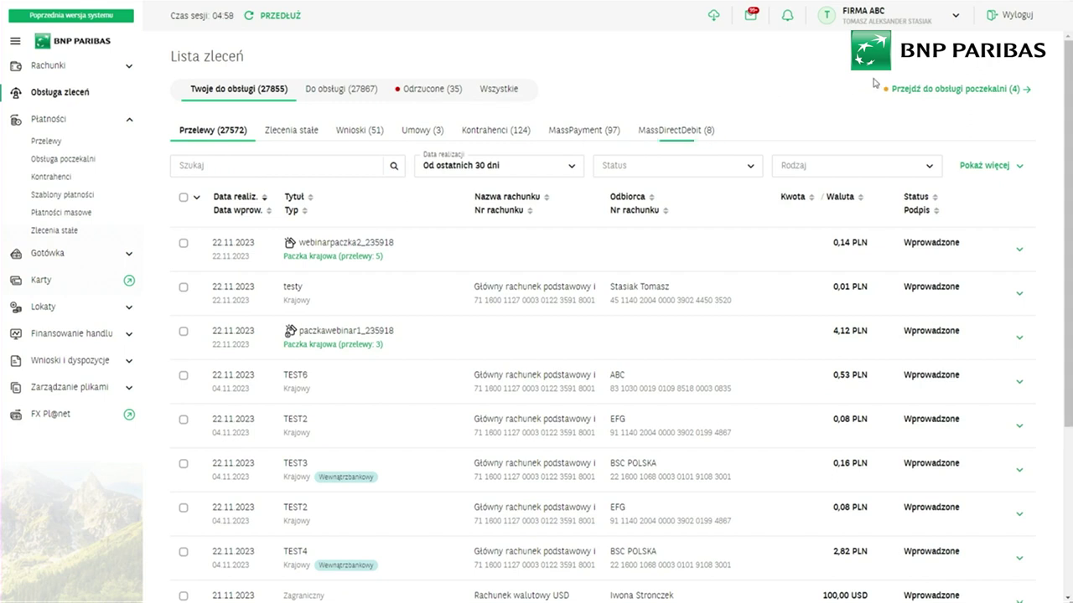
- Check the exported and imported file lists from the Przelewy page and open the import templates
left_click(47, 141)
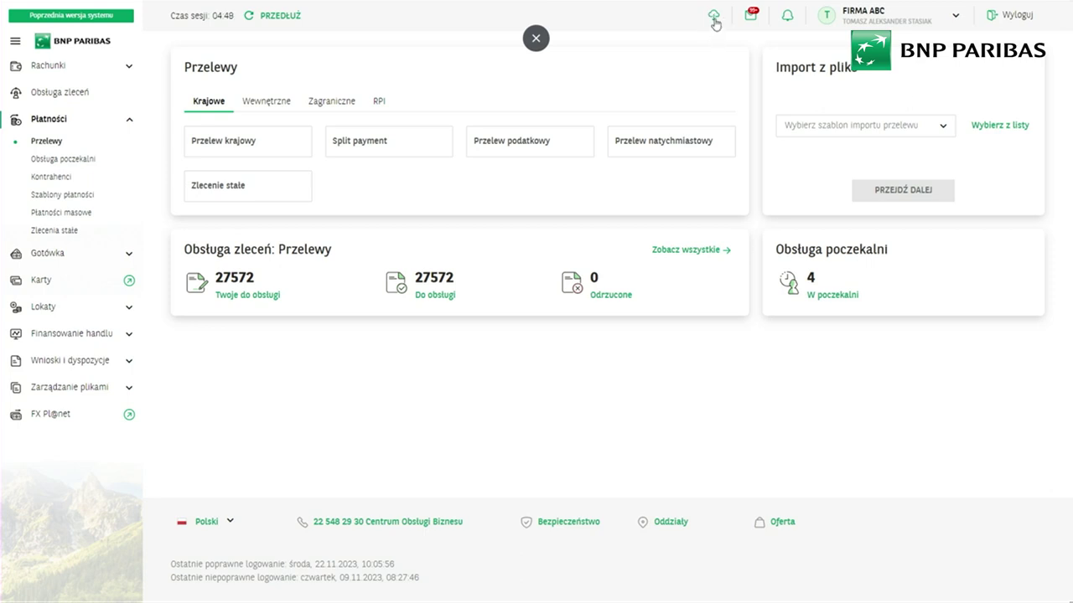
left_click(713, 17)
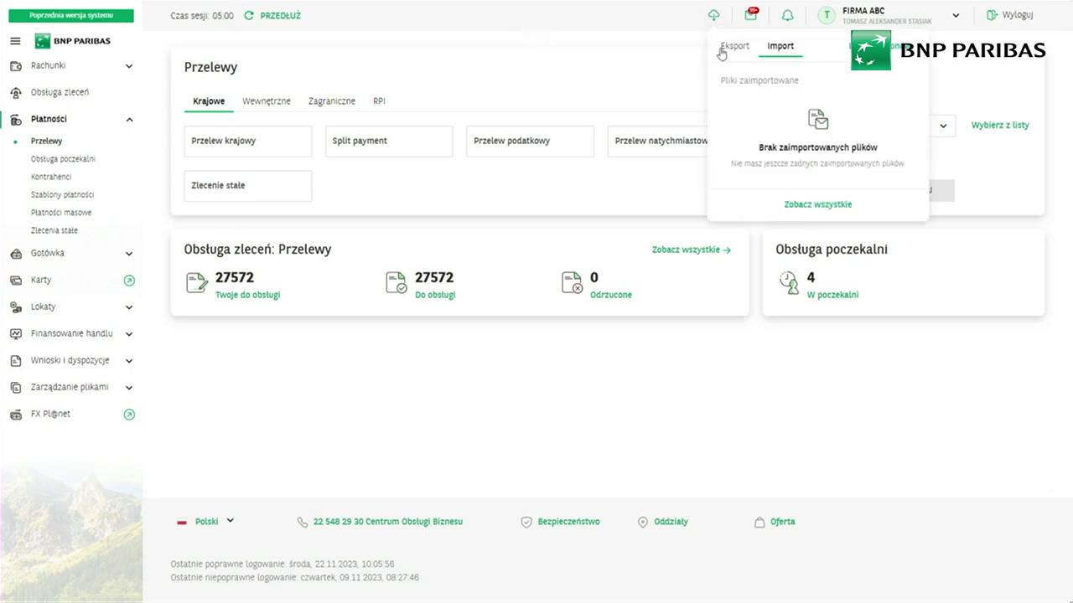
left_click(726, 46)
left_click(770, 48)
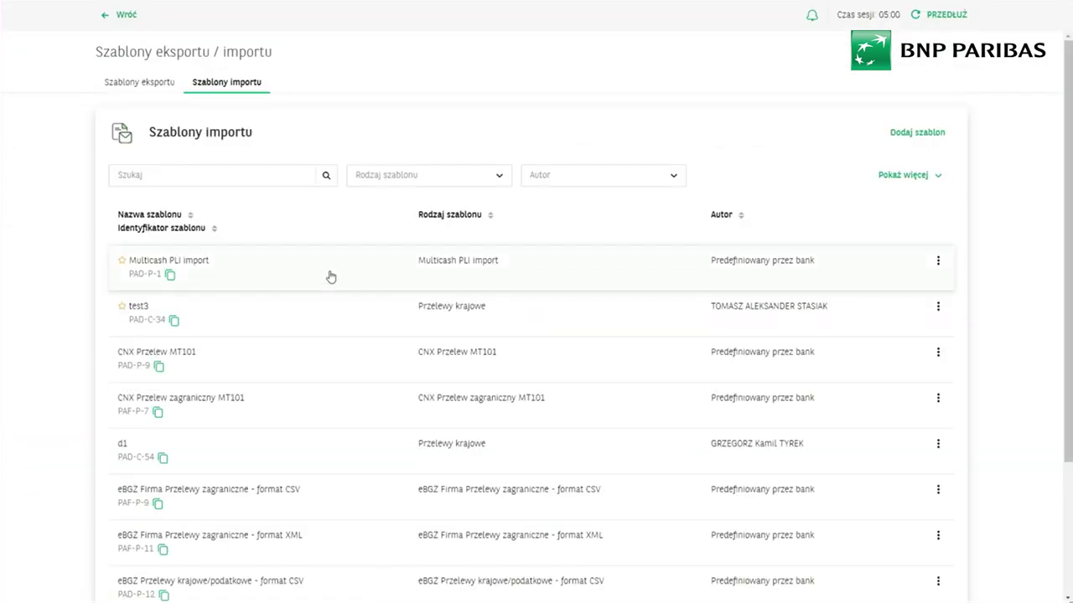
- Set the import template list to show 200 items per page and review the available templates
scroll(356, 285, "down", 3)
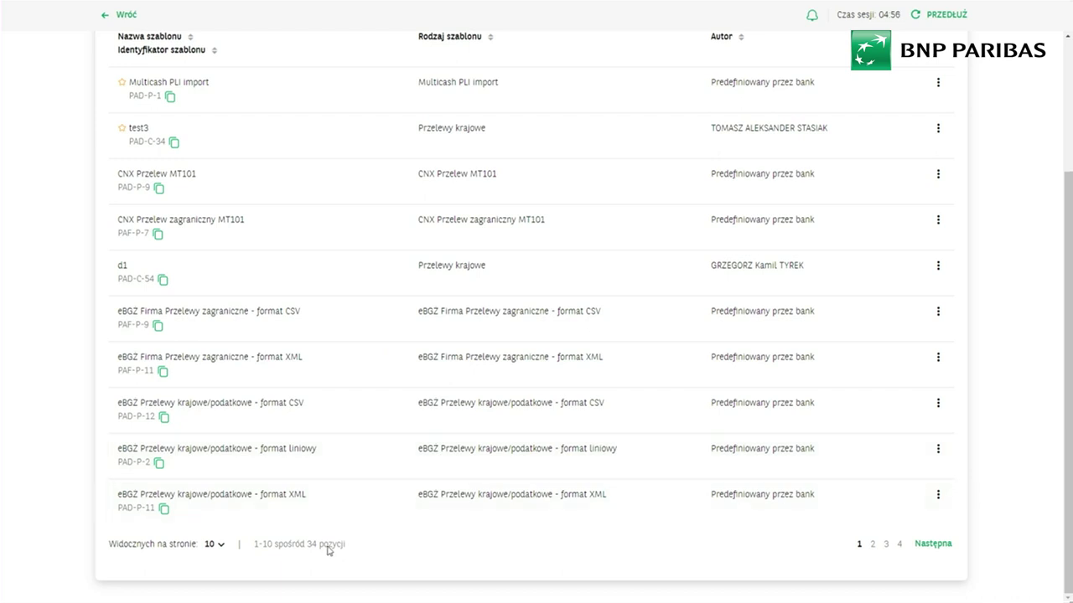
left_click(224, 545)
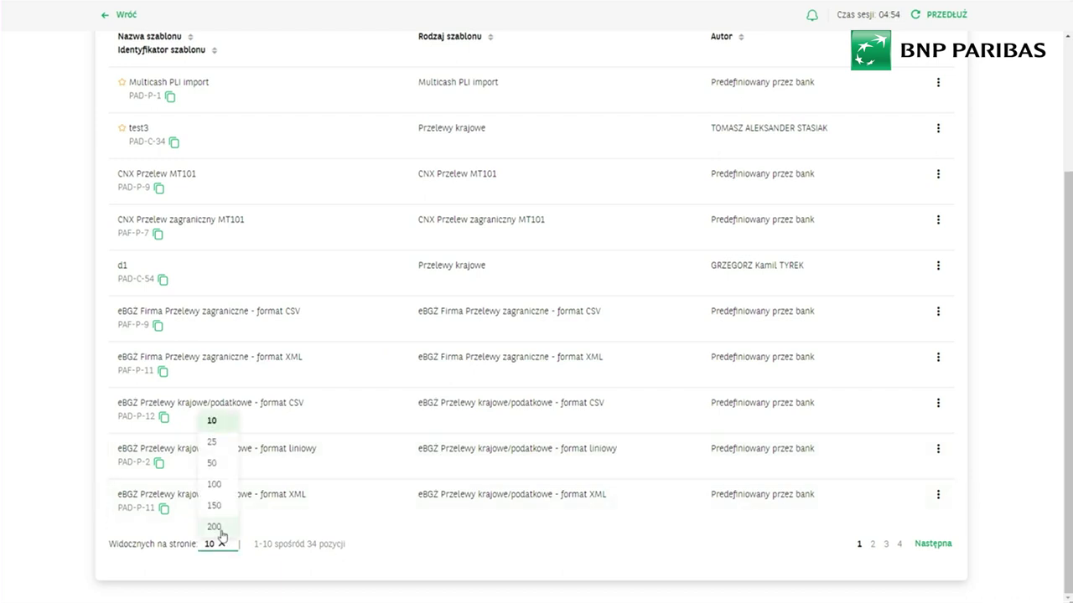
left_click(215, 527)
scroll(419, 486, "up", 3)
scroll(455, 466, "up", 1)
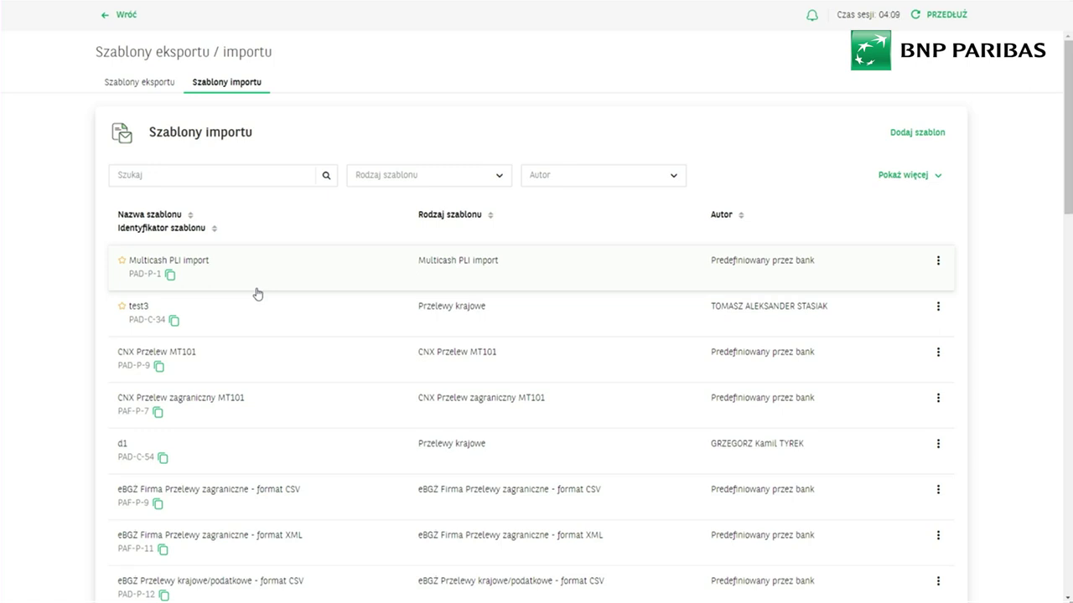
scroll(257, 293, "down", 1)
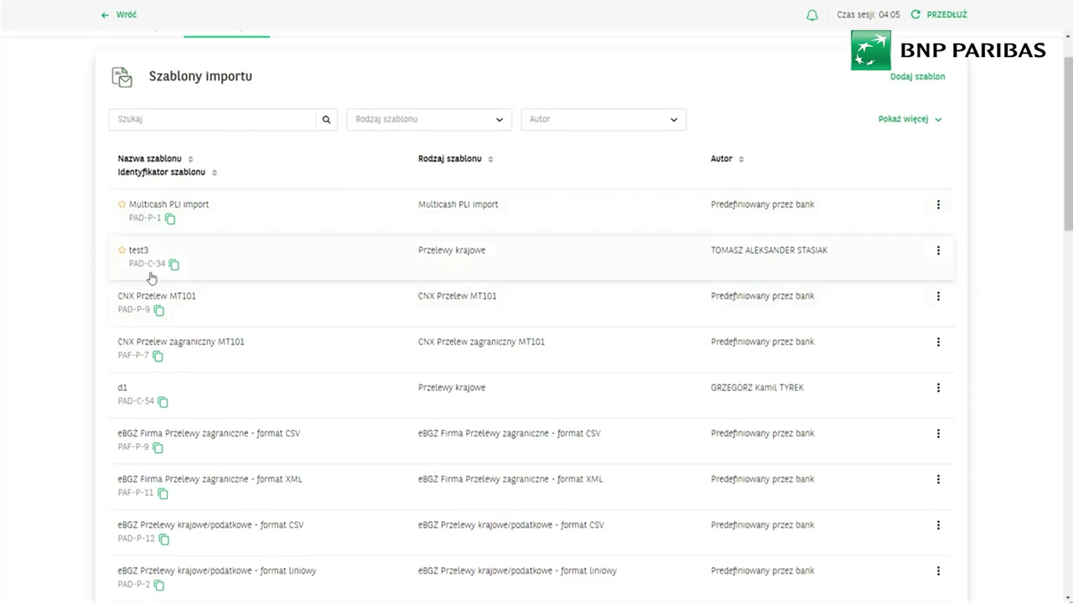
scroll(151, 278, "up", 1)
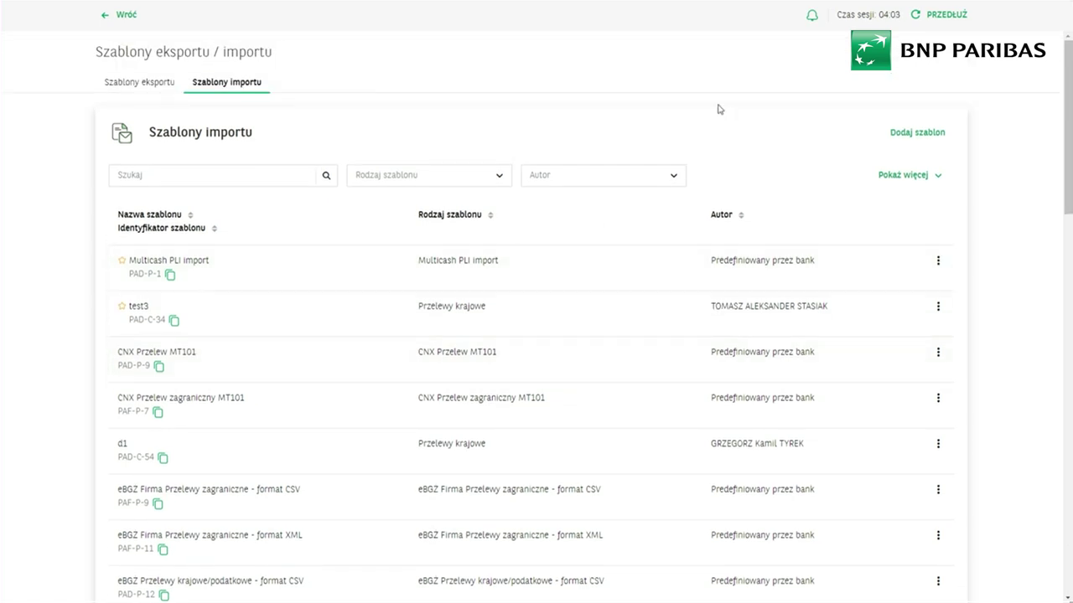
- Start a new import template of type Przelewy krajowe and review its configuration settings and file structure fields
left_click(912, 139)
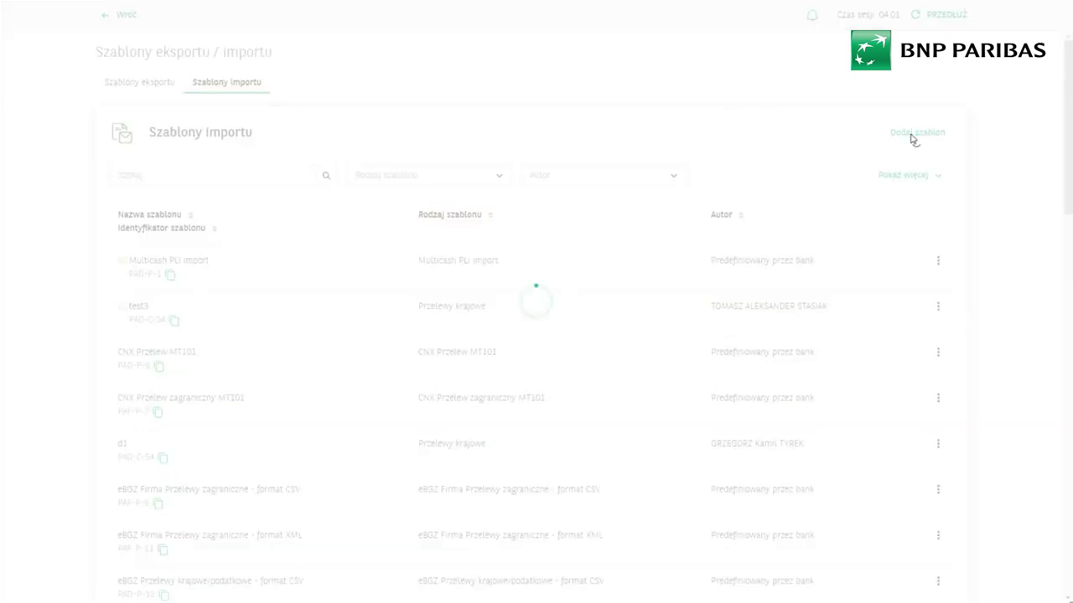
left_click(239, 125)
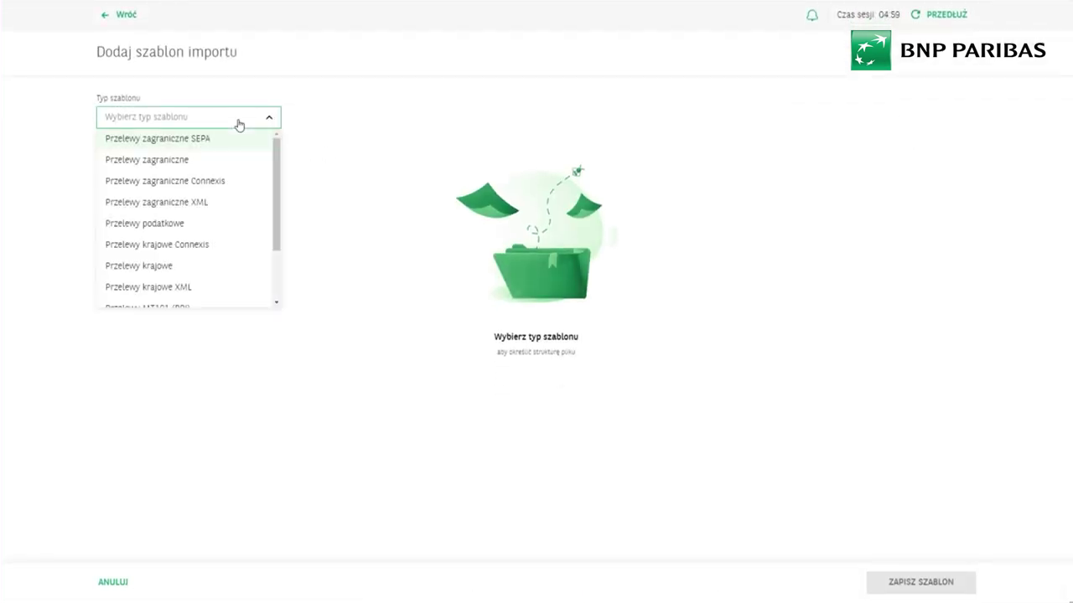
scroll(239, 208, "down", 1)
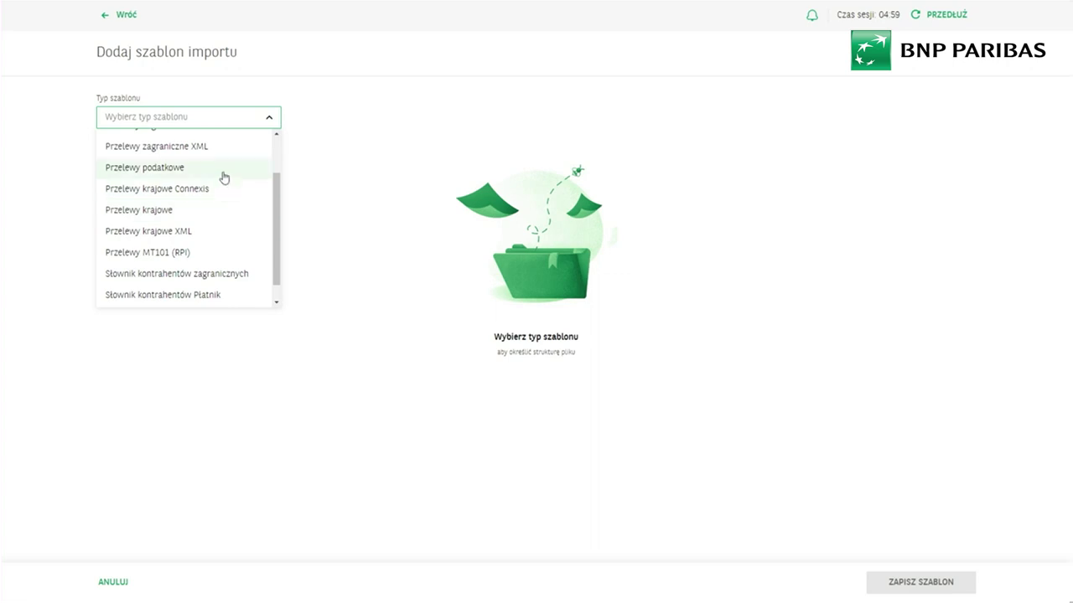
scroll(225, 213, "down", 1)
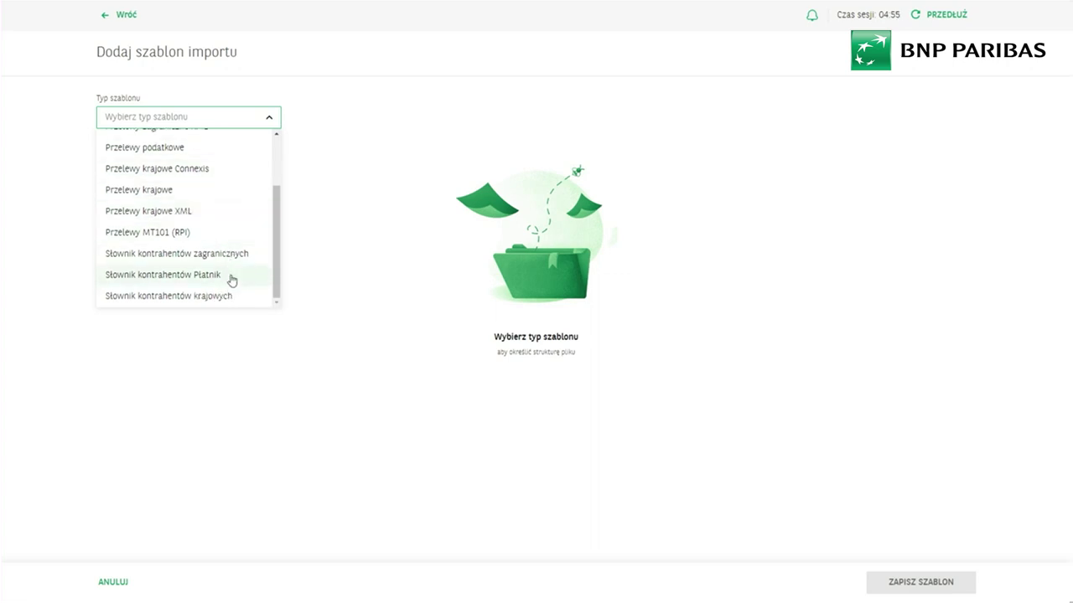
left_click(190, 191)
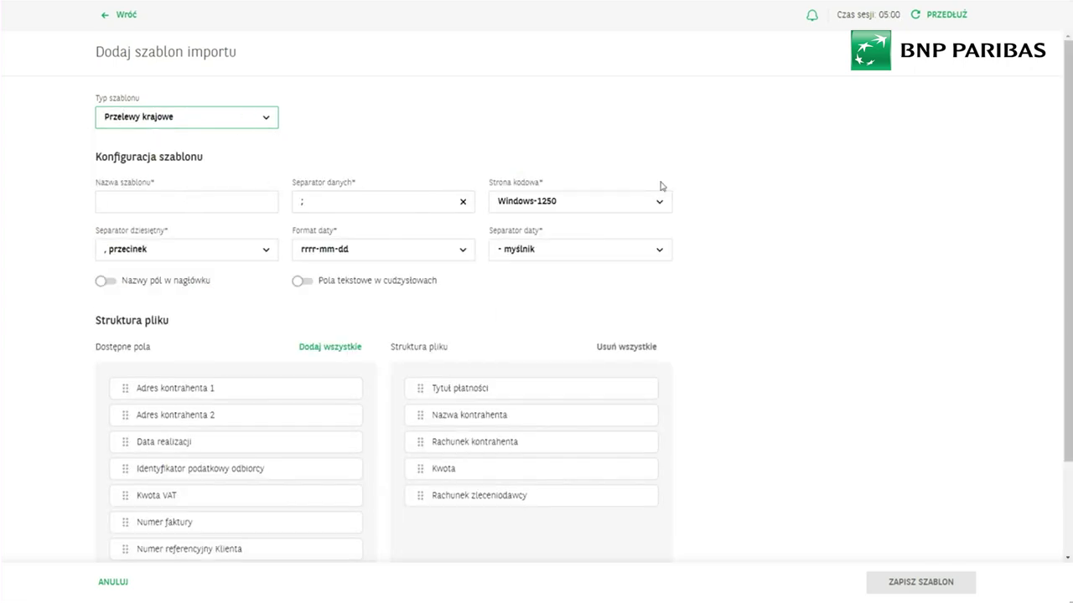
scroll(661, 184, "down", 2)
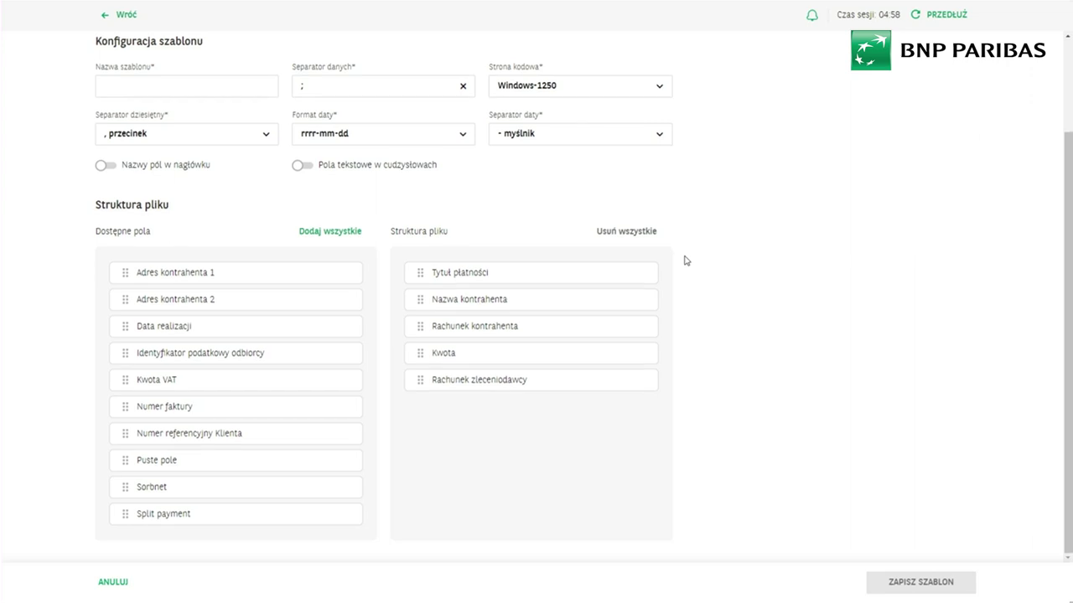
scroll(684, 261, "up", 1)
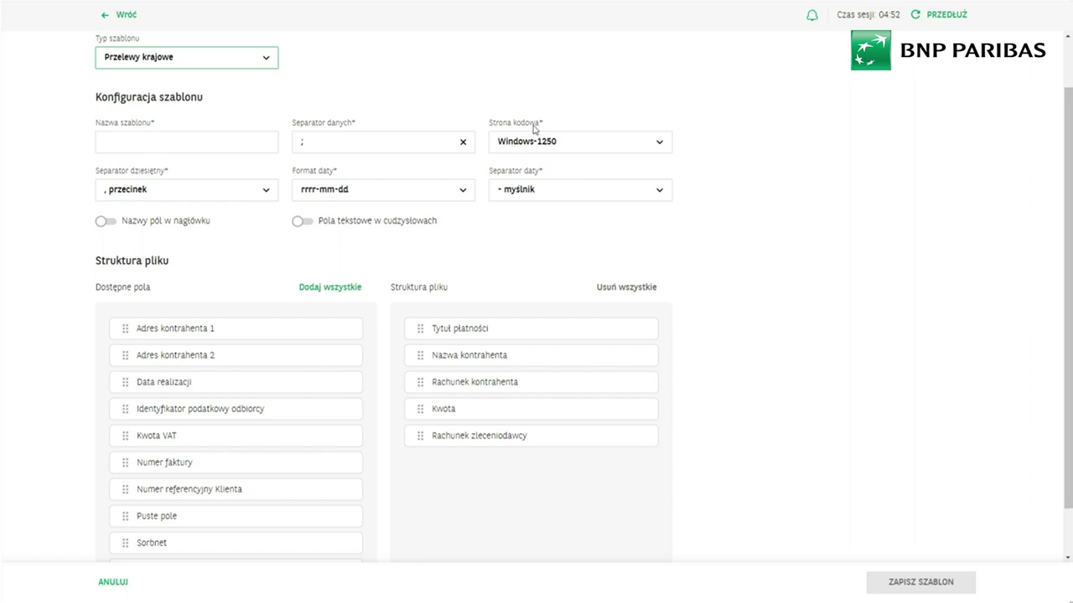
scroll(639, 250, "down", 1)
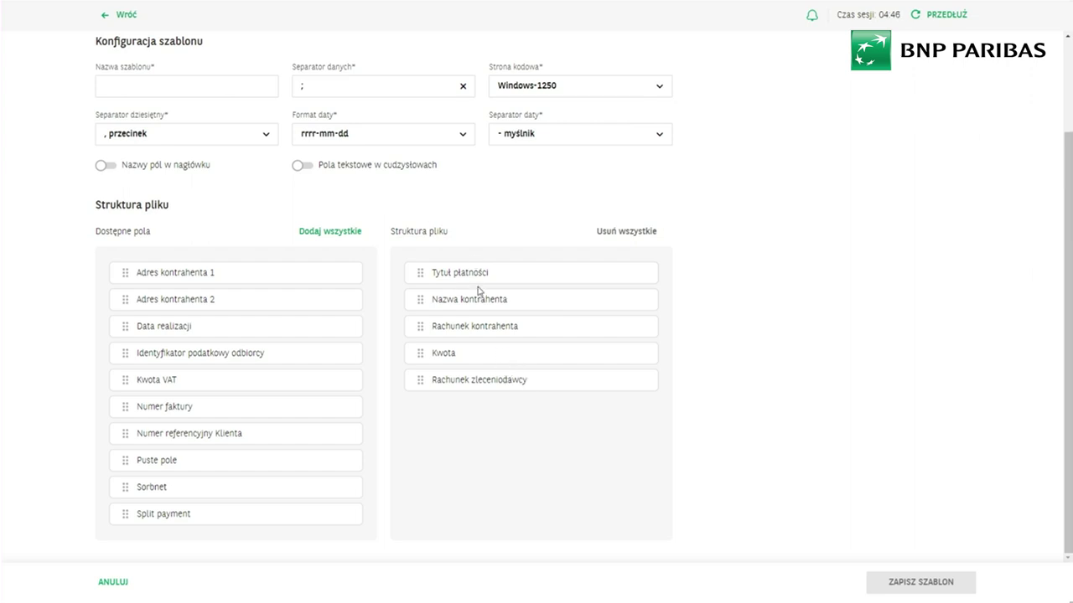
- Rearrange the file structure, adding the split payment fields below Kwota and a Puste pole below both Nazwa kontrahenta and Tytuł płatności
left_click_drag(474, 275, 486, 382)
left_click_drag(218, 353, 477, 338)
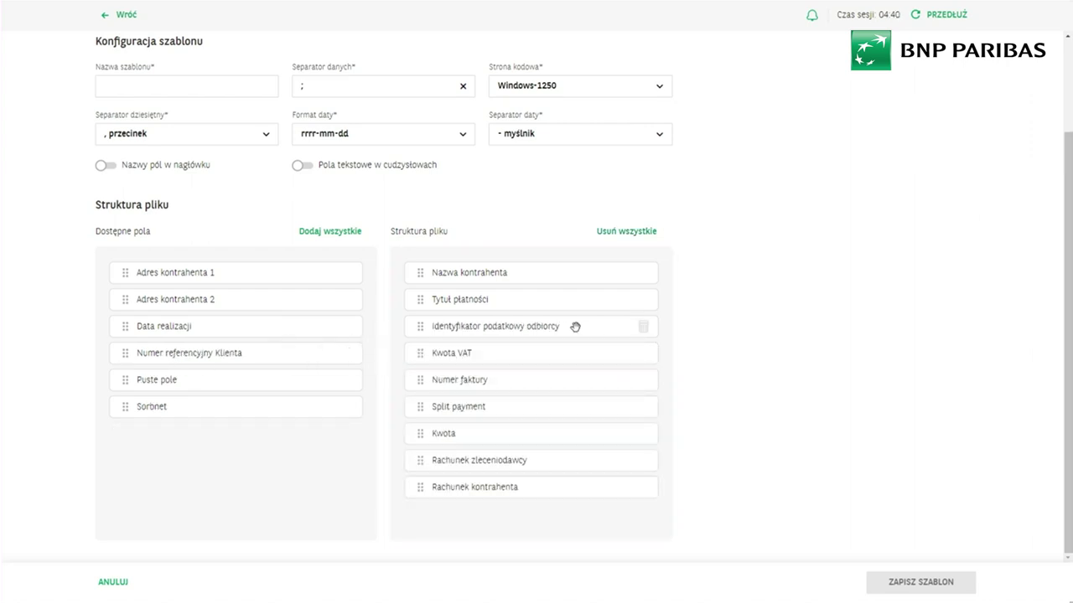
left_click_drag(574, 326, 515, 335)
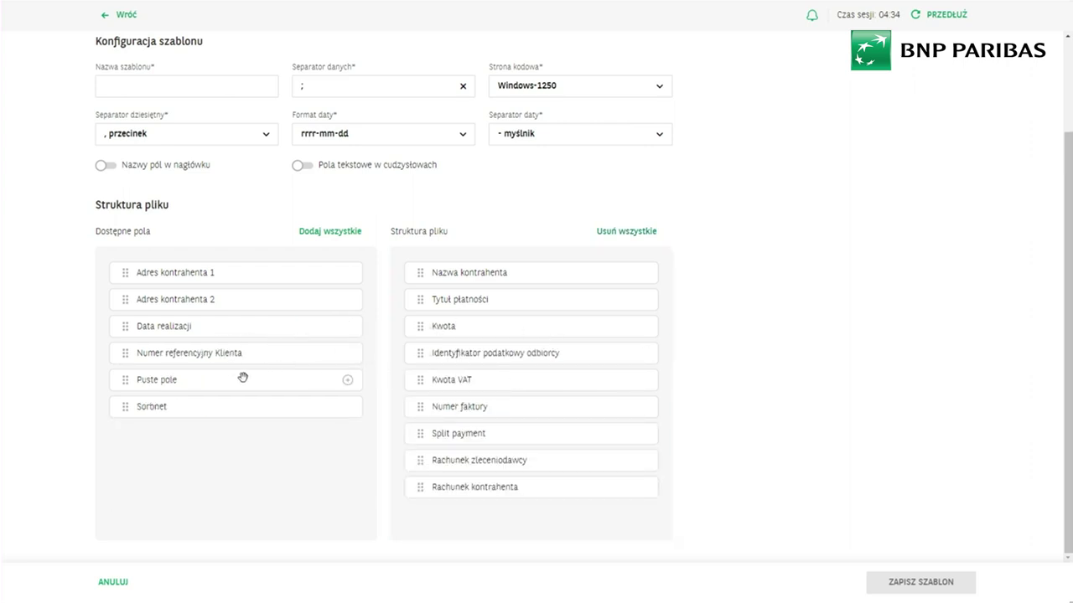
left_click_drag(220, 387, 508, 300)
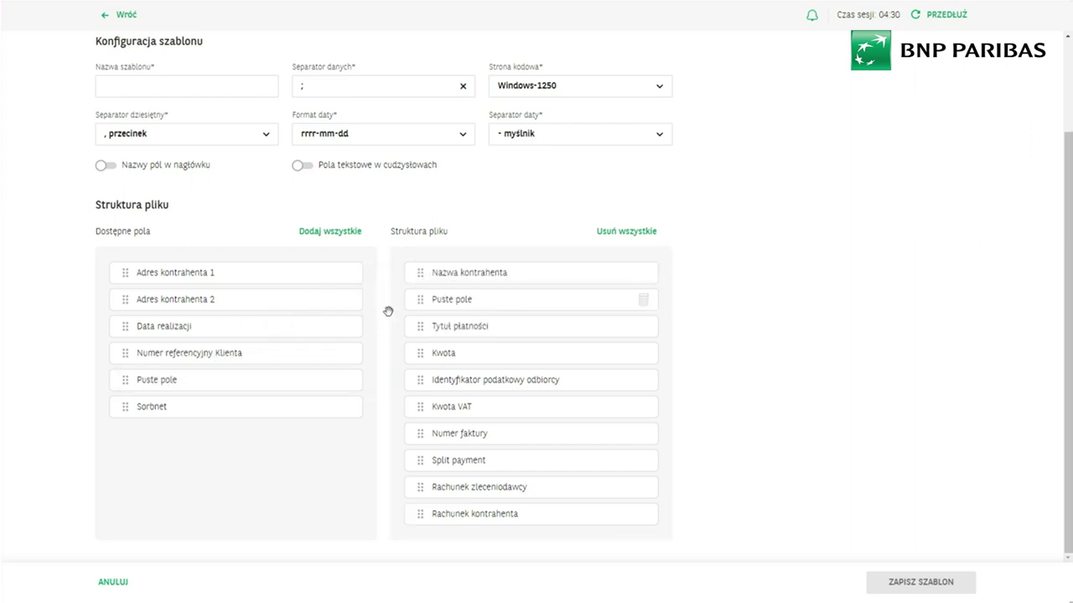
left_click_drag(201, 381, 496, 355)
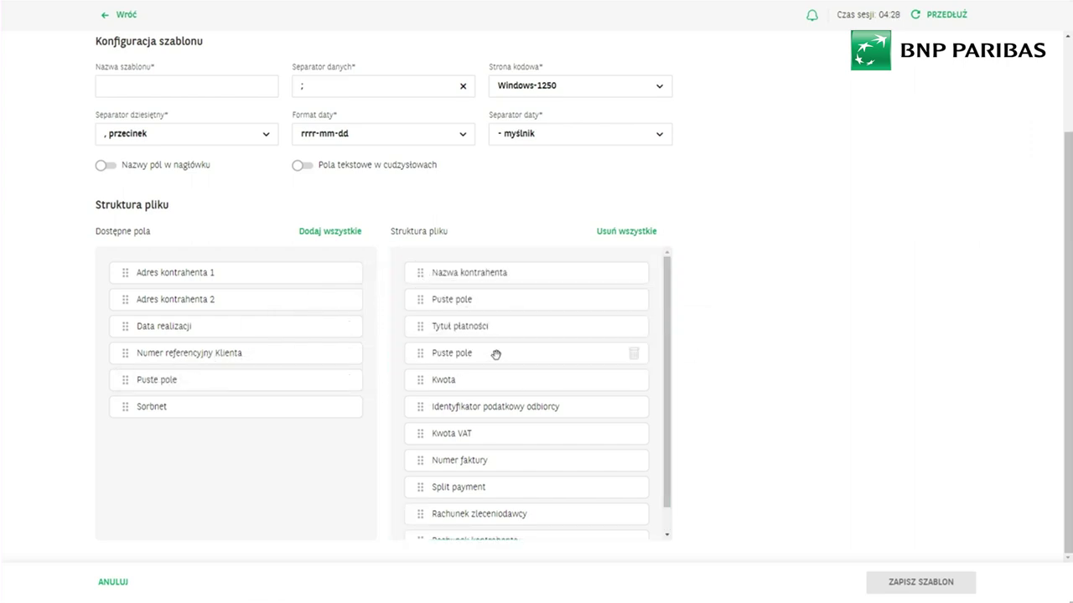
- Move Rachunek zleceniodawcy above Split payment in the file structure and discard the draft import template
scroll(496, 356, "down", 1)
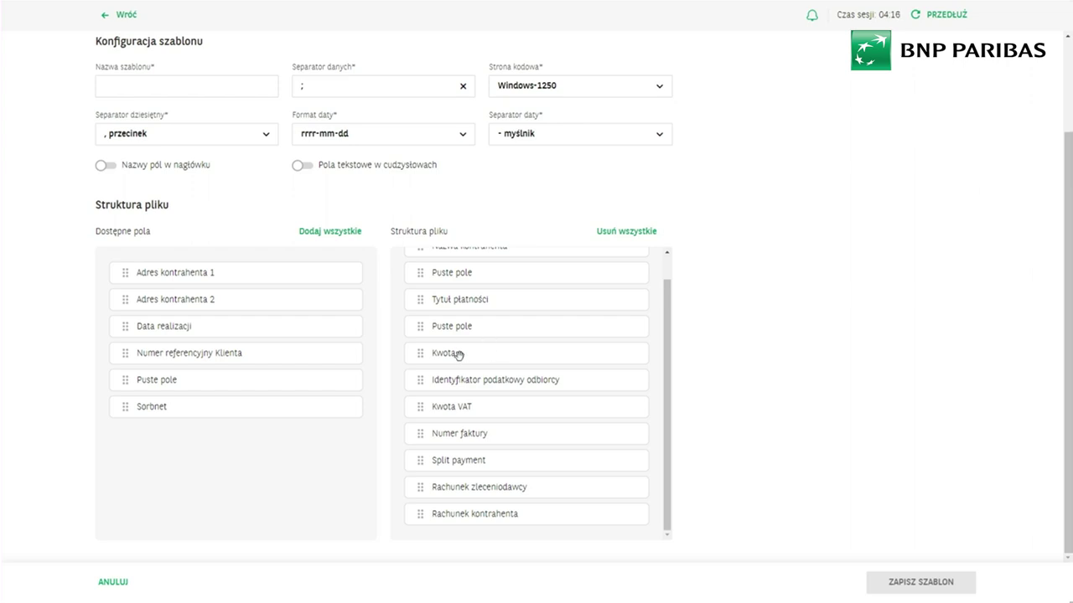
left_click_drag(486, 486, 489, 460)
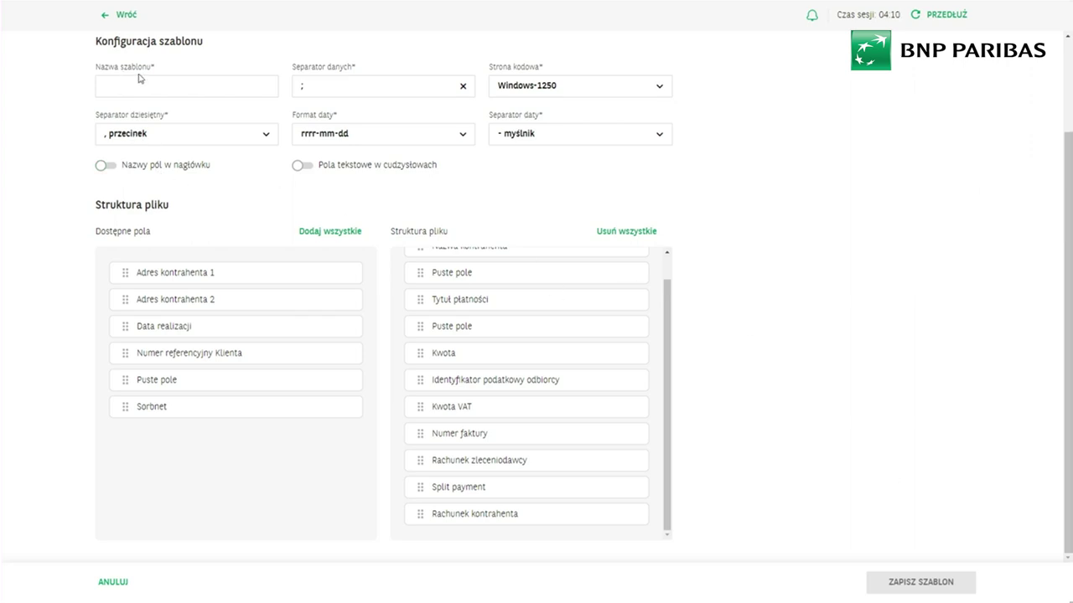
left_click(125, 16)
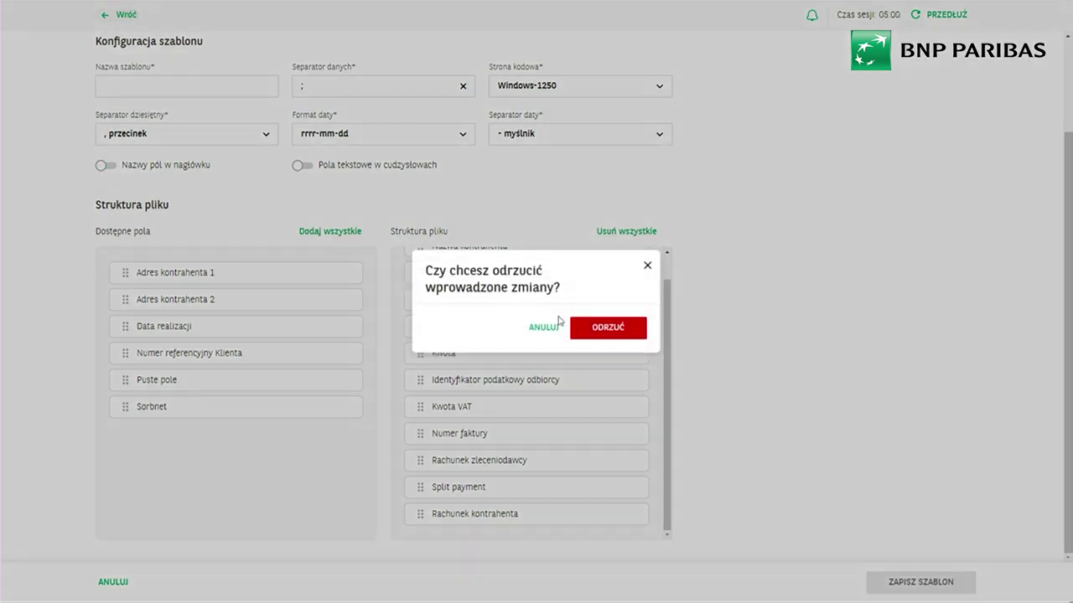
left_click(579, 328)
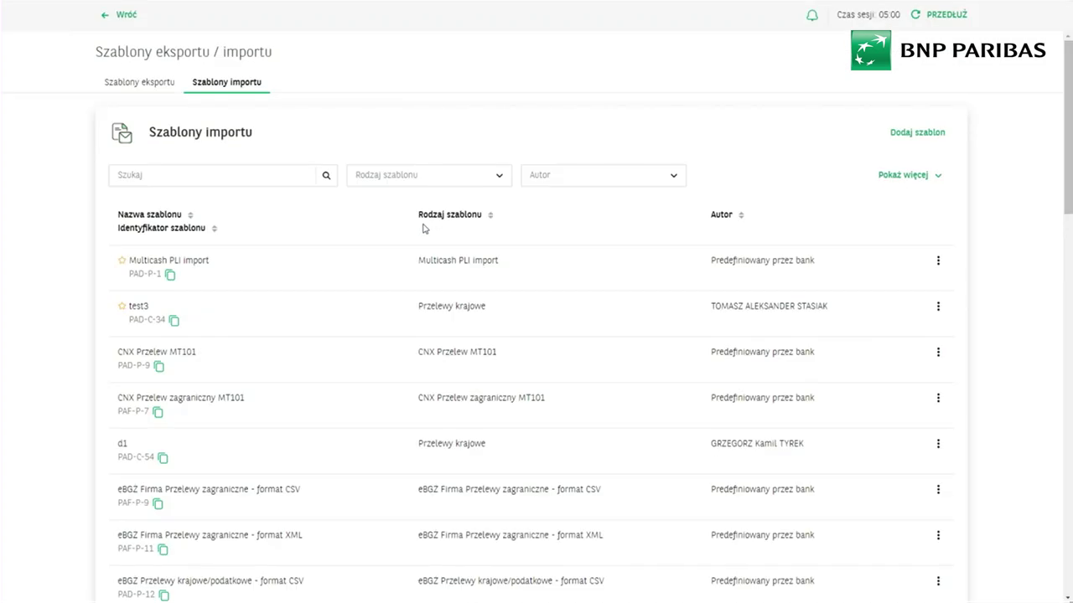
- Check the export templates, return to the Przelewy page and view the template choices for importing from a file
left_click(138, 82)
left_click(128, 16)
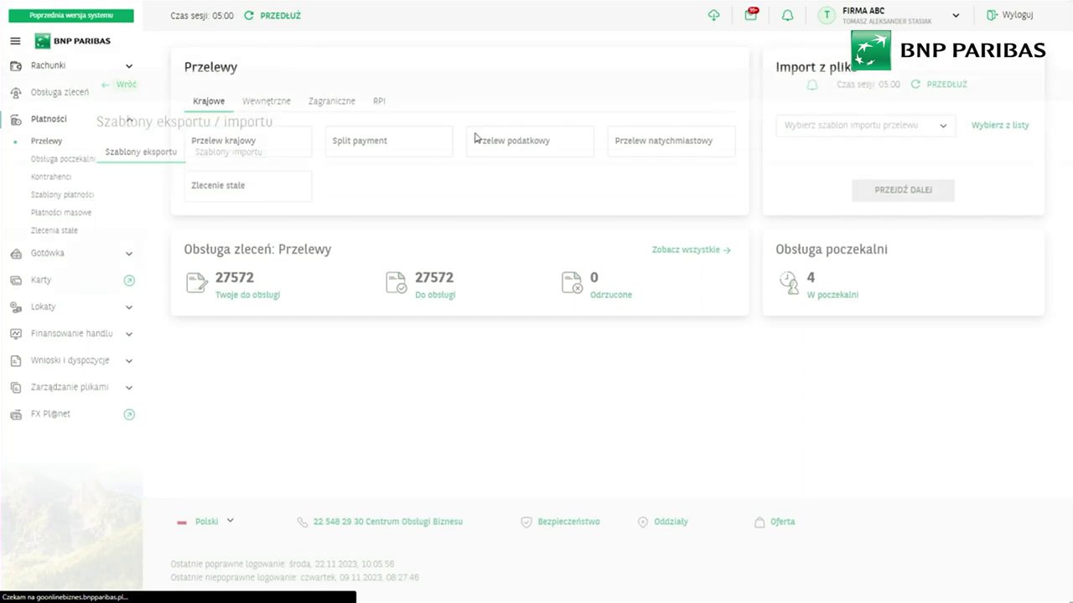
left_click(802, 125)
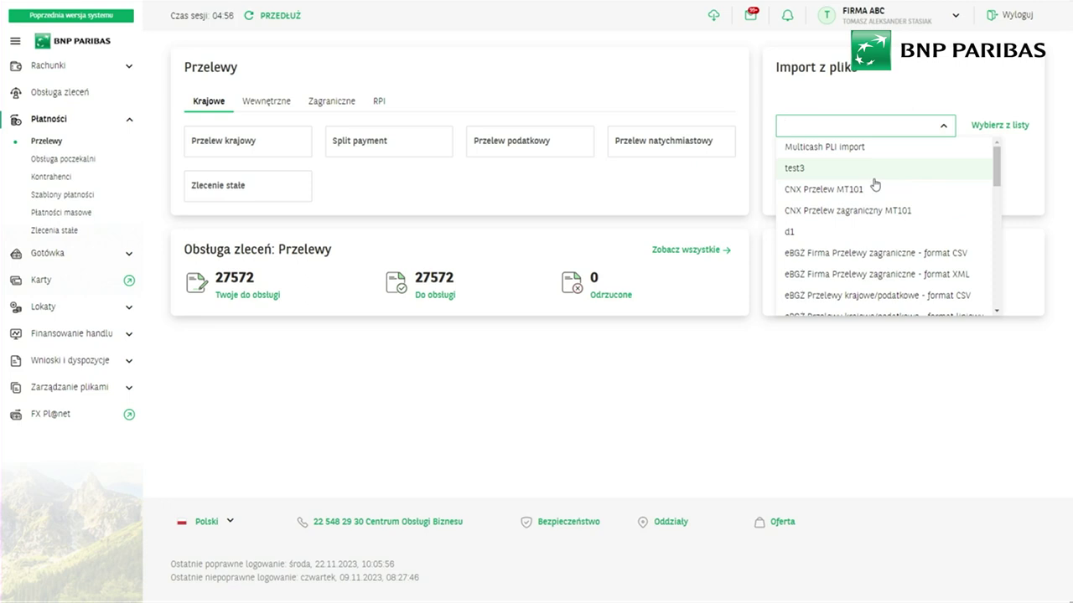
left_click(865, 90)
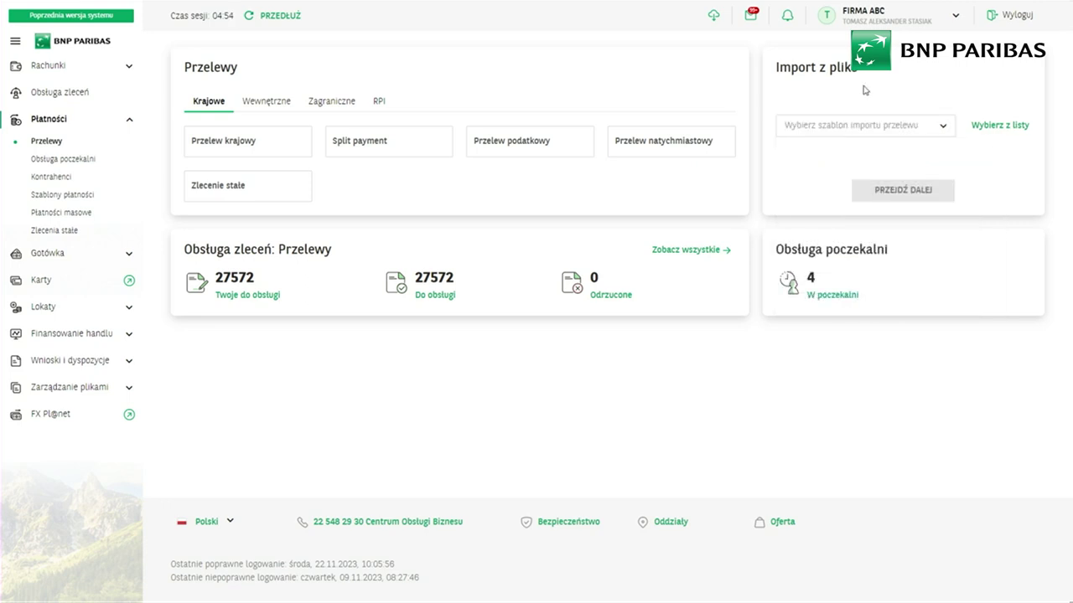
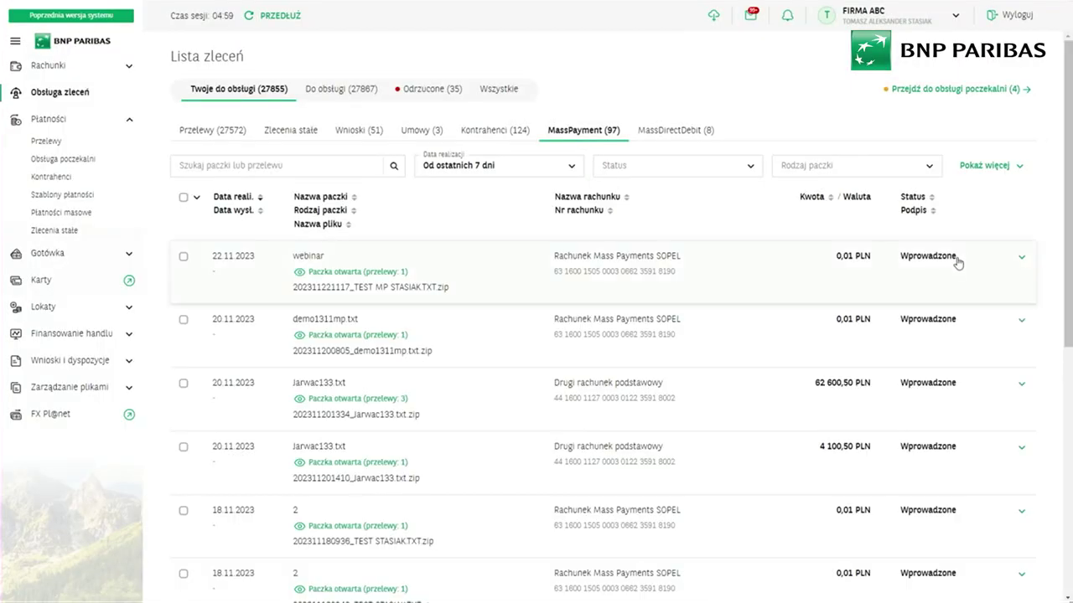
- Preview the webinar package's details in the MassPayment orders and try selecting the webinar and demo1311mp.txt packages
left_click(961, 258)
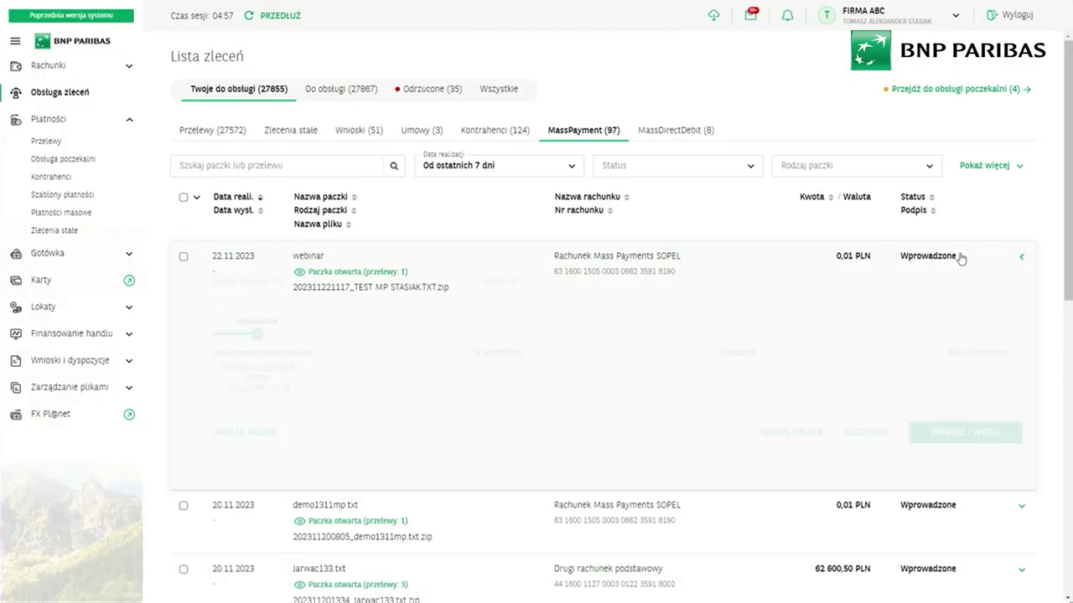
left_click(926, 265)
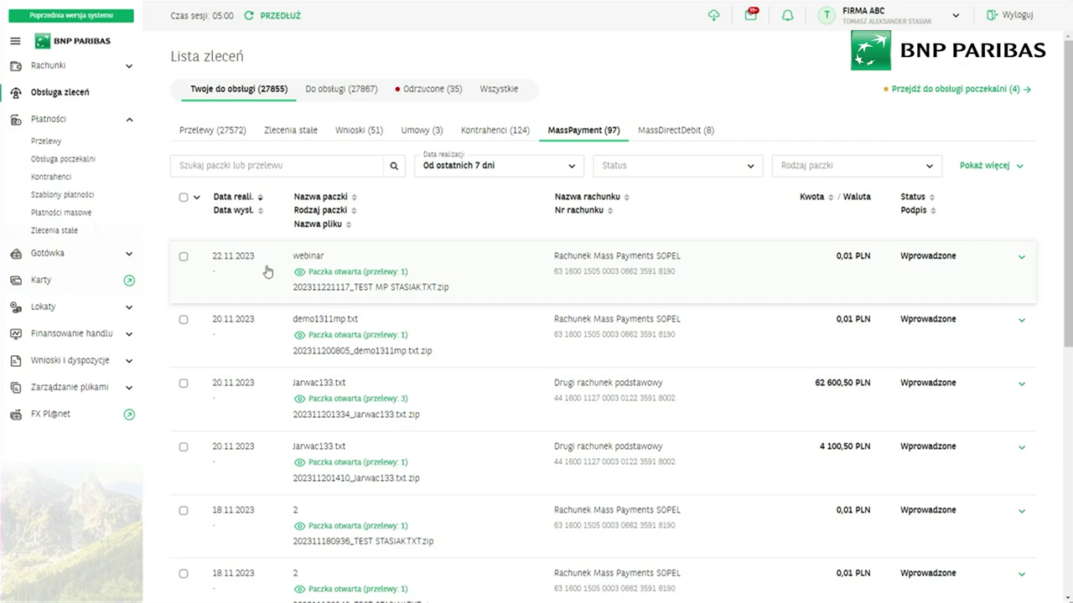
left_click(184, 258)
left_click(183, 320)
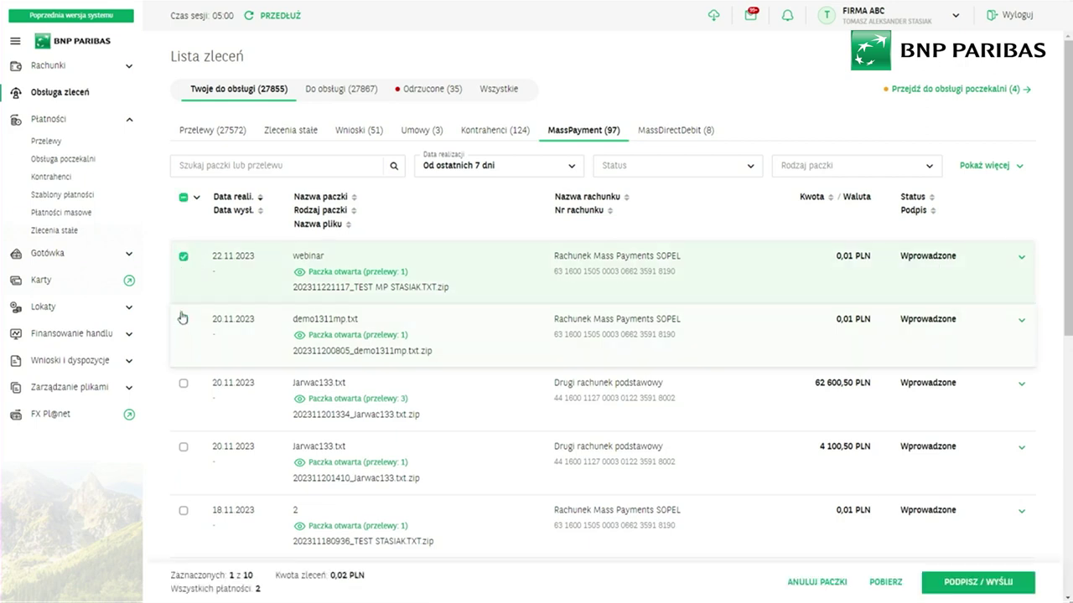
left_click(184, 257)
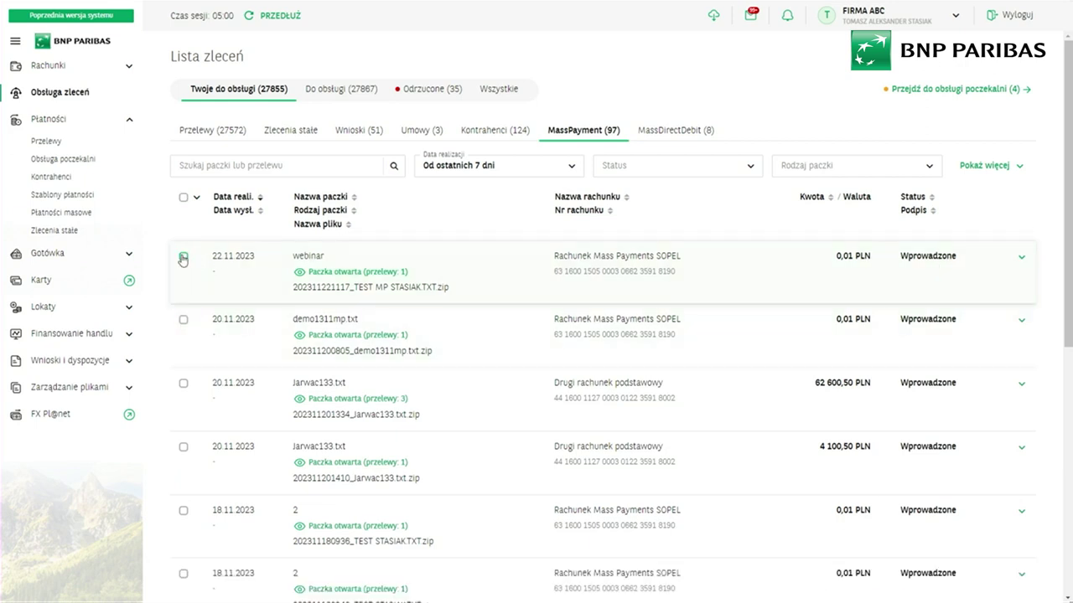
- Expand the webinar package, select it together with the demo1311mp.txt package, and submit both for authorization
left_click(903, 268)
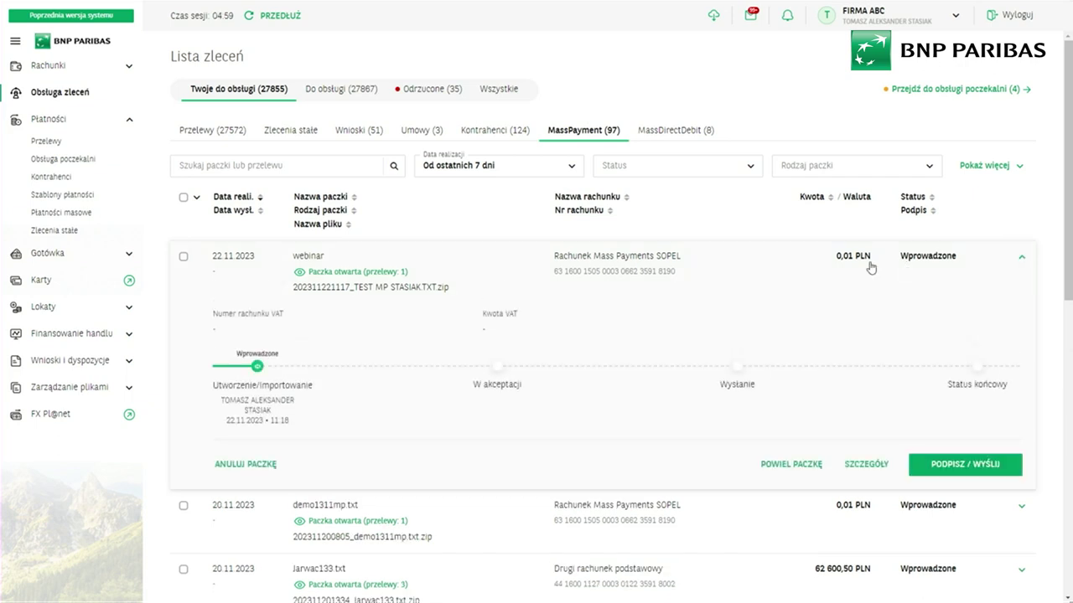
left_click(183, 257)
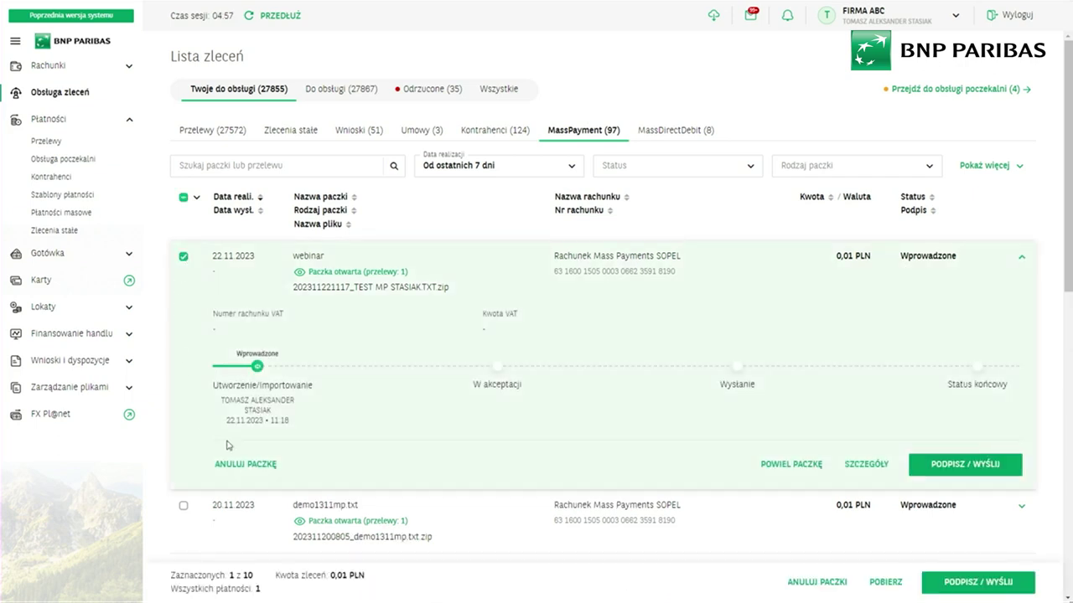
left_click(183, 506)
scroll(720, 514, "down", 1)
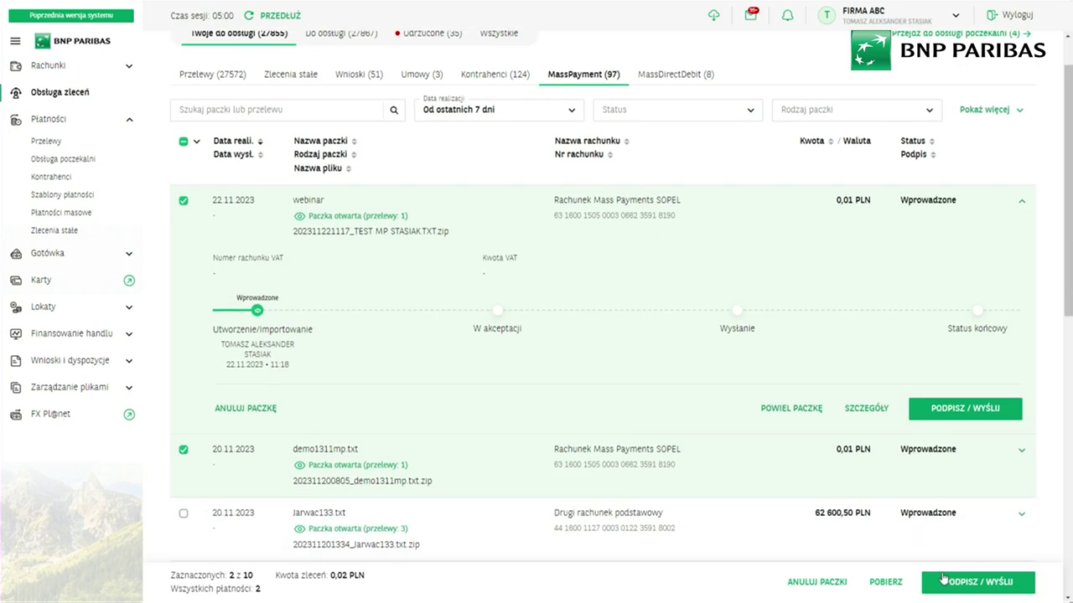
left_click(942, 584)
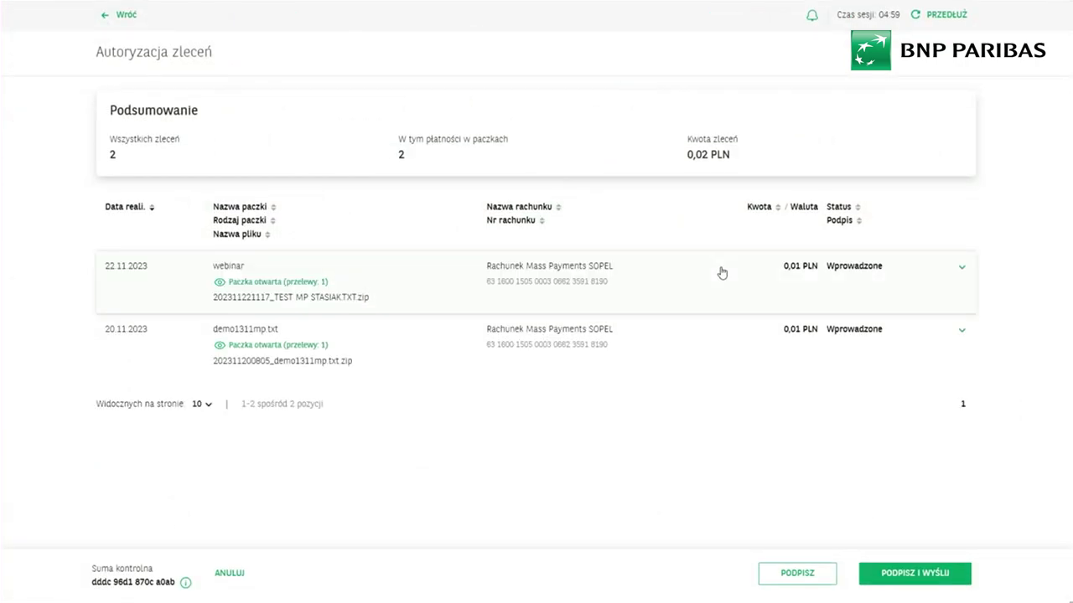
- Check the webinar package in the authorization summary, sign and send both packages, and dismiss the notification
left_click(905, 275)
left_click(905, 275)
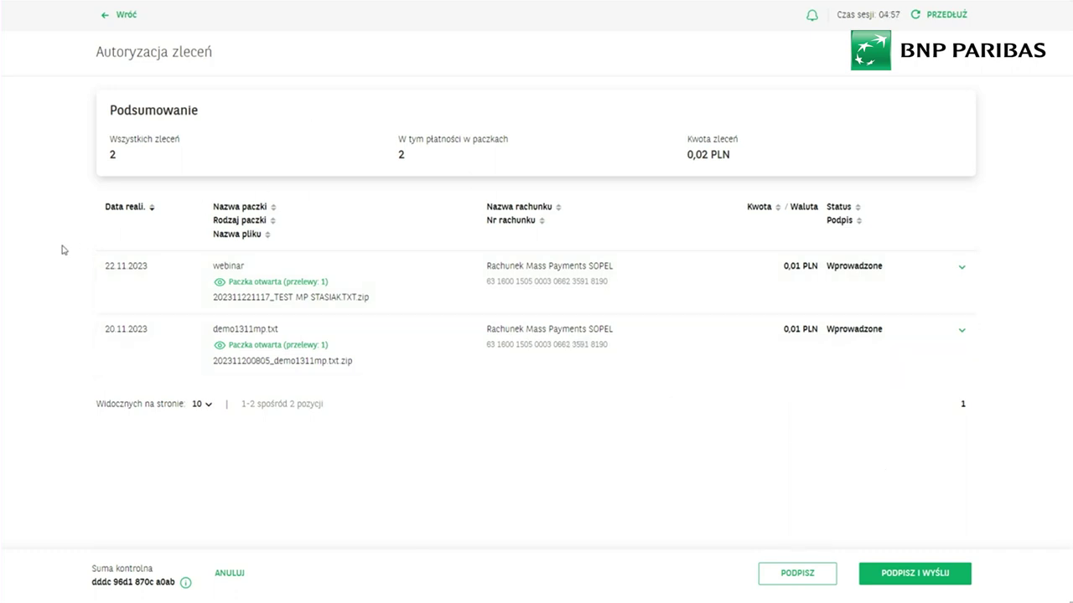
left_click(912, 580)
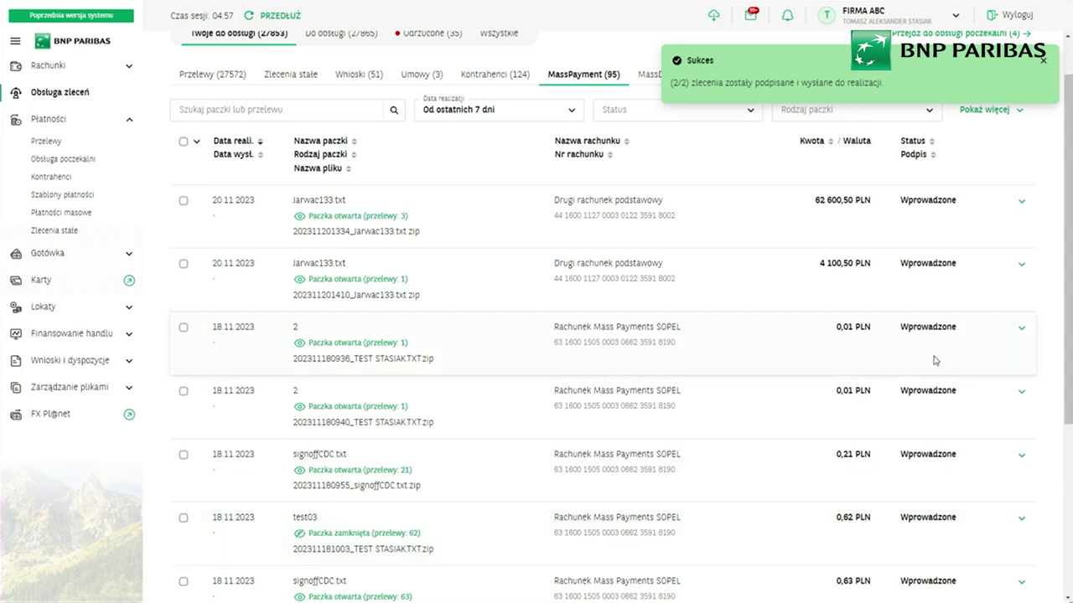
scroll(734, 279, "up", 1)
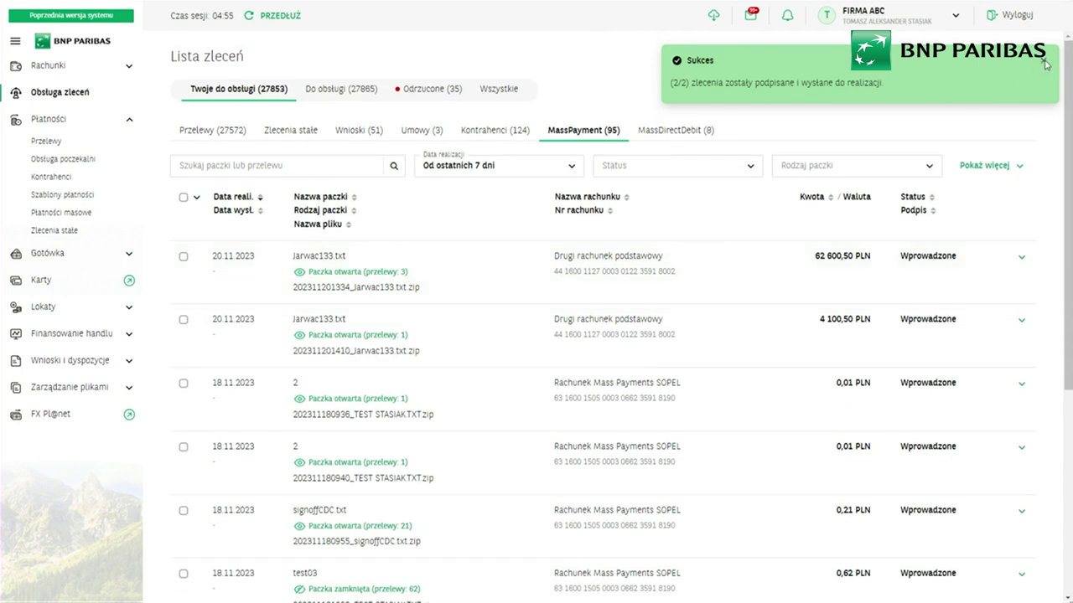
left_click(1043, 63)
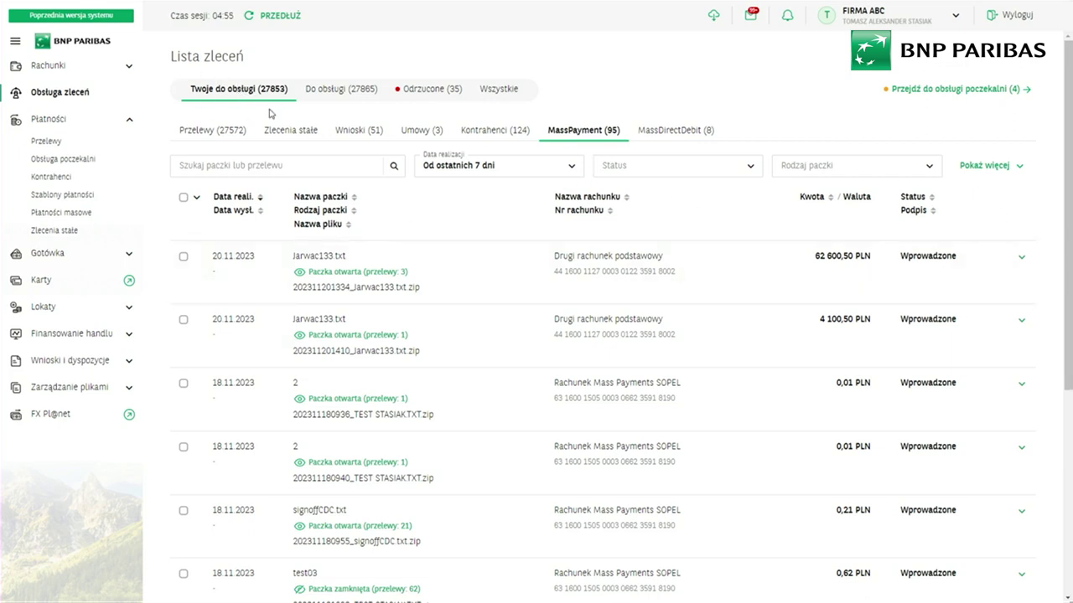
- Show all MassPayment orders and check the statuses of the signed packages
left_click(488, 89)
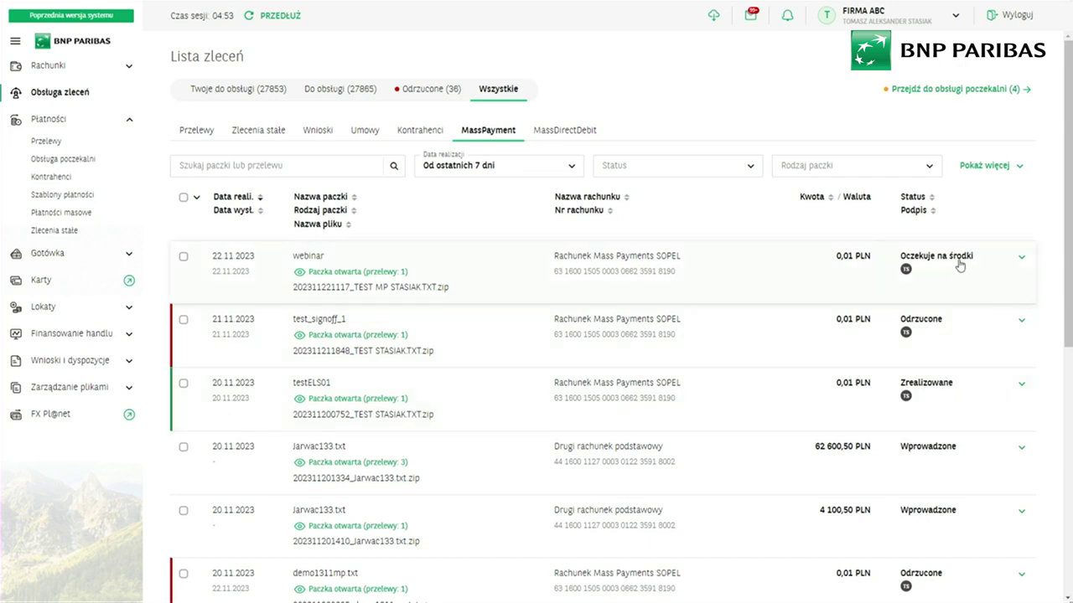
scroll(964, 273, "down", 1)
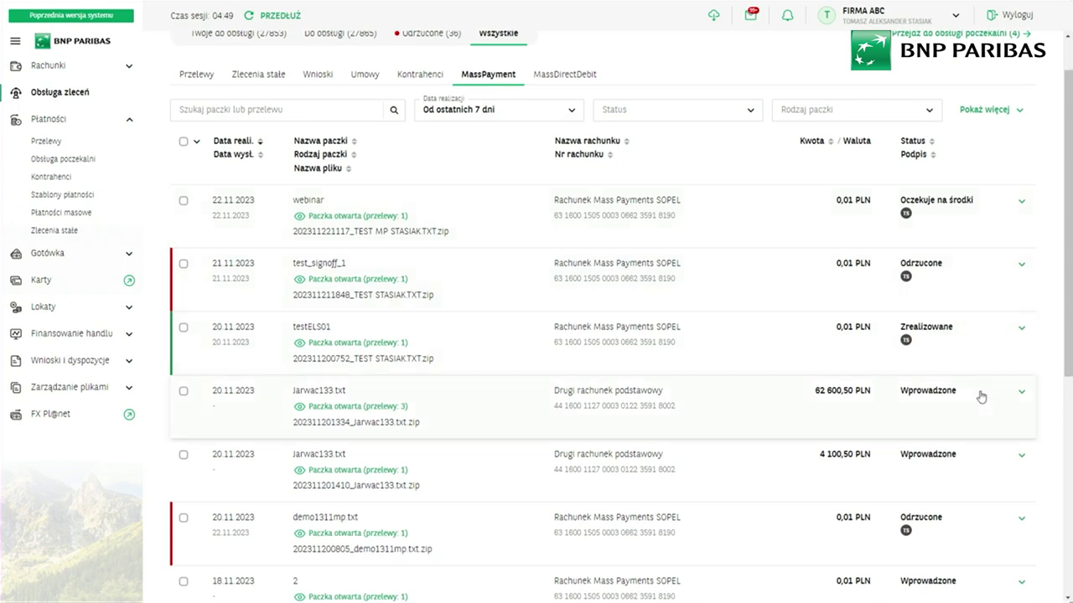
scroll(980, 391, "down", 1)
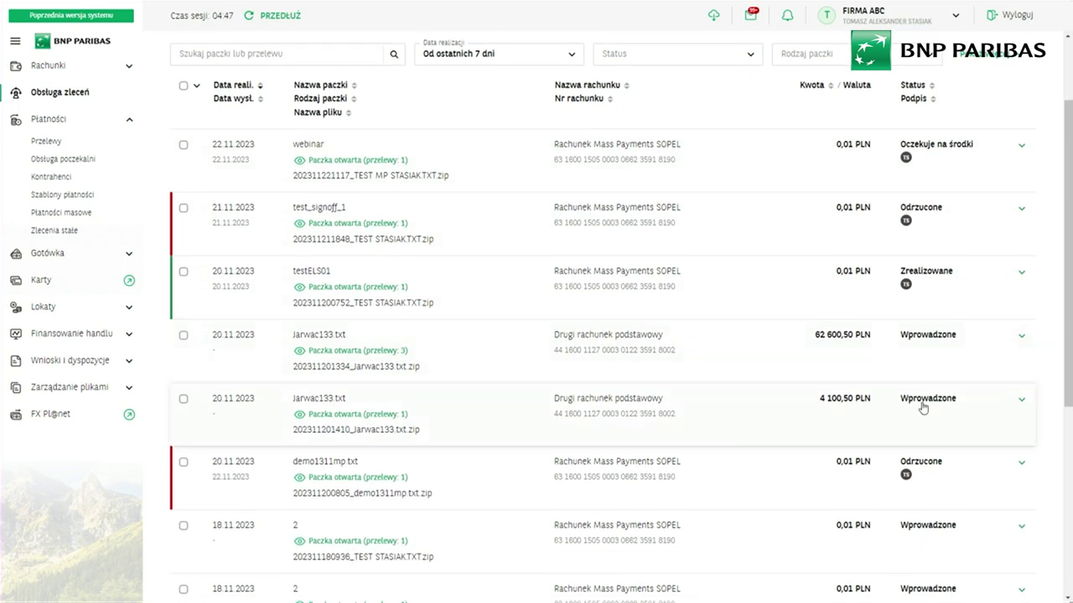
- Open the MassPayment overview in the mass payments section to check the summary of order handling
scroll(1016, 459, "up", 2)
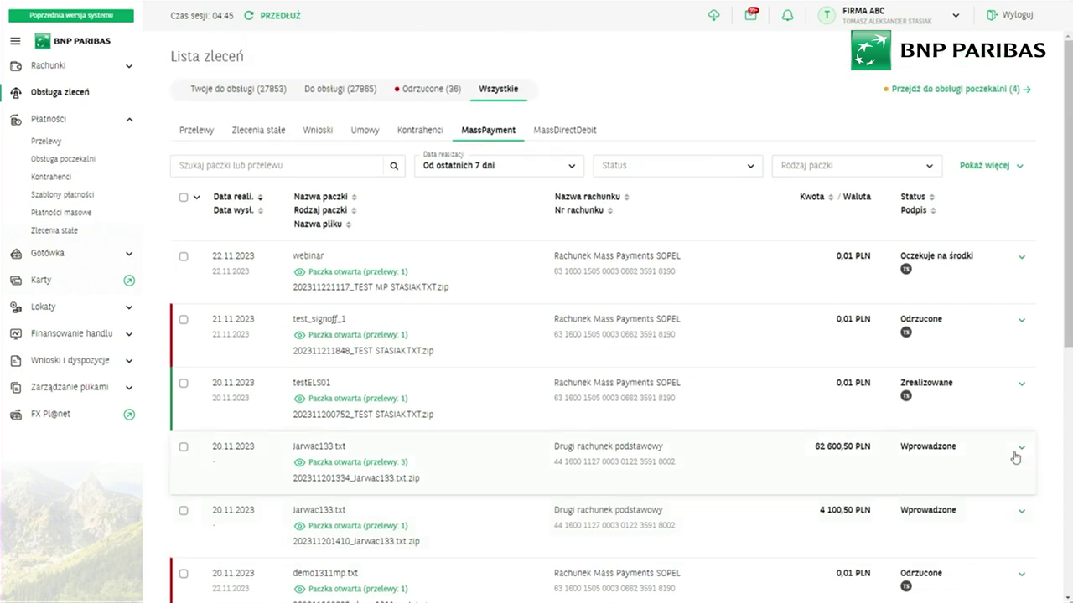
left_click(95, 212)
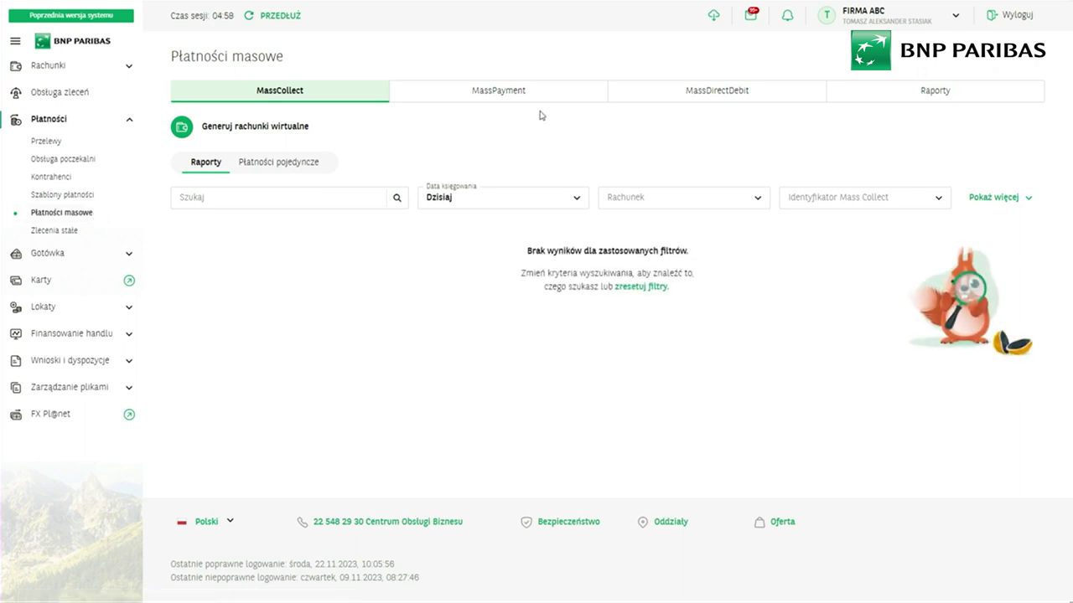
left_click(501, 95)
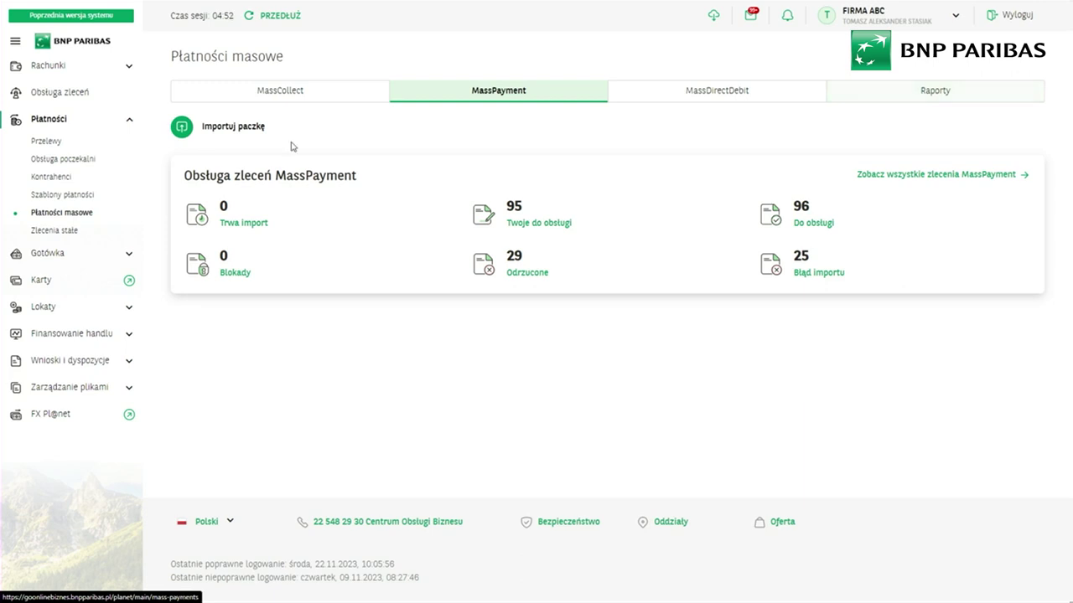
- Return to the order list and show all MassPayment orders
left_click(54, 93)
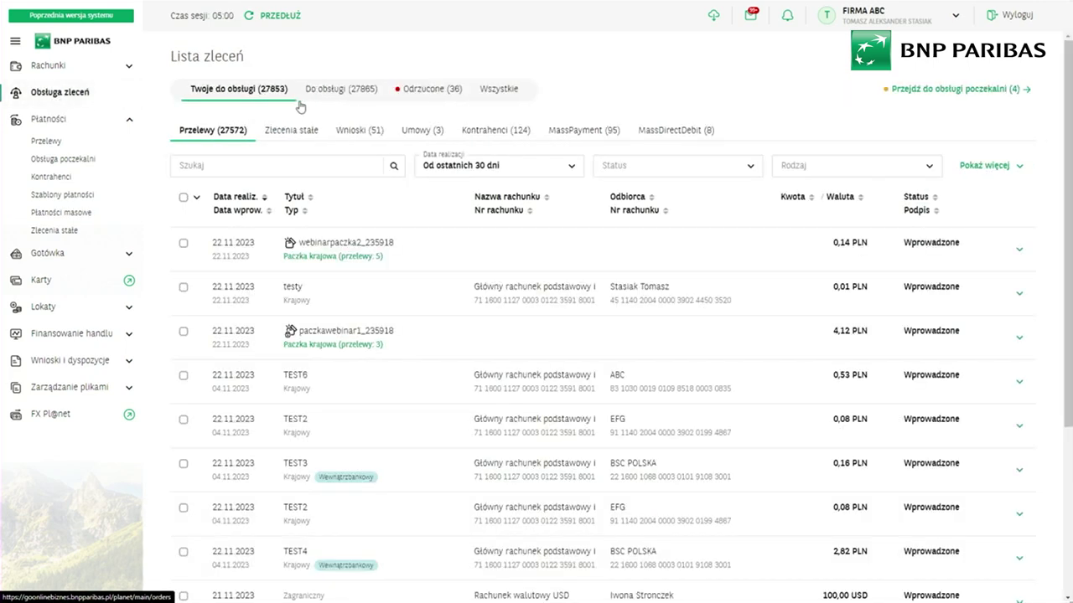
left_click(589, 132)
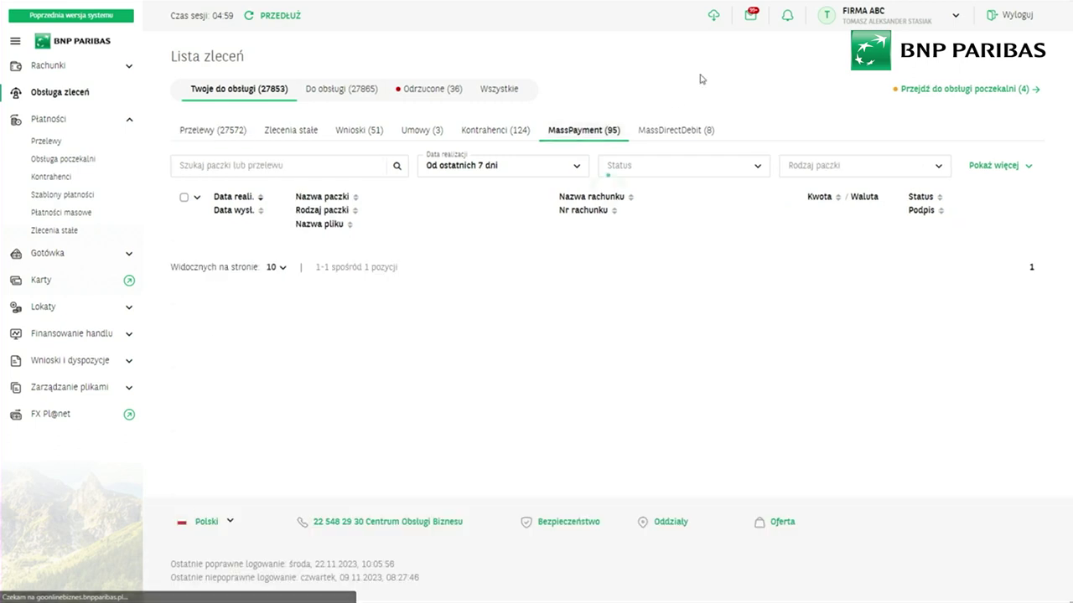
left_click(494, 89)
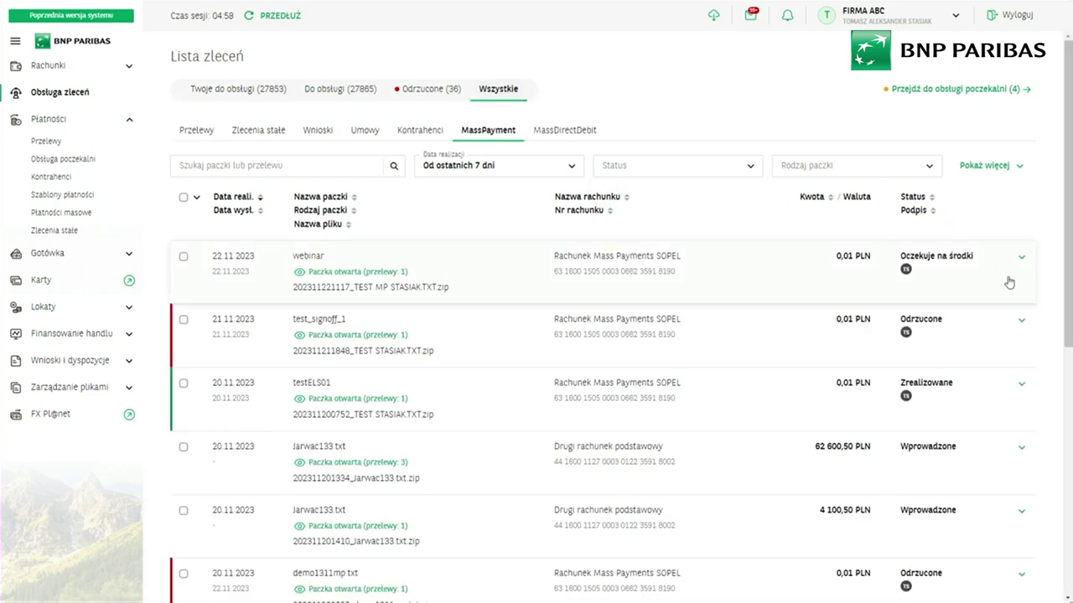
- Select the webinar and test_signoff_1 packages to check the available actions, and clear both selections
left_click(184, 256)
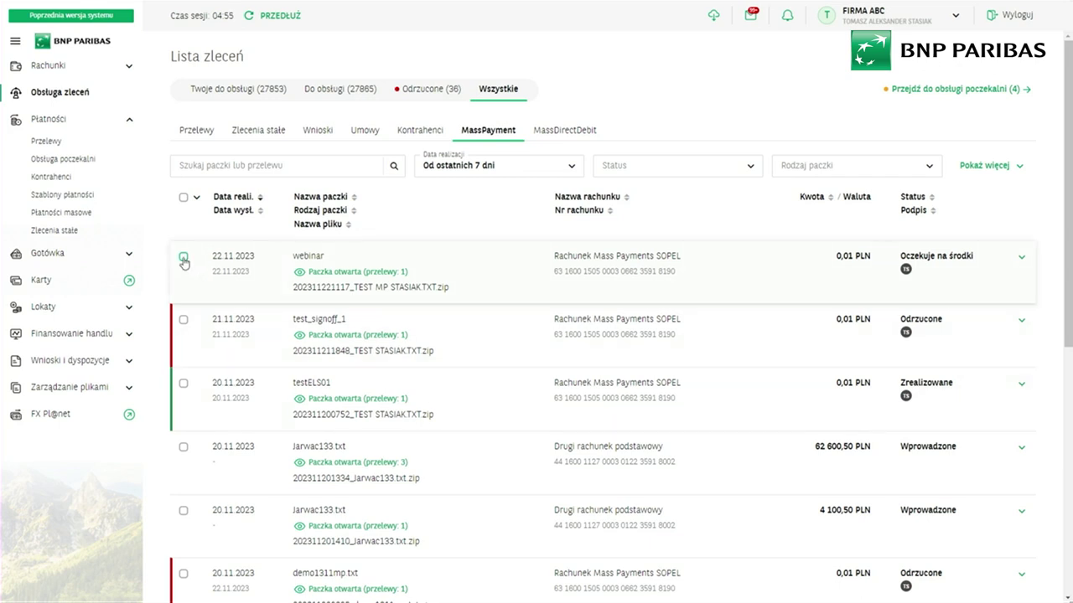
left_click(184, 321)
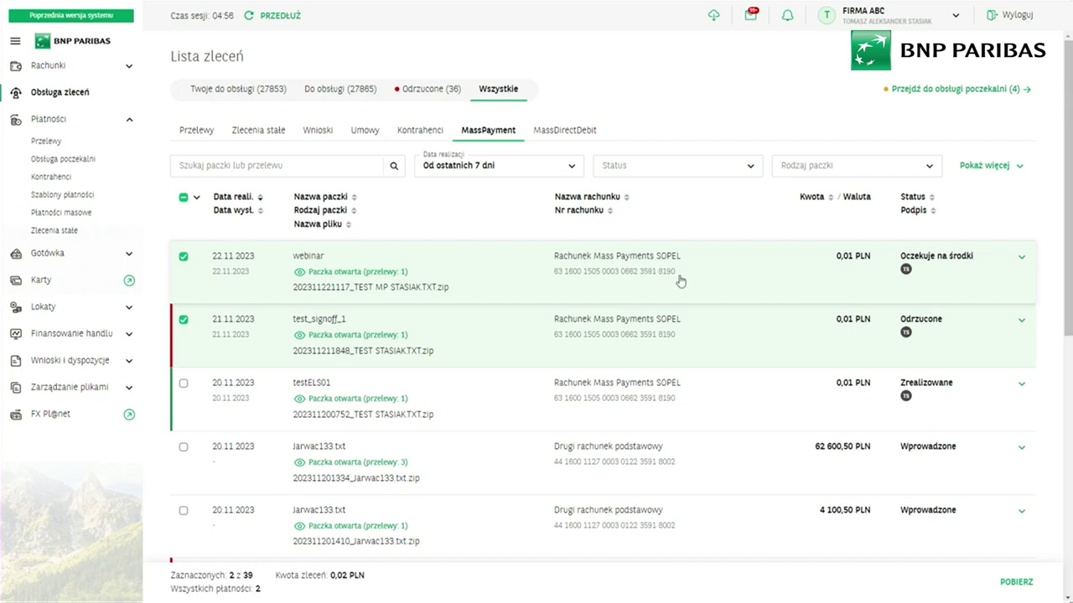
left_click(183, 256)
left_click(183, 321)
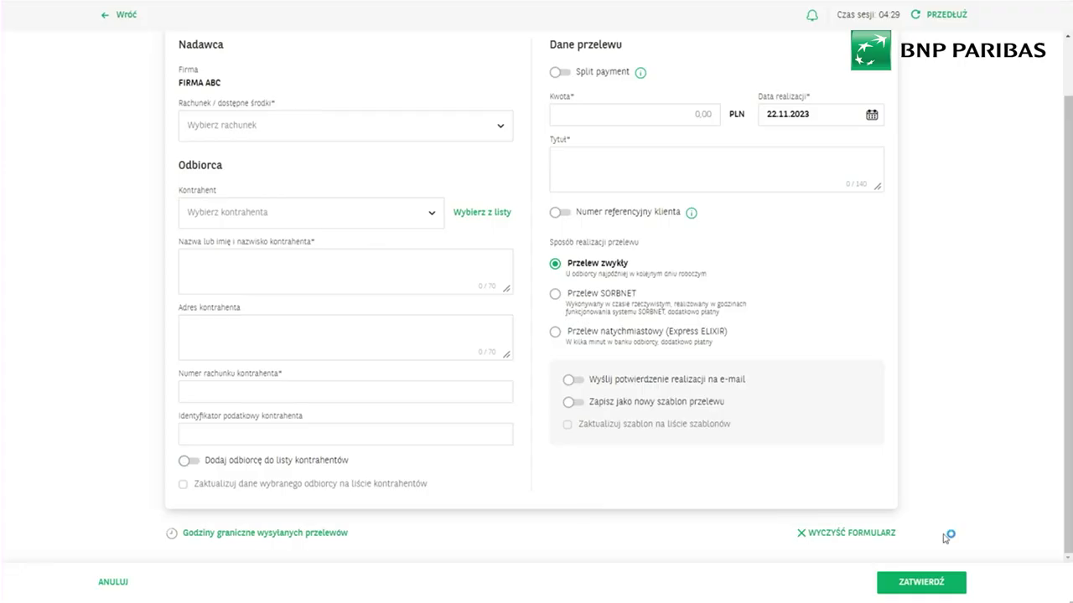
- Leave the transfer form, expand the TEST6 transfer in the order list, and examine its full details and order history
left_click(114, 15)
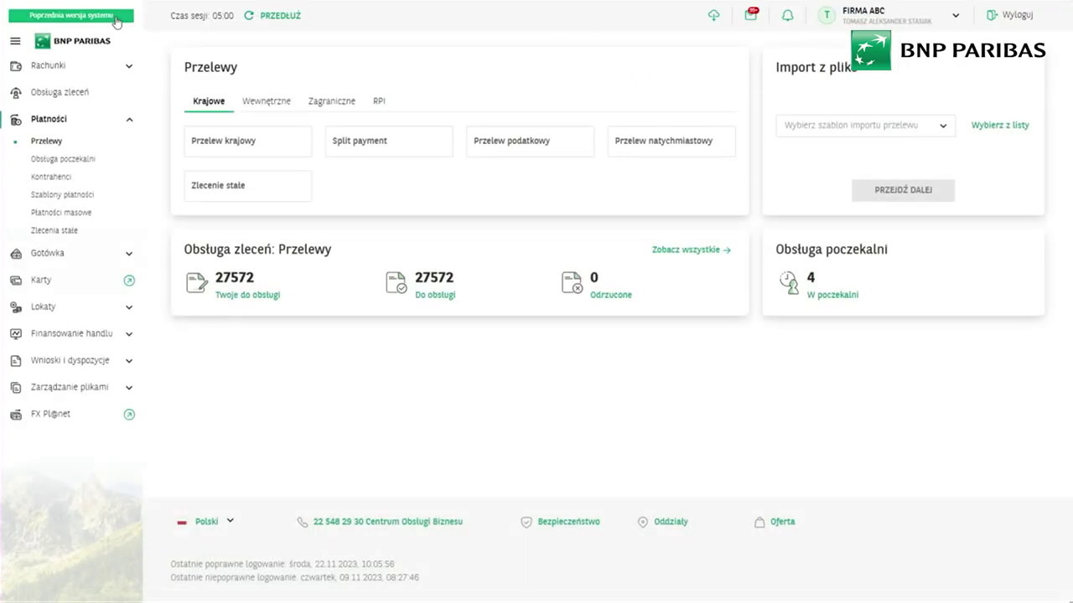
left_click(93, 95)
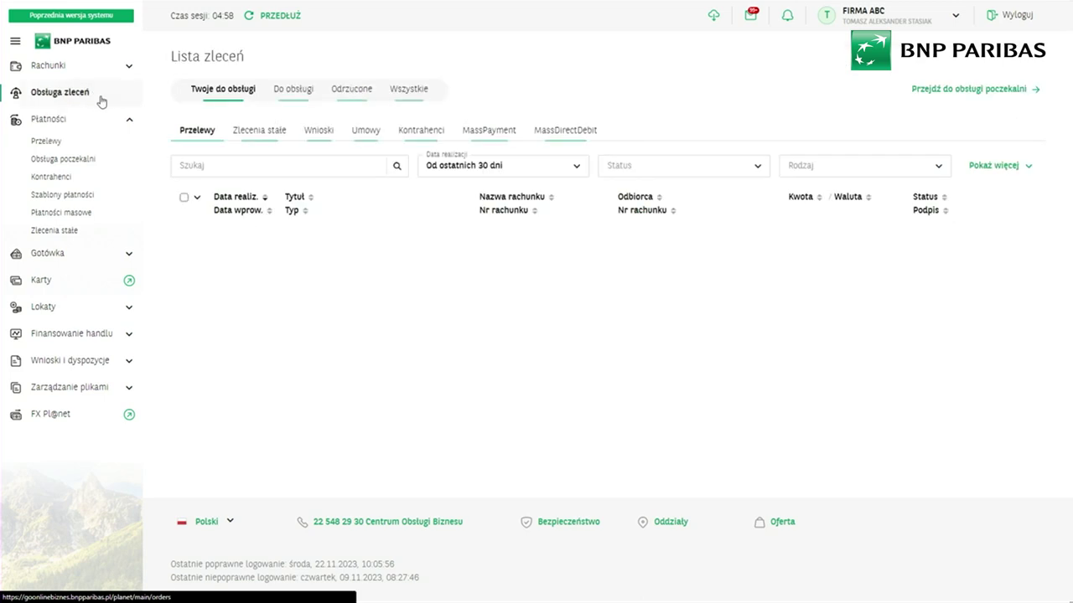
scroll(467, 247, "down", 1)
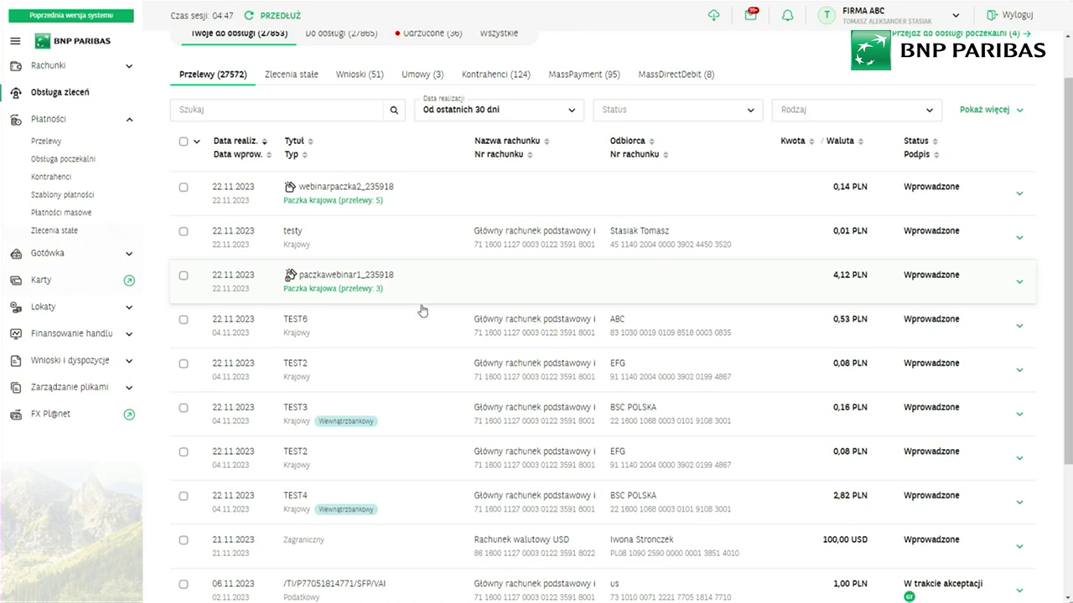
left_click(896, 333)
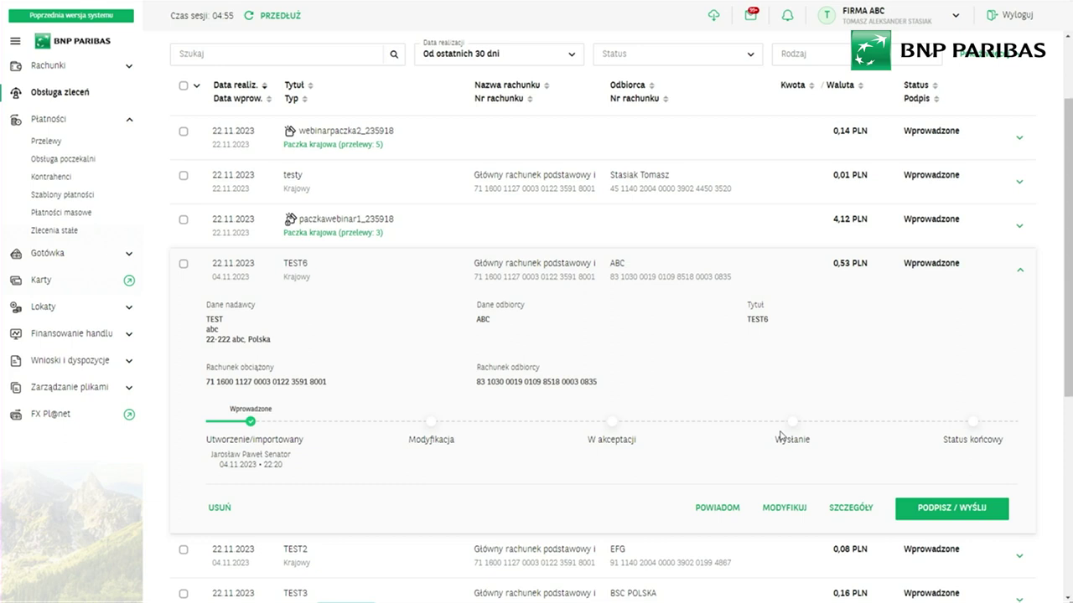
left_click(850, 510)
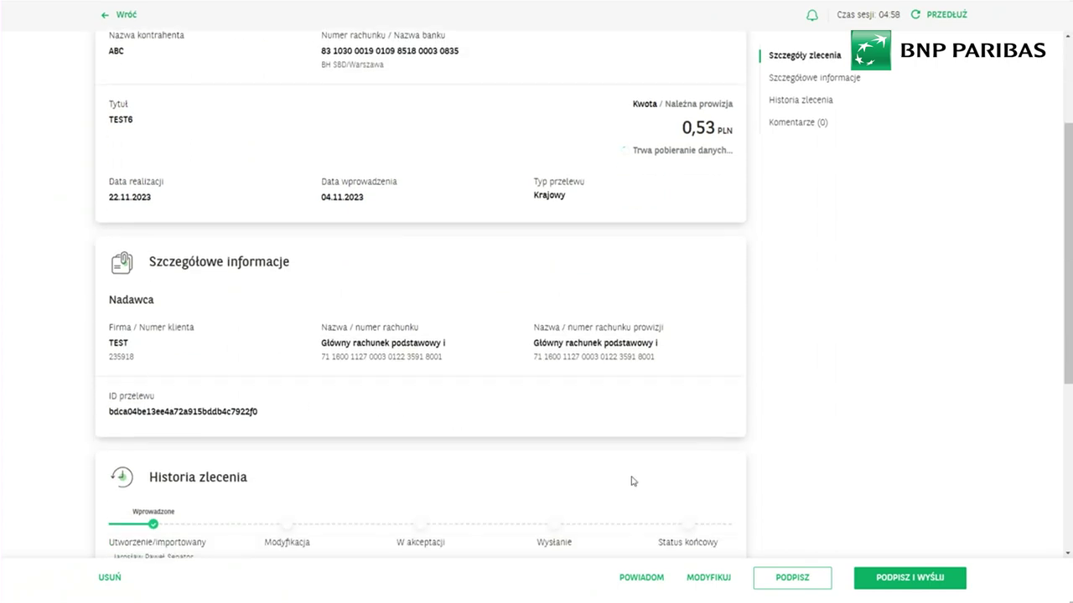
scroll(689, 418, "down", 3)
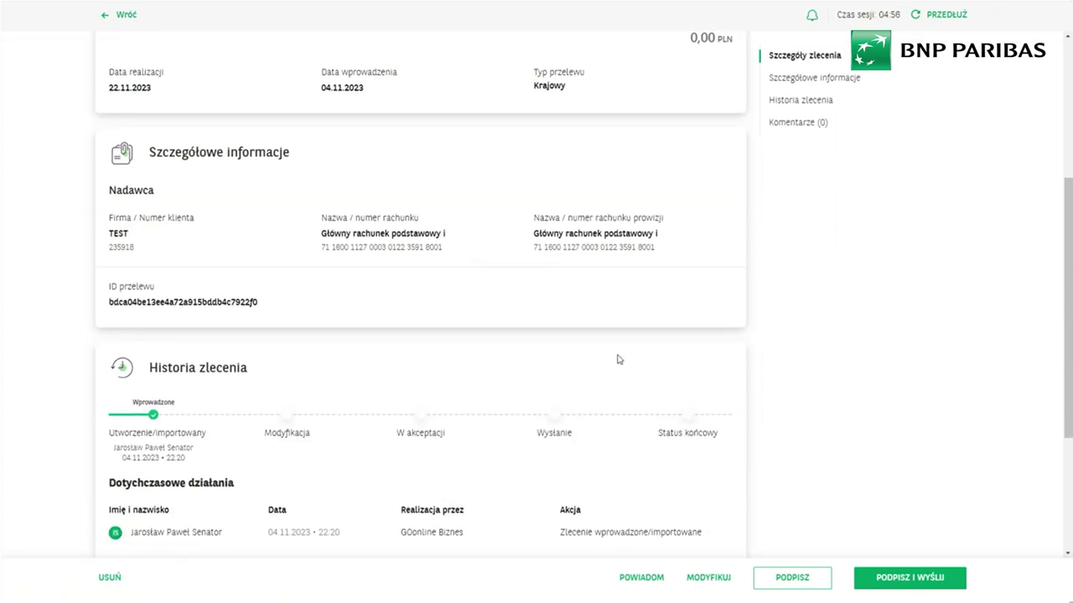
- Leave the transfer details and expand the first Jarwac133.txt package in the MassPayment orders to check its progress
left_click(121, 15)
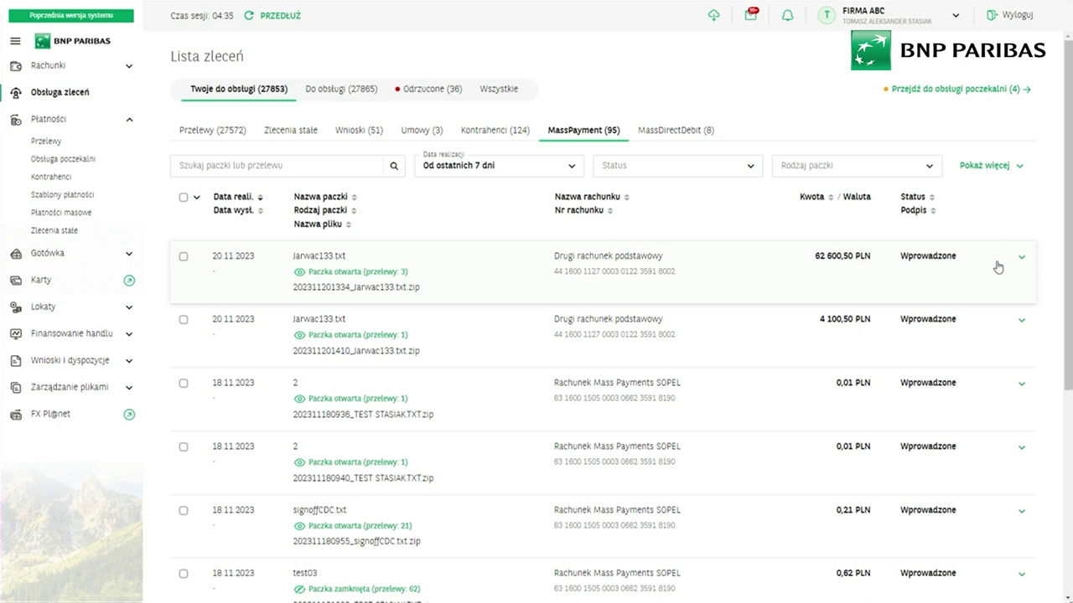
left_click(997, 267)
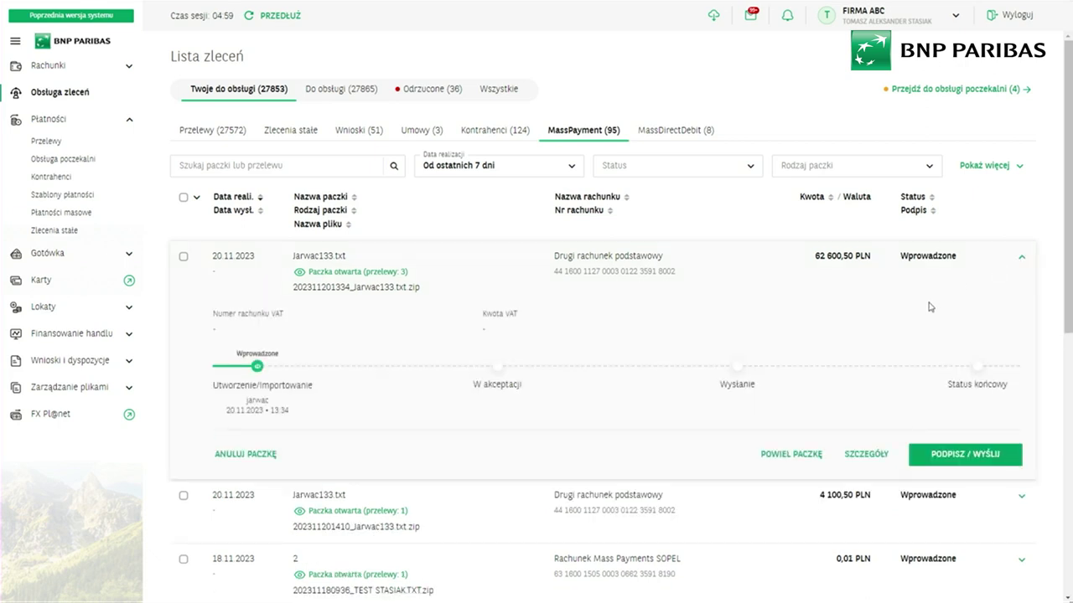
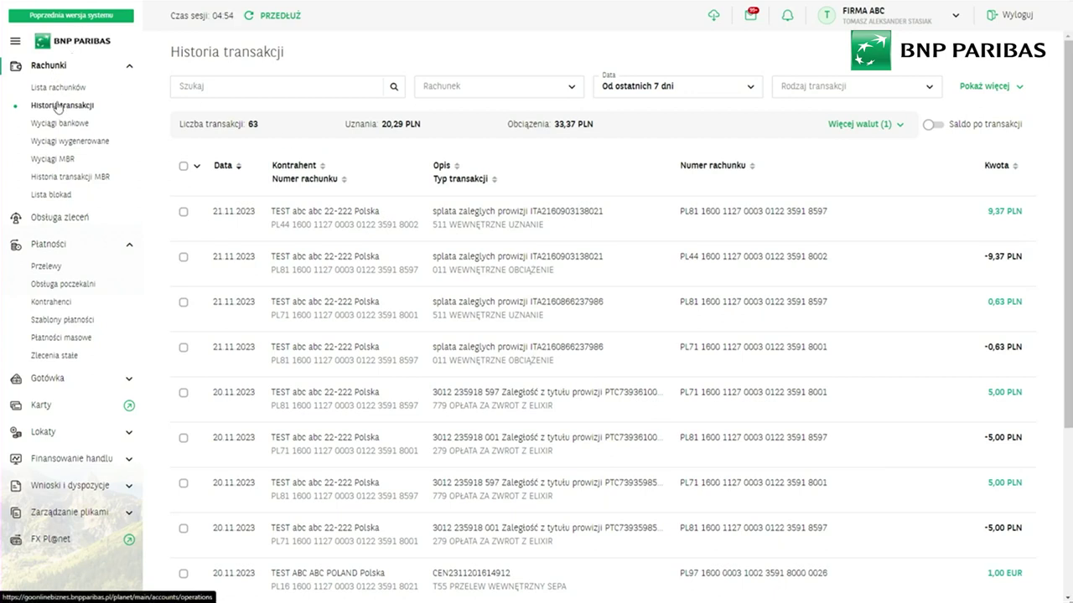
- Show all transfer orders and filter them by the status Wprowadzone
left_click(206, 85)
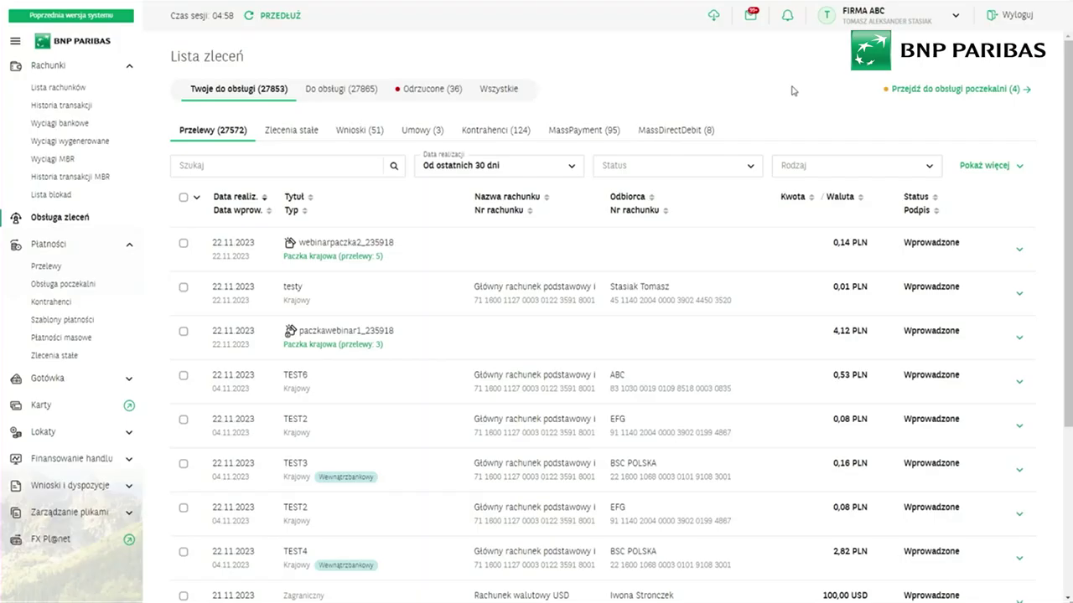
left_click(516, 90)
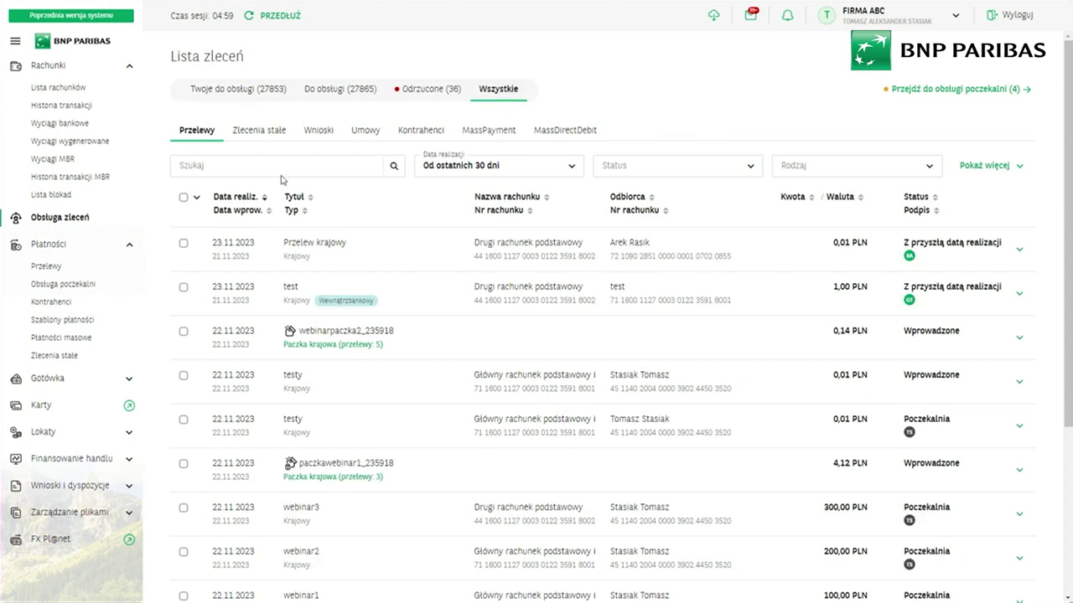
scroll(355, 167, "down", 1)
left_click(241, 113)
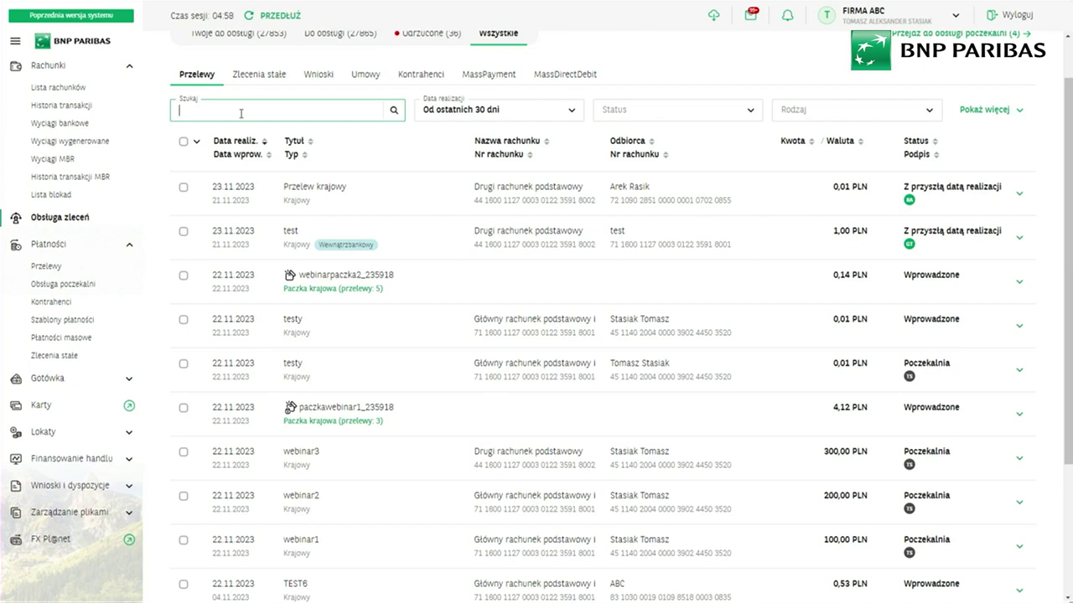
left_click(624, 116)
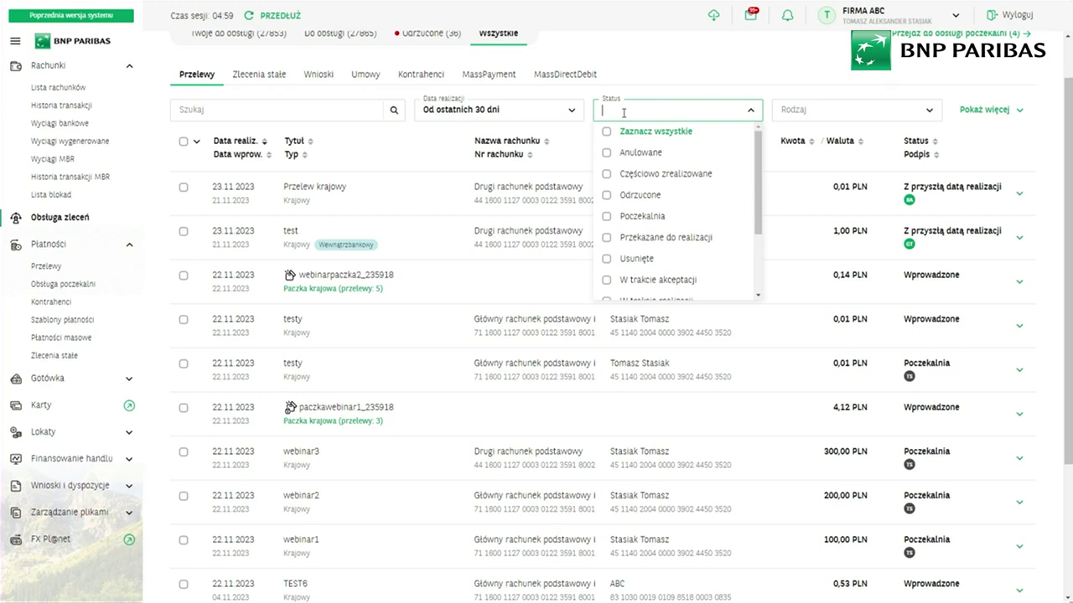
left_click_drag(756, 199, 758, 242)
left_click(673, 241)
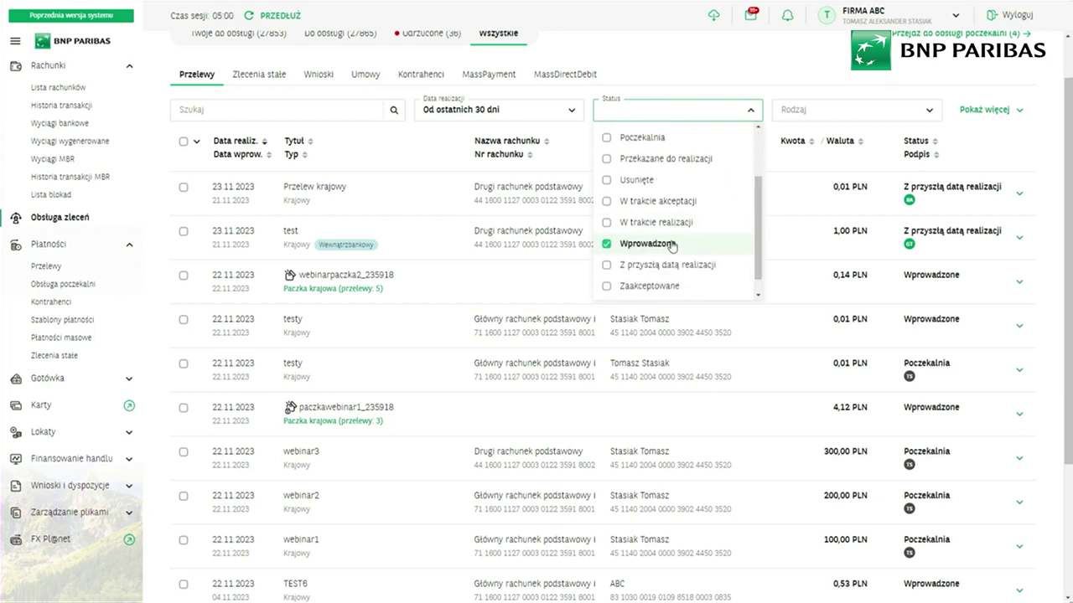
left_click(692, 123)
- Limit the execution date of the listed transfers to the range 20.11.2023 to 22.11.2023 and review the filtered orders
left_click(579, 167)
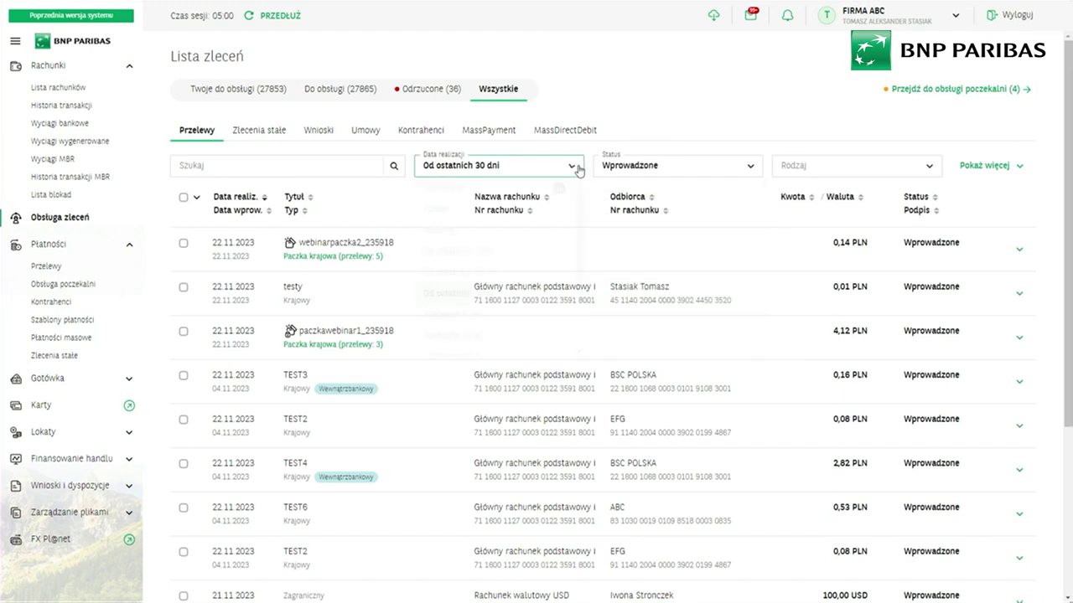
left_click(553, 188)
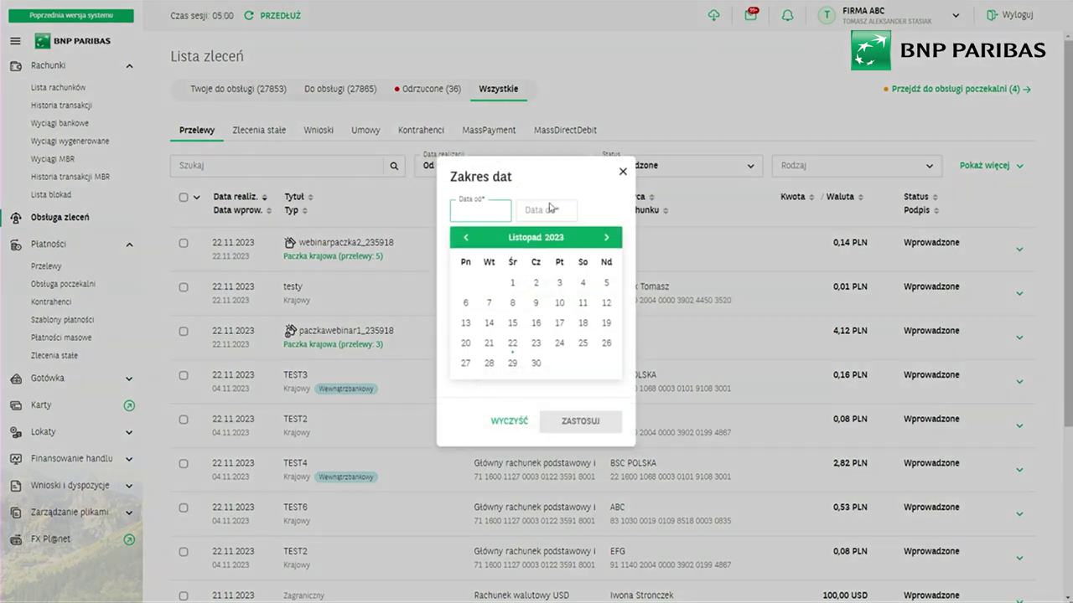
double_click(512, 345)
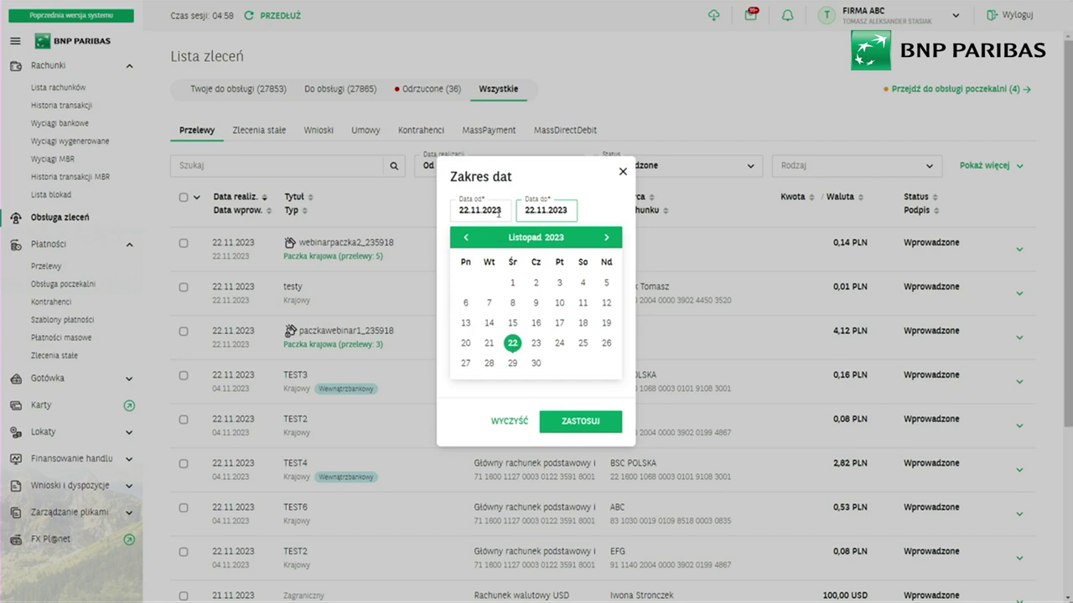
left_click(469, 212)
left_click(466, 343)
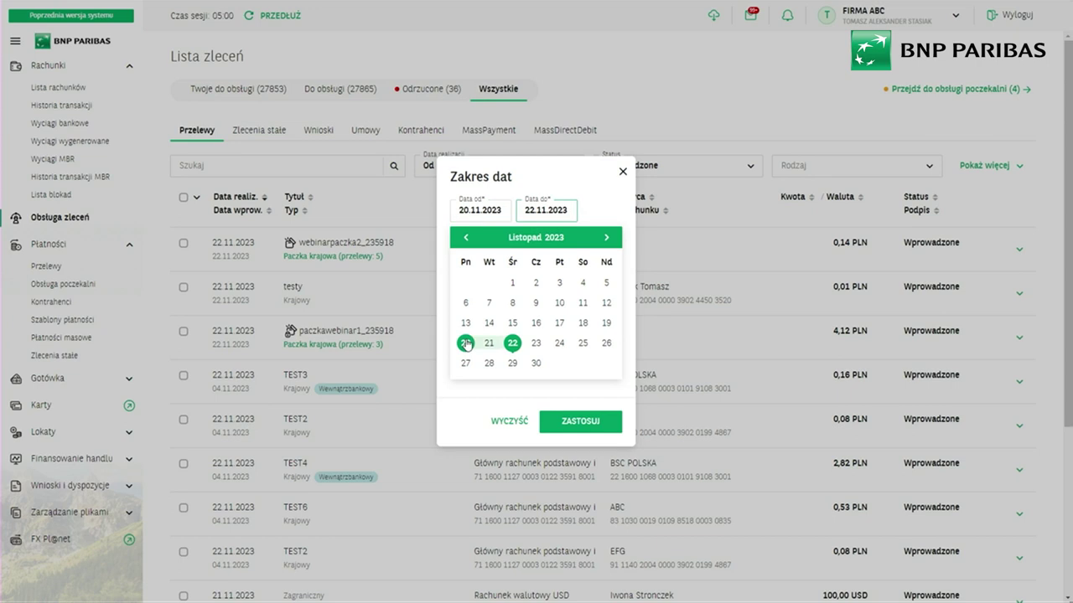
left_click(582, 427)
scroll(721, 306, "down", 3)
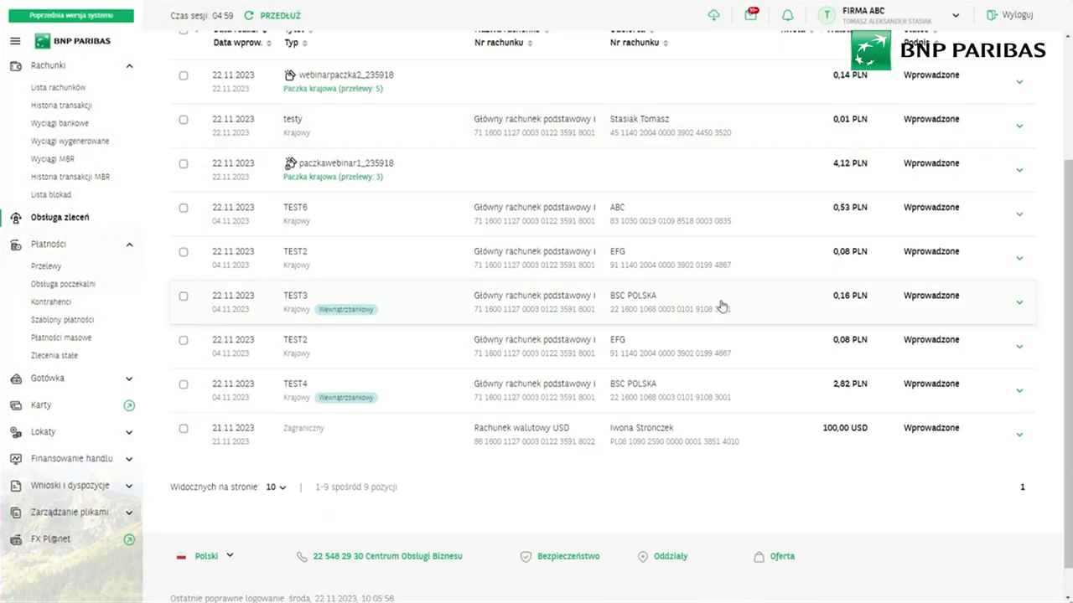
scroll(445, 296, "up", 1)
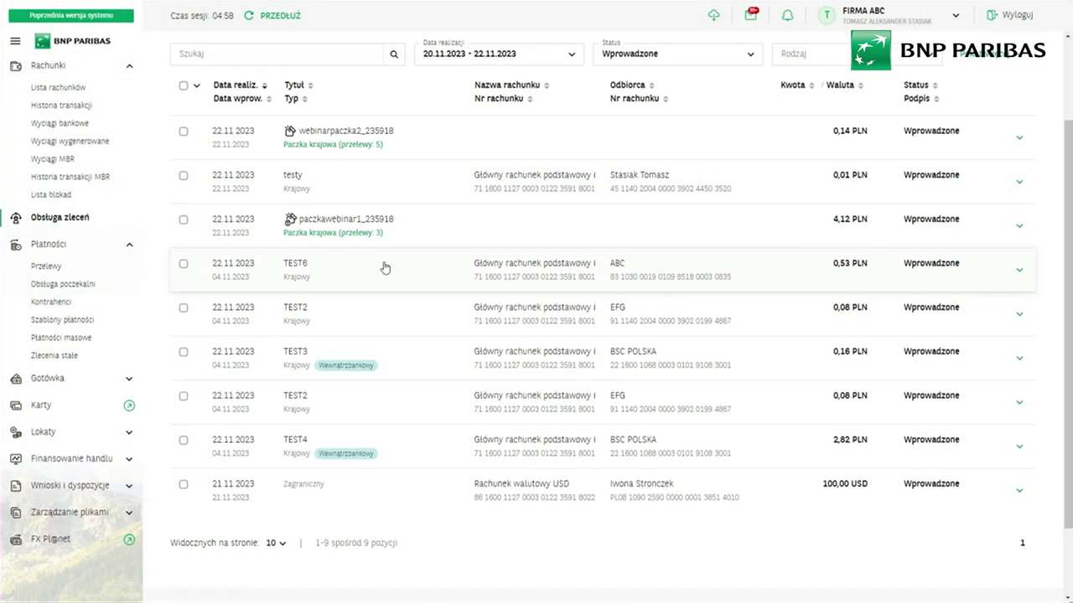
- Select the testy transfer and the paczkawebinar1_235918 package, and extend the selection to all filtered orders
left_click(196, 84)
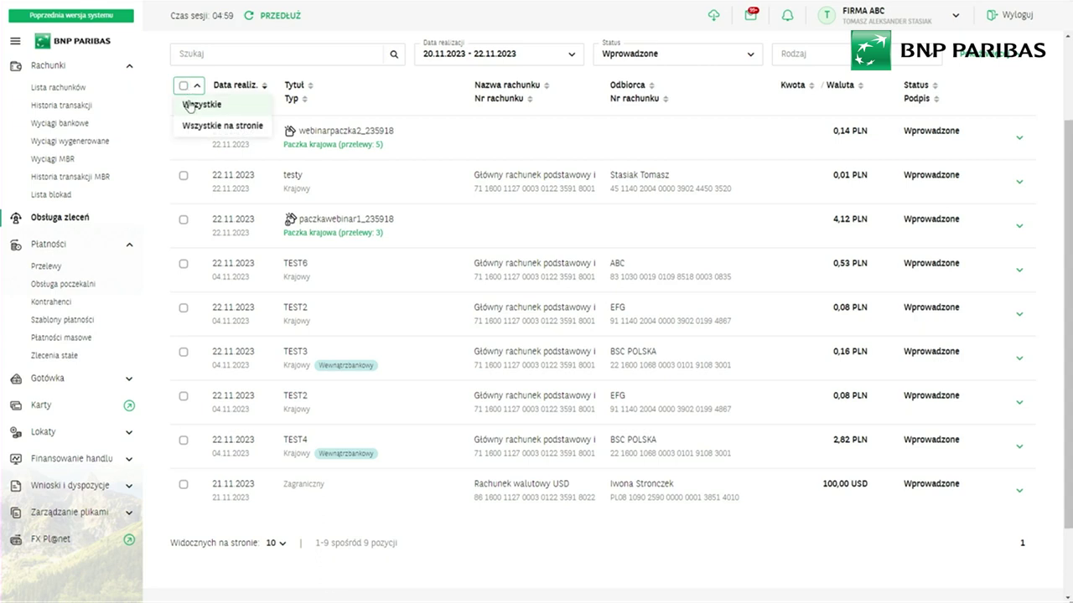
left_click(182, 175)
left_click(183, 220)
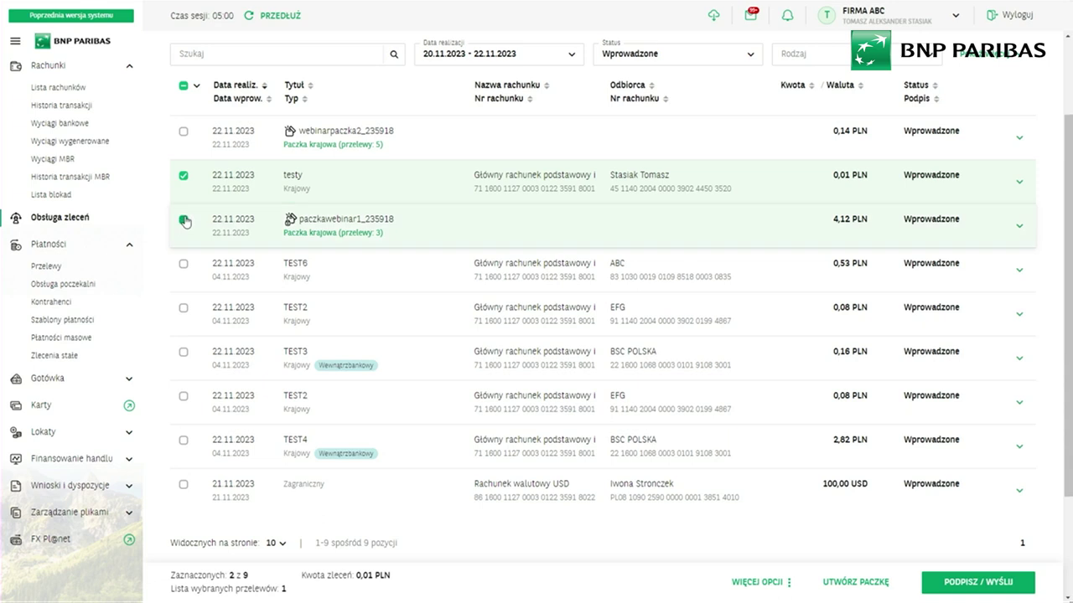
left_click(196, 85)
left_click(193, 107)
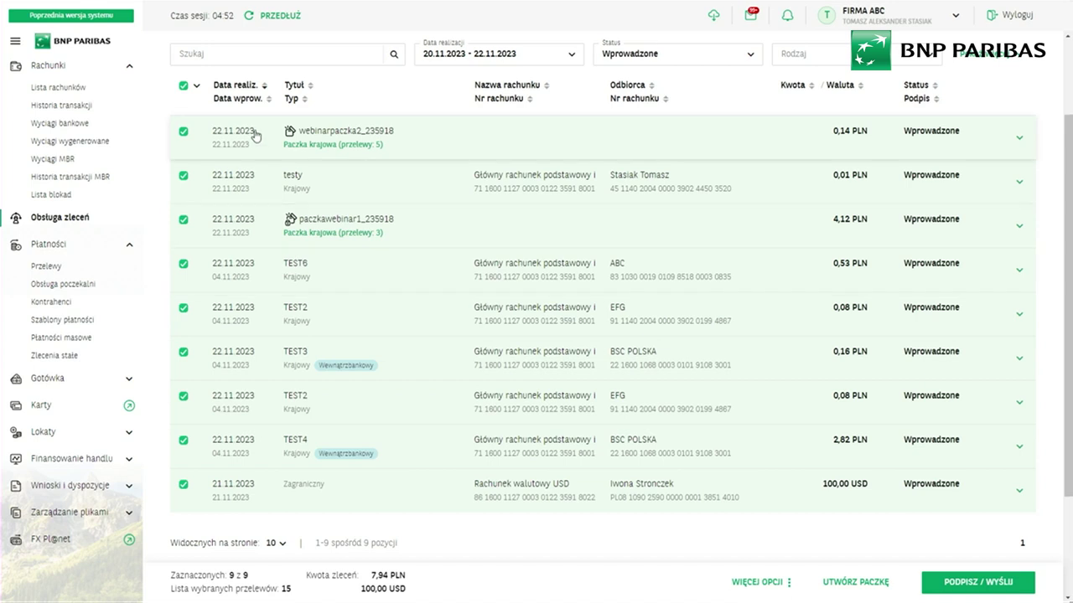
- View the available options for the number of orders displayed per page and close them
left_click(275, 543)
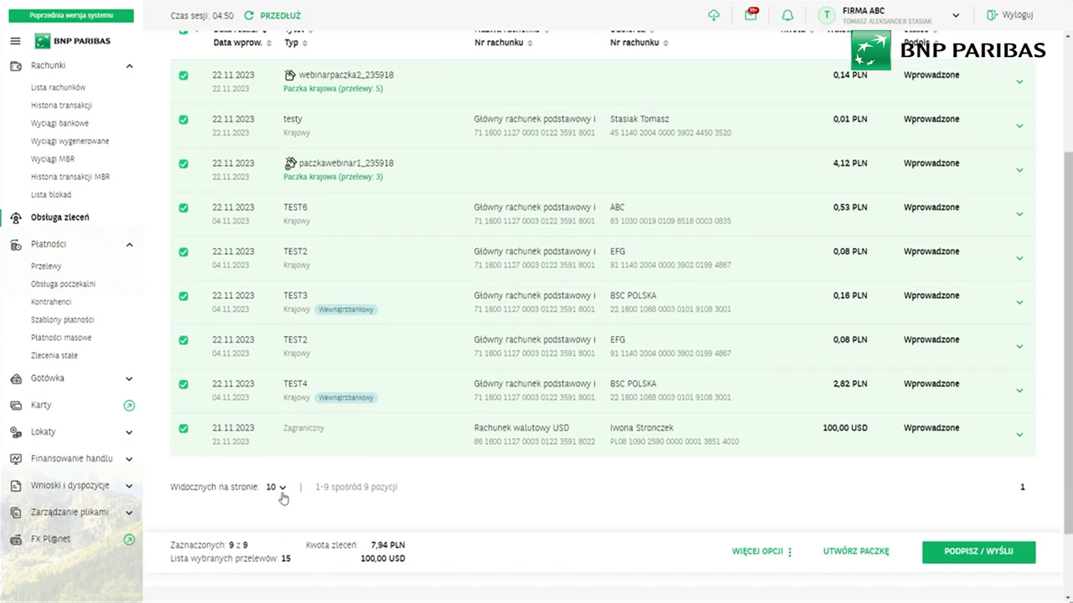
left_click(333, 492)
left_click(279, 465)
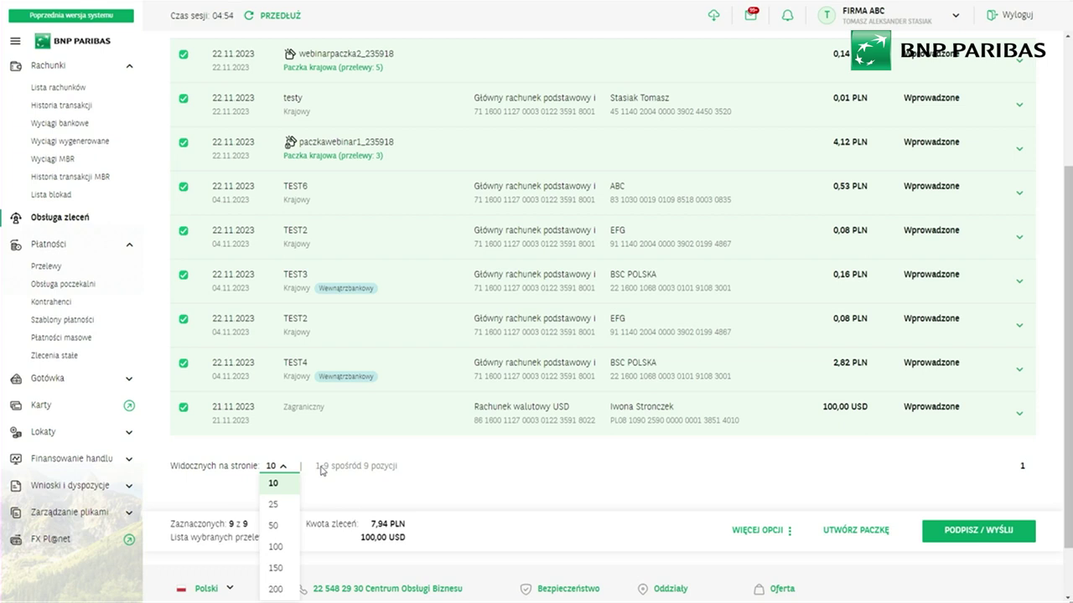
left_click(597, 482)
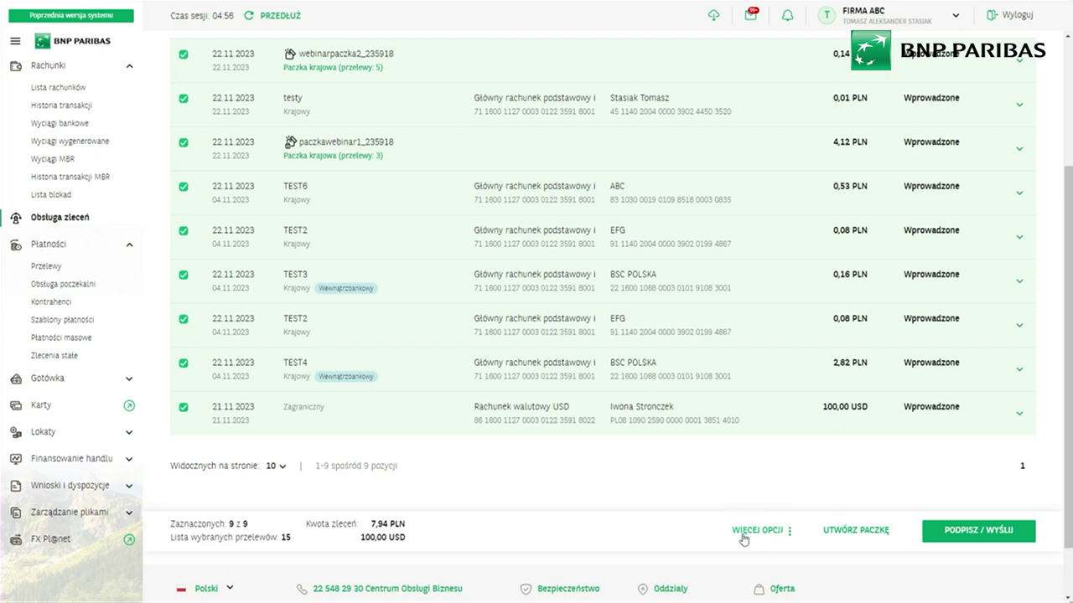
- Examine the download settings for the selected orders, including document type, package presentation and file format, and close them without downloading
left_click(788, 533)
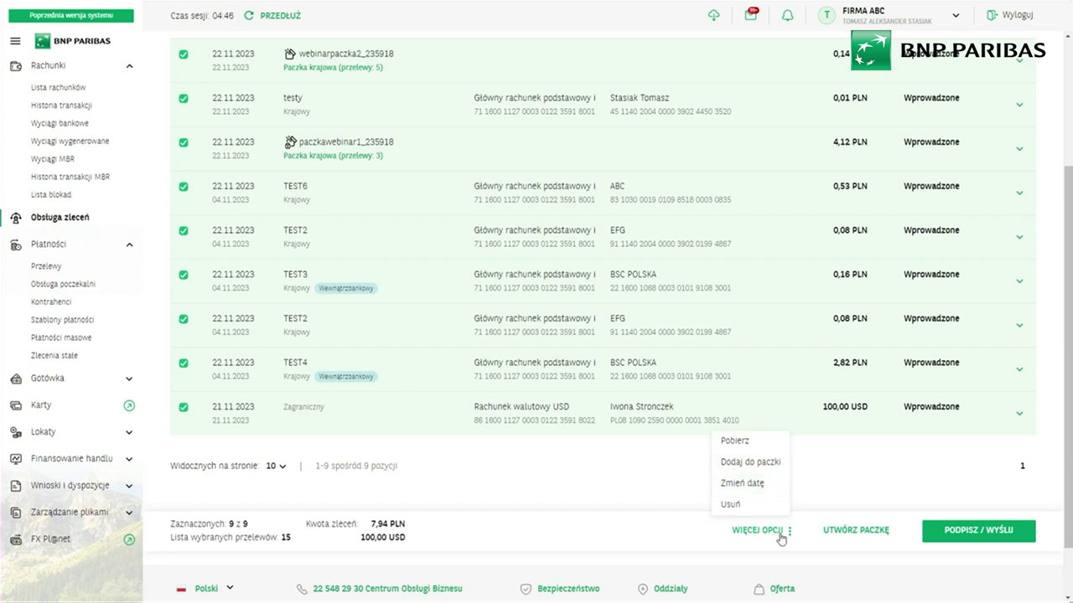
left_click(742, 441)
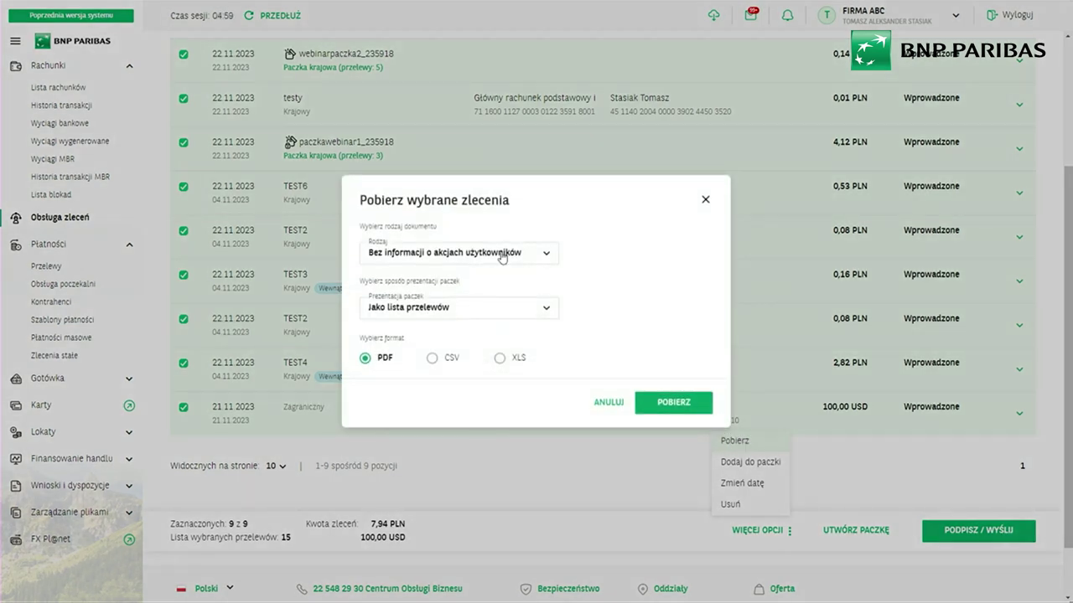
left_click(547, 256)
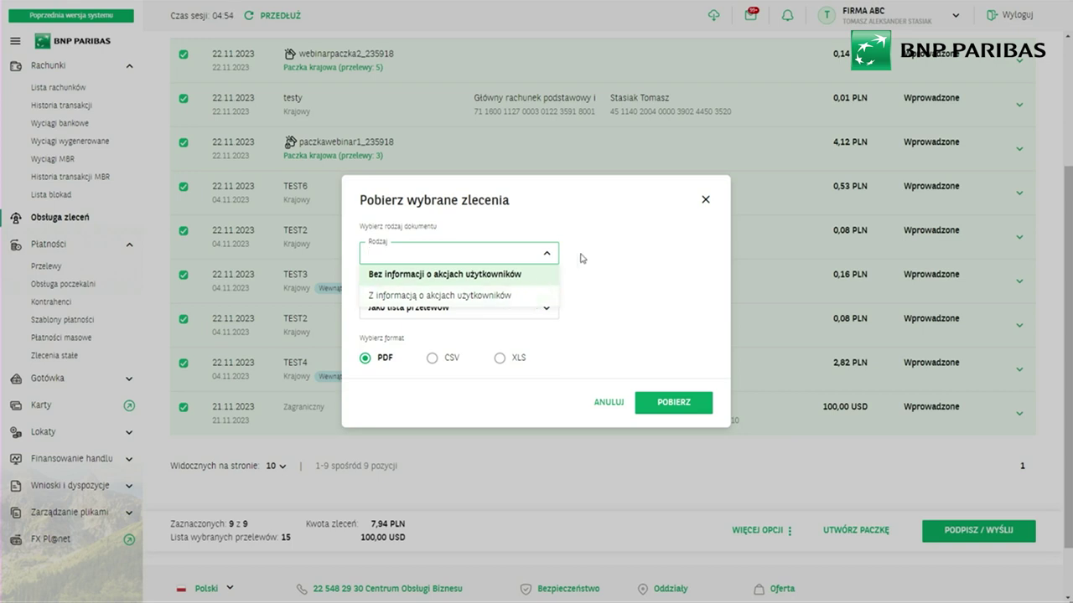
key("Return")
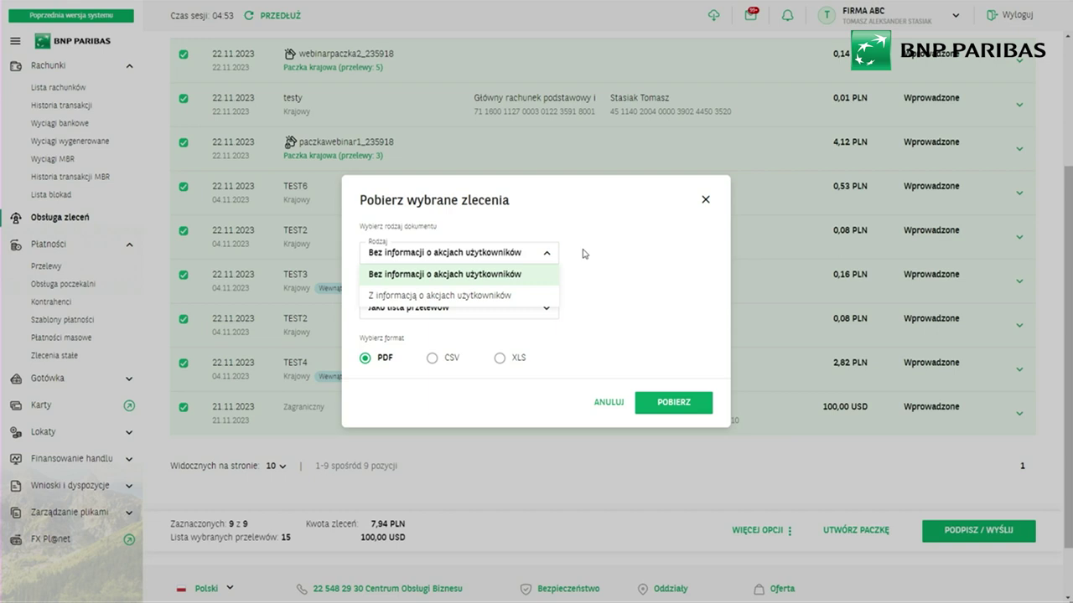
left_click(483, 309)
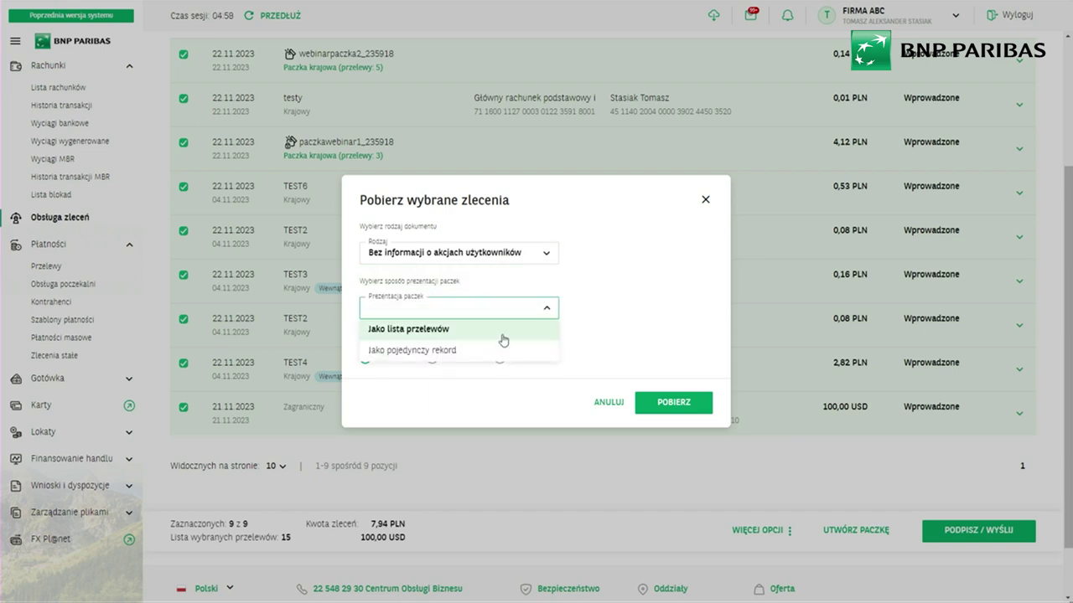
key("Return")
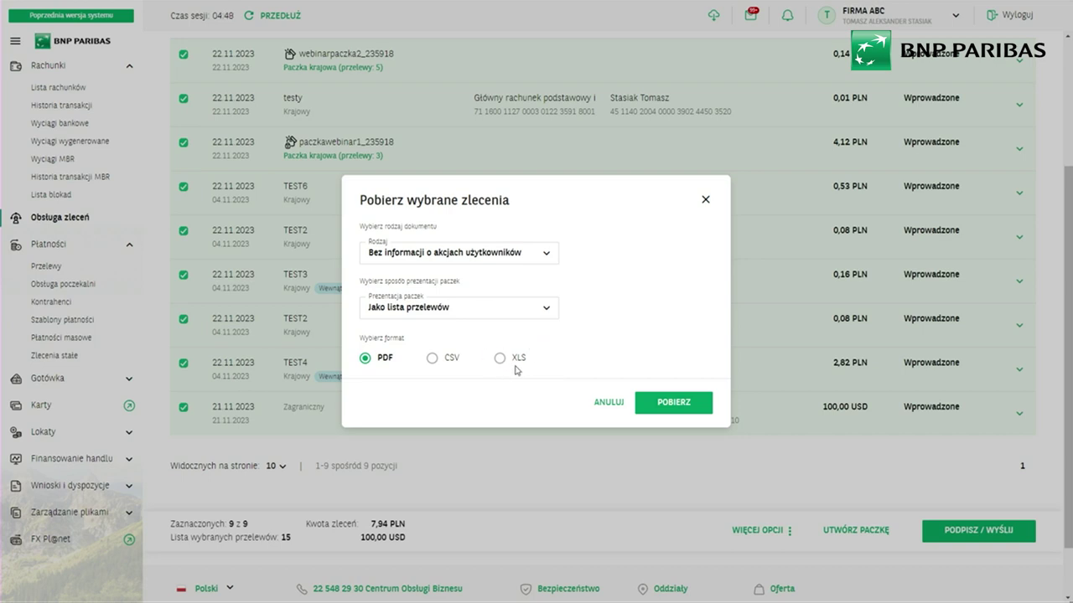
left_click(705, 201)
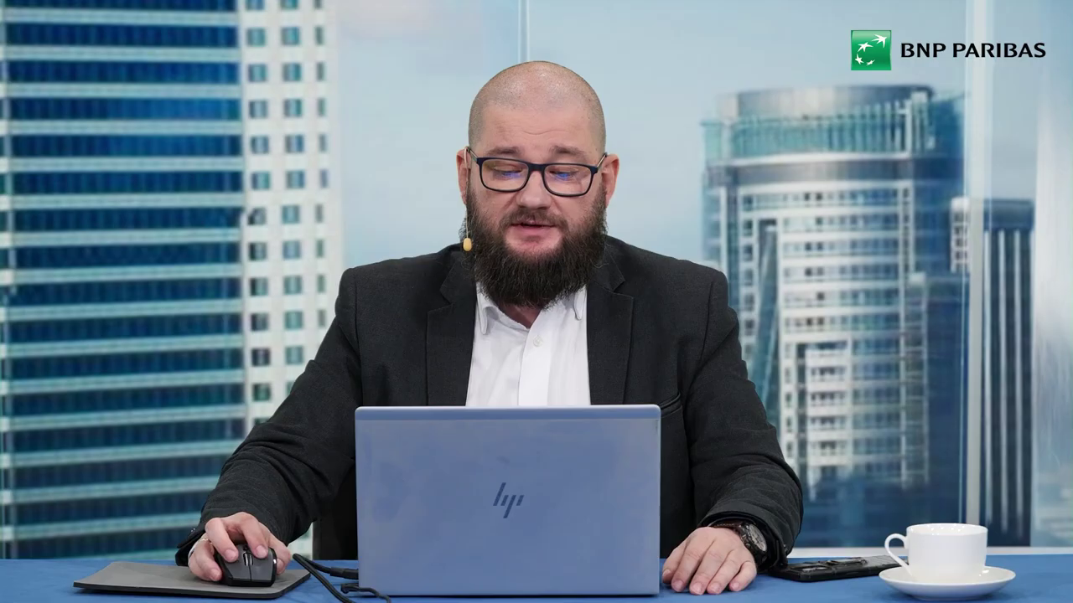
- Check the recent export and import file overviews and open the full list of files available for download
left_click(714, 25)
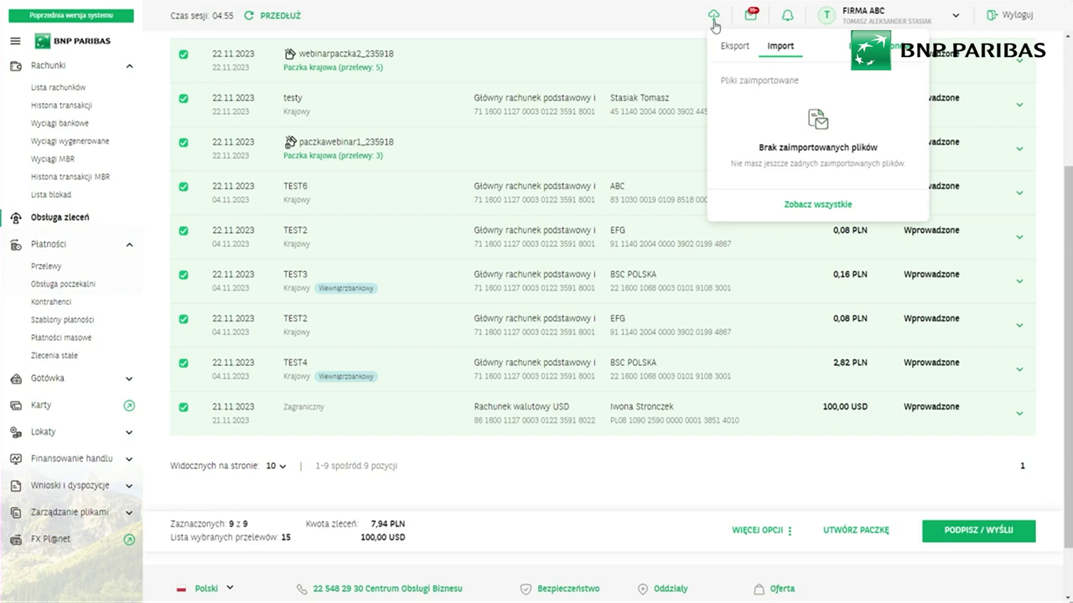
left_click(727, 48)
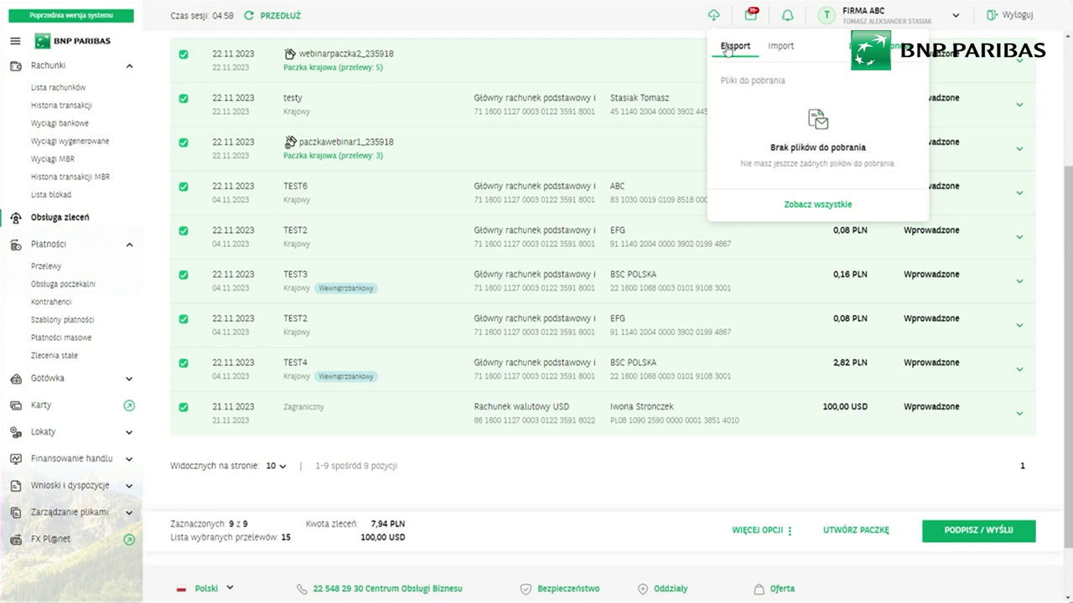
left_click(780, 48)
left_click(735, 52)
left_click(809, 206)
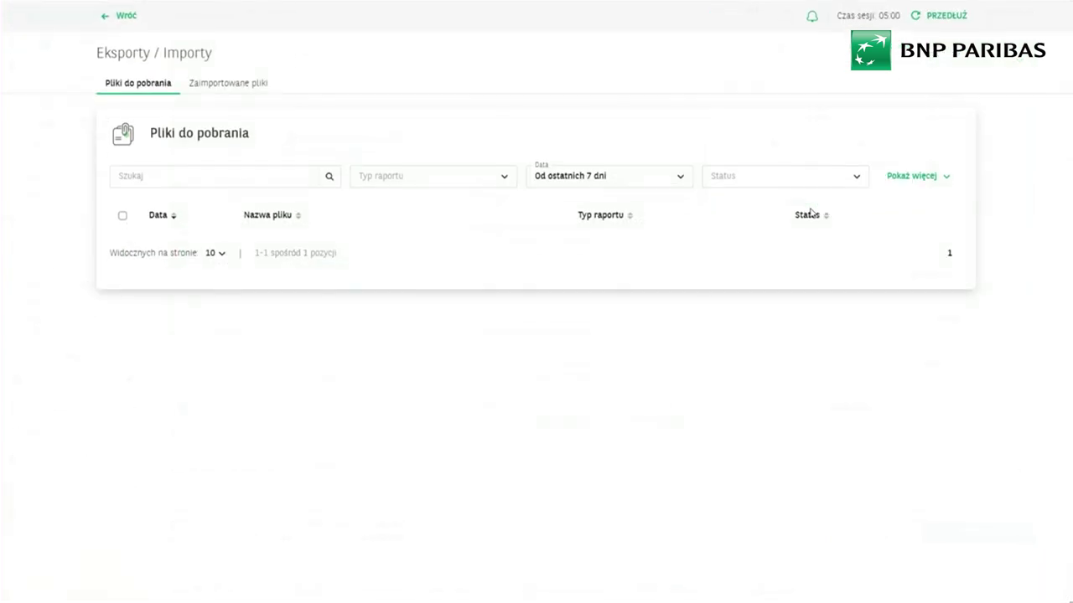
- Filter the files for download to all statuses and a date range of Od ostatnich 30 dni
left_click(770, 178)
left_click(763, 198)
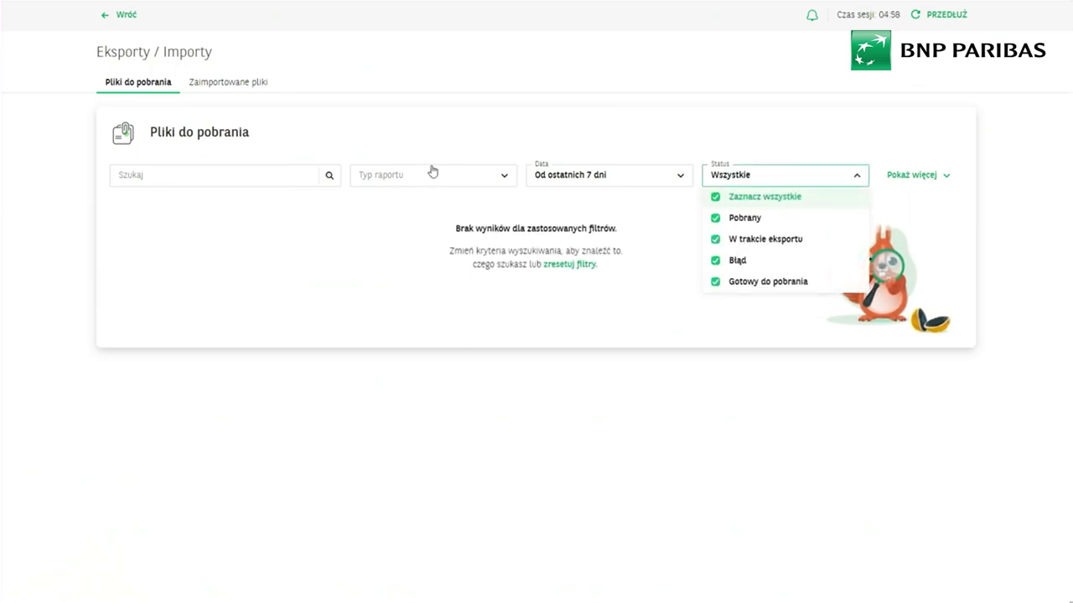
left_click(594, 178)
left_click(606, 301)
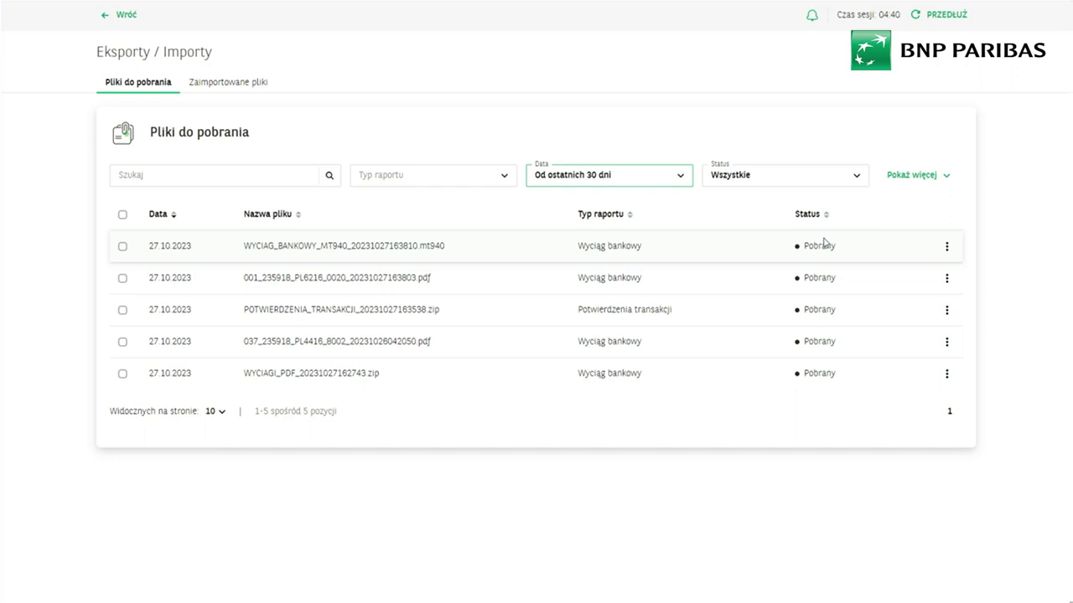
- Examine the name search, report type and status filters available for the exported files
left_click(258, 175)
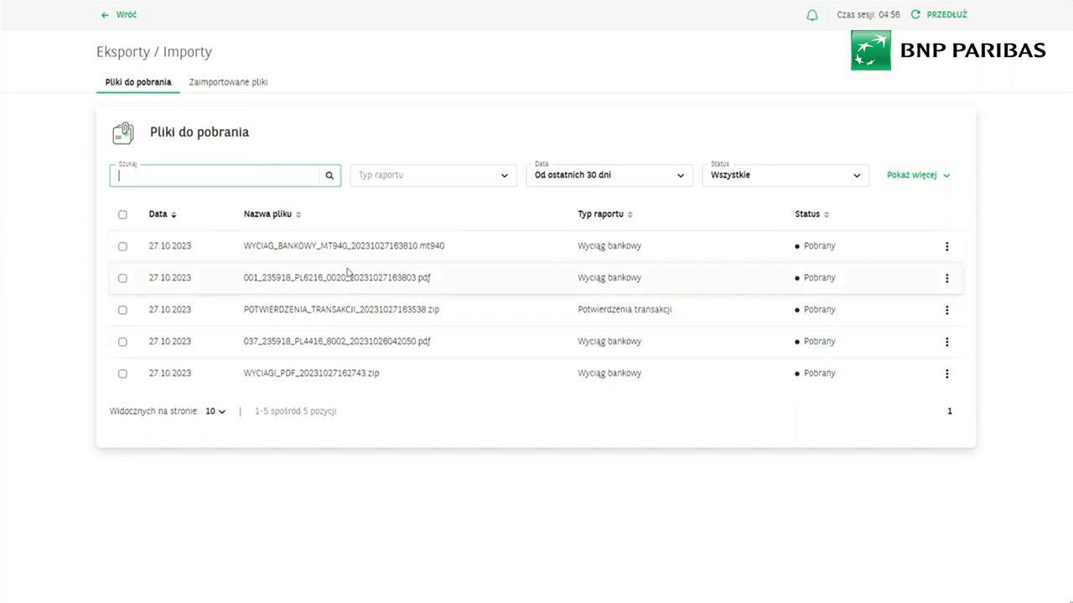
left_click(412, 178)
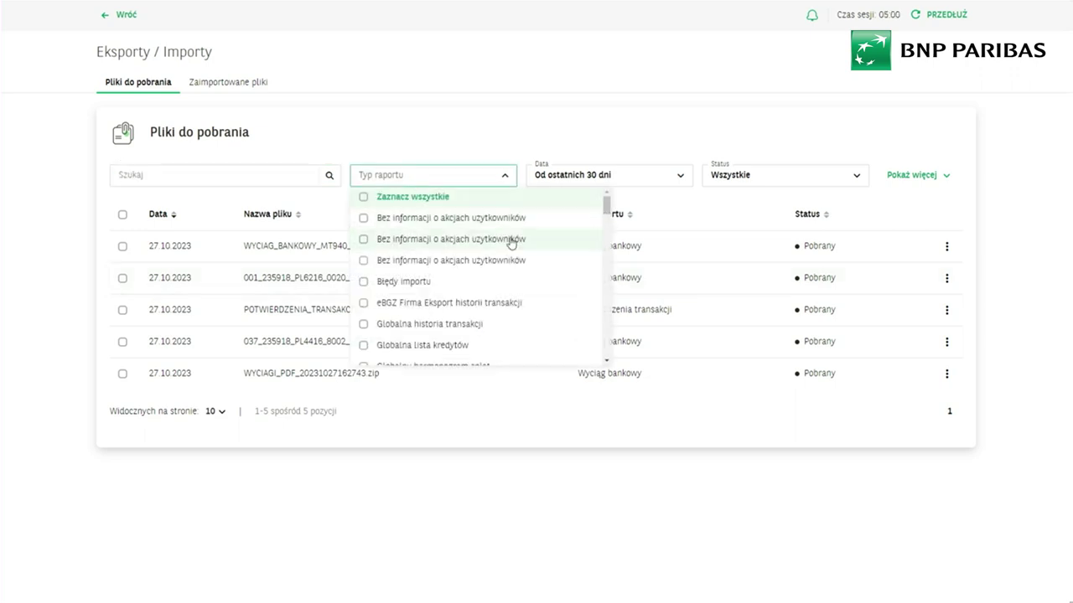
scroll(536, 245, "down", 5)
left_click_drag(605, 239, 453, 174)
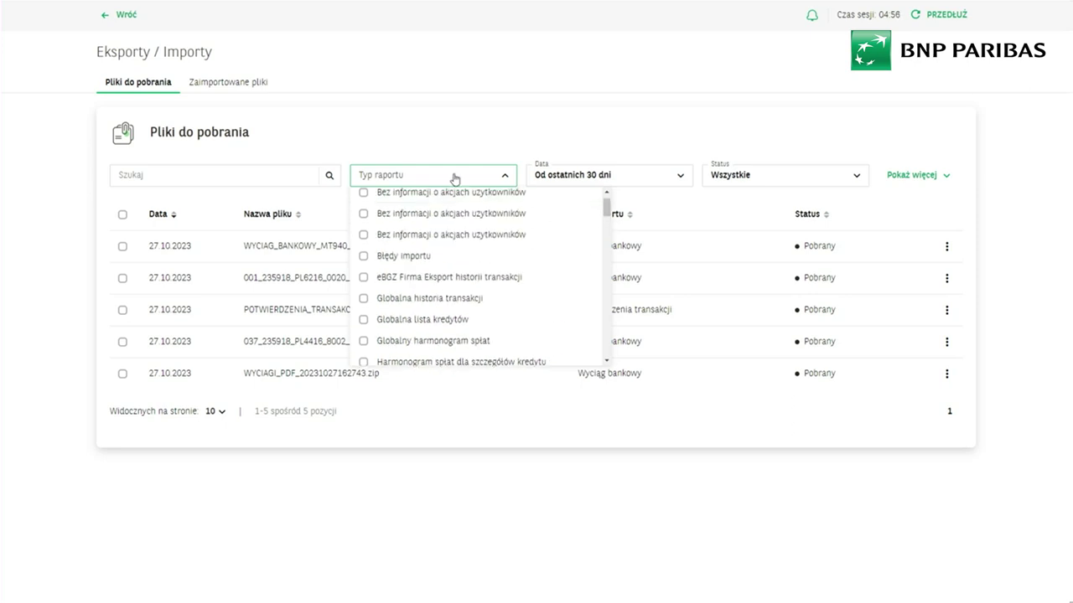
left_click(453, 176)
left_click(453, 177)
left_click(505, 137)
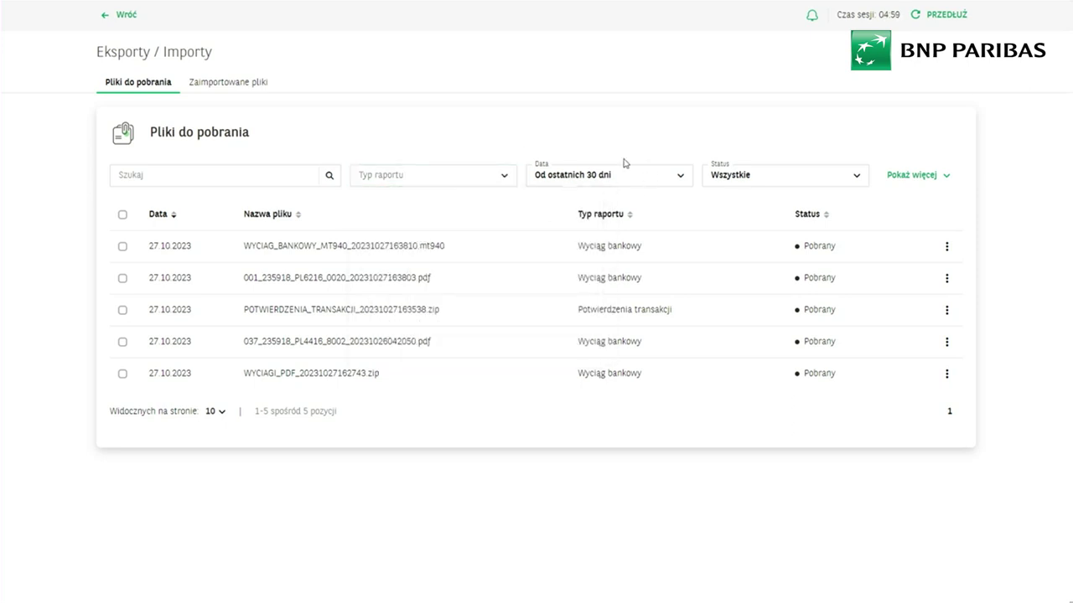
left_click(748, 179)
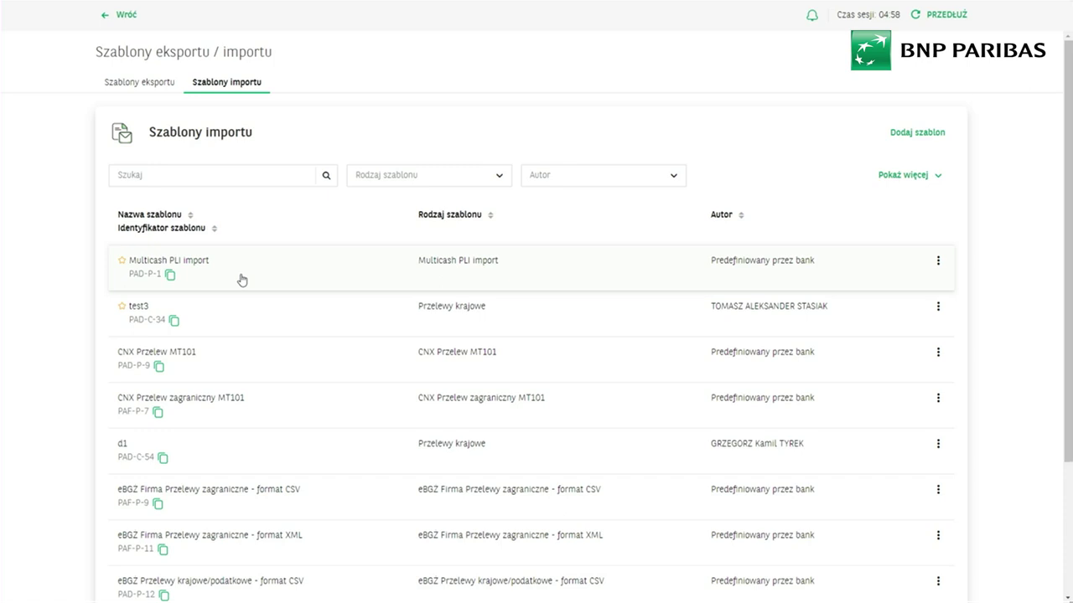
- Find the predefined import template eBGŻ Przelewy krajowe/podatkowe - format liniowy in the import templates list and open it
scroll(250, 276, "down", 1)
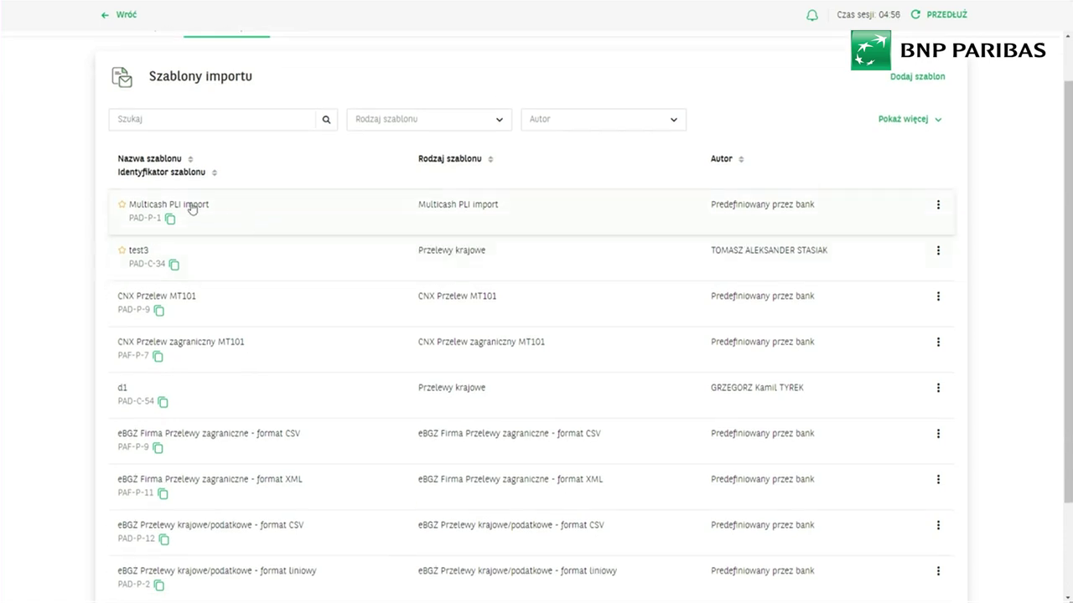
scroll(342, 268, "down", 1)
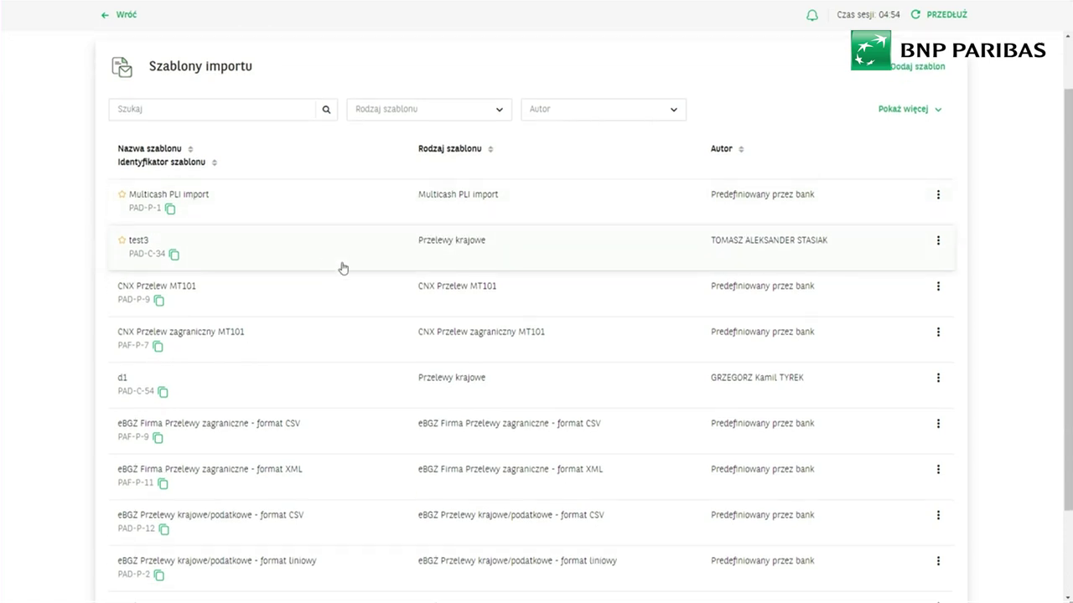
scroll(343, 269, "down", 1)
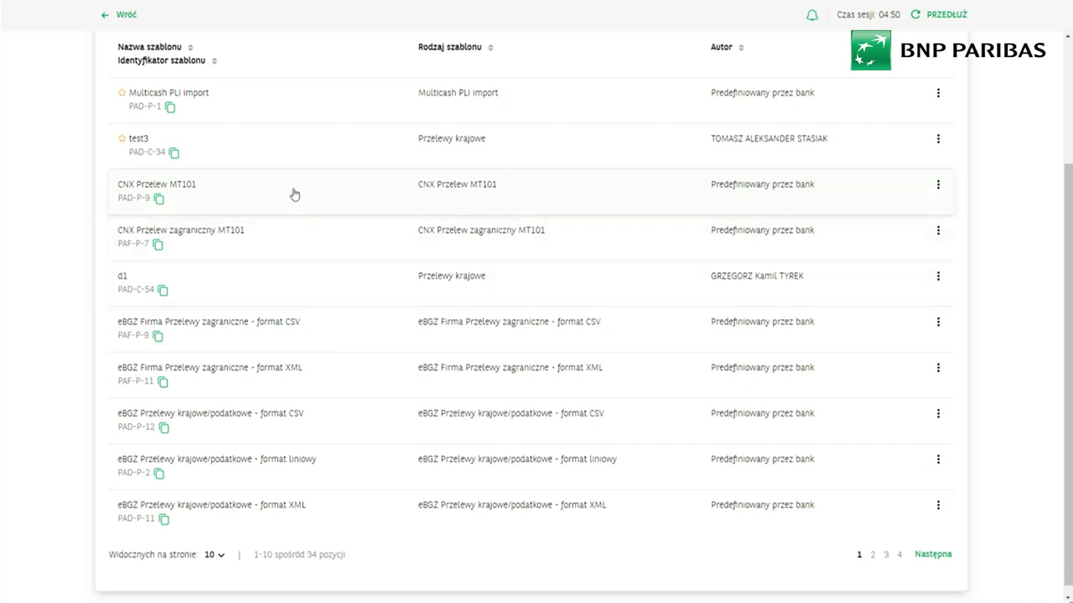
left_click(333, 469)
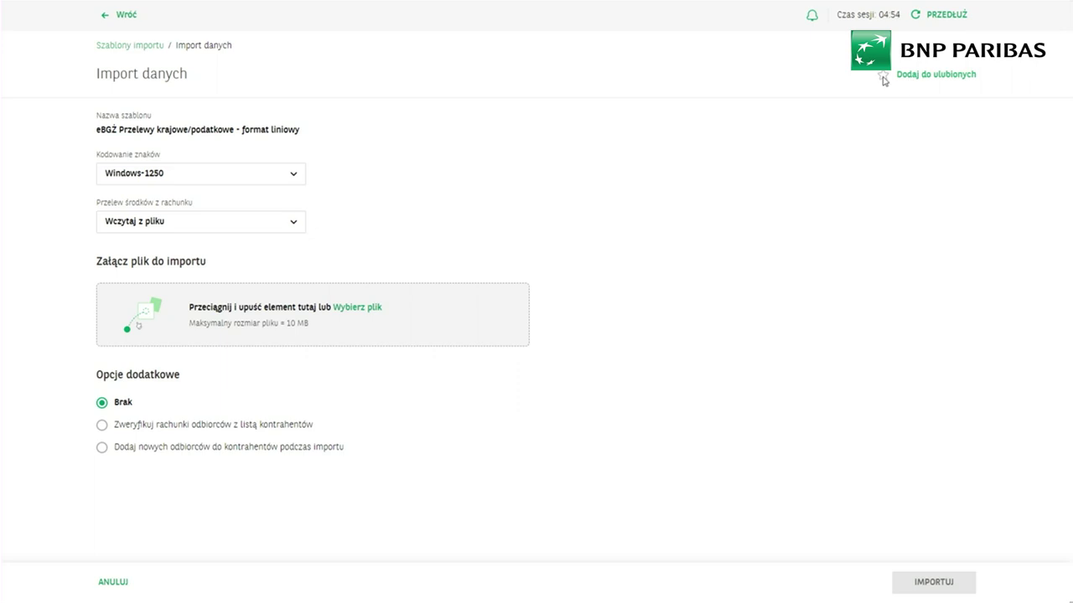
- Add the open import template to favourites and return to the list of import templates
left_click(910, 76)
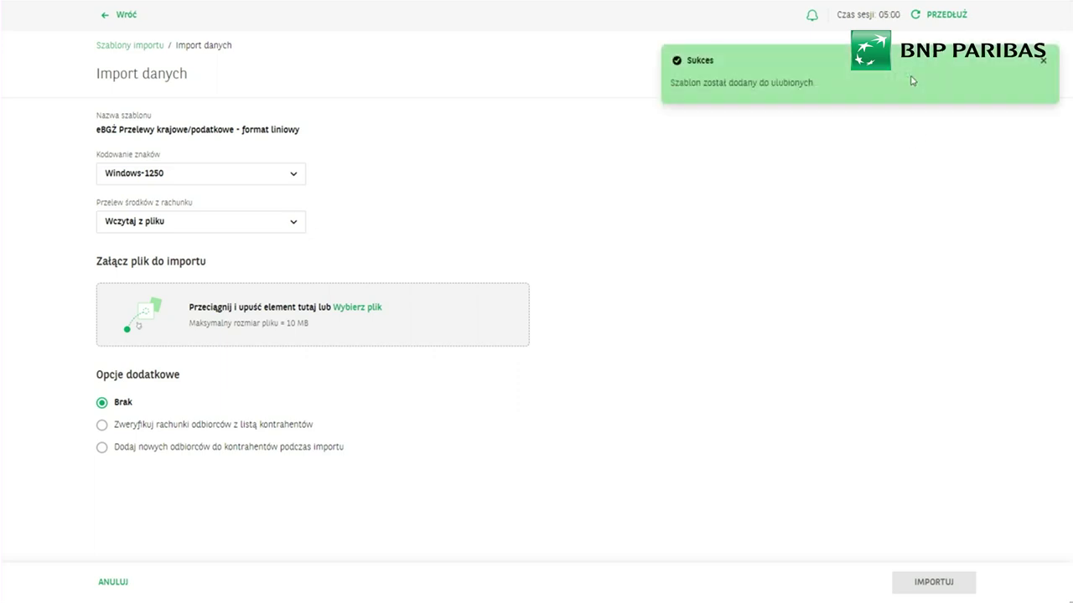
left_click(1042, 60)
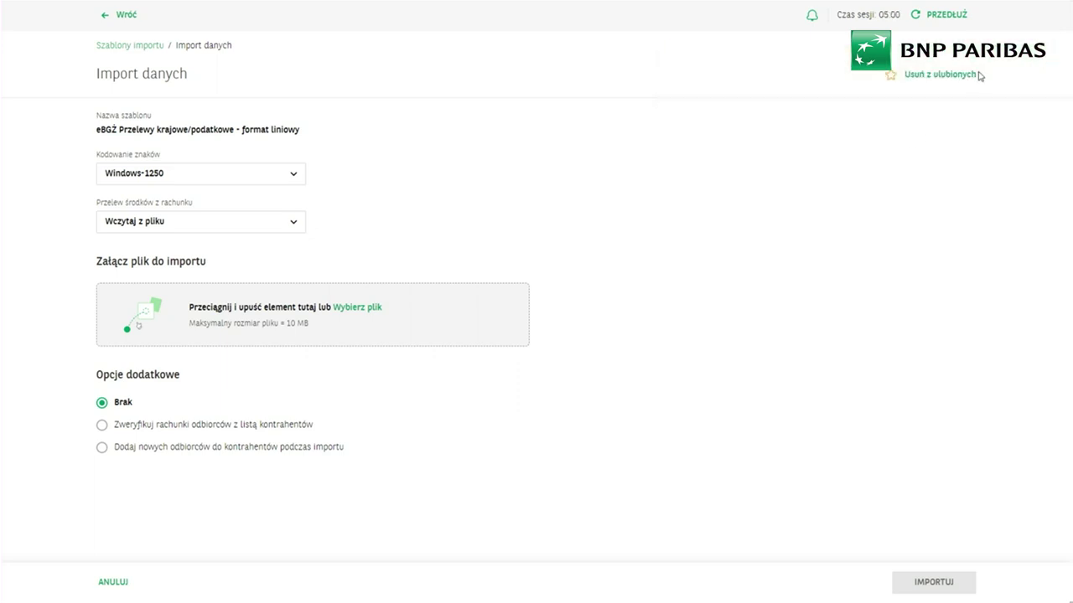
left_click(134, 18)
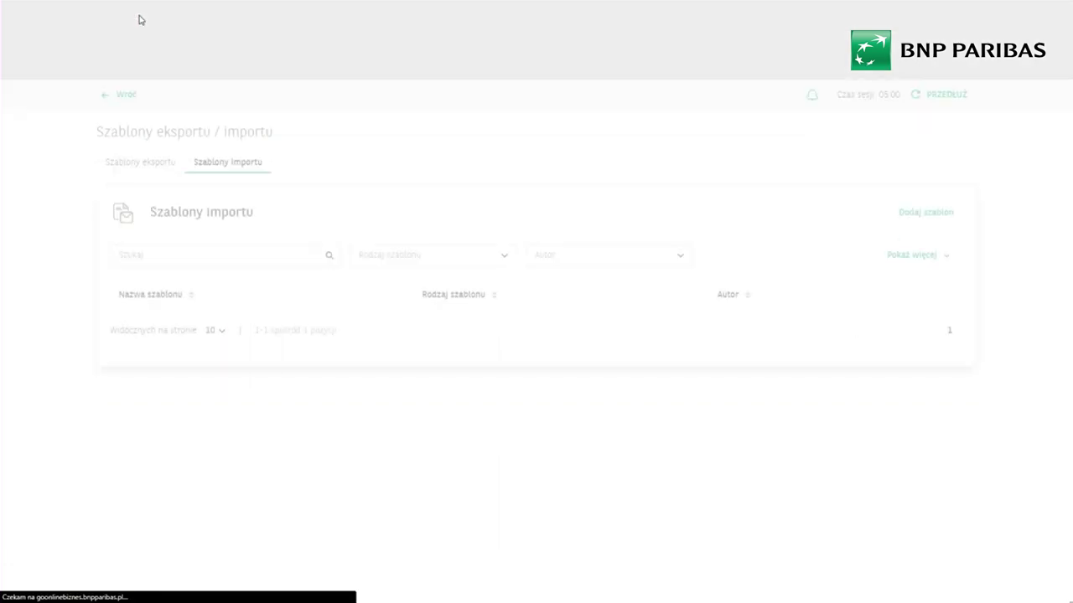
scroll(285, 292, "down", 1)
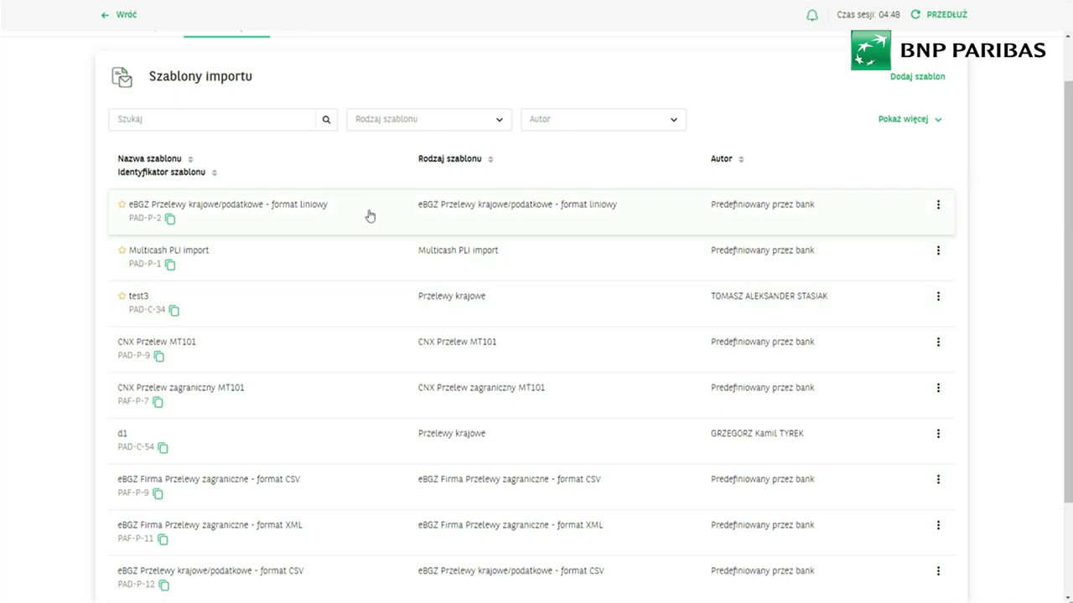
- Leave the import templates for the daily bank statements and view the download options for the 21.11.2023 Drugi rachunek podstawowy statement, closing them without downloading
left_click(125, 15)
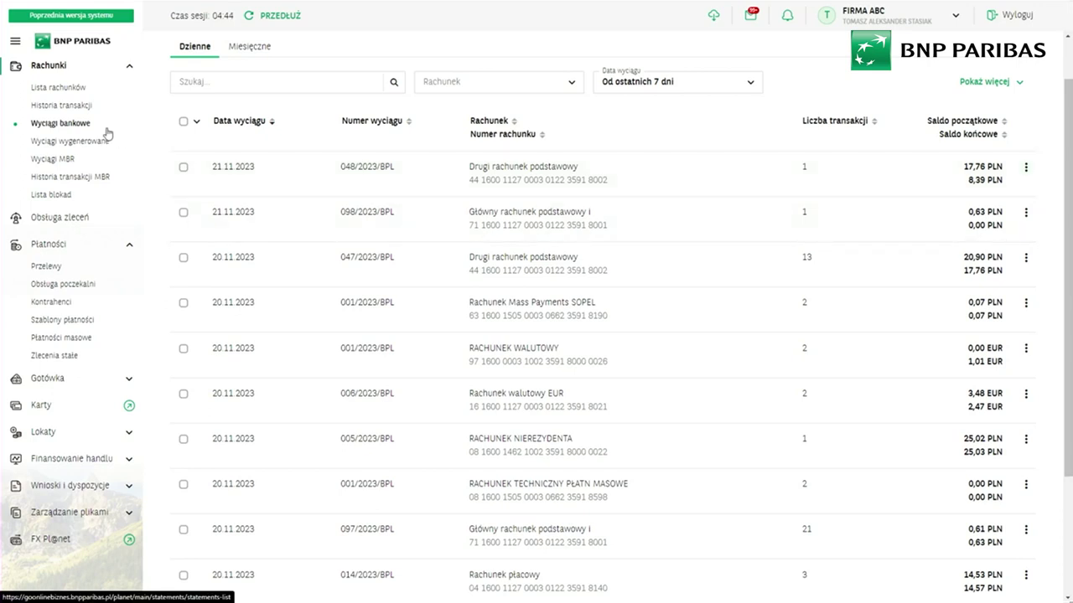
left_click(1028, 172)
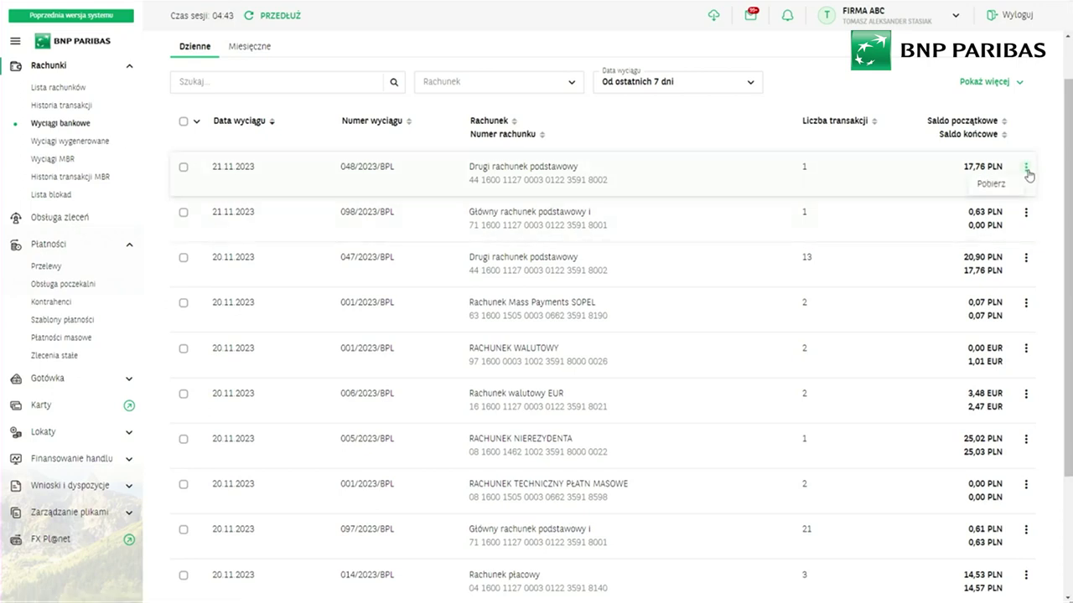
left_click(1011, 186)
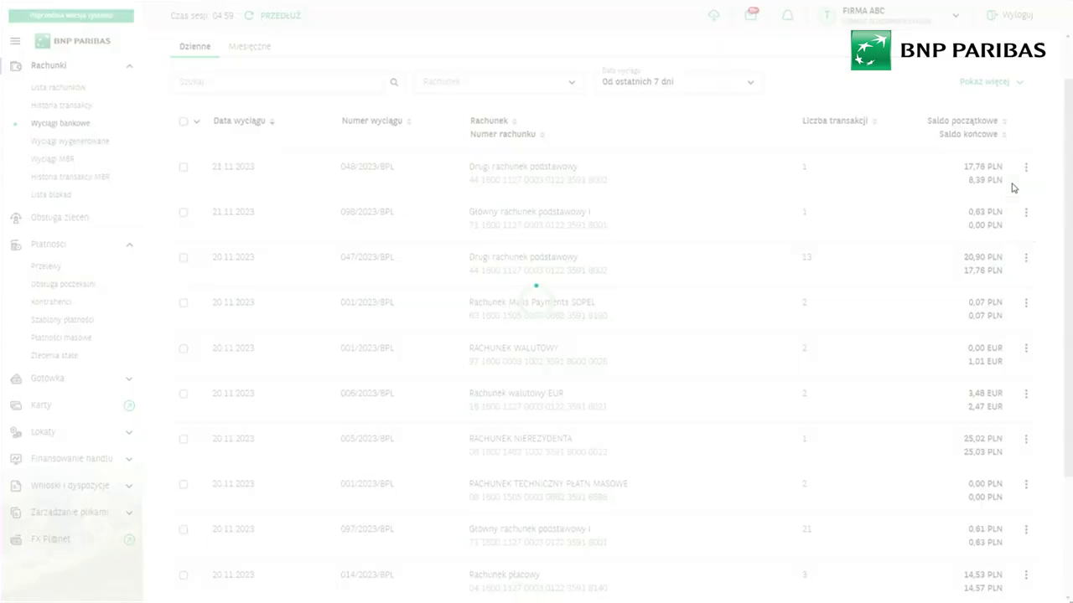
left_click(635, 215)
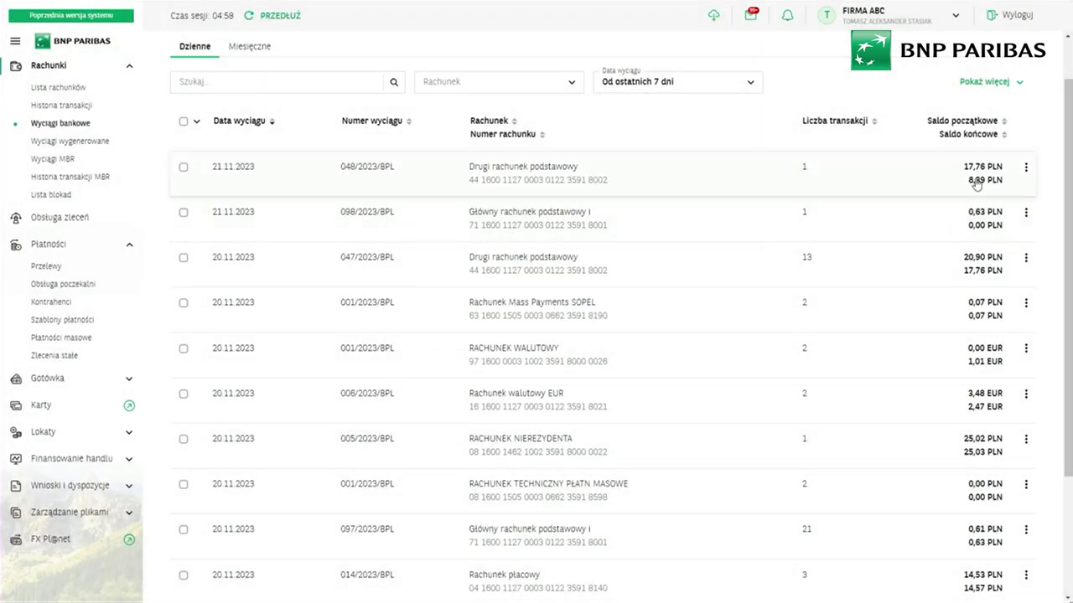
- Reopen that statement's download options, choose the MT940 format, view its available templates, and close without downloading
left_click(1025, 166)
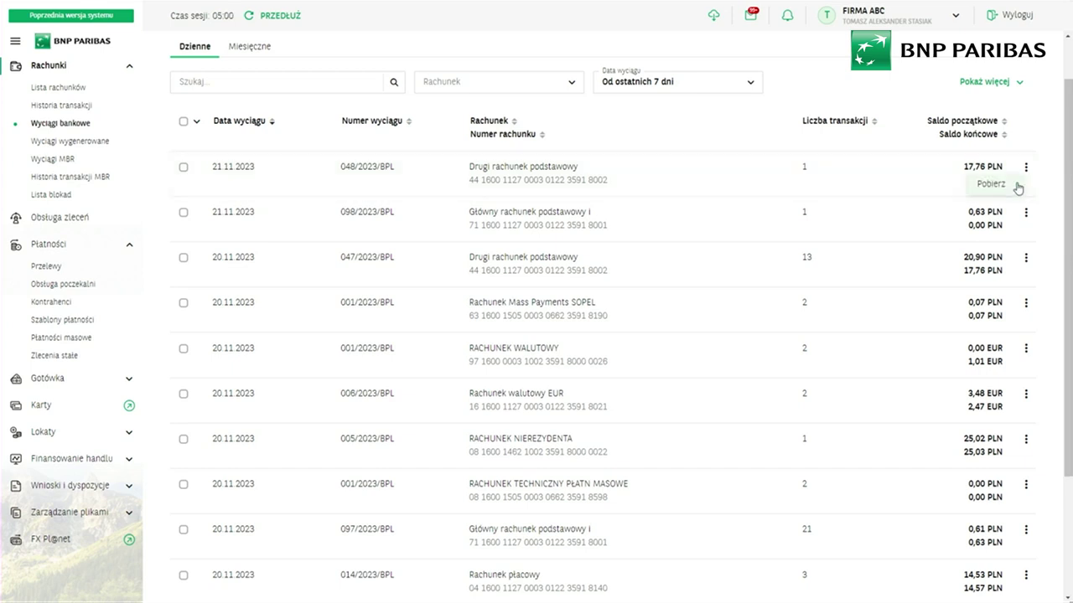
left_click(1016, 186)
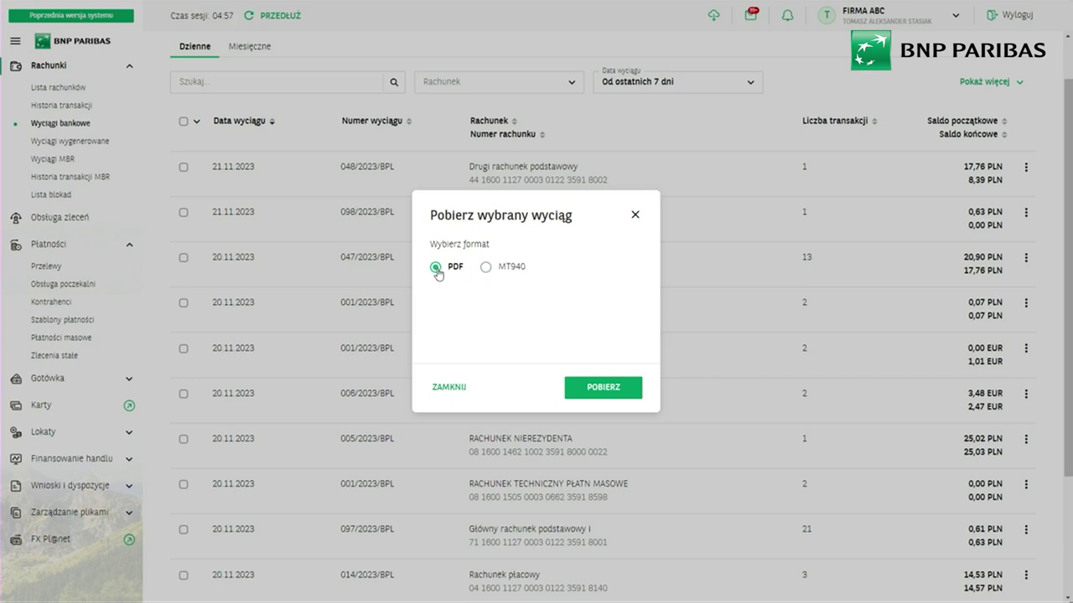
left_click(486, 268)
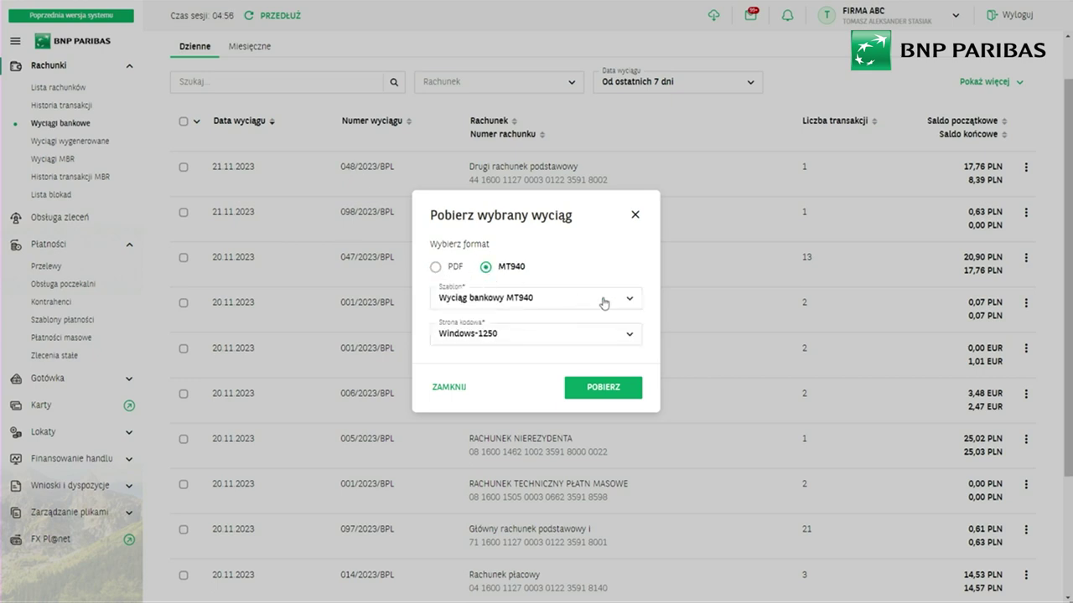
left_click(581, 306)
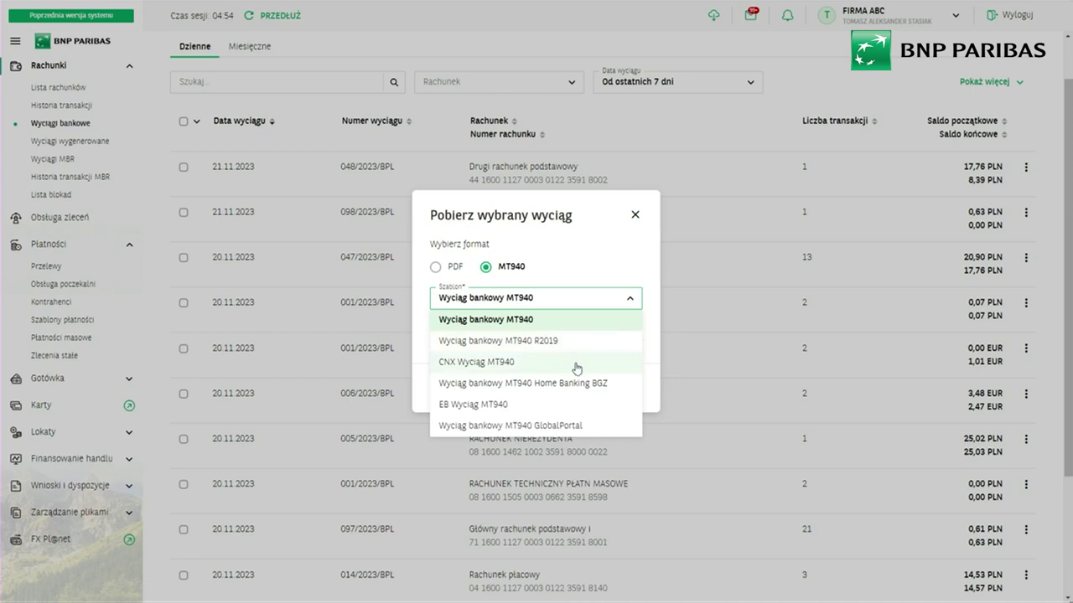
left_click(592, 276)
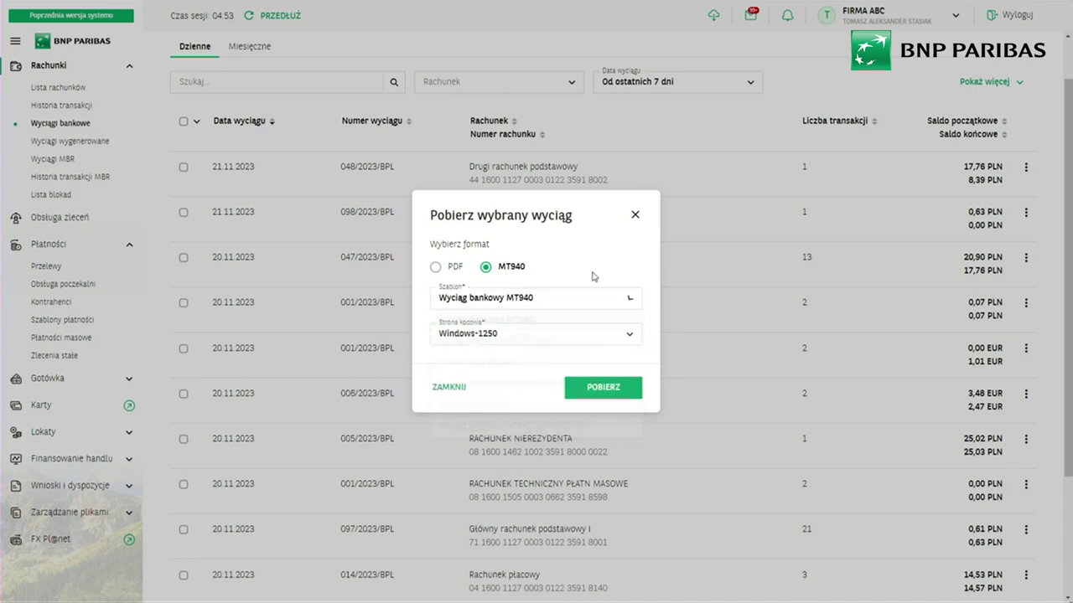
left_click(634, 215)
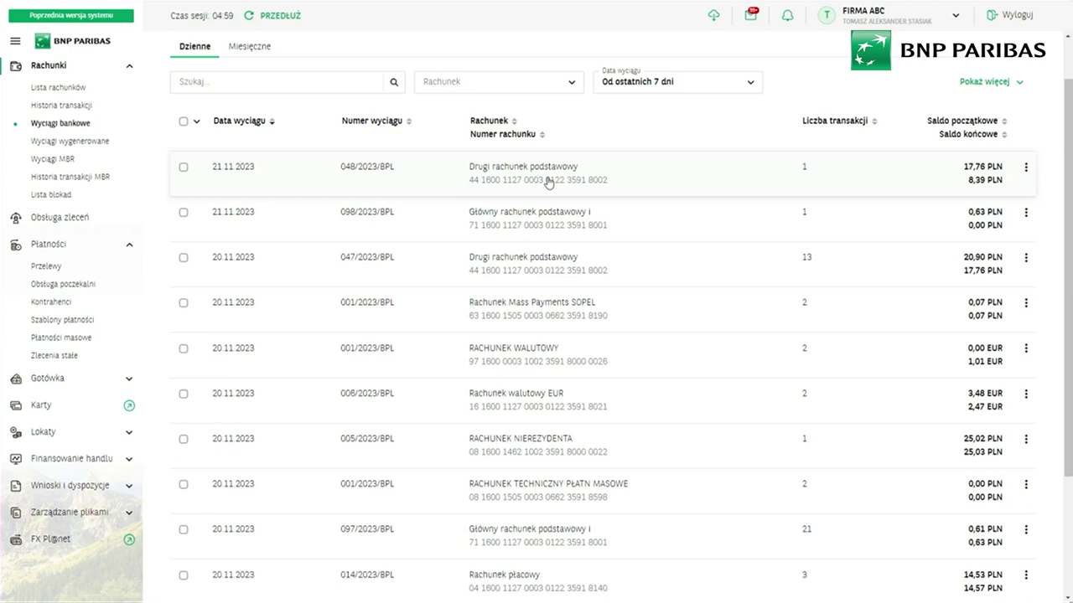
- Select the first three daily statements in the list and open the download options for the selection
left_click(183, 168)
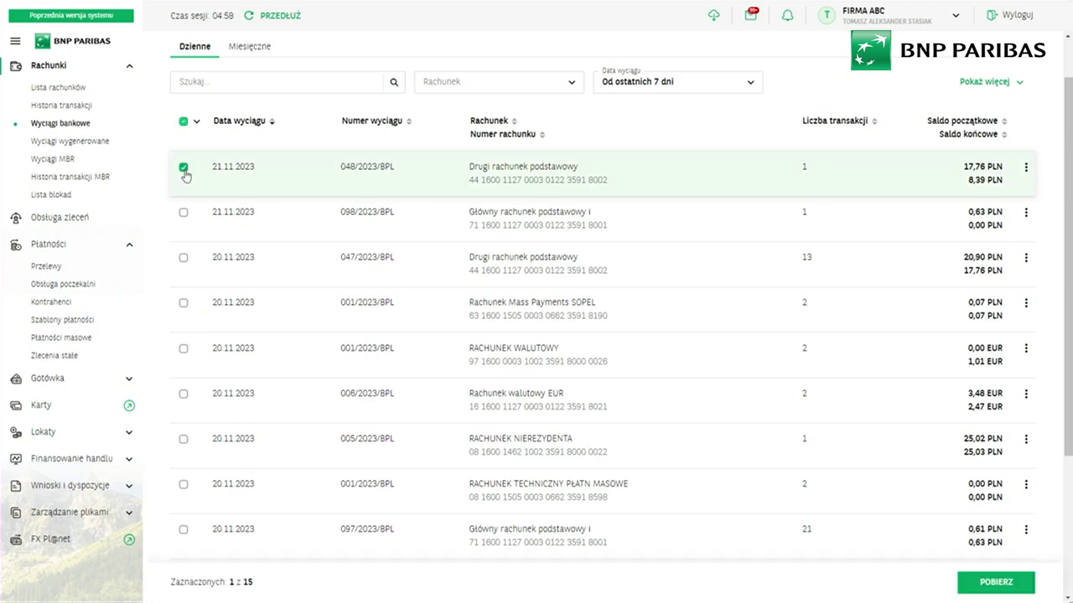
left_click(183, 213)
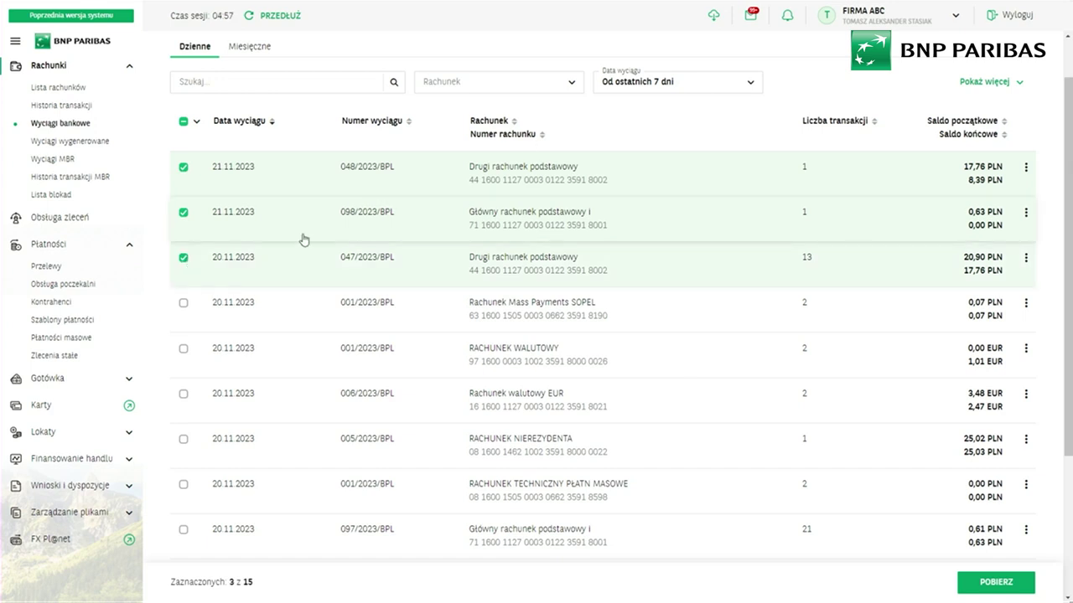
left_click(995, 582)
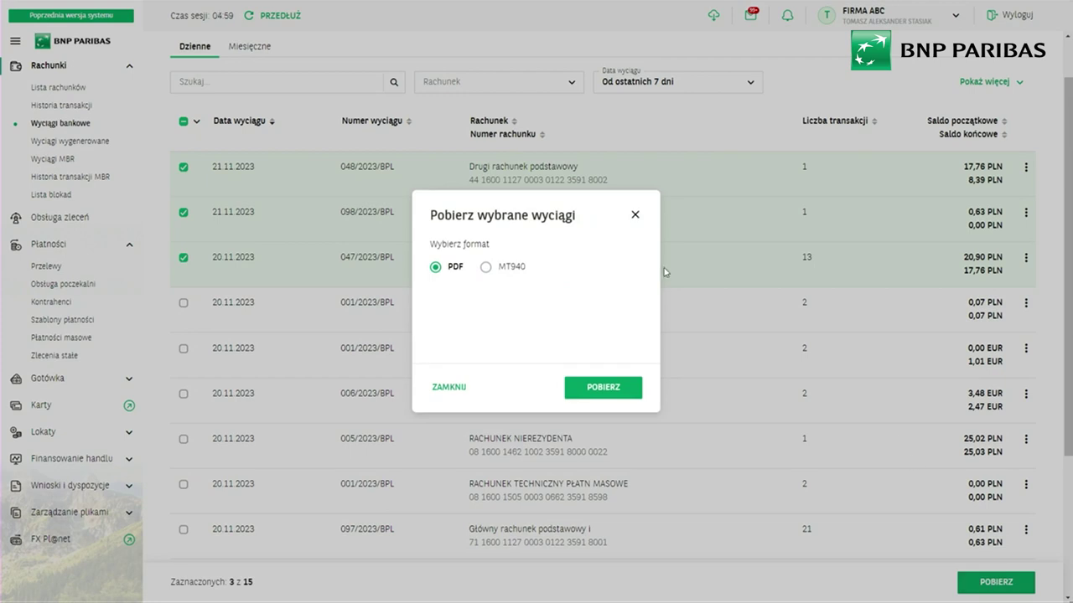
- Compare the PDF and MT940 download formats, view the MT940 template and code page choices, and close without downloading
left_click(486, 268)
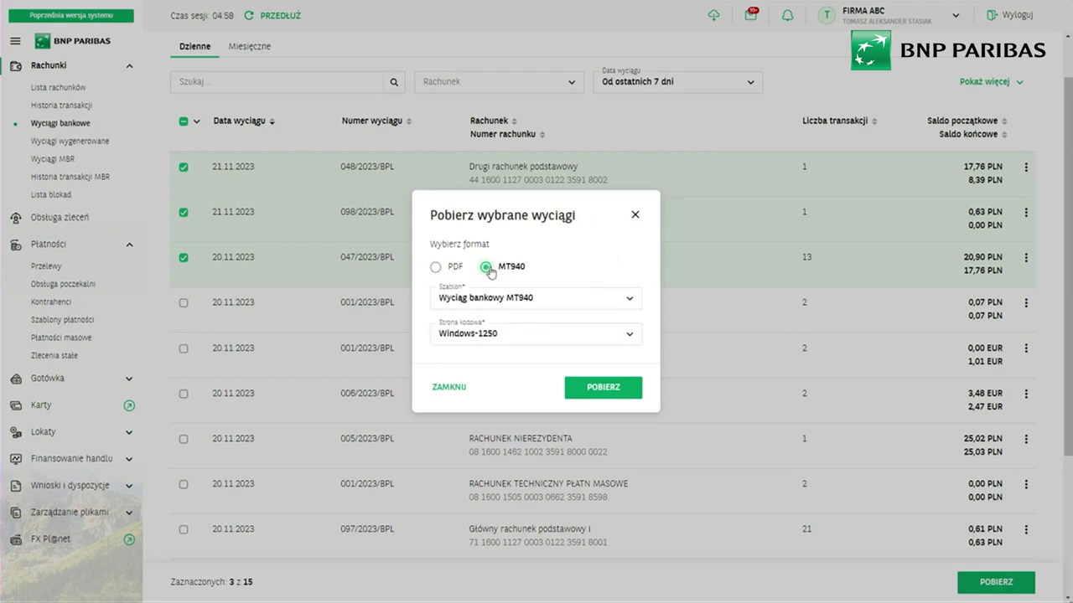
left_click(435, 267)
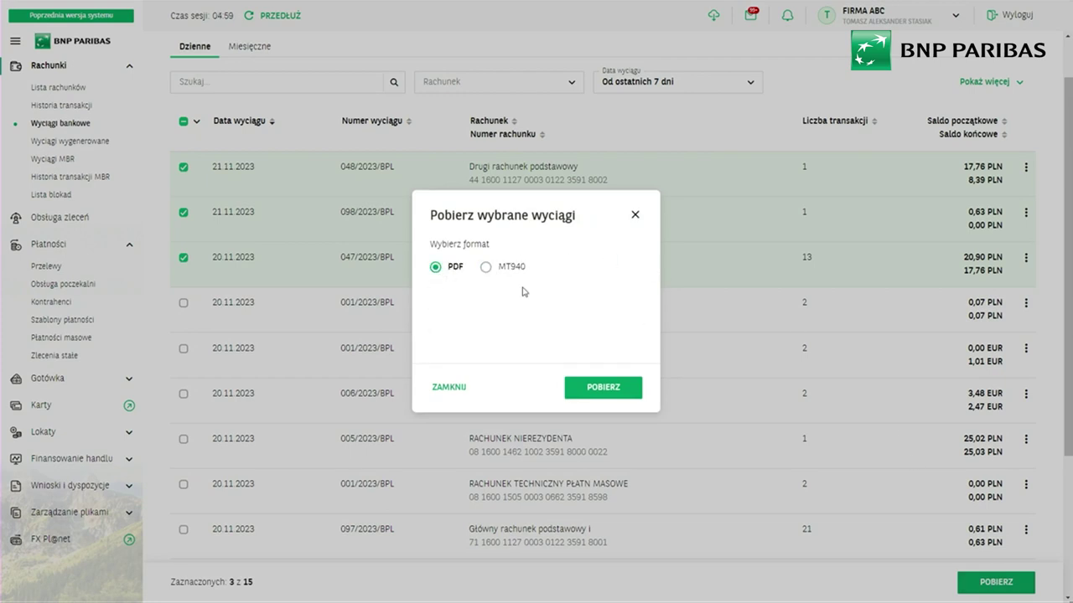
left_click(486, 269)
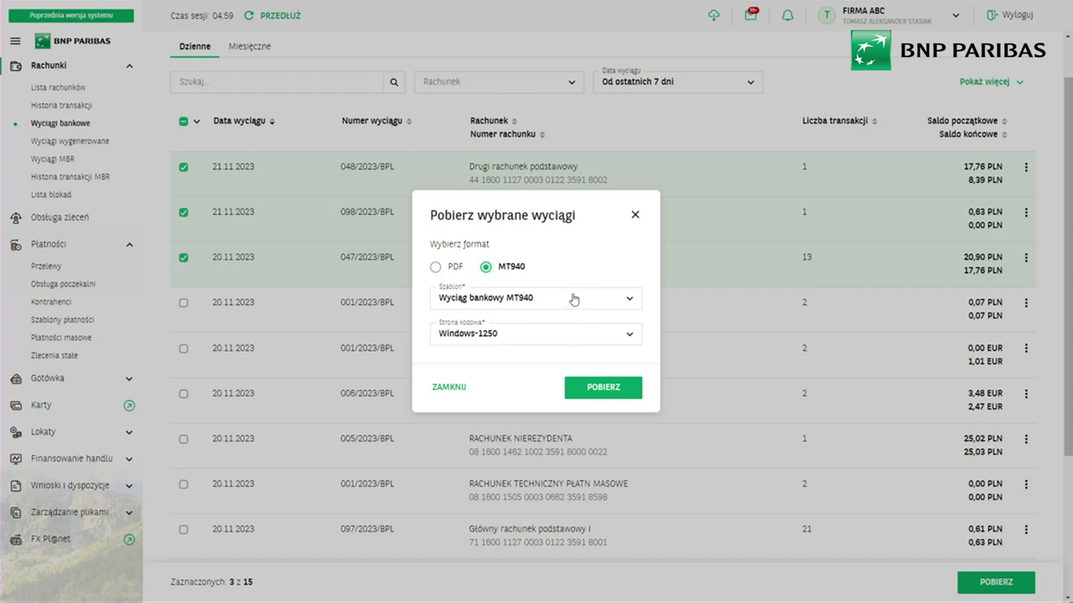
left_click(562, 307)
left_click(562, 306)
left_click(564, 338)
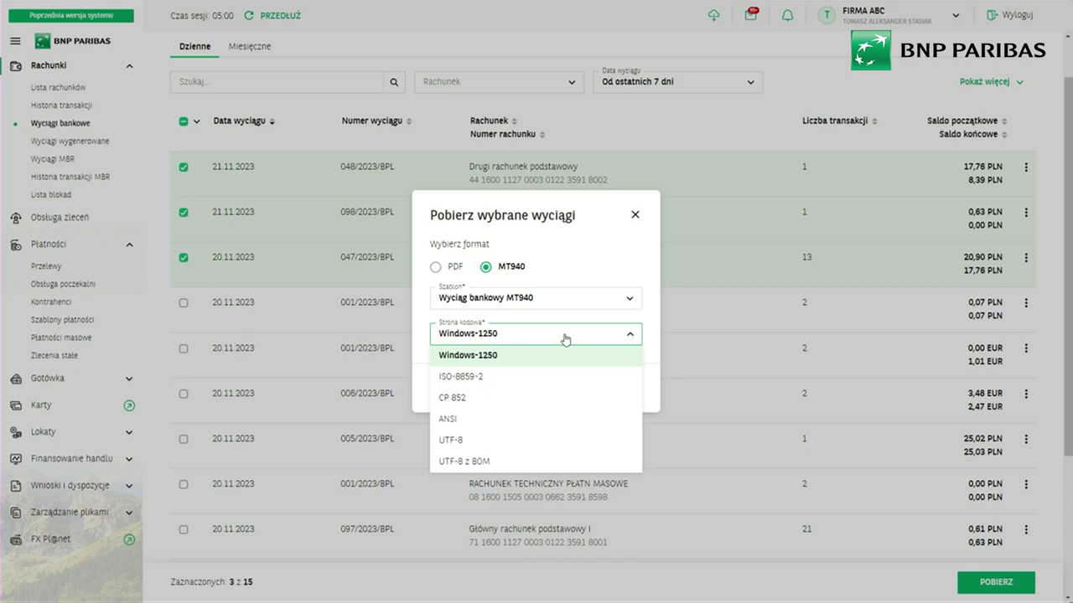
left_click(509, 298)
left_click(635, 216)
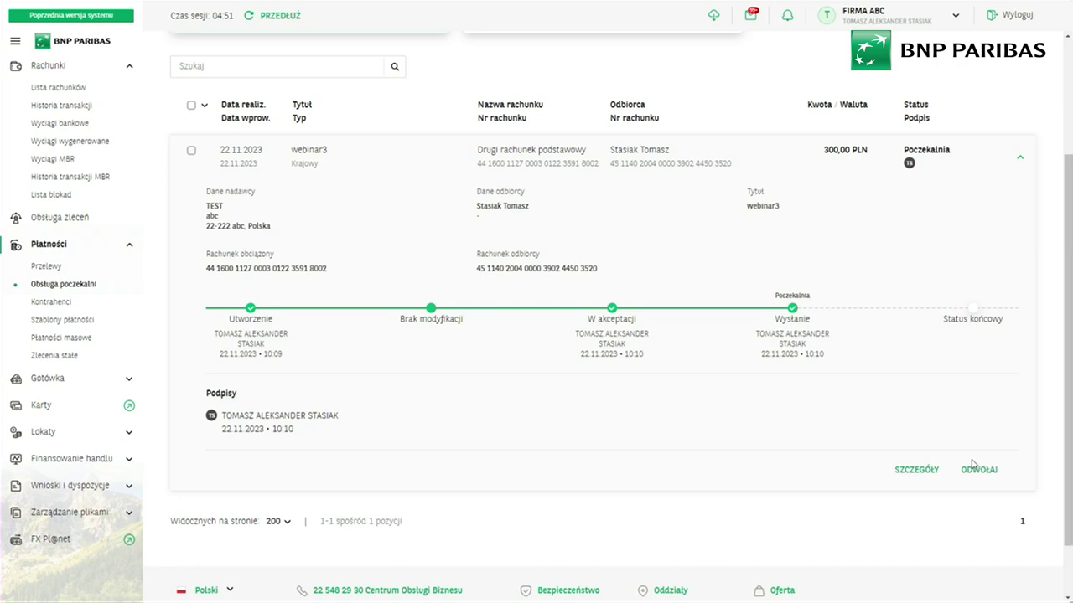
- View the recall options for the waiting webinar3 transfer, select the Usuń action, and go back without recalling it
left_click(977, 471)
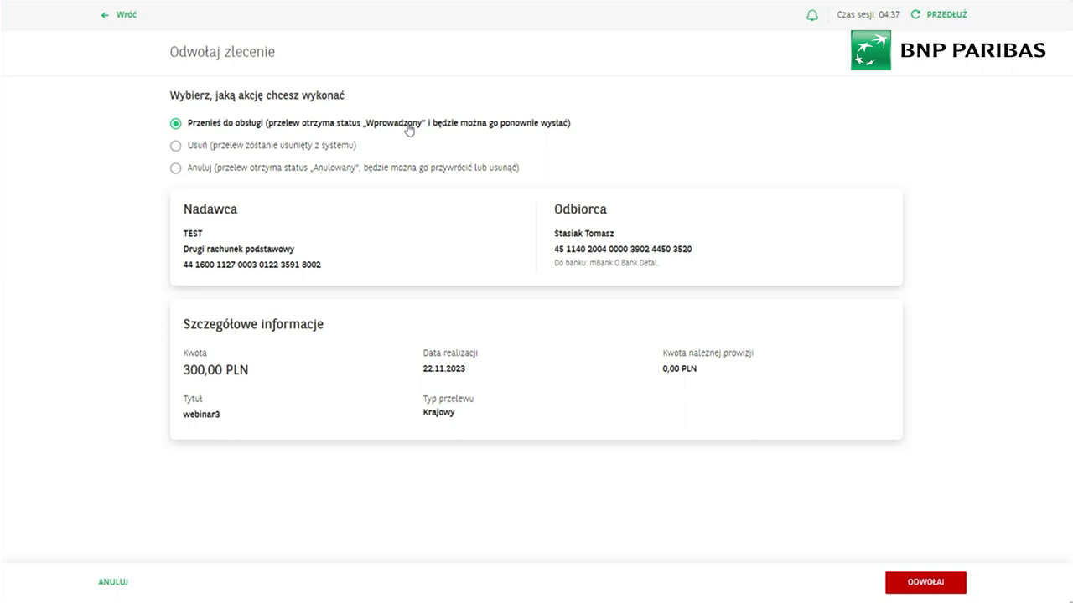
left_click(337, 146)
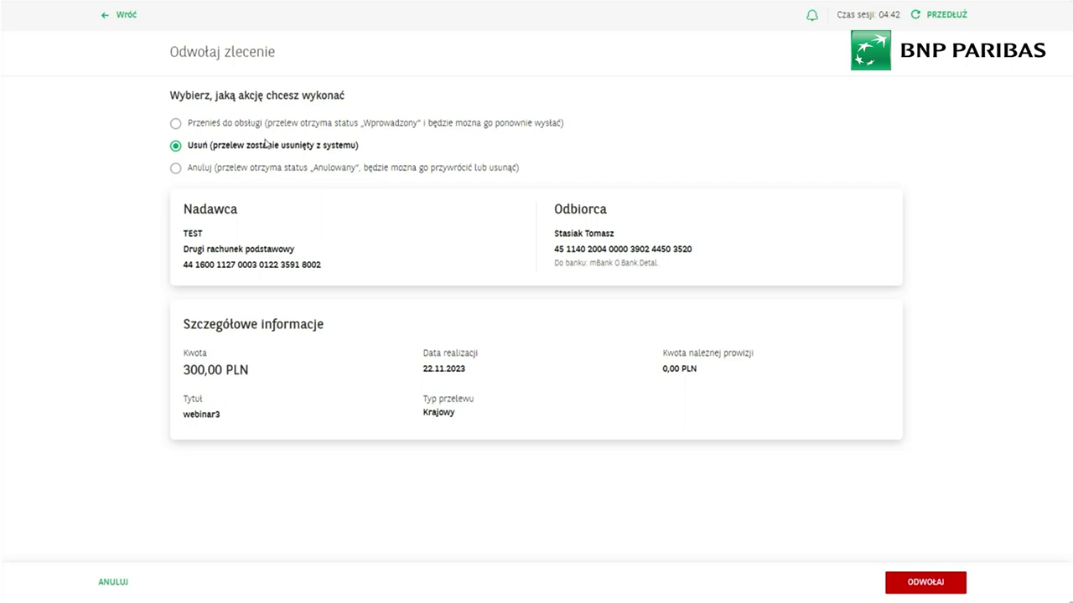
left_click(118, 16)
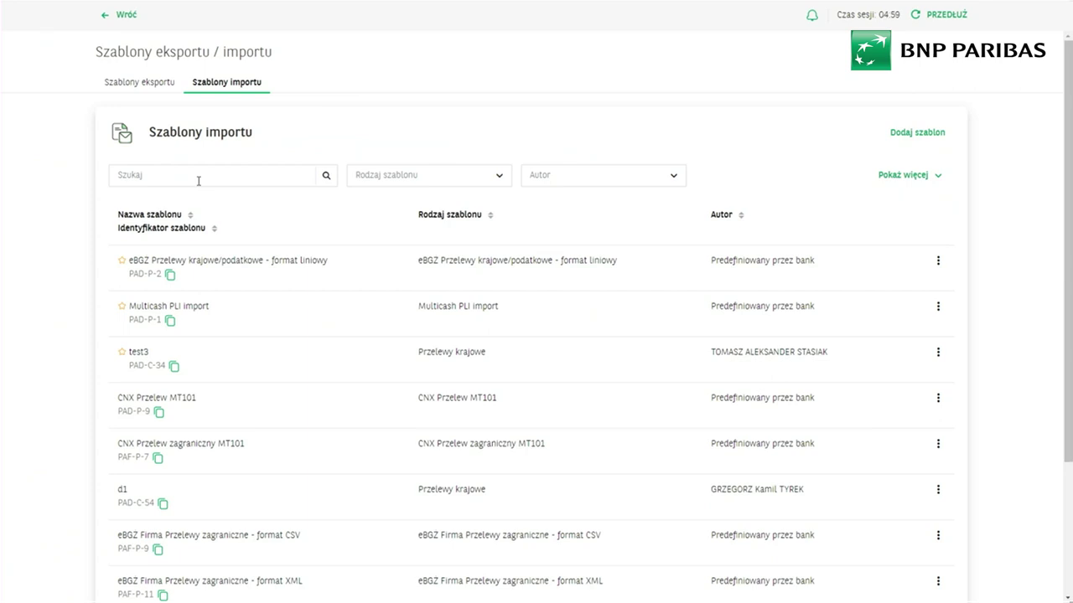
- Start a new import template of type Słownik kontrahentów krajowych, named test3, with a semicolon as the data separator
left_click(902, 134)
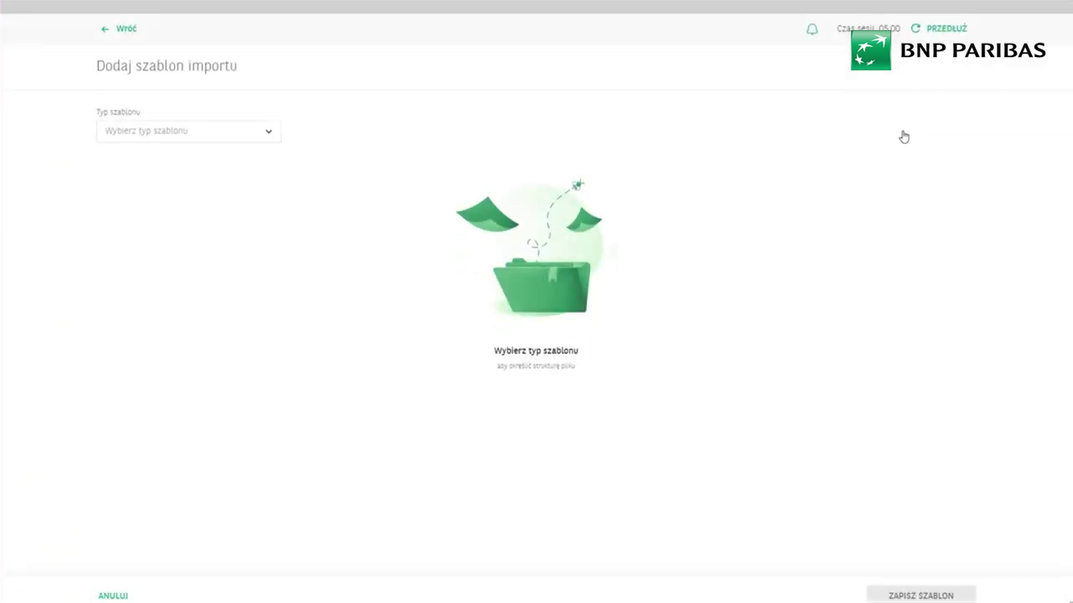
left_click(226, 117)
scroll(212, 193, "down", 1)
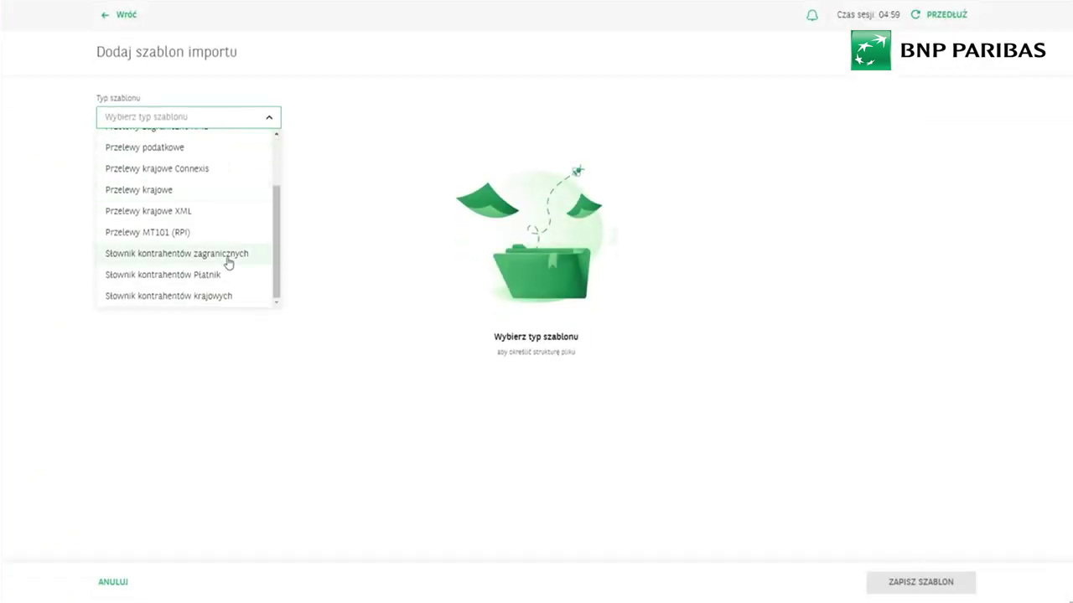
left_click(213, 304)
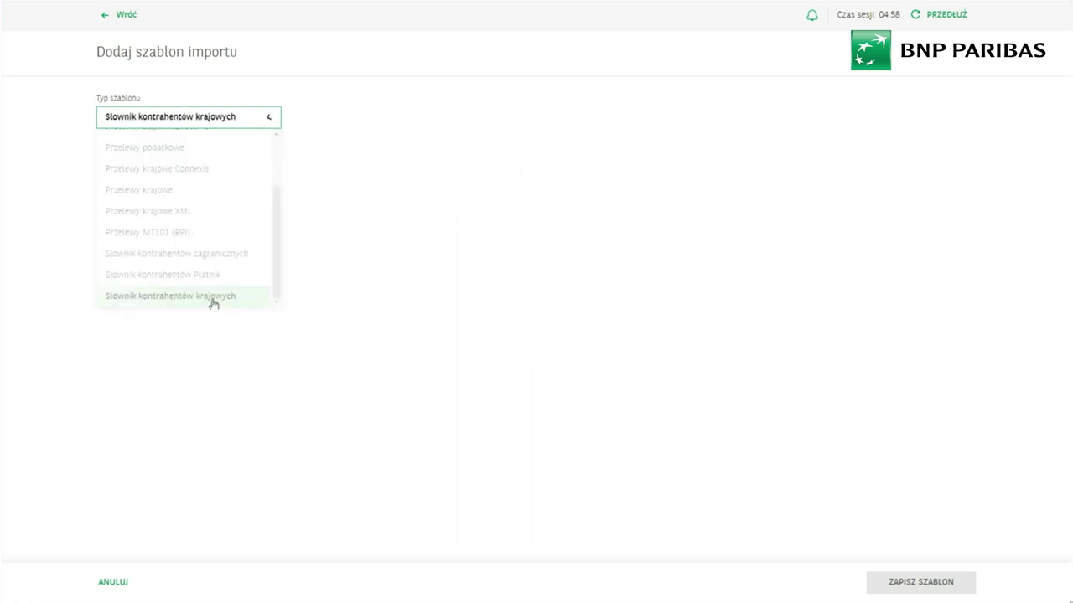
left_click(179, 202)
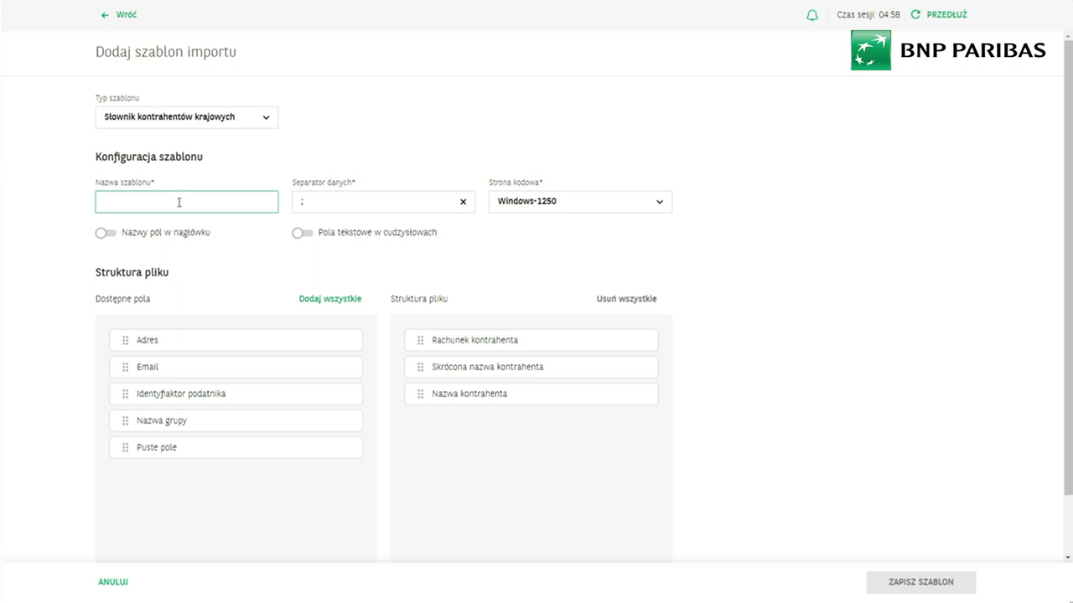
type("test3")
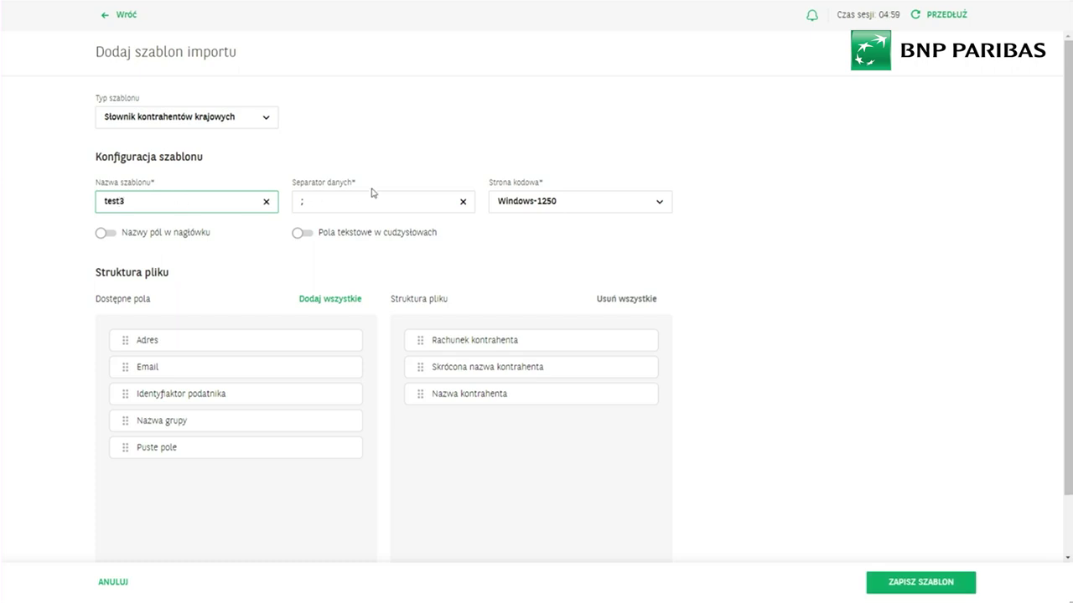
left_click(340, 204)
type(";")
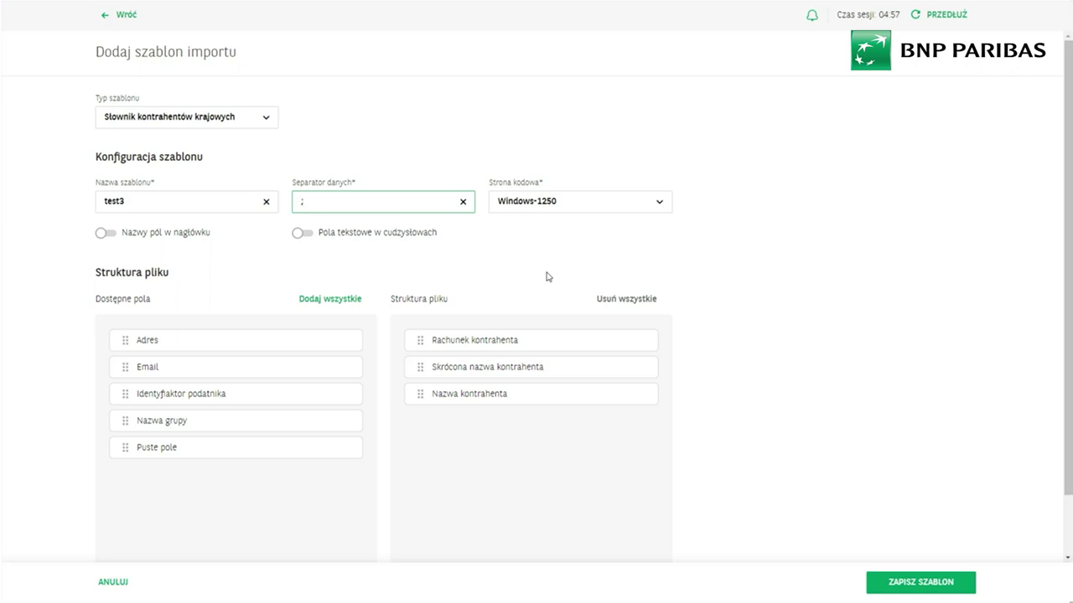
- Place the Nazwa kontrahenta field first in the import template's file structure
left_click(239, 343)
mouse_move(240, 343)
left_mouse_down()
mouse_move(546, 453)
mouse_move(244, 422)
mouse_move(239, 343)
left_mouse_up()
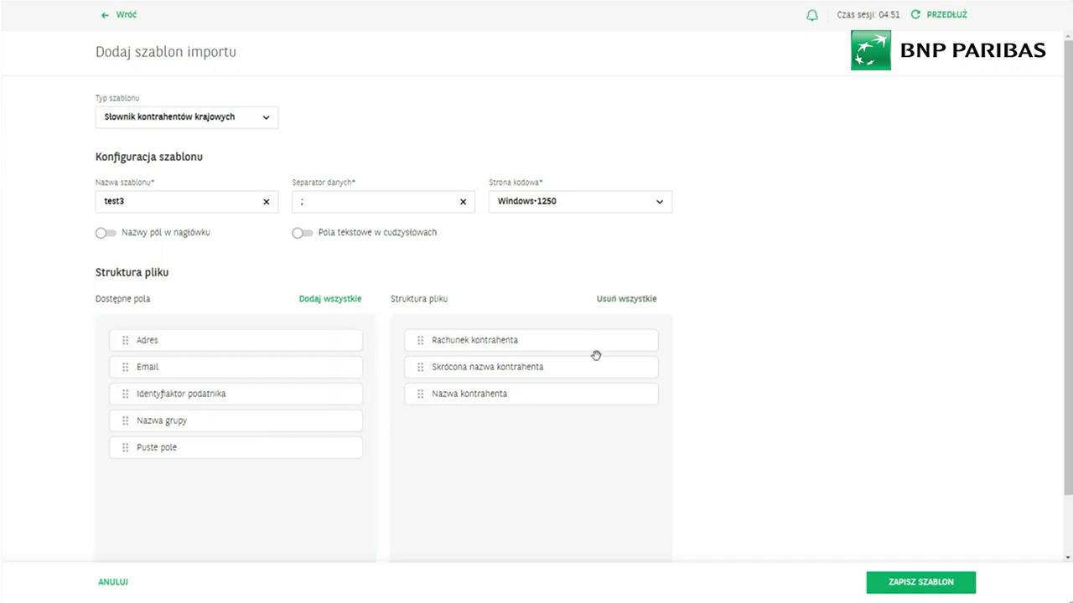
scroll(596, 355, "down", 1)
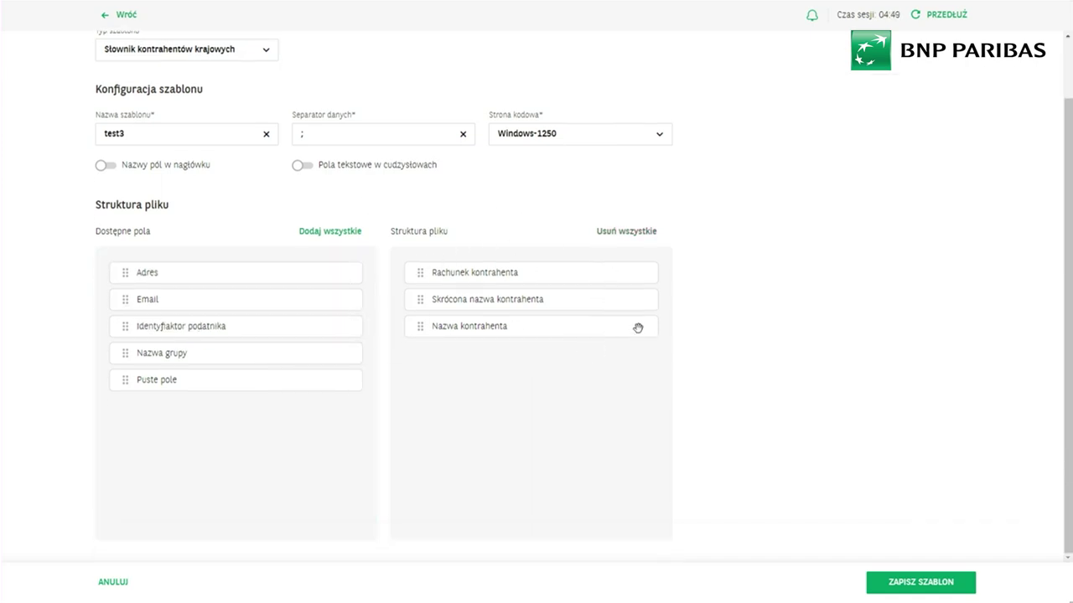
left_click_drag(474, 325, 492, 278)
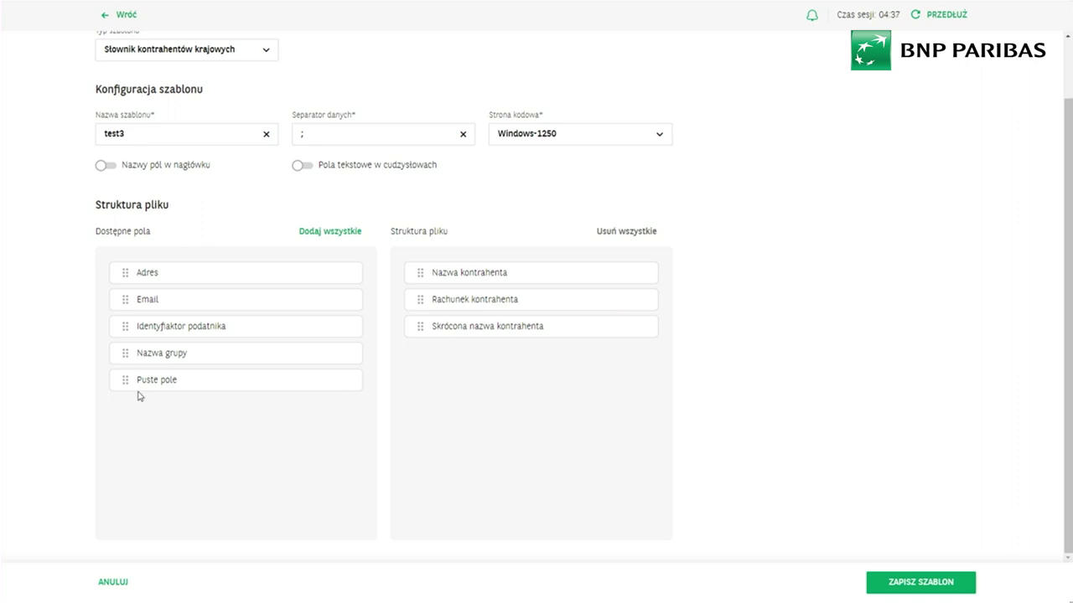
- Add the Nazwa grupy field to the file structure, return it to the available fields, and save the template
left_click_drag(214, 357, 506, 378)
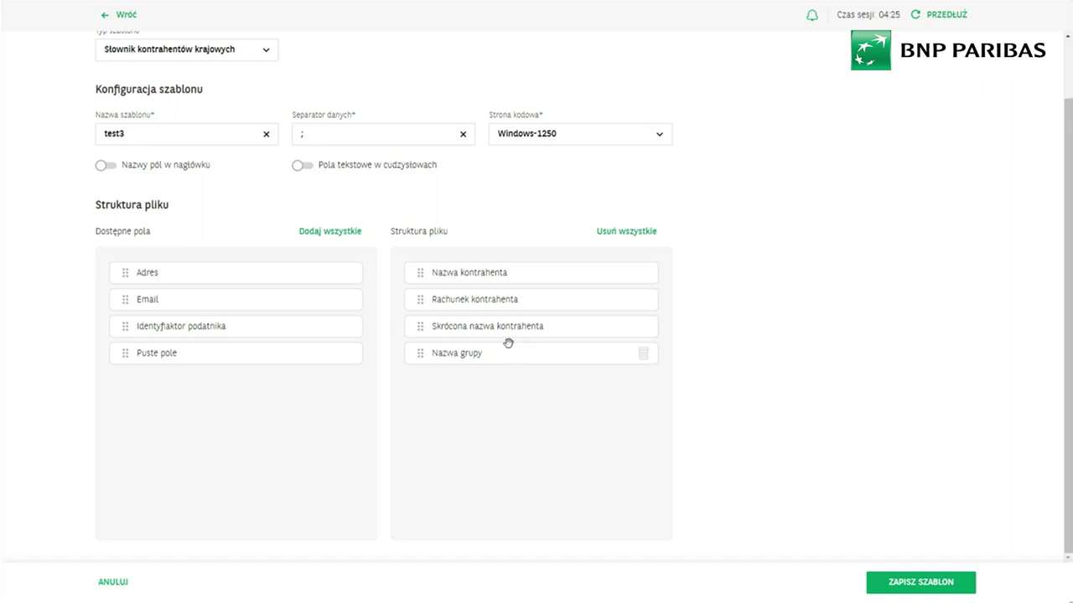
left_click_drag(527, 354, 238, 358)
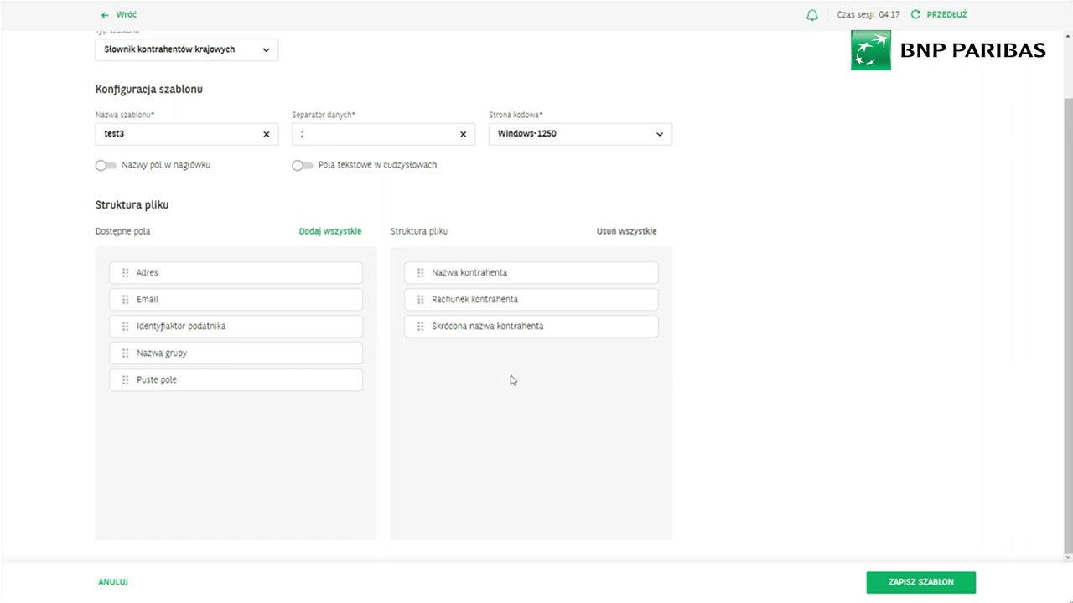
left_click(931, 581)
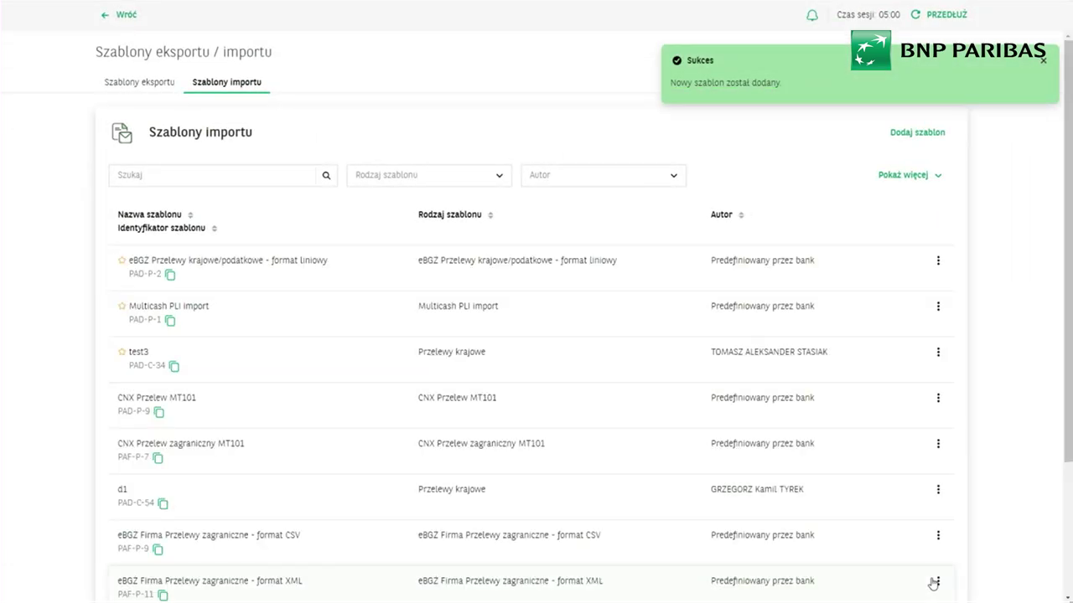
left_click(1044, 62)
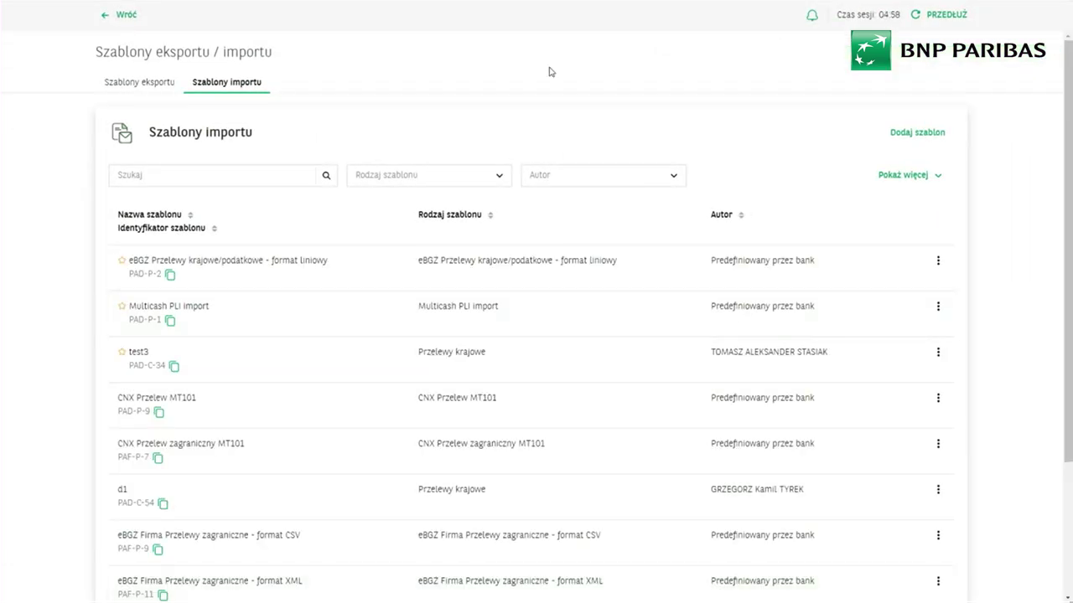
- Filter the import templates by the logged-in user as author and open the test template of type Słownik kontrahentów zagranicznych
left_click(394, 177)
left_click(546, 181)
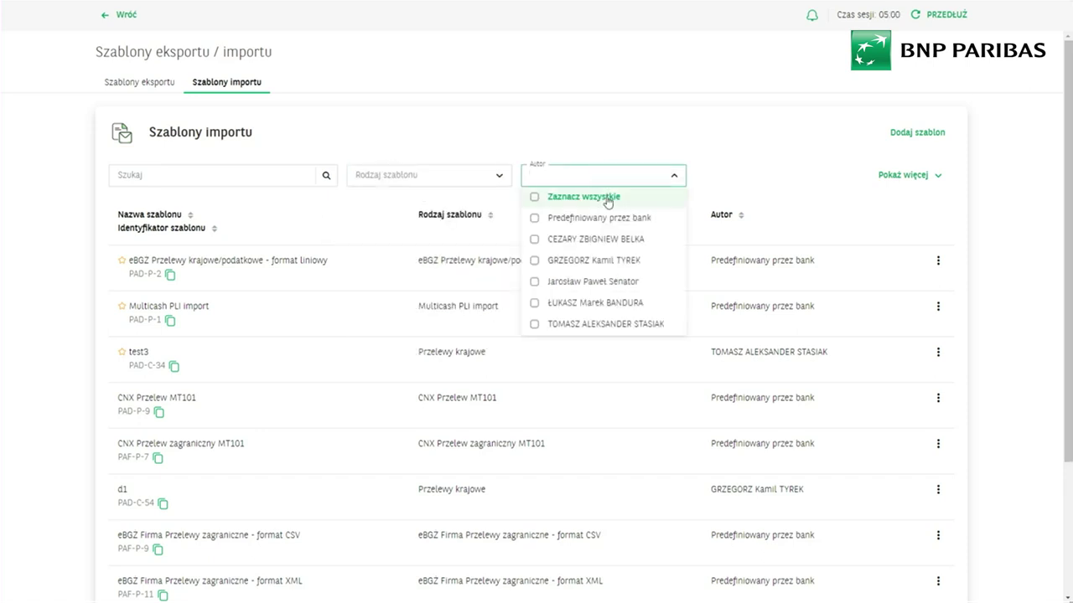
left_click(635, 324)
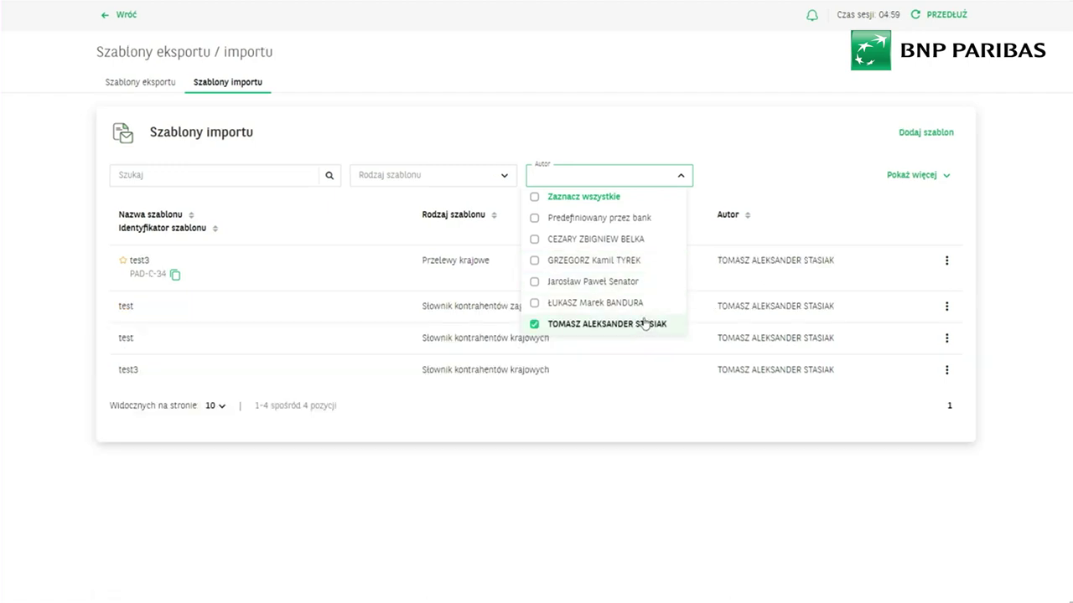
left_click(781, 194)
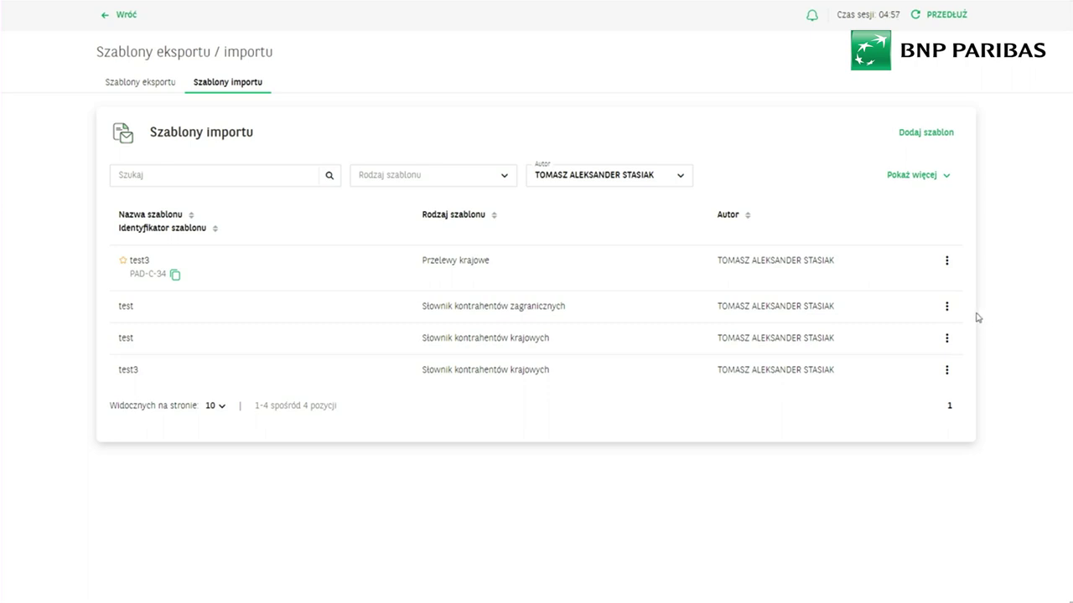
left_click(551, 312)
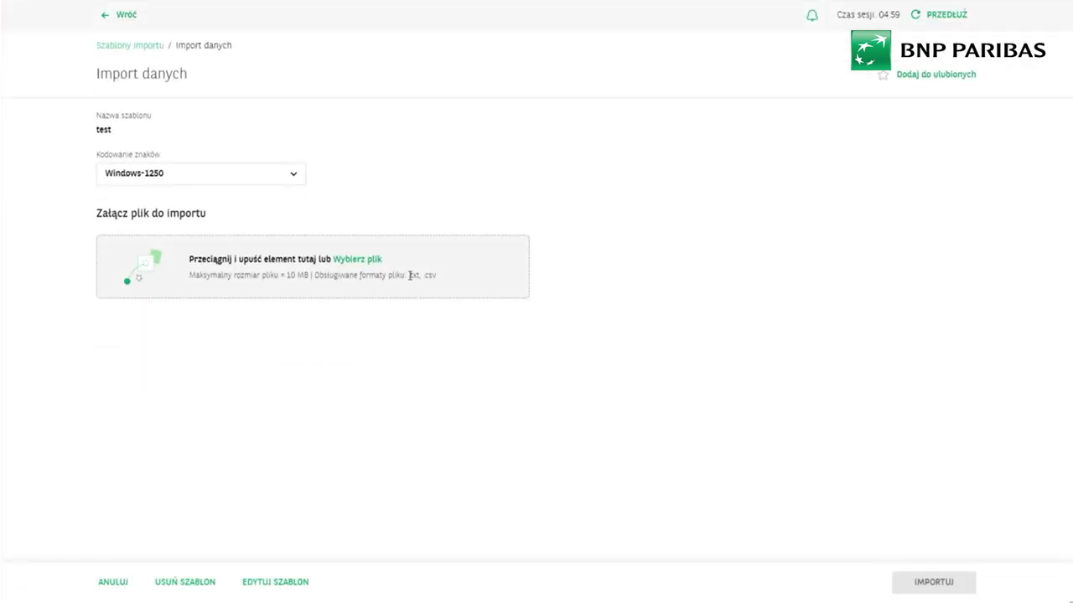